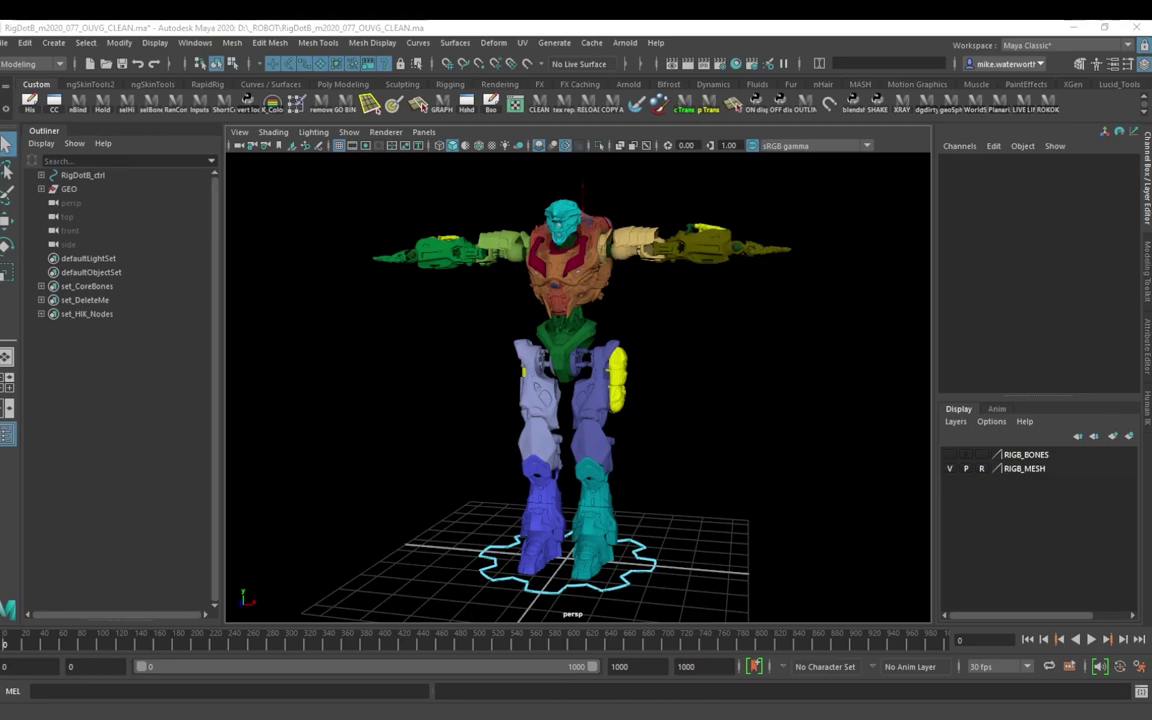
Step: Inspect the robot mesh and the contents of the GEO group and its SCALER subgroup, leaving SCALER collapsed
alt+drag(578, 388, 545, 388)
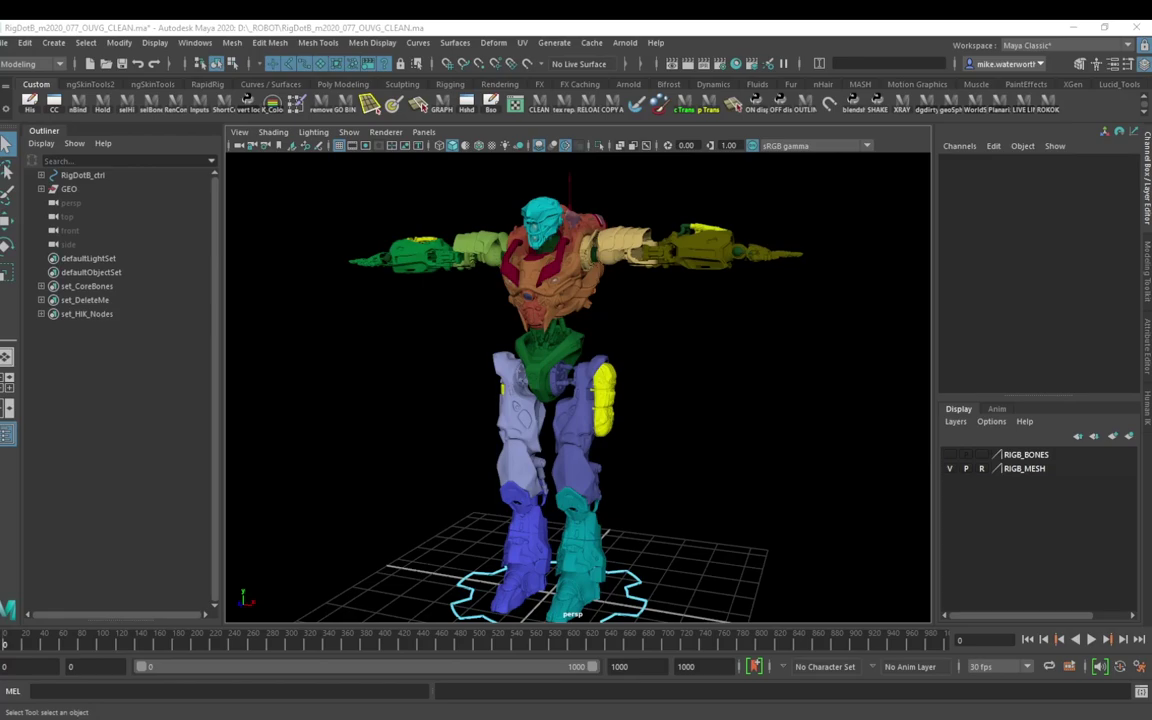
alt+drag(822, 449, 640, 470)
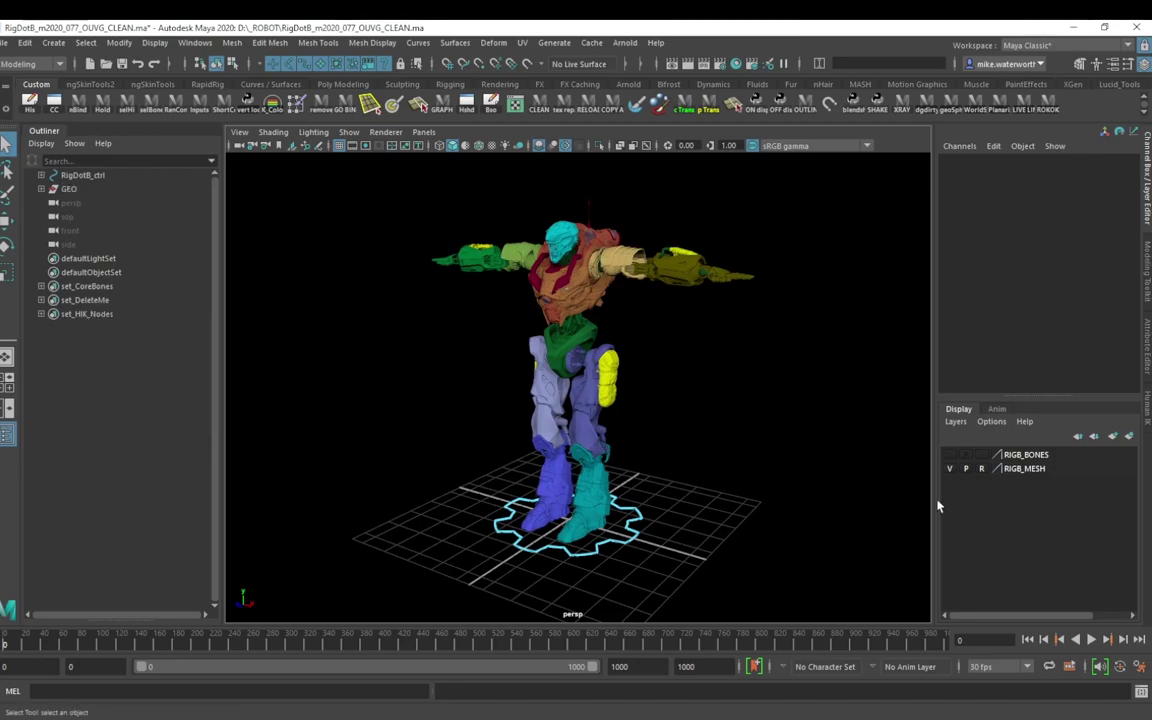
alt+right_drag(627, 511, 672, 444)
alt+middle_drag(672, 444, 655, 468)
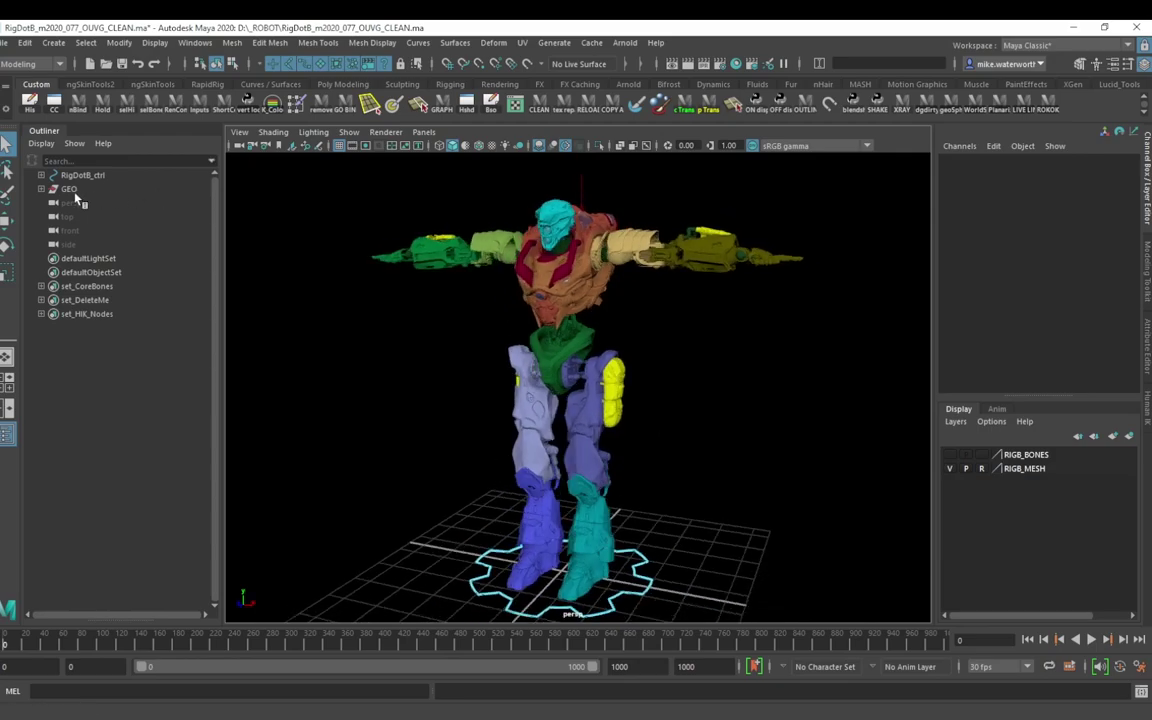
click(55, 189)
click(43, 189)
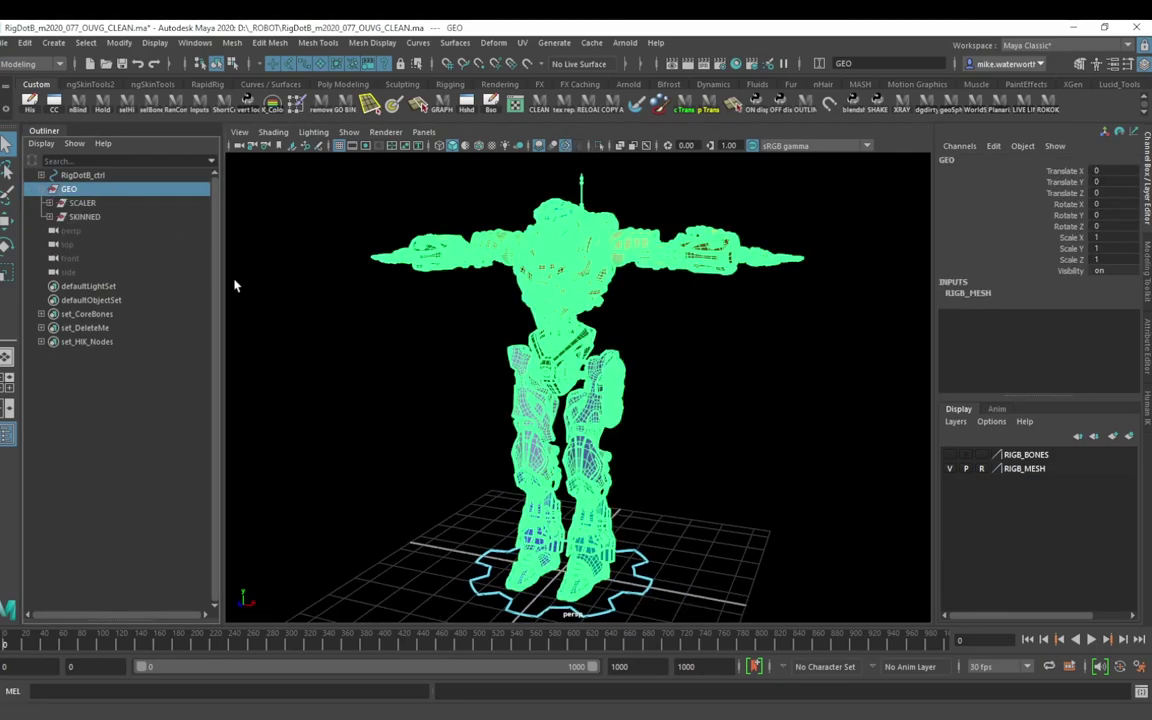
click(371, 332)
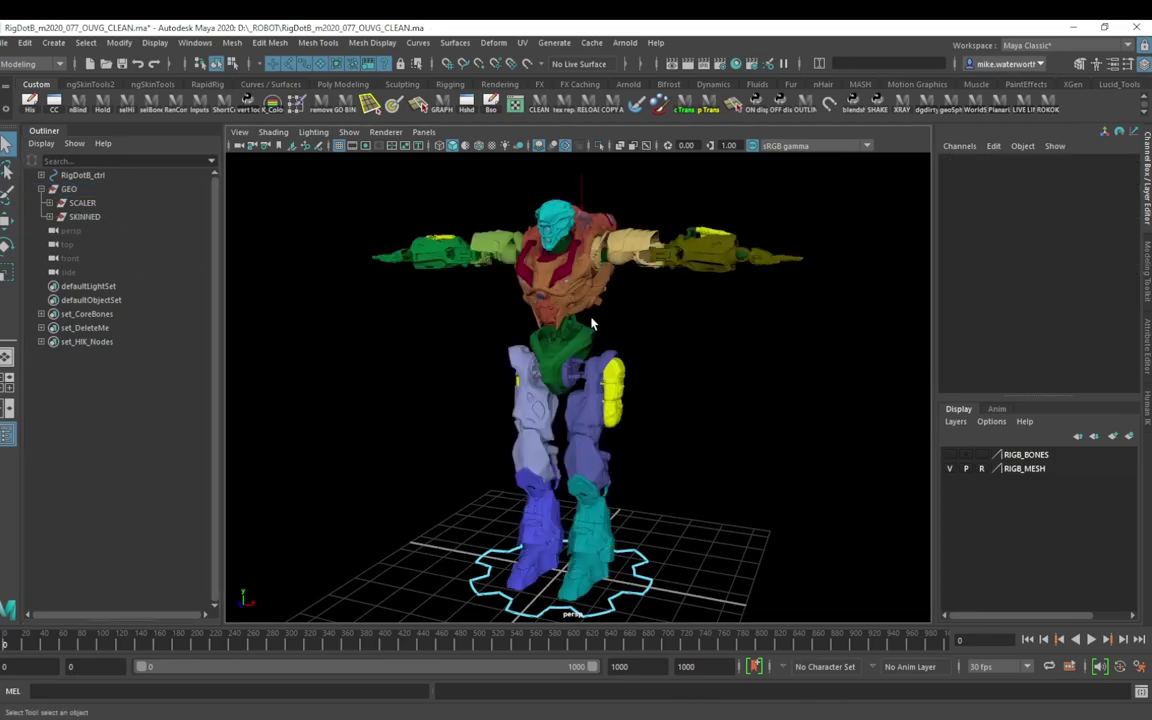
click(48, 203)
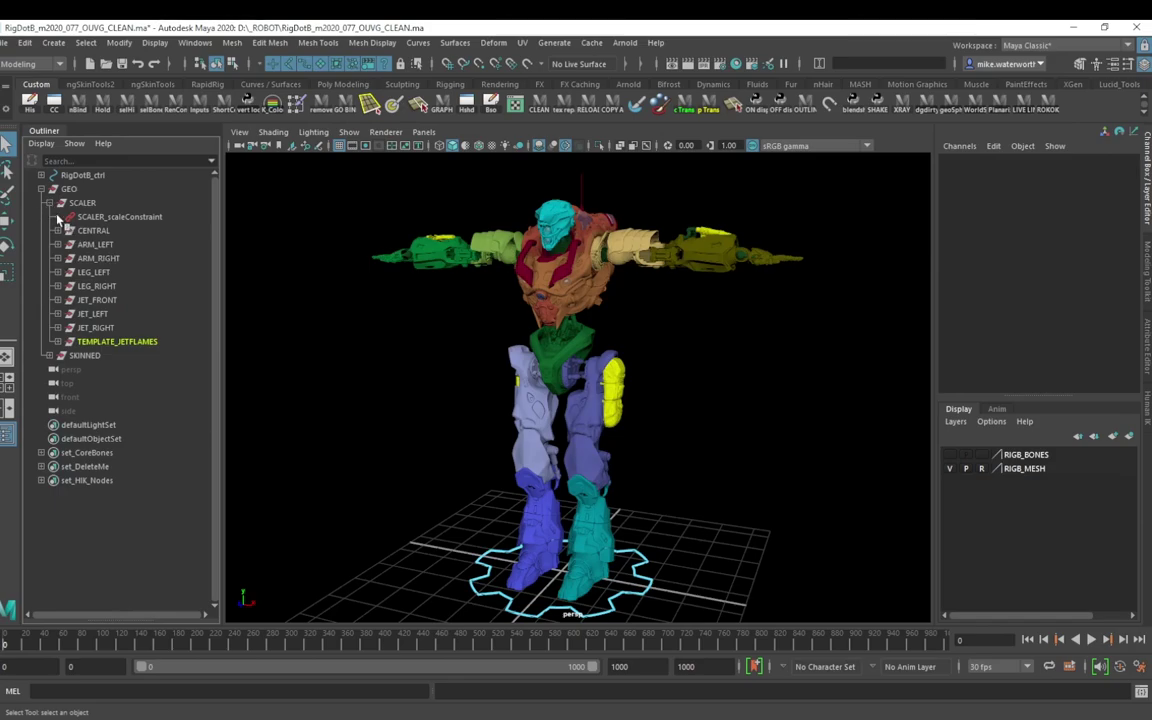
click(50, 204)
Step: Select the SKINNED group and examine its highlighted pieces on the robot's hips, neck, shoulders and arms
alt+right_drag(665, 391, 703, 460)
alt+middle_drag(692, 475, 665, 330)
alt+drag(618, 408, 683, 385)
alt+right_drag(735, 412, 681, 386)
alt+drag(681, 386, 342, 310)
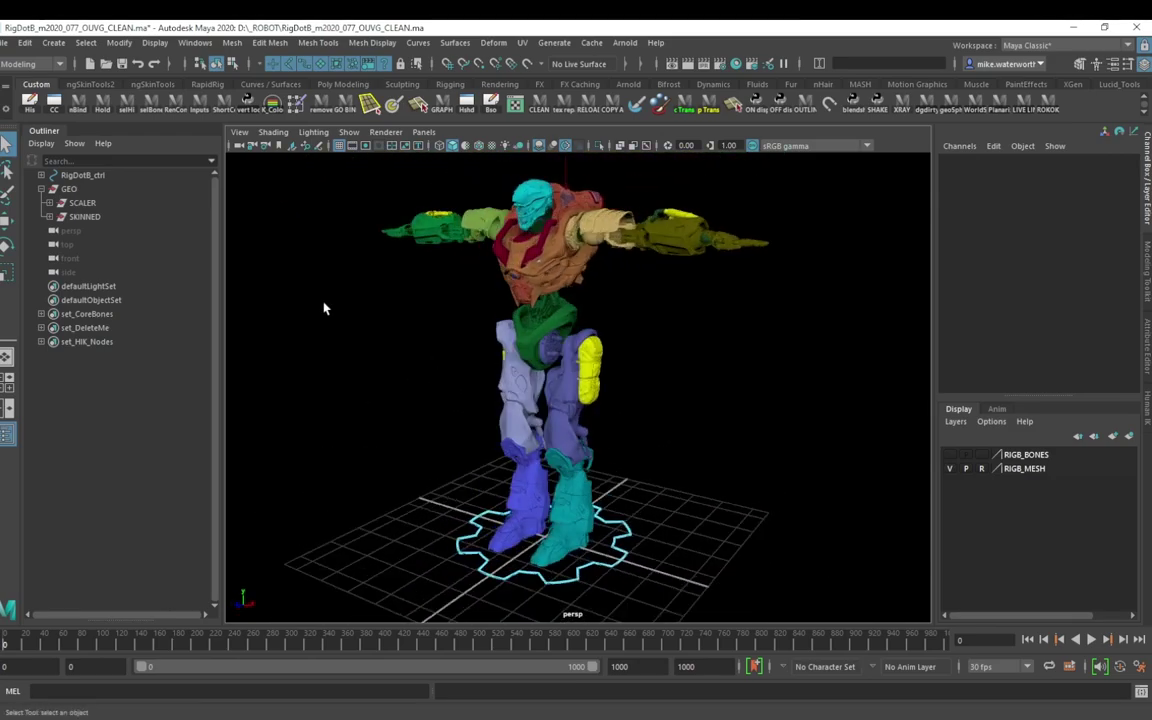
click(84, 216)
alt+right_drag(665, 545, 745, 510)
alt+middle_drag(626, 485, 614, 571)
alt+drag(614, 571, 645, 429)
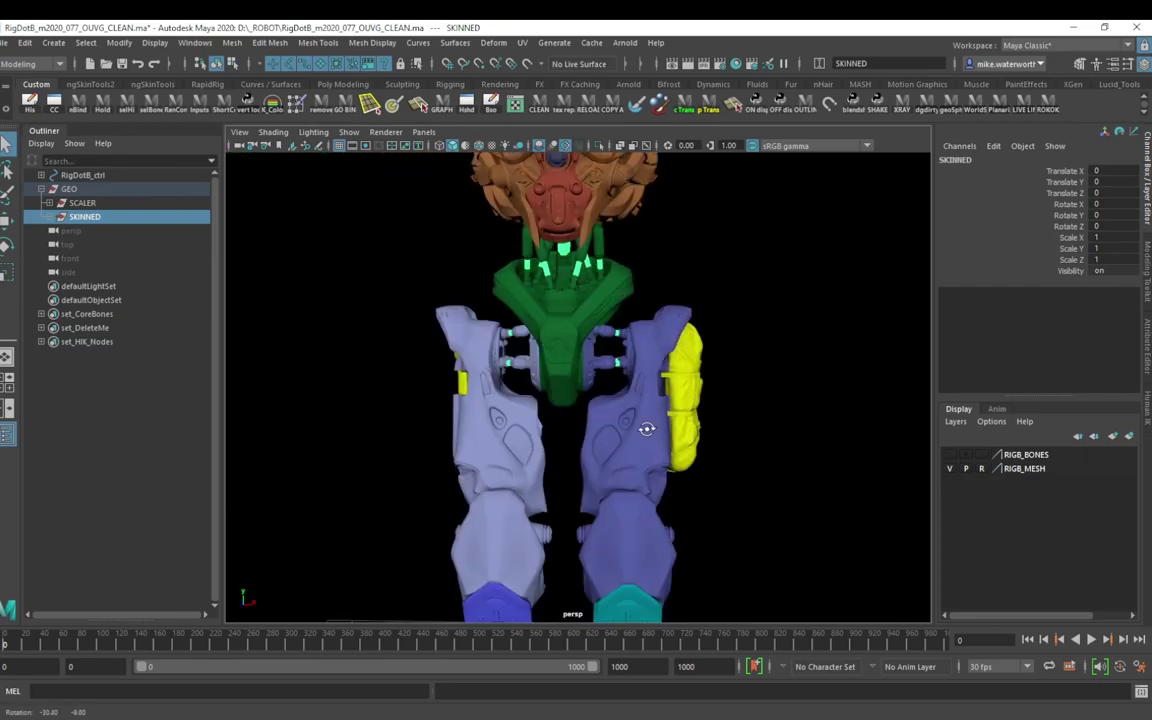
alt+right_drag(645, 429, 517, 401)
alt+middle_drag(517, 401, 486, 484)
alt+right_drag(810, 527, 635, 471)
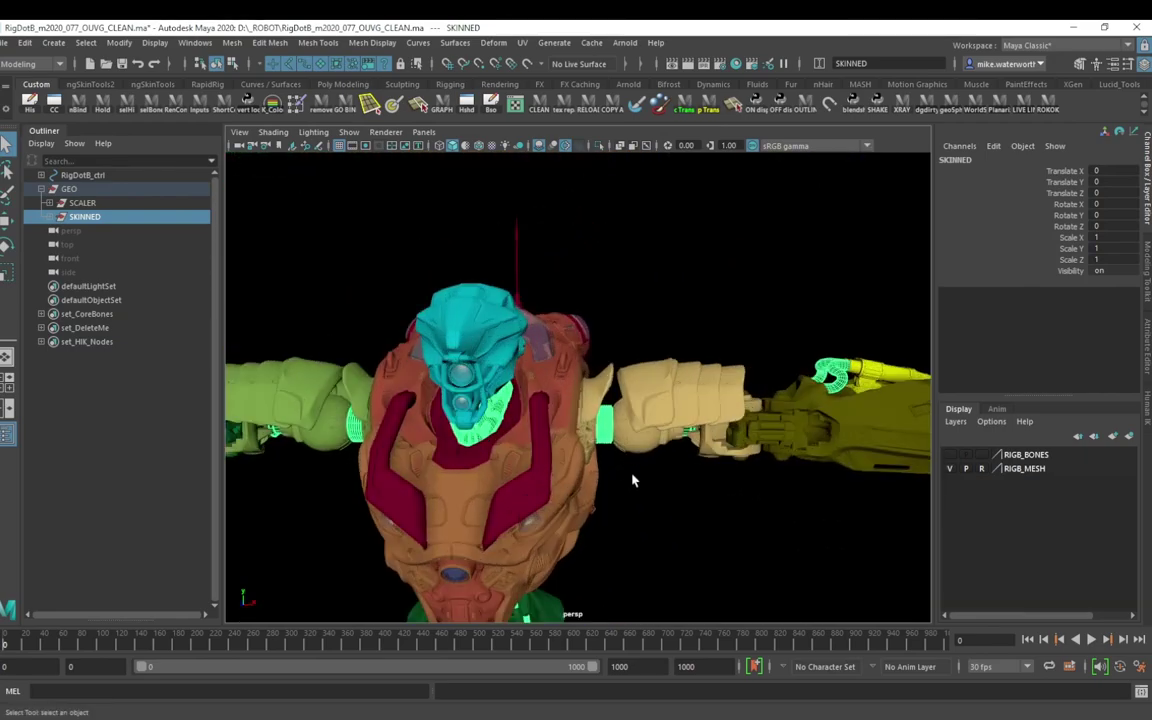
alt+drag(635, 471, 715, 532)
alt+right_drag(715, 532, 489, 213)
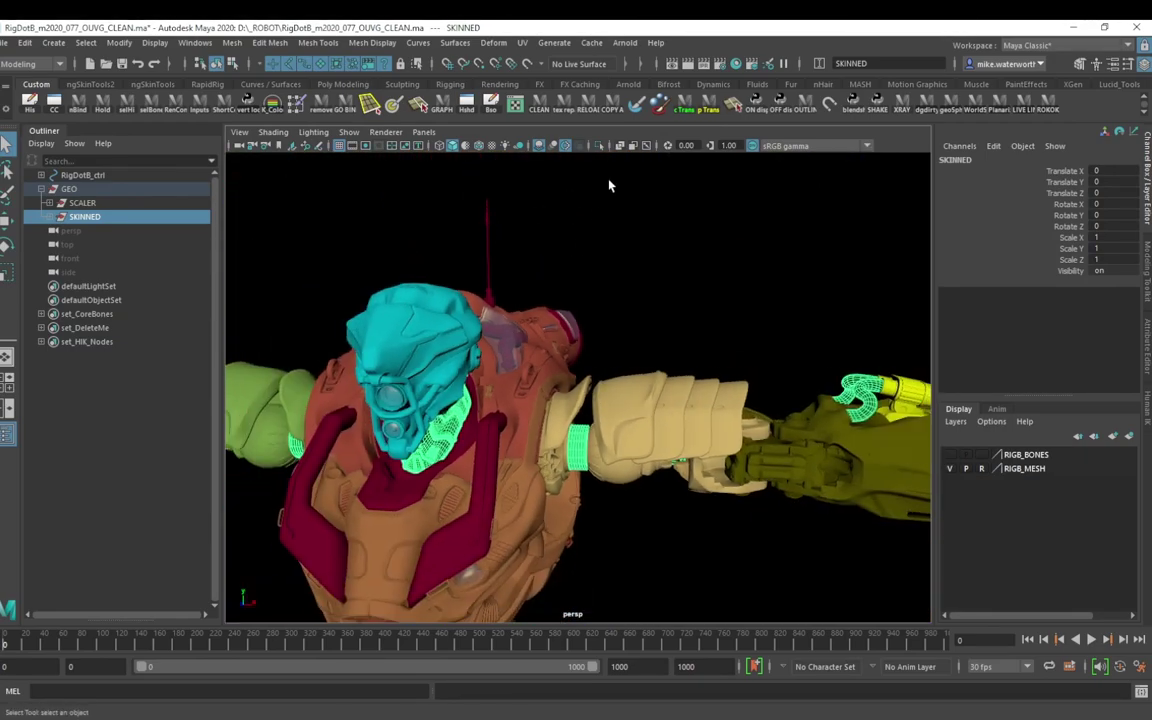
Step: Isolate the SKINNED group in the viewport to inspect its meshes, exit isolation and clear the selection
click(599, 145)
alt+drag(472, 497, 474, 462)
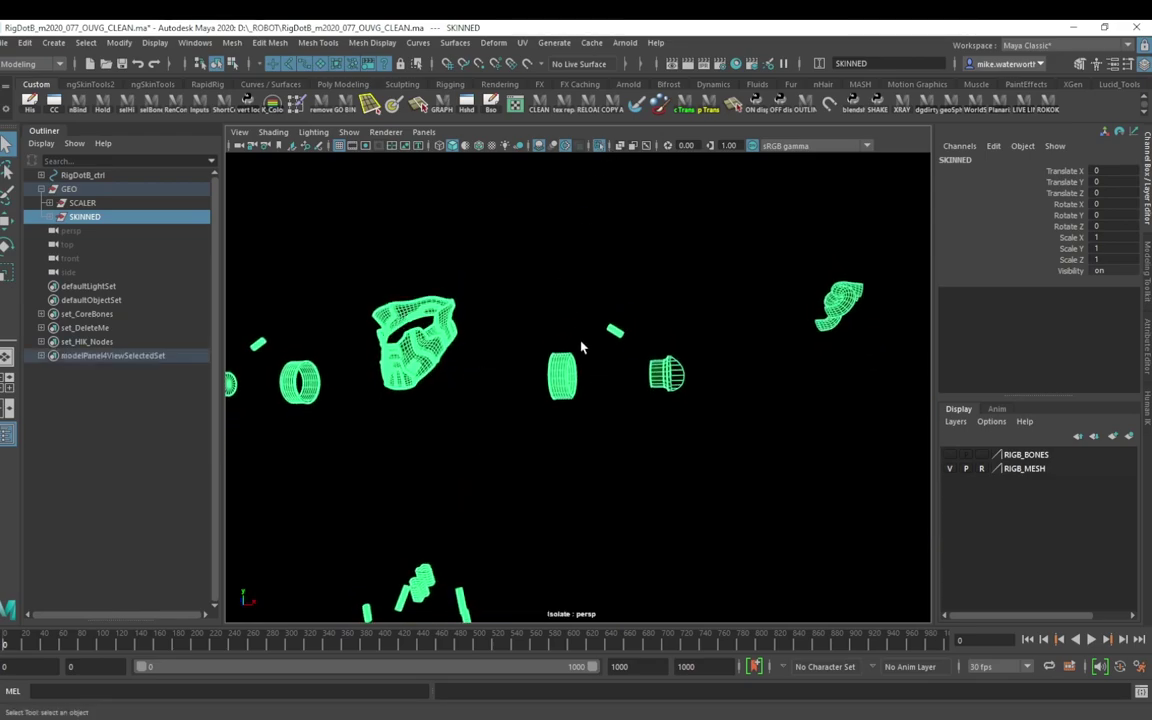
alt+right_drag(768, 370, 730, 324)
alt+drag(730, 324, 645, 360)
alt+right_drag(645, 360, 836, 580)
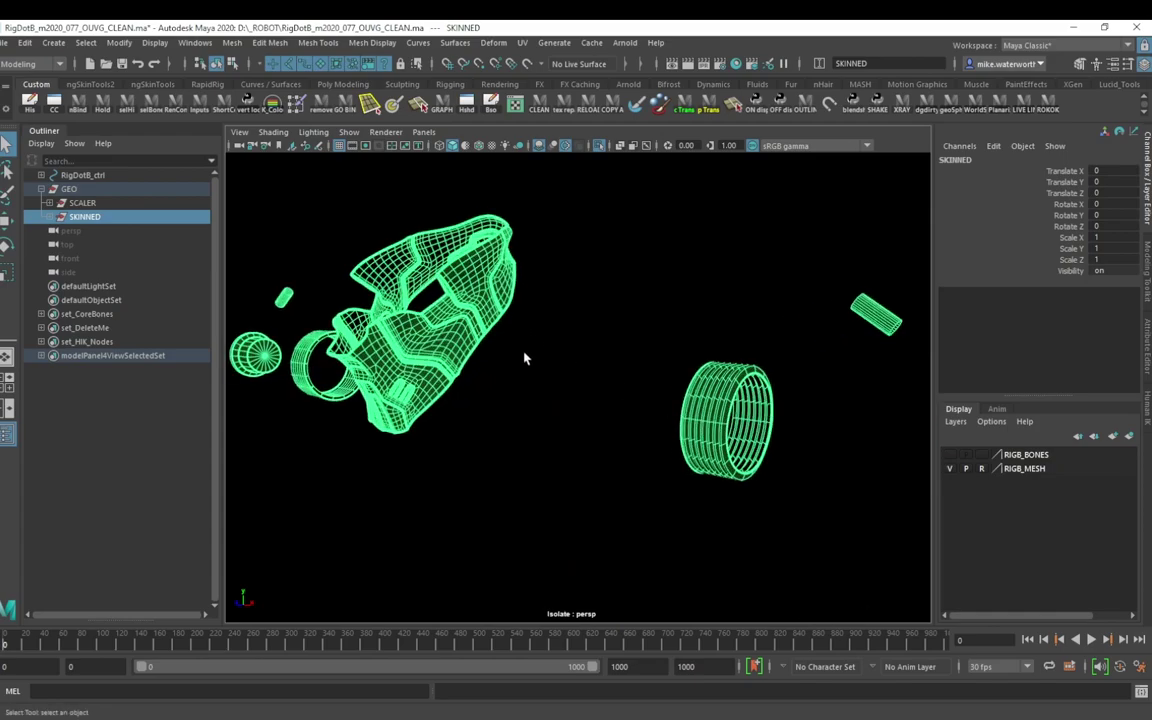
alt+drag(523, 228, 642, 212)
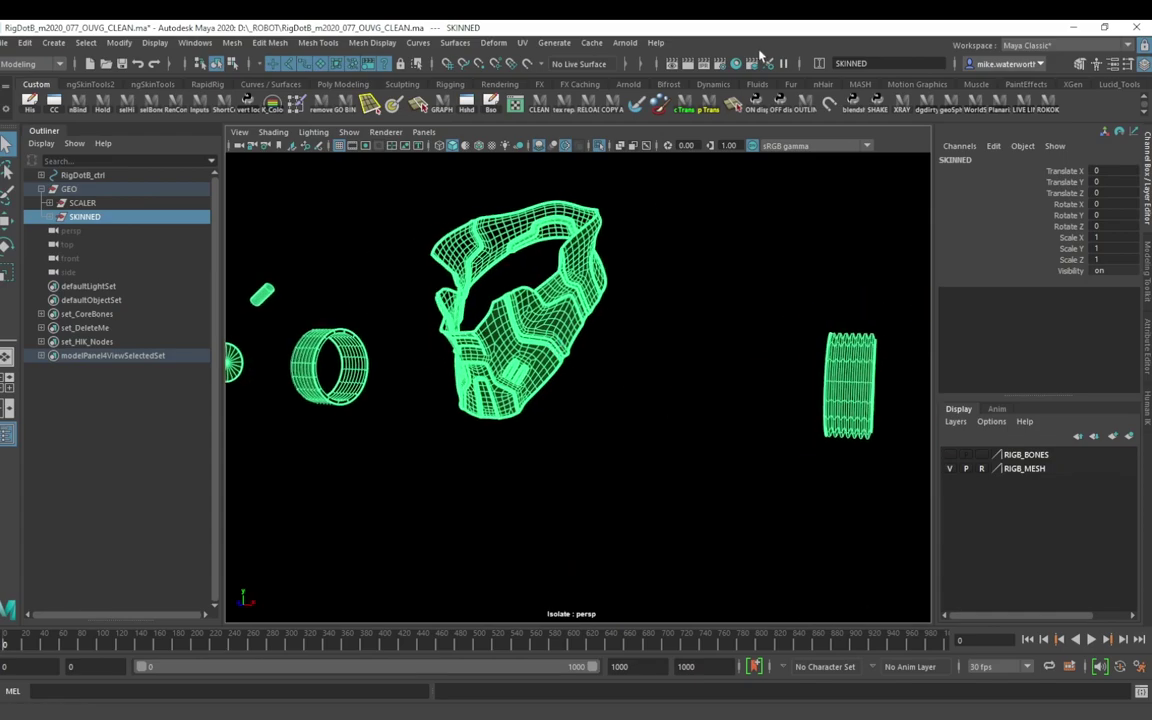
click(599, 146)
alt+right_drag(594, 267, 520, 150)
alt+middle_drag(680, 485, 642, 350)
click(643, 350)
alt+right_drag(643, 350, 606, 345)
alt+middle_drag(606, 345, 600, 385)
Step: Hide the RIGB_MESH display layer, show the RIGB_BONES layer and frame the skeleton
click(949, 468)
click(949, 468)
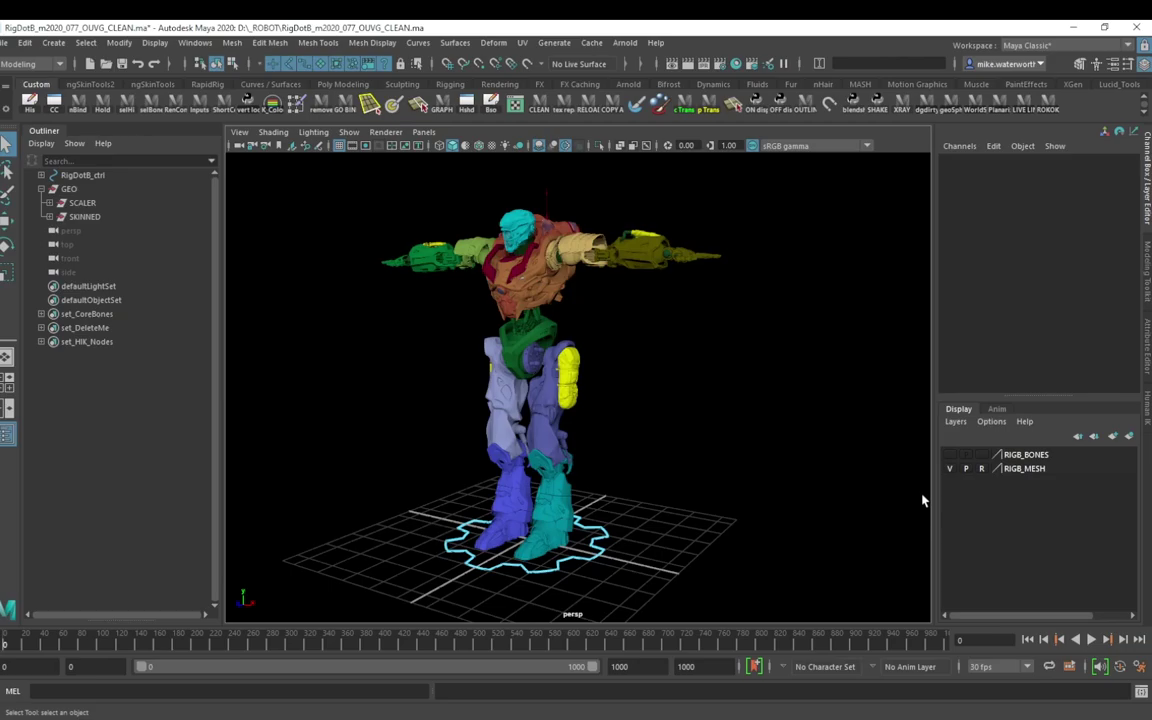
click(950, 468)
click(950, 454)
key(f)
Step: Examine the robot's full bone rig from several sides, both close up and as a whole
alt+drag(727, 510, 921, 486)
alt+right_drag(921, 486, 820, 555)
alt+drag(820, 555, 730, 489)
alt+right_drag(730, 489, 800, 560)
alt+drag(800, 560, 669, 558)
alt+right_drag(669, 558, 571, 442)
alt+middle_drag(571, 442, 577, 378)
alt+right_drag(653, 430, 606, 381)
alt+drag(607, 385, 250, 262)
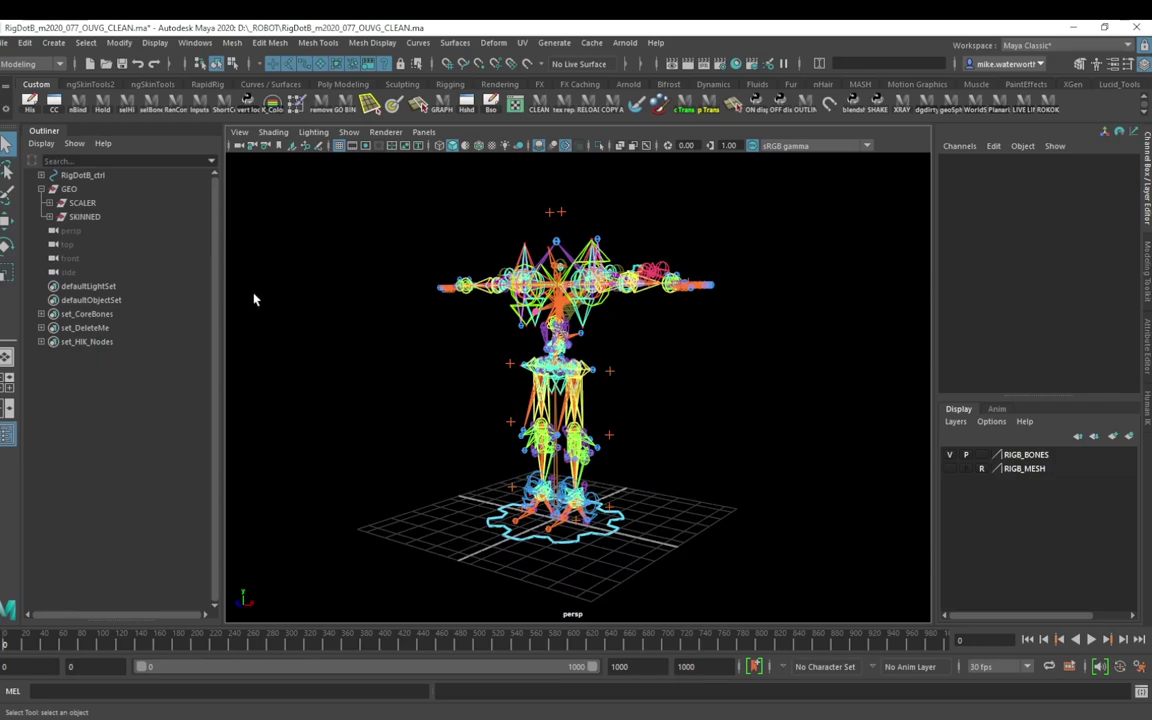
Step: Reduce the joint display size to 0.01 so the joints draw as thin lines
click(195, 42)
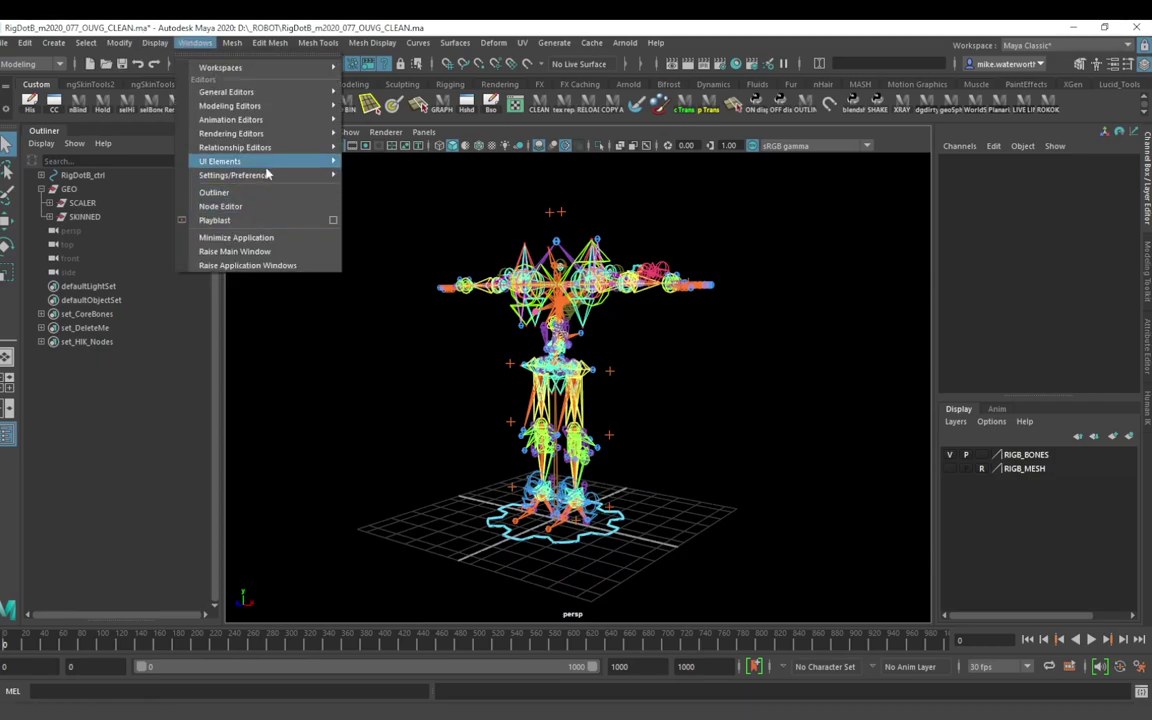
mouse_move(266, 180)
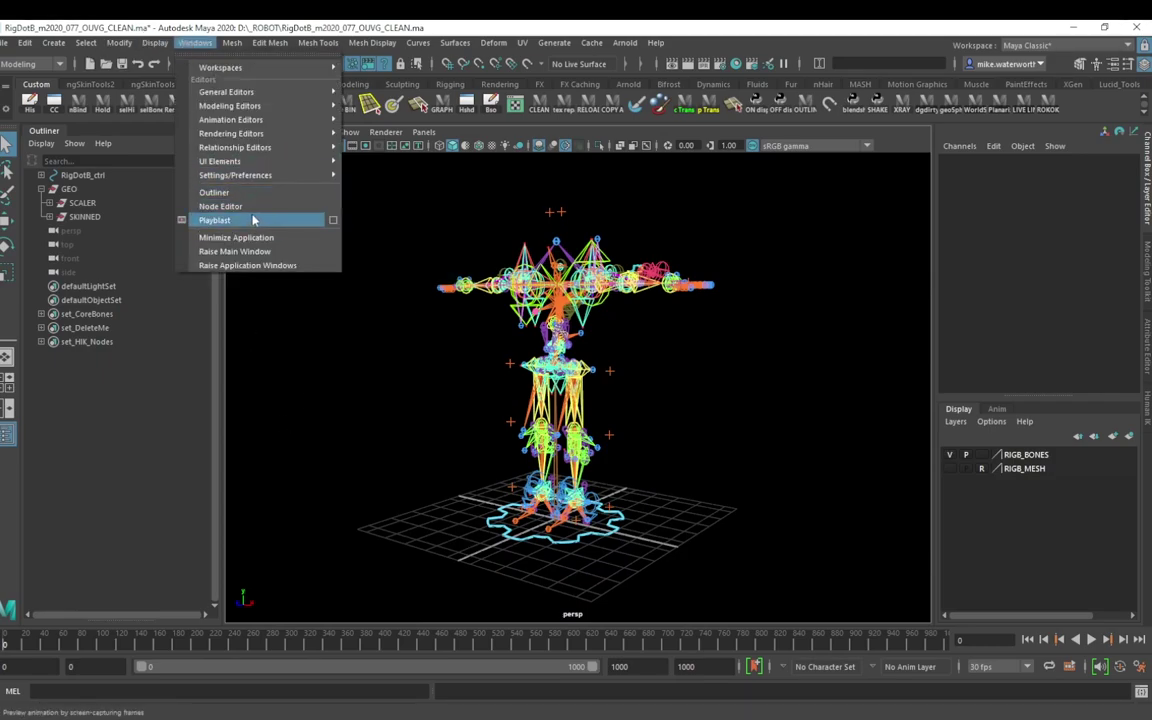
mouse_move(228, 124)
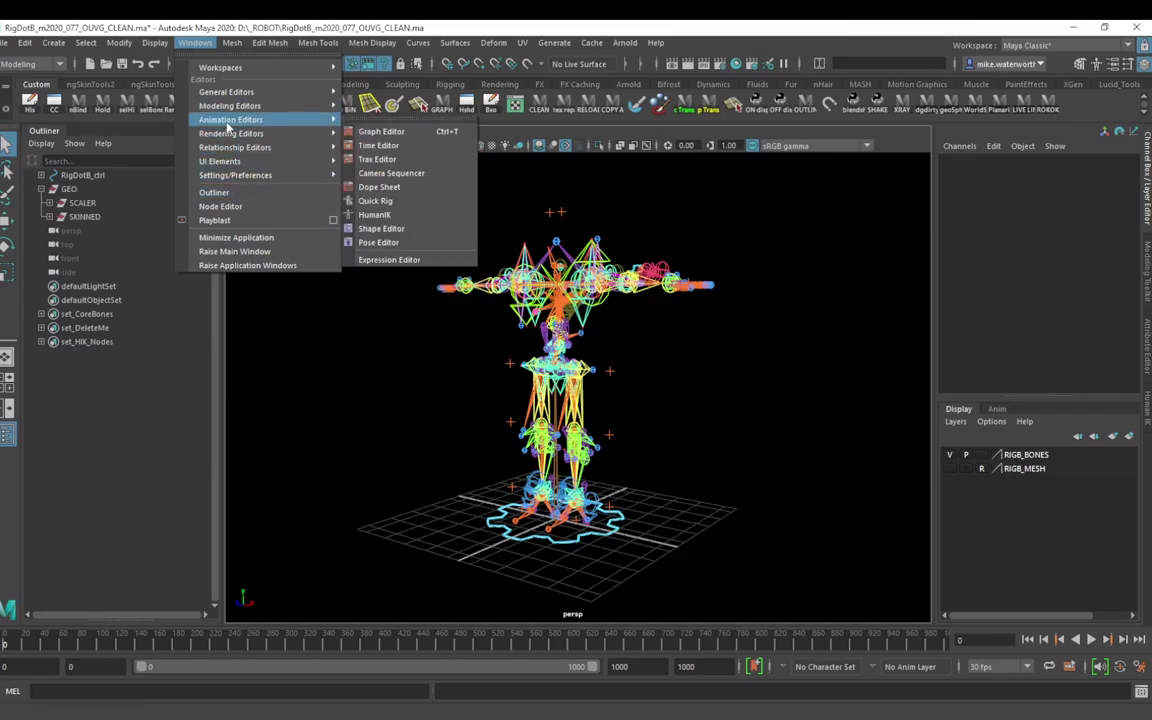
mouse_move(155, 43)
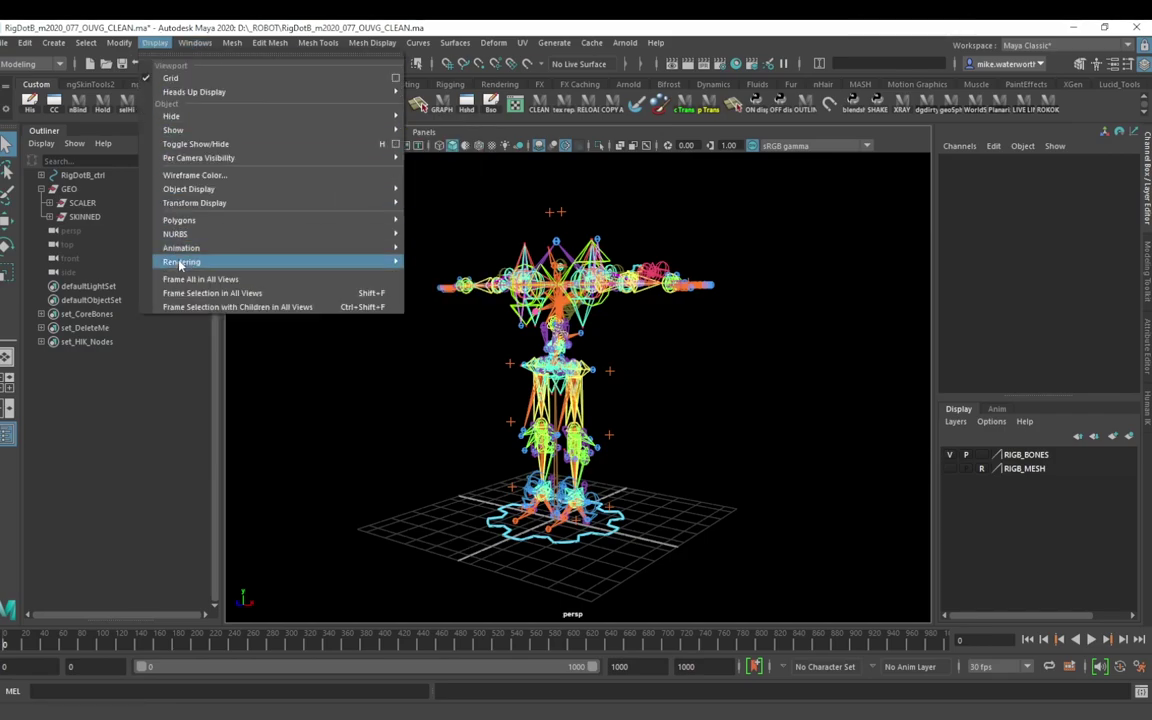
mouse_move(184, 255)
click(440, 279)
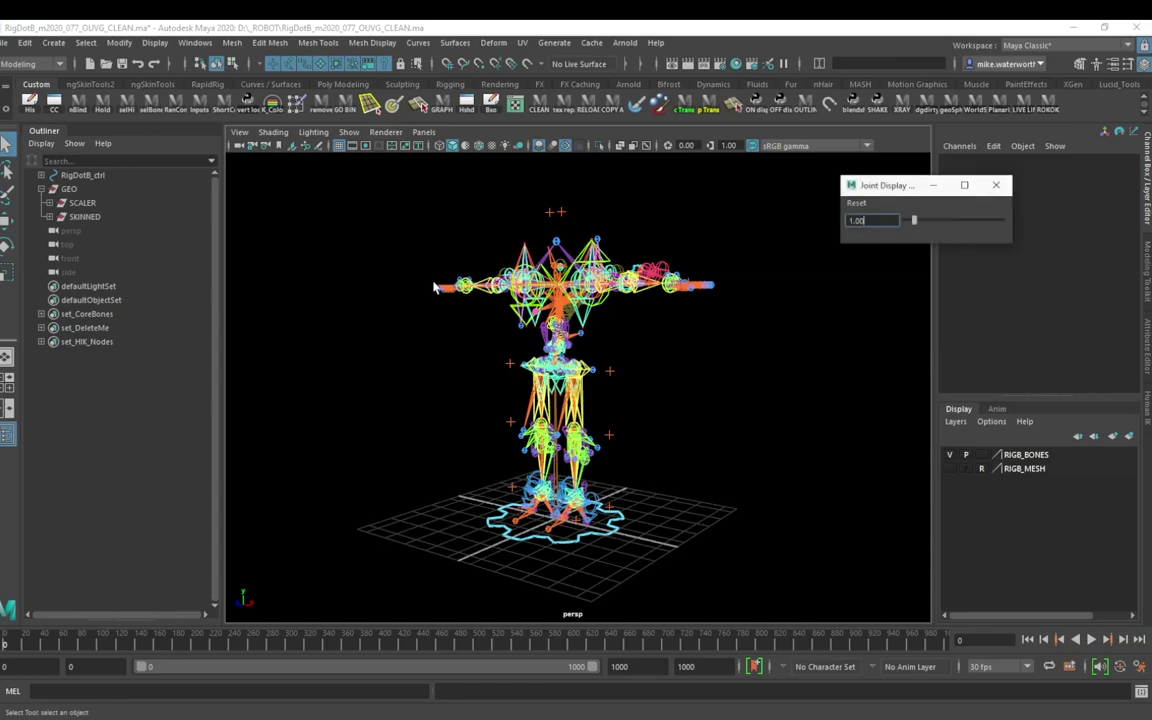
drag(913, 220, 905, 222)
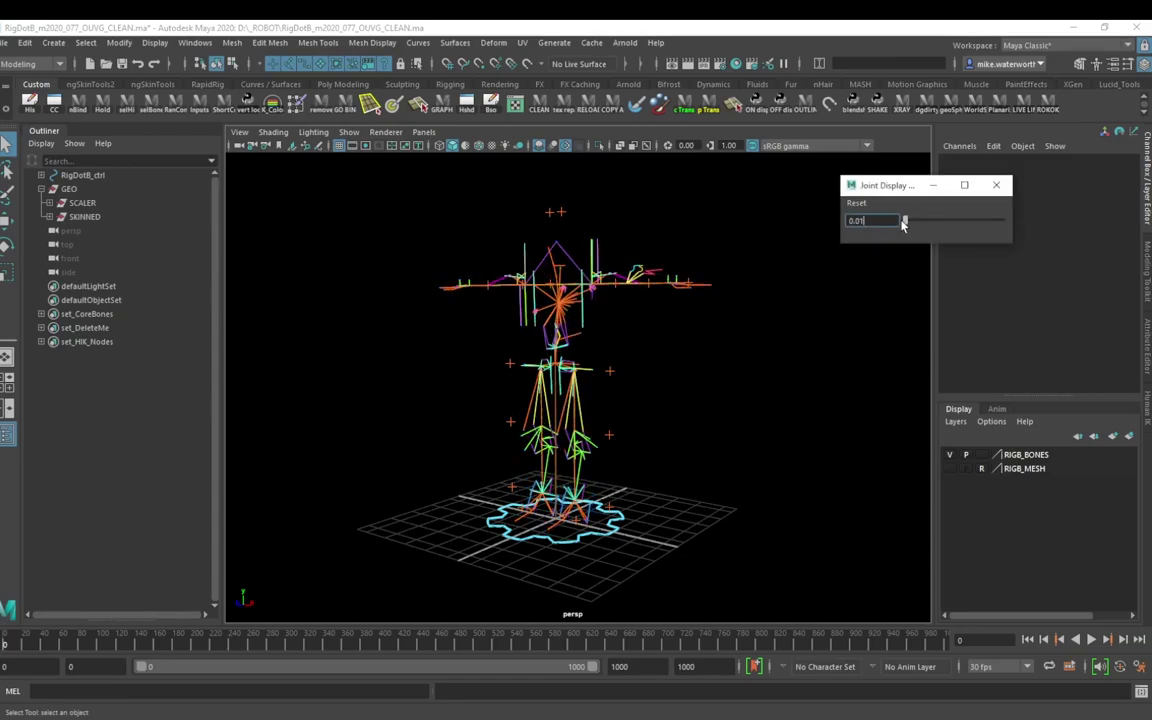
click(997, 185)
Step: Examine the thin-line skeleton close up around the legs and feet and as a whole
alt+right_drag(745, 285, 678, 416)
alt+middle_drag(678, 416, 675, 394)
alt+drag(675, 394, 694, 438)
click(527, 472)
click(587, 514)
scroll(564, 315, down, 5)
alt+middle_drag(543, 299, 569, 355)
scroll(604, 258, down, 4)
key(a)
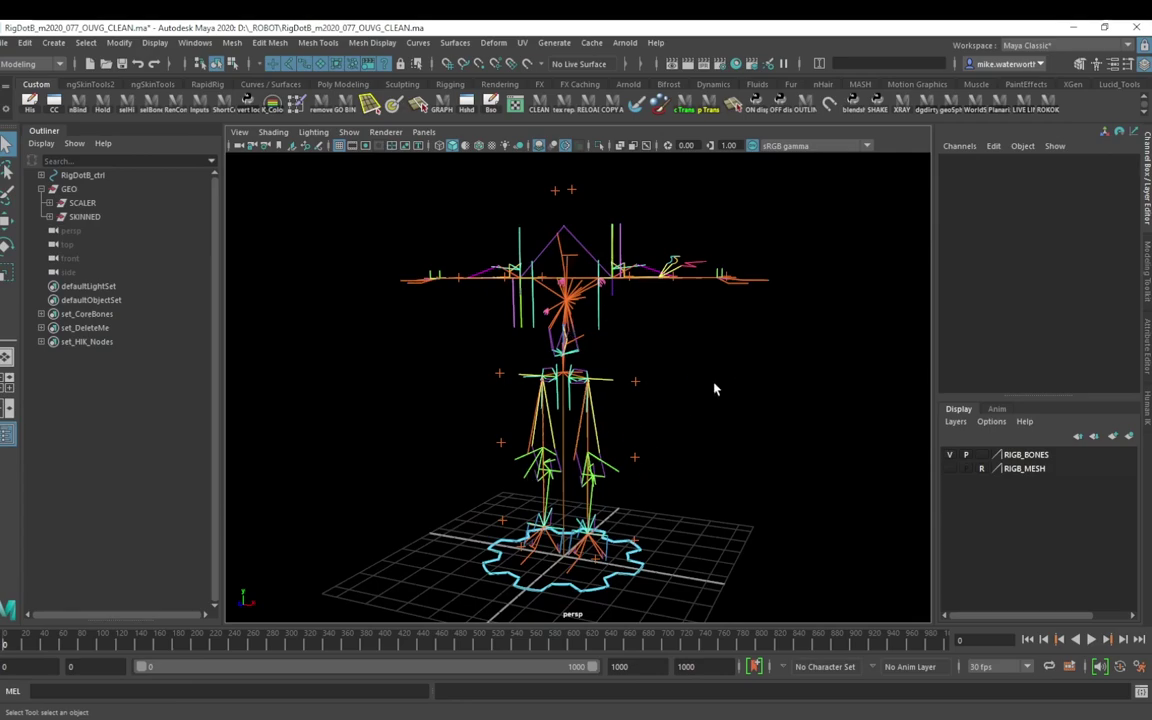
alt+drag(642, 343, 580, 342)
Step: Collapse the GEO group, expand the entire RigDotB_ctrl joint hierarchy to review it, and collapse it again
click(41, 189)
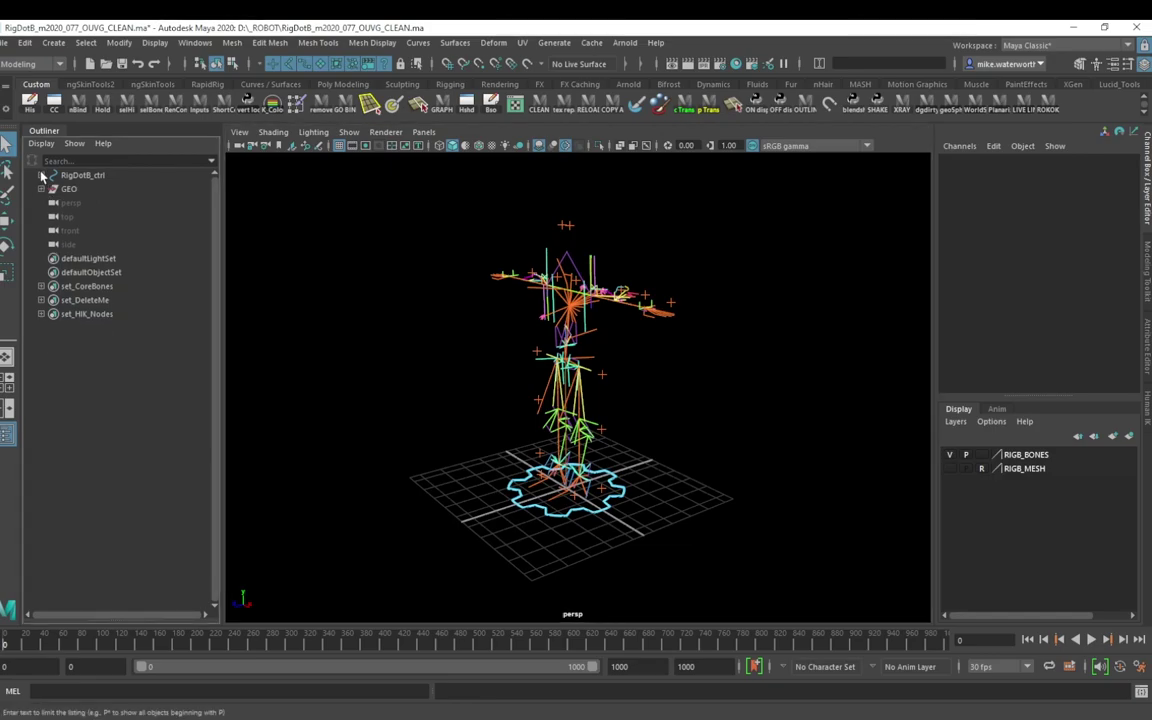
shift+click(41, 175)
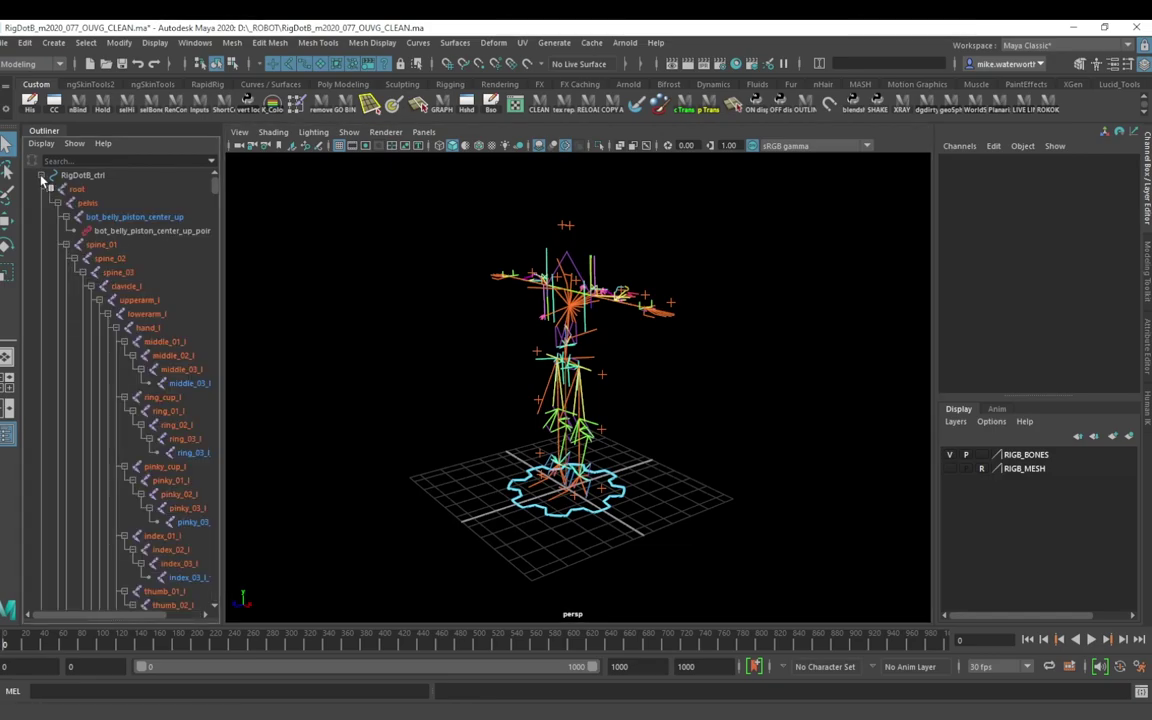
mouse_move(218, 190)
mouse_down()
mouse_move(221, 494)
mouse_move(218, 178)
mouse_up()
click(41, 177)
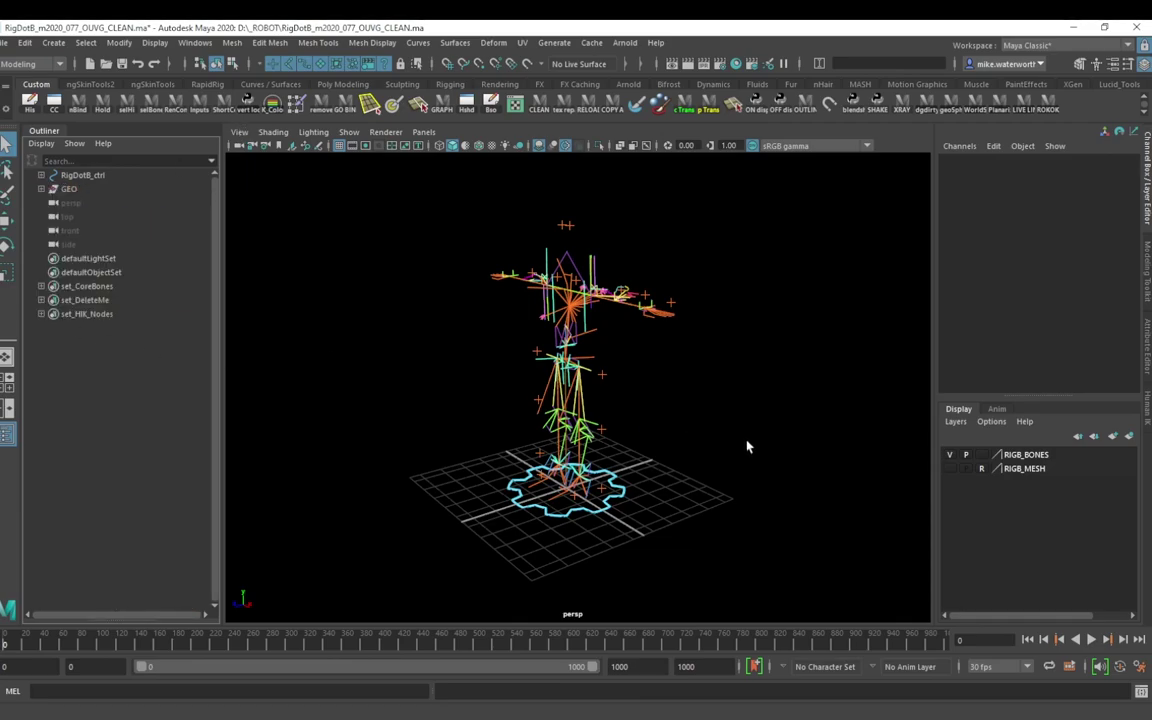
Step: Select set_CoreBones and review its list of member joints, leaving the set collapsed
alt+right_drag(747, 448, 684, 446)
alt+drag(684, 446, 744, 458)
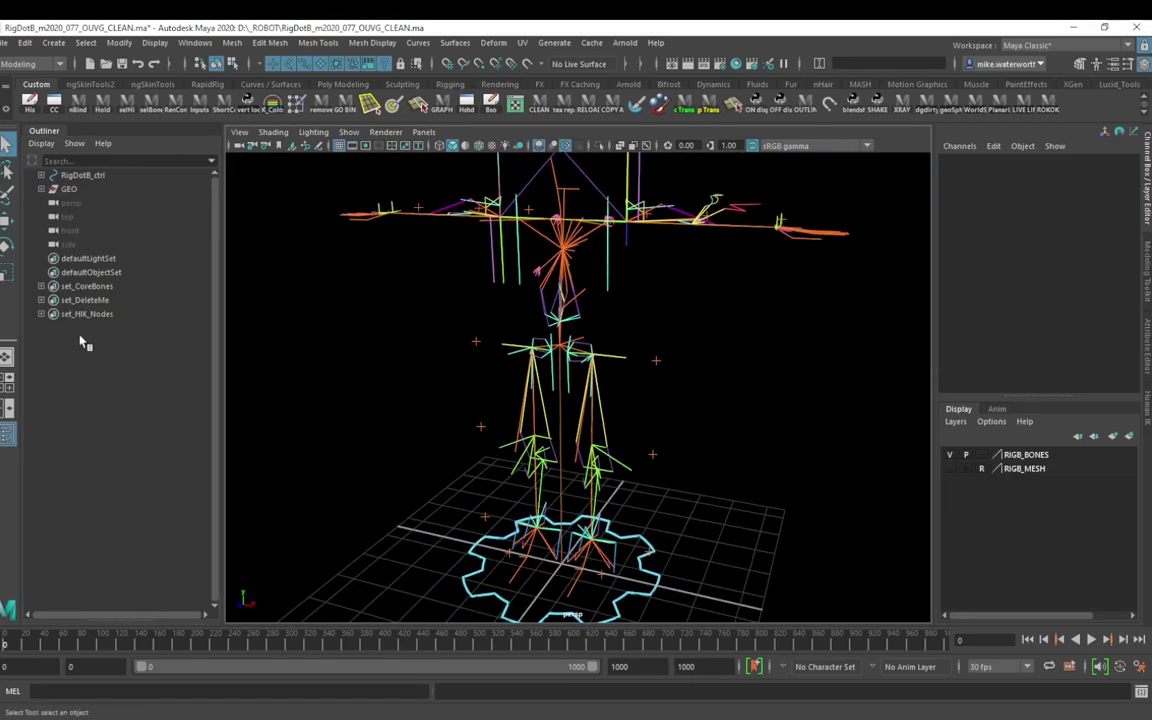
click(46, 287)
click(42, 288)
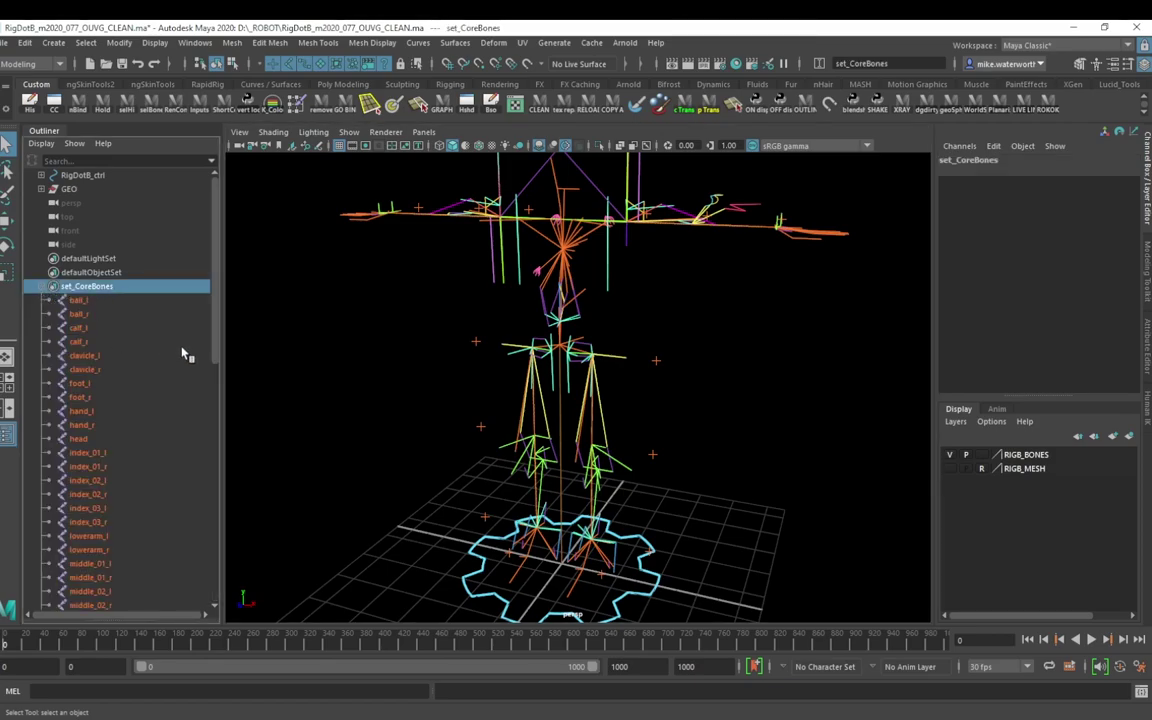
drag(217, 344, 237, 313)
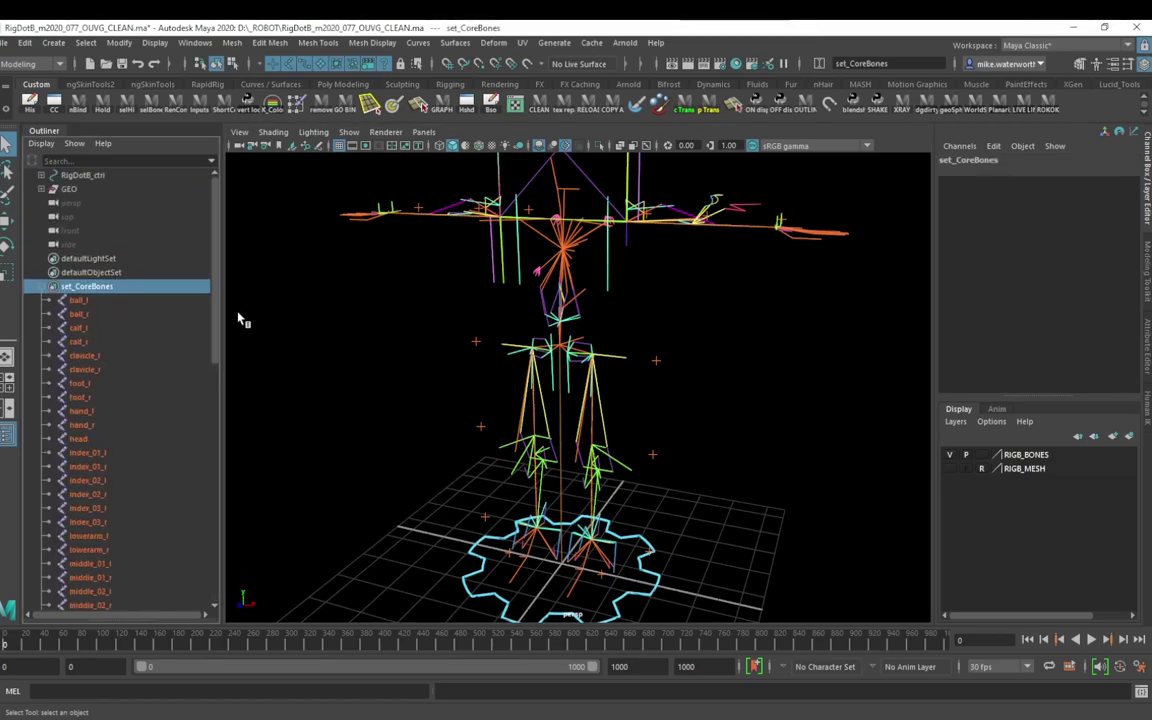
click(41, 288)
Step: Examine the skeleton's arm, torso and leg bones from different angles and distances
alt+drag(802, 527, 681, 435)
alt+middle_drag(681, 436, 670, 464)
alt+right_drag(670, 464, 609, 468)
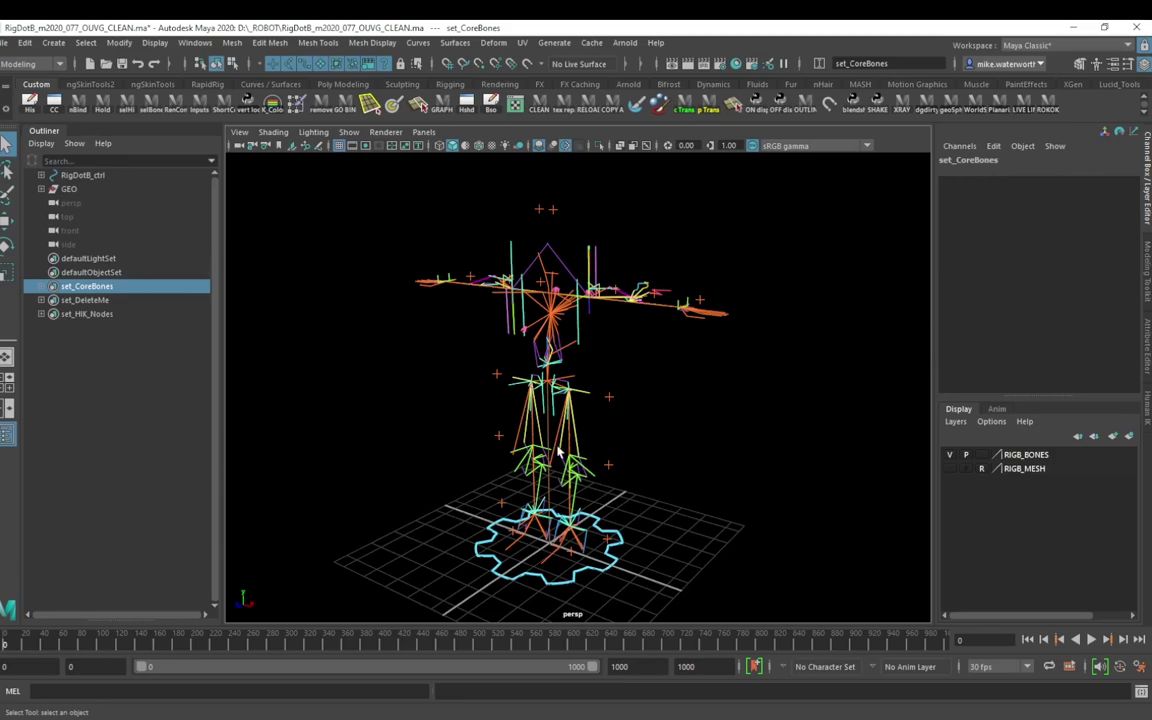
alt+drag(576, 360, 634, 383)
alt+right_drag(634, 383, 690, 488)
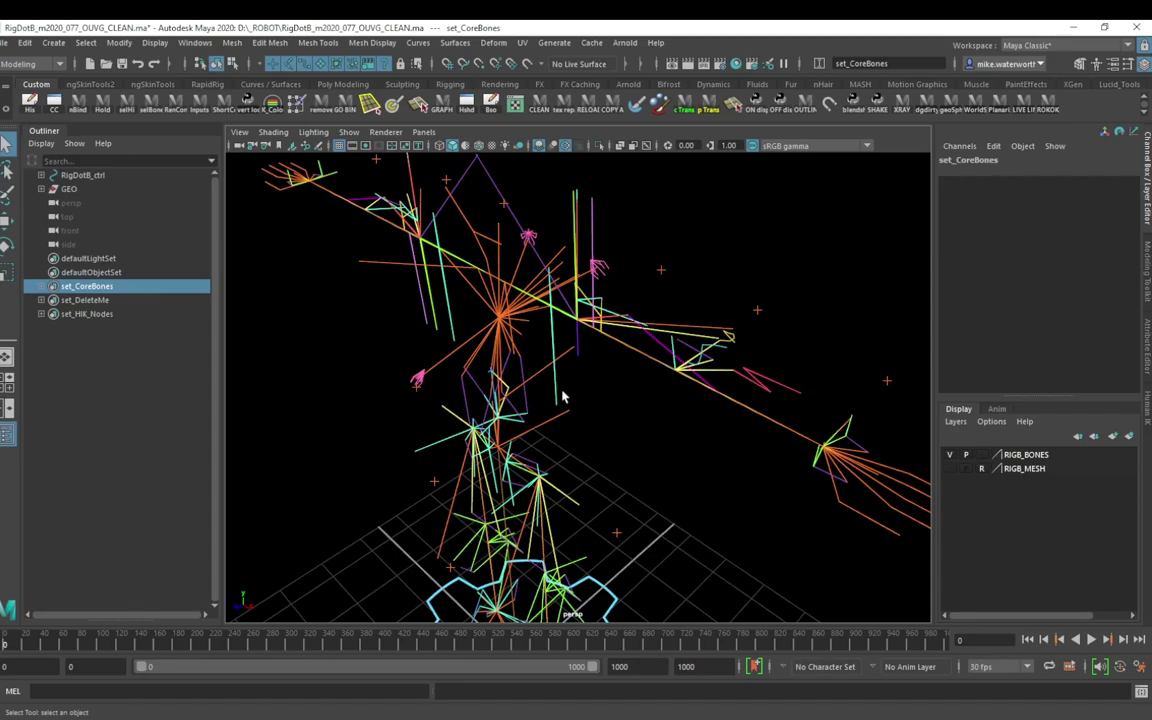
alt+right_drag(641, 479, 607, 298)
alt+middle_drag(592, 415, 586, 350)
alt+drag(586, 350, 643, 362)
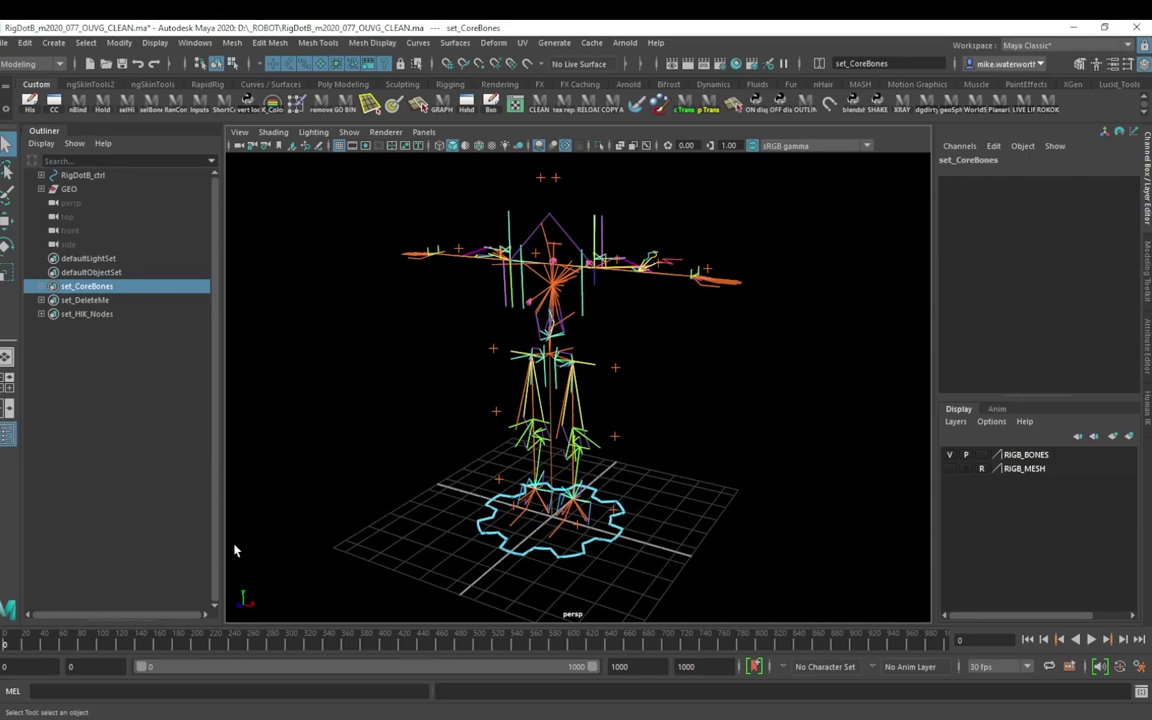
Step: Select set_DeleteMe and expand it to review its list of end joints
click(86, 302)
click(41, 300)
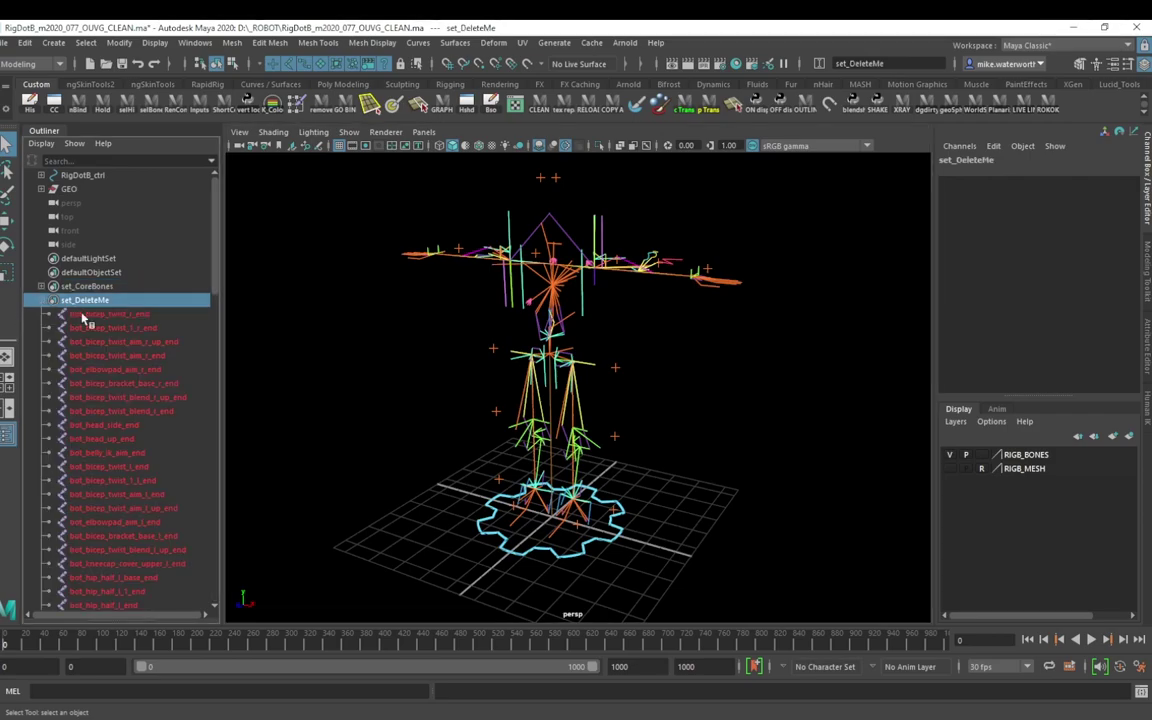
mouse_move(214, 290)
mouse_down()
mouse_move(248, 563)
mouse_move(216, 292)
mouse_up()
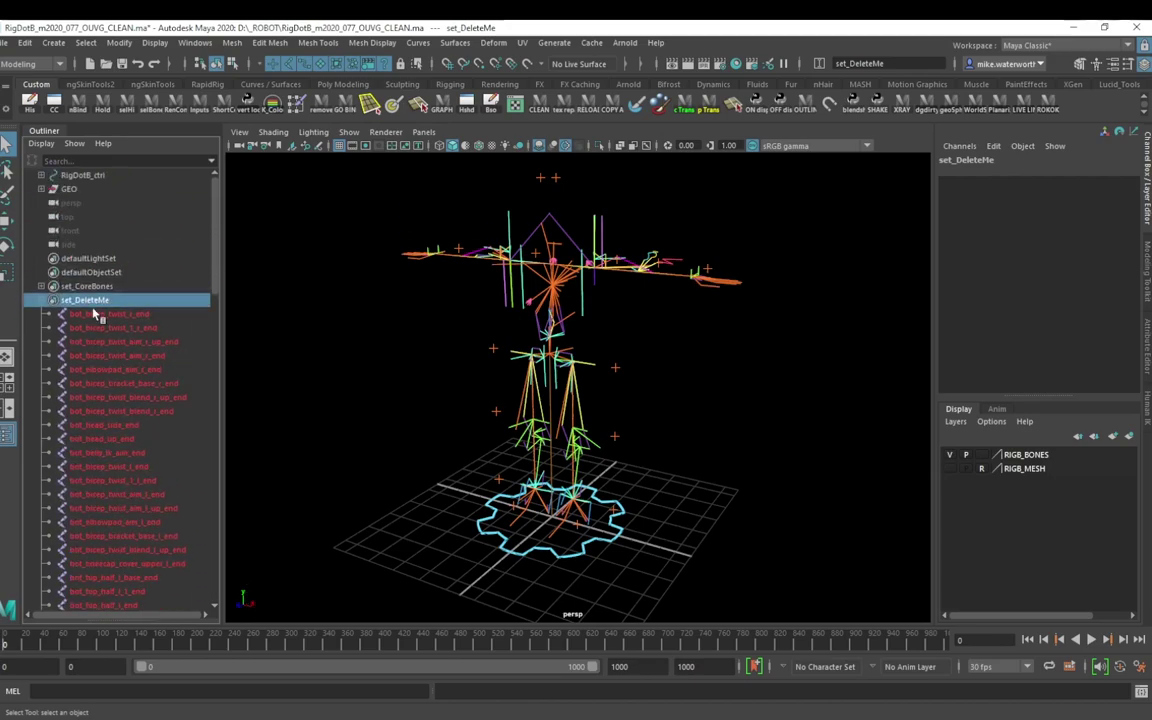
click(41, 300)
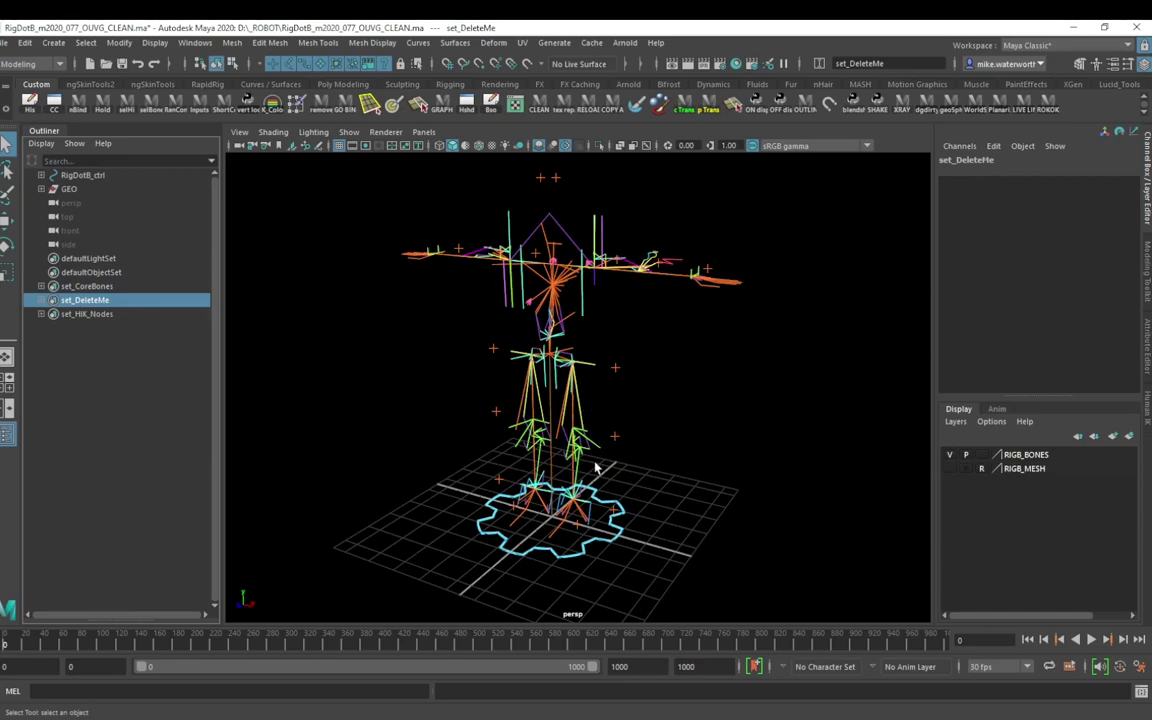
click(41, 301)
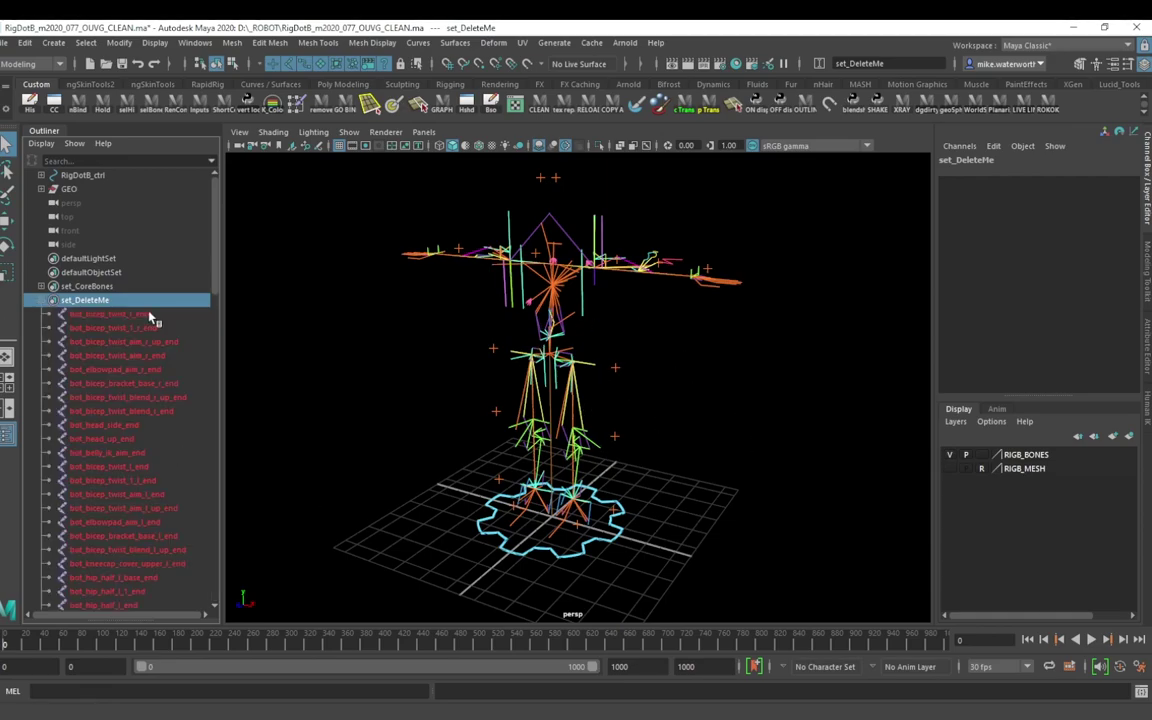
Step: Collapse the set_DeleteMe set, and hide and reshow the RIGB_BONES display layer
click(41, 301)
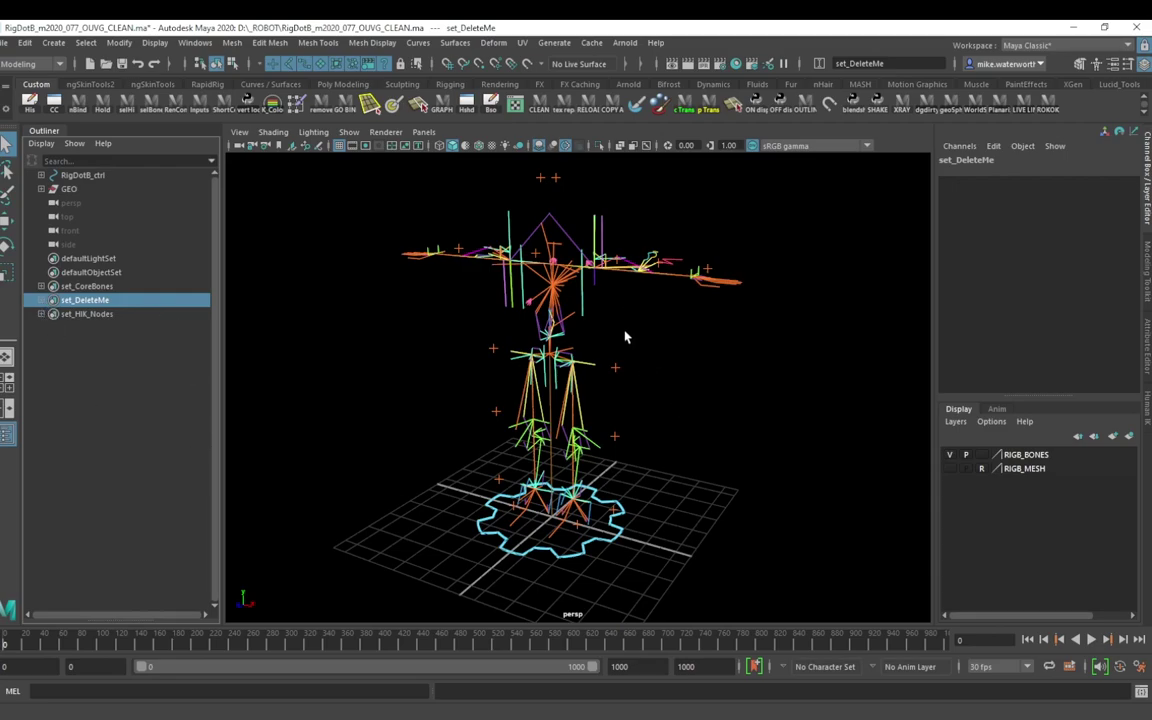
alt+drag(738, 494, 645, 468)
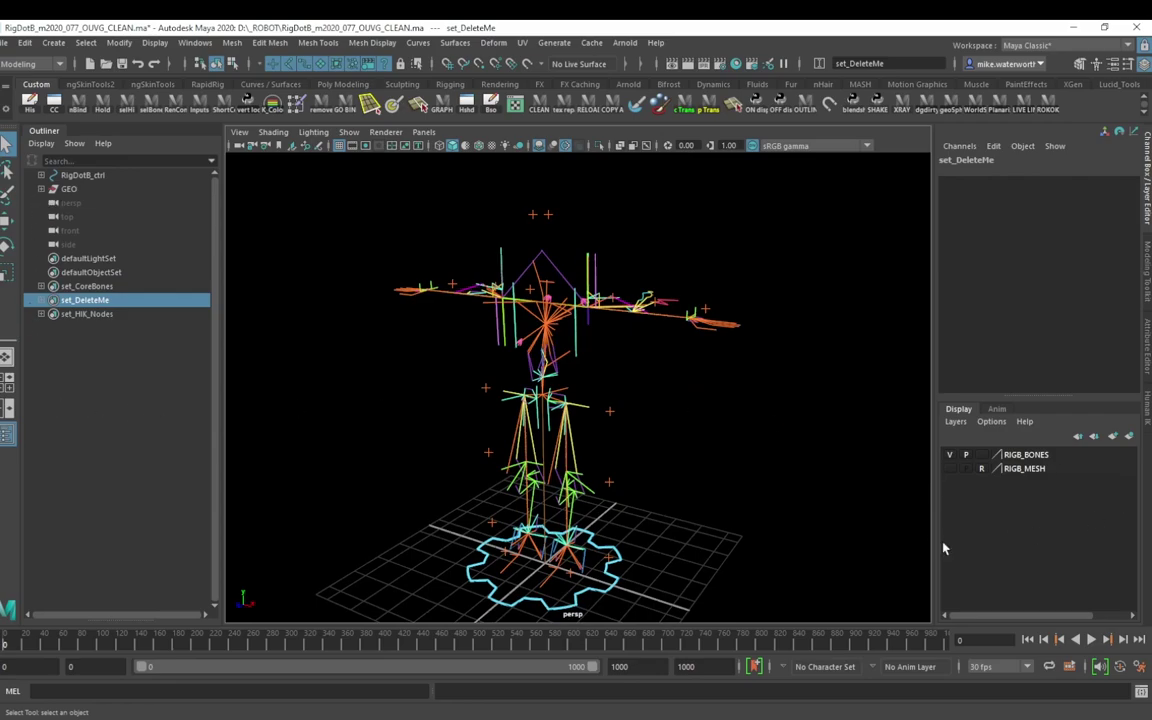
click(950, 455)
click(950, 455)
alt+drag(609, 527, 638, 342)
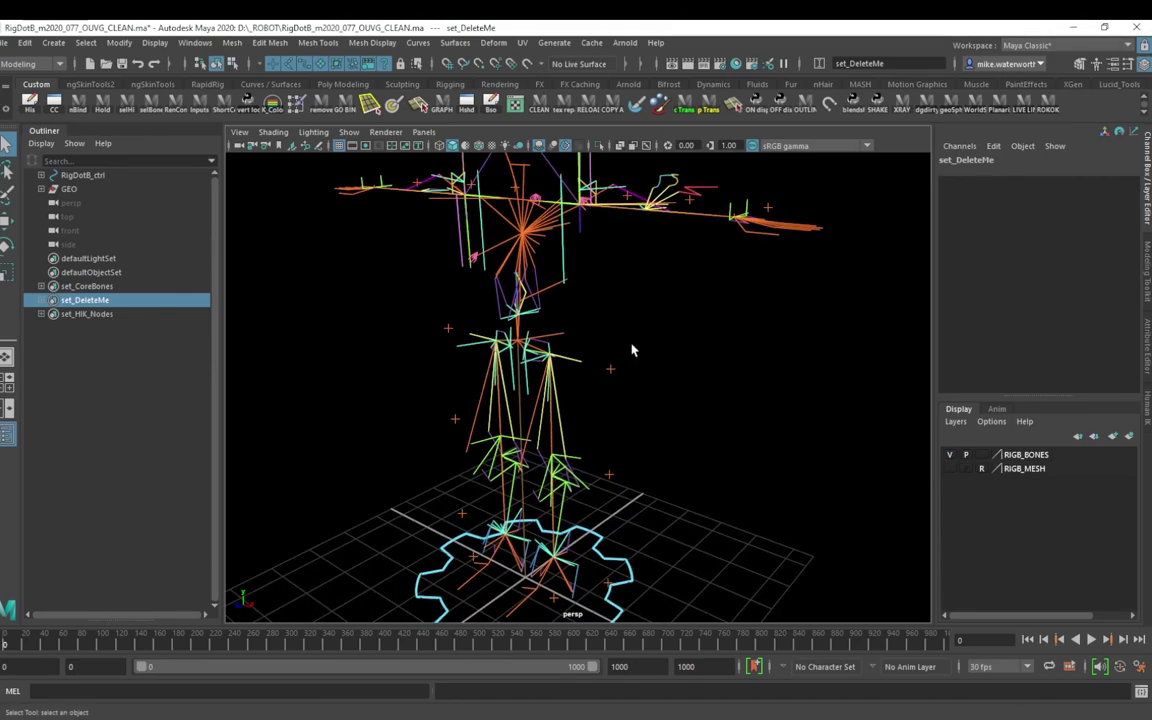
Step: Select the thigh_l joint on the left leg, try rotating it, and undo the rotation
click(552, 412)
alt+drag(716, 420, 717, 409)
alt+middle_drag(717, 409, 717, 347)
alt+drag(717, 347, 675, 352)
key(e)
drag(625, 309, 616, 274)
key(ctrl+z)
key(ctrl+z)
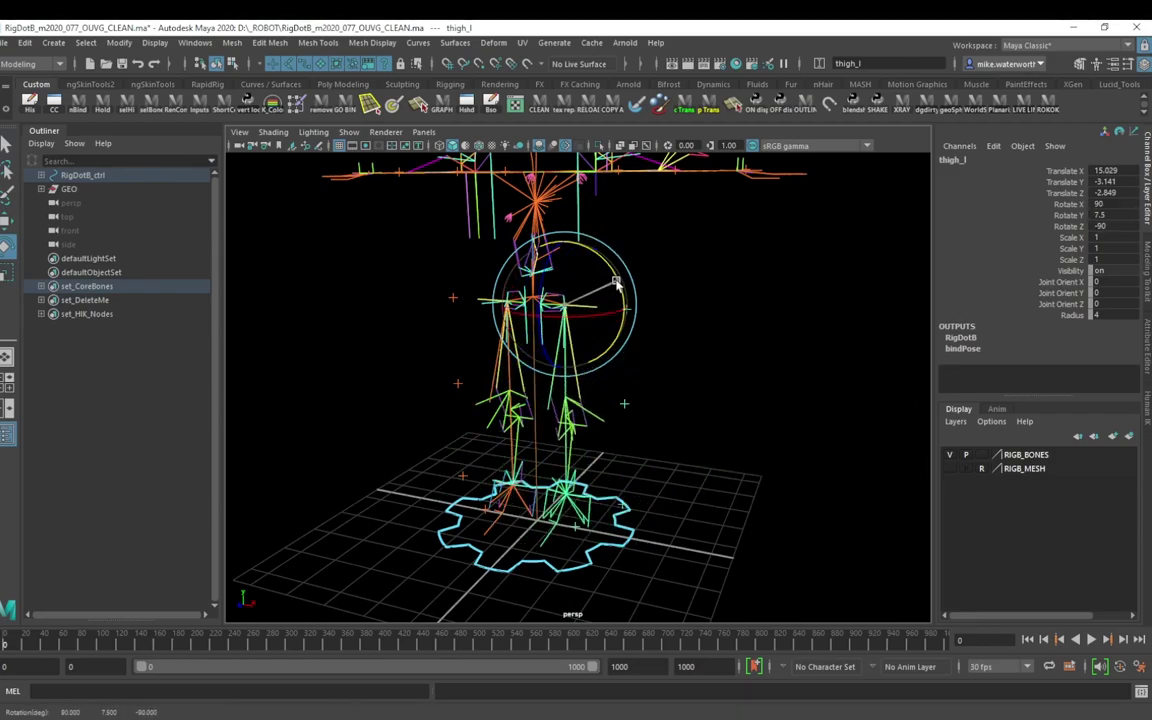
Step: Try swinging the thigh_l joint out to a Rotate Y of 32.5, inspect the leg bones, and return the skeleton to its T-pose, deselected
alt+right_drag(652, 345, 689, 349)
alt+drag(688, 348, 689, 391)
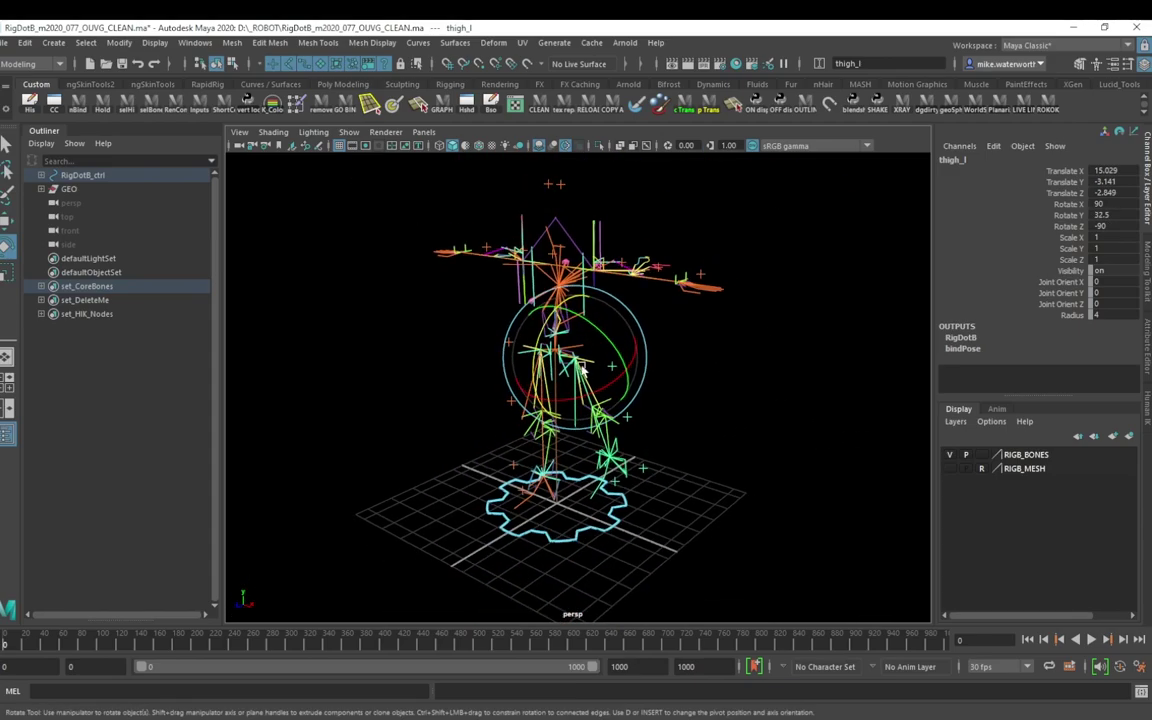
alt+drag(582, 368, 672, 335)
alt+right_drag(672, 335, 736, 458)
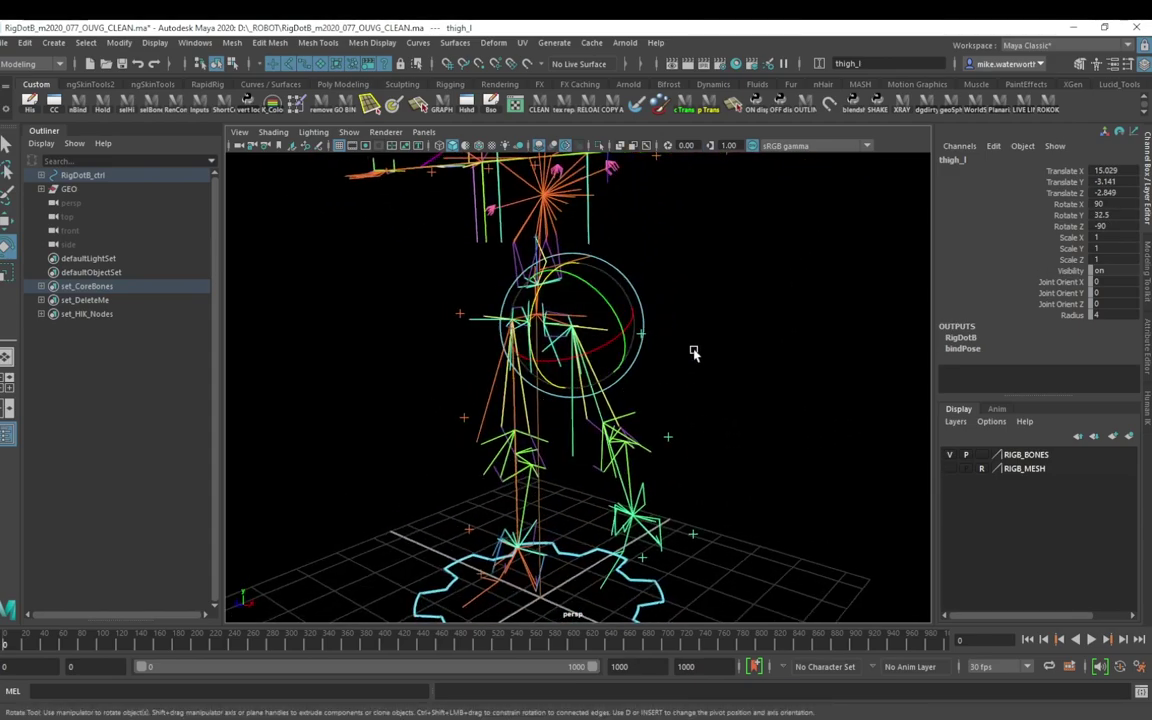
click(830, 483)
alt+right_drag(826, 483, 715, 410)
alt+drag(715, 410, 677, 346)
alt+drag(668, 394, 650, 368)
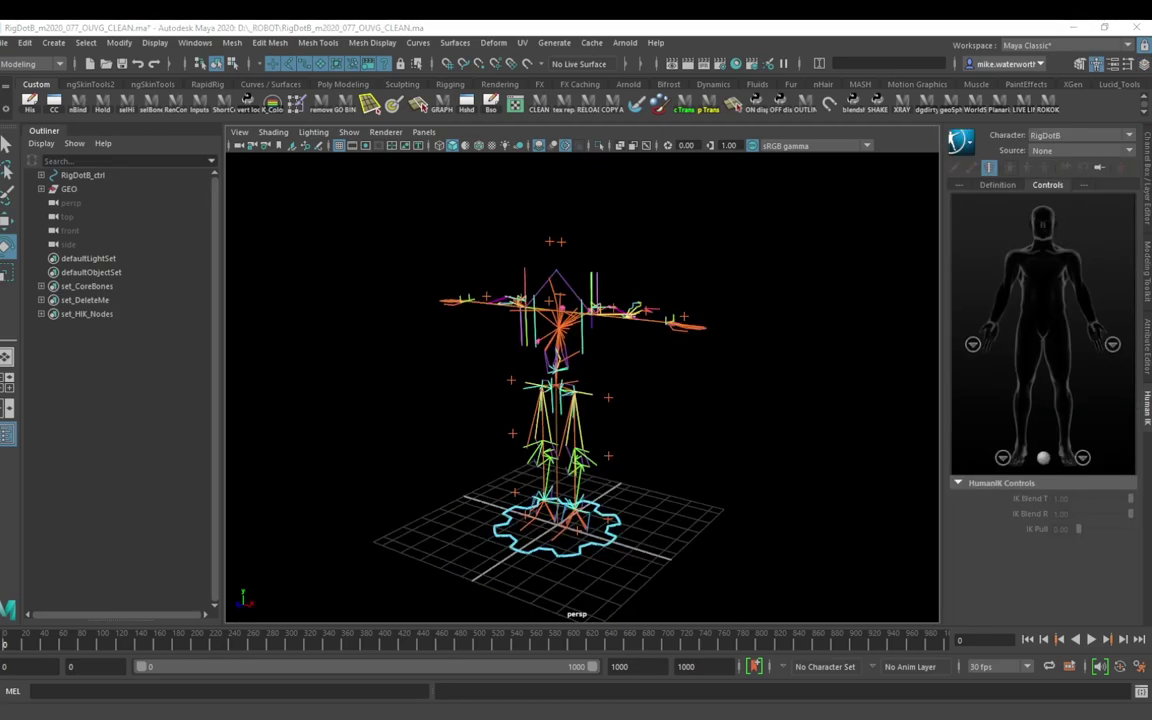
Step: Select the RigDotB_ctrl gear-shaped curve, show its channels, hide the RIGB_BONES layer and show the RIGB_MESH layer
alt+drag(624, 546, 559, 544)
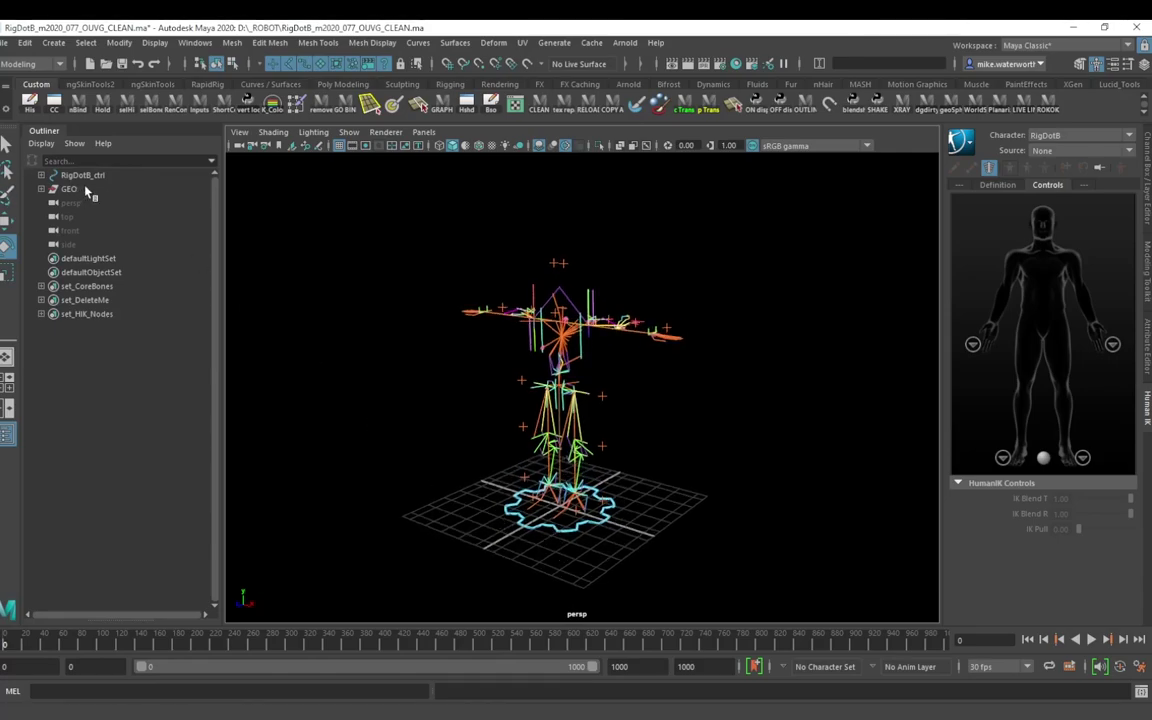
click(560, 535)
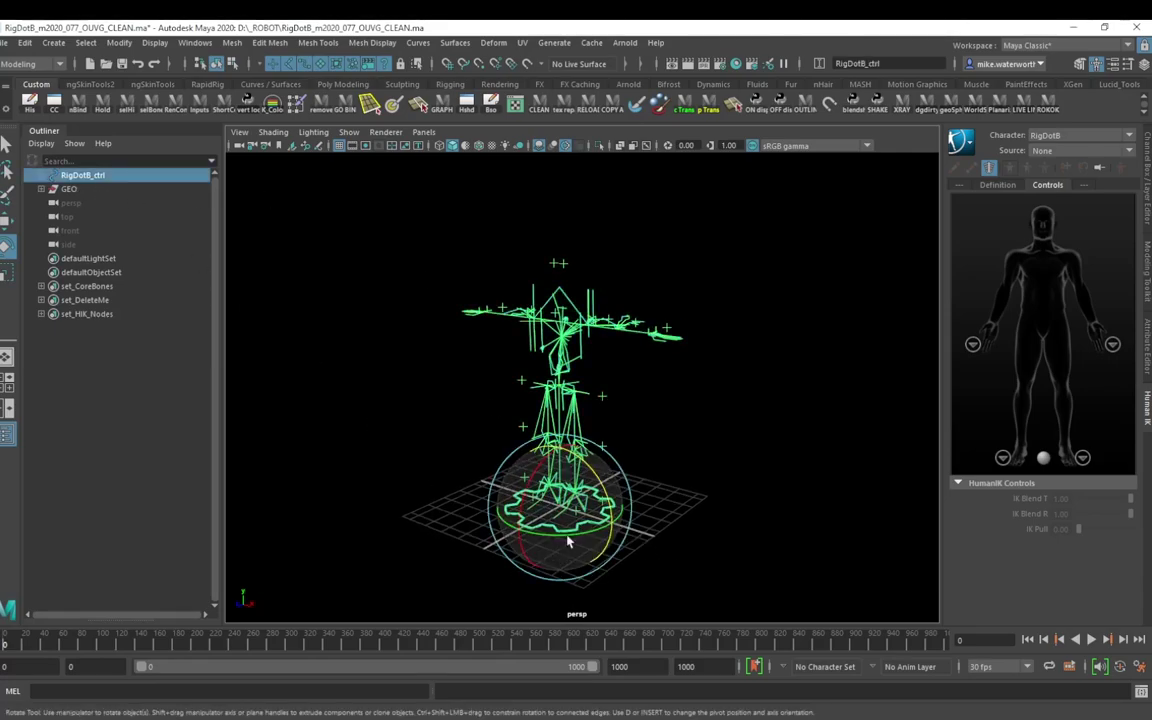
click(1147, 182)
click(950, 455)
click(950, 468)
scroll(690, 460, up, 5)
alt+drag(668, 434, 675, 230)
alt+right_drag(770, 532, 681, 480)
alt+middle_drag(681, 480, 686, 504)
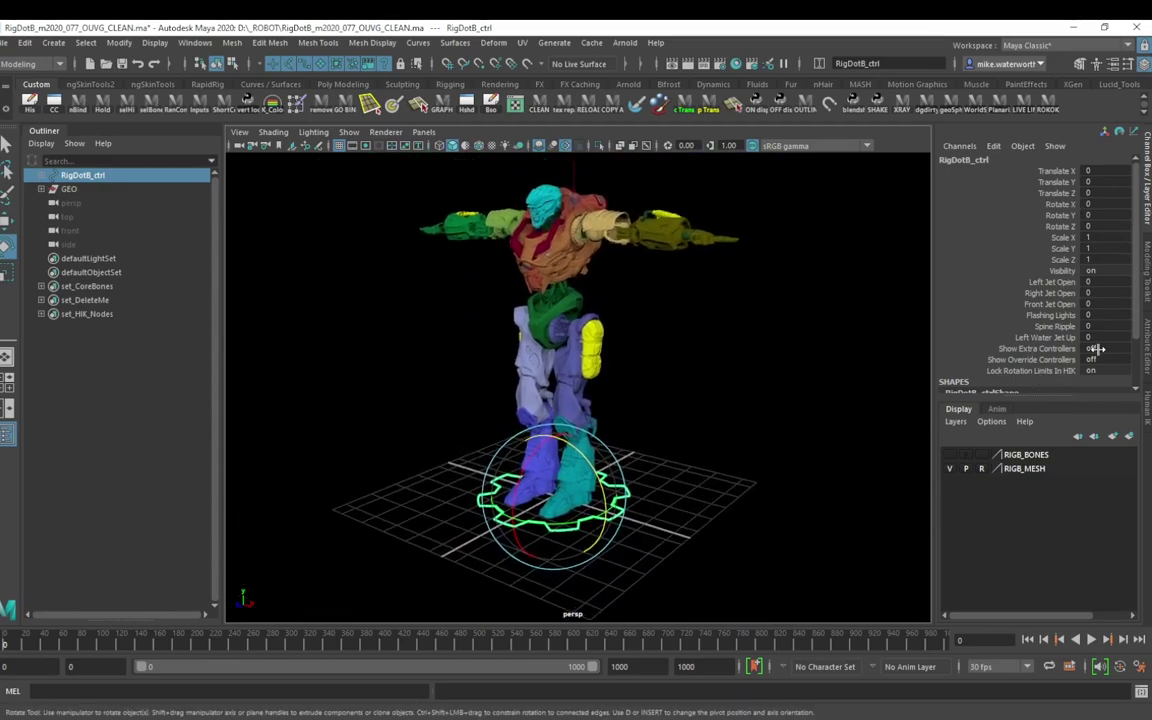
Step: Highlight RigDotB_ctrl's custom attributes from Left Jet Open to Left Water Jet Up and look over the robot mesh
drag(1065, 286, 1050, 337)
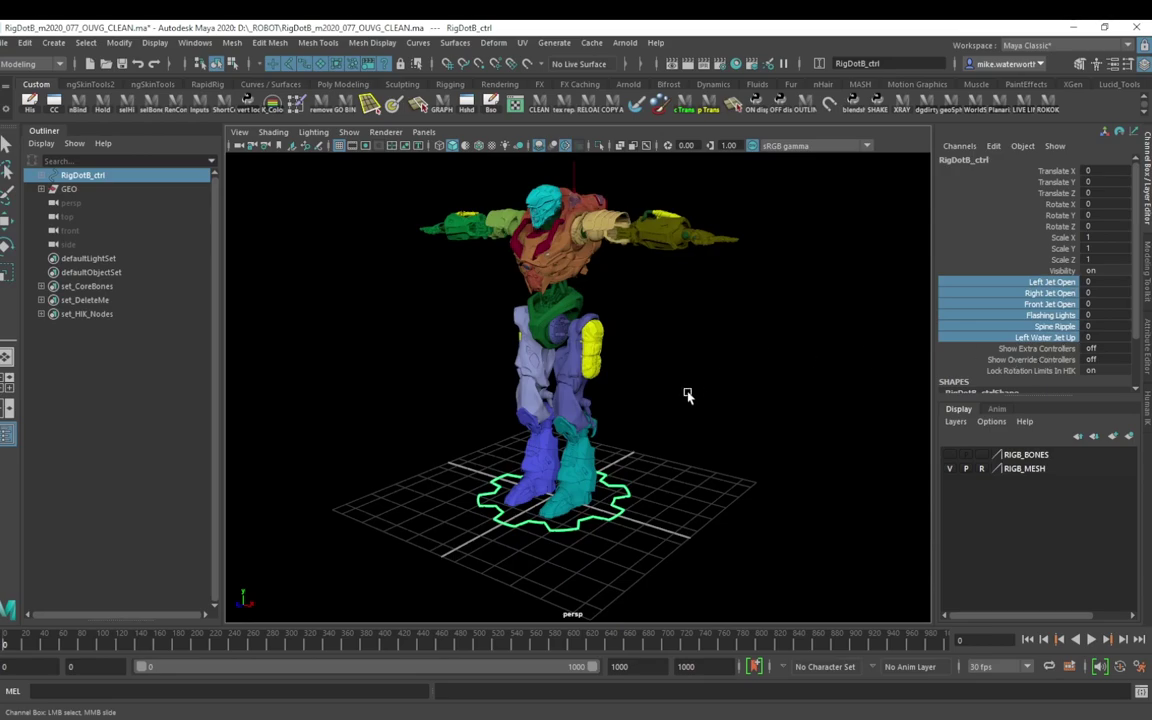
alt+drag(713, 440, 648, 287)
alt+drag(761, 489, 835, 380)
alt+drag(594, 362, 573, 338)
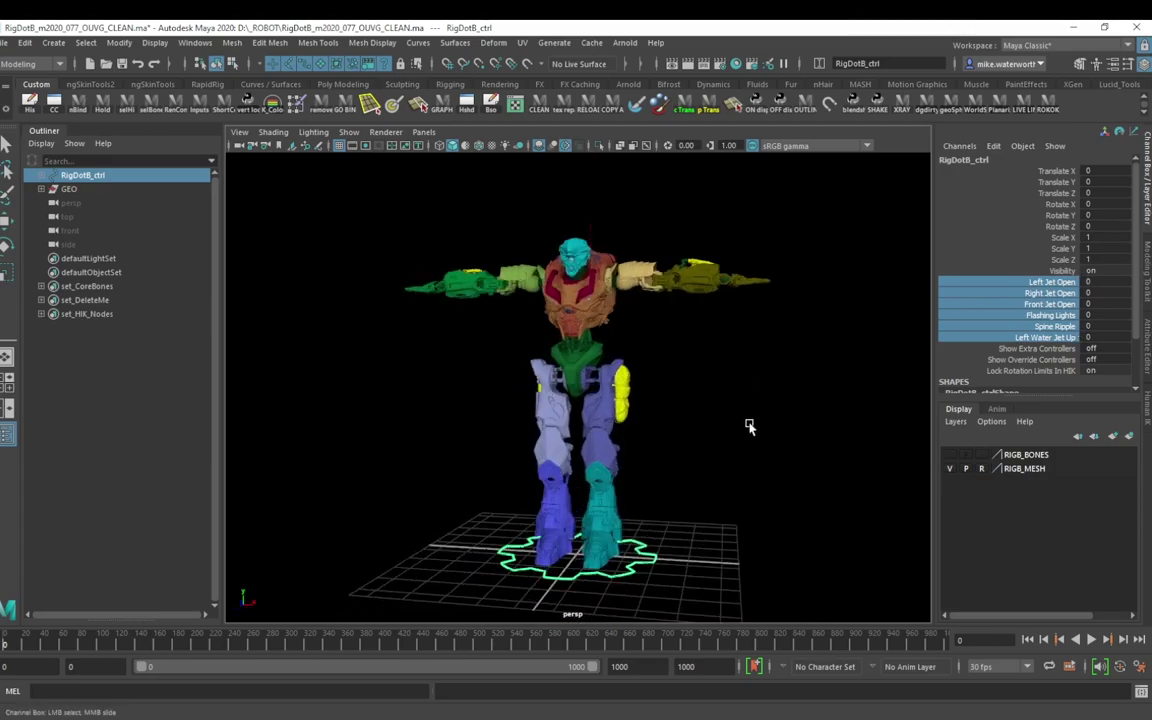
alt+drag(820, 422, 900, 430)
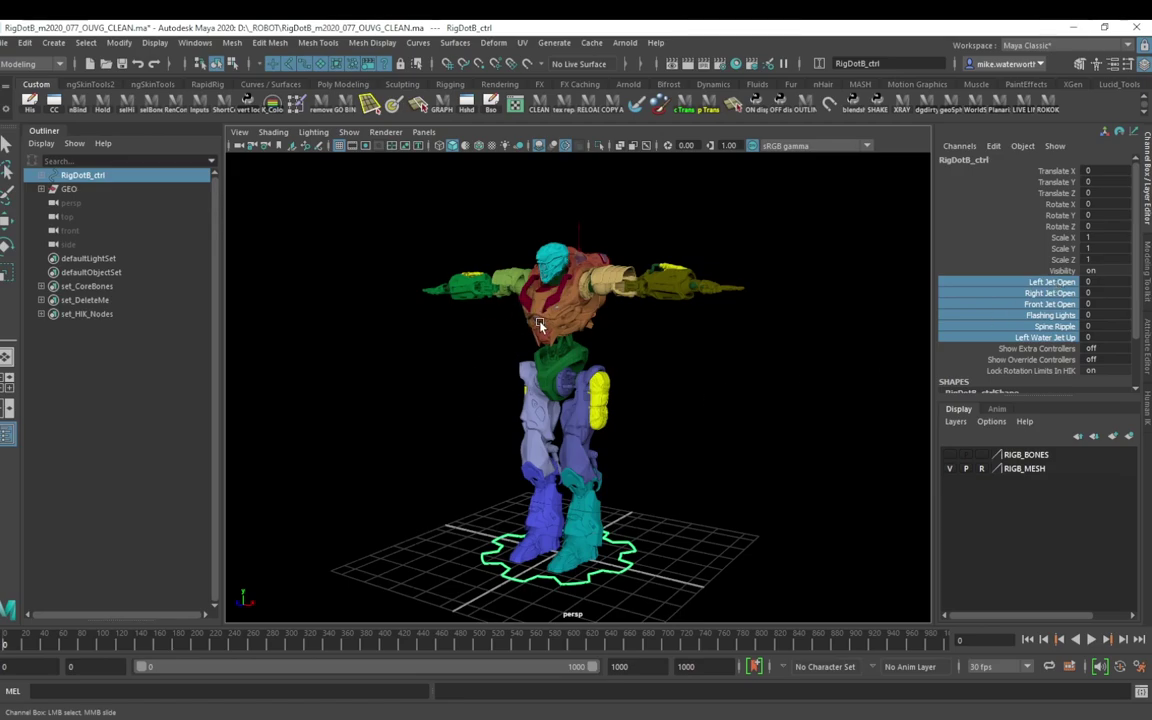
Step: Turn on Show Extra Controllers for RigDotB_ctrl and find the small controller at the robot's left heel
click(1030, 348)
alt+middle_drag(662, 451, 672, 362)
alt+right_drag(672, 362, 746, 455)
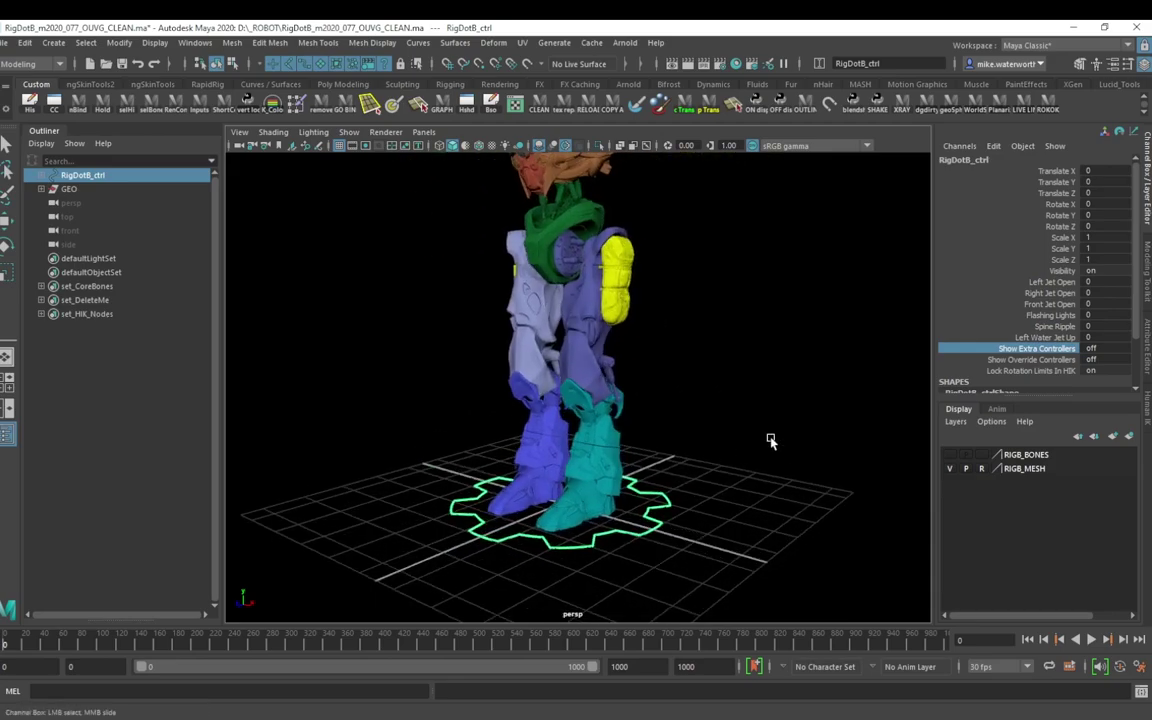
alt+middle_drag(746, 455, 695, 526)
click(1095, 349)
text(1)
key(Return)
scroll(638, 528, up, 10)
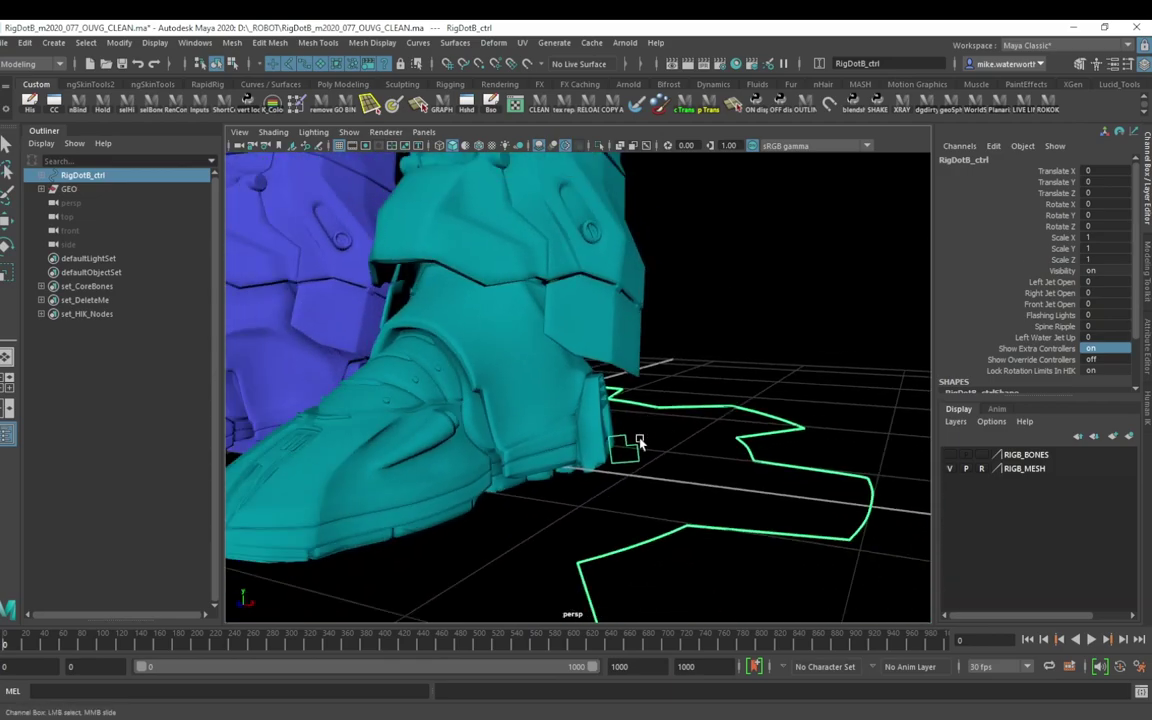
Step: Try rotating the left heel outer flap controller and undo the rotation
click(640, 443)
drag(630, 440, 650, 476)
key(ctrl+z)
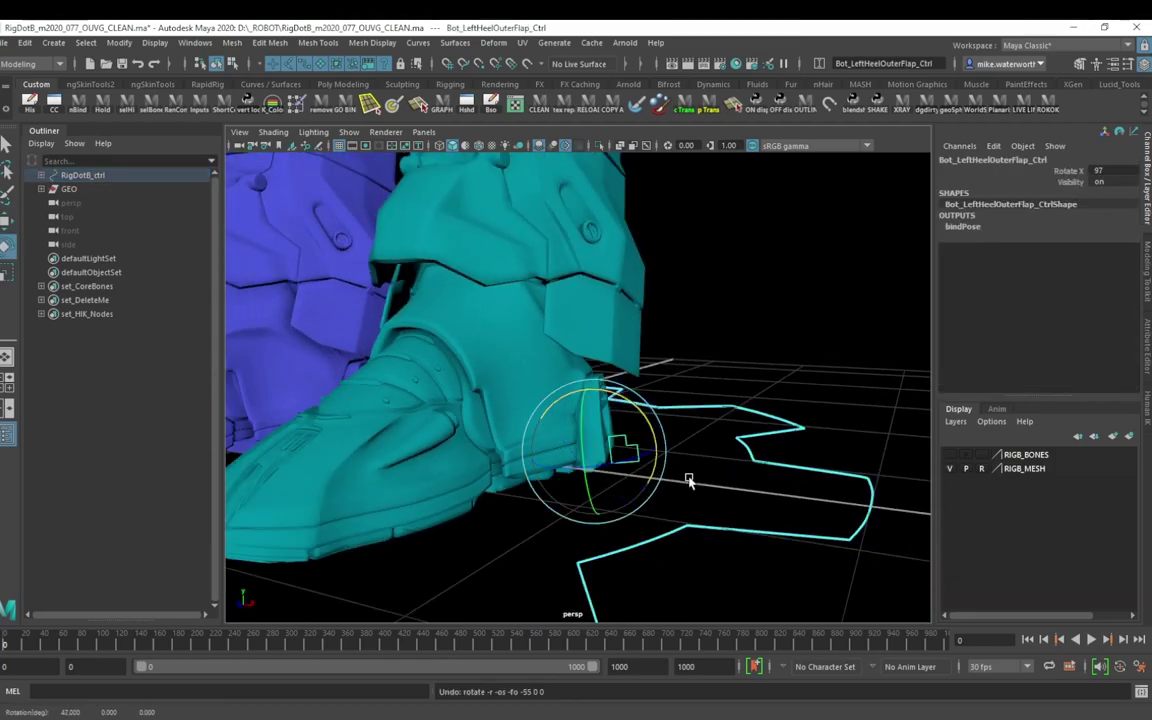
Step: Examine the extra heel flap controllers and the robot's feet from different angles and distances
alt+right_drag(692, 478, 618, 416)
alt+drag(607, 443, 561, 461)
alt+middle_drag(607, 427, 617, 499)
alt+drag(617, 499, 645, 440)
alt+right_drag(645, 430, 582, 263)
alt+middle_drag(582, 263, 602, 471)
alt+drag(602, 471, 606, 420)
alt+right_drag(606, 420, 679, 435)
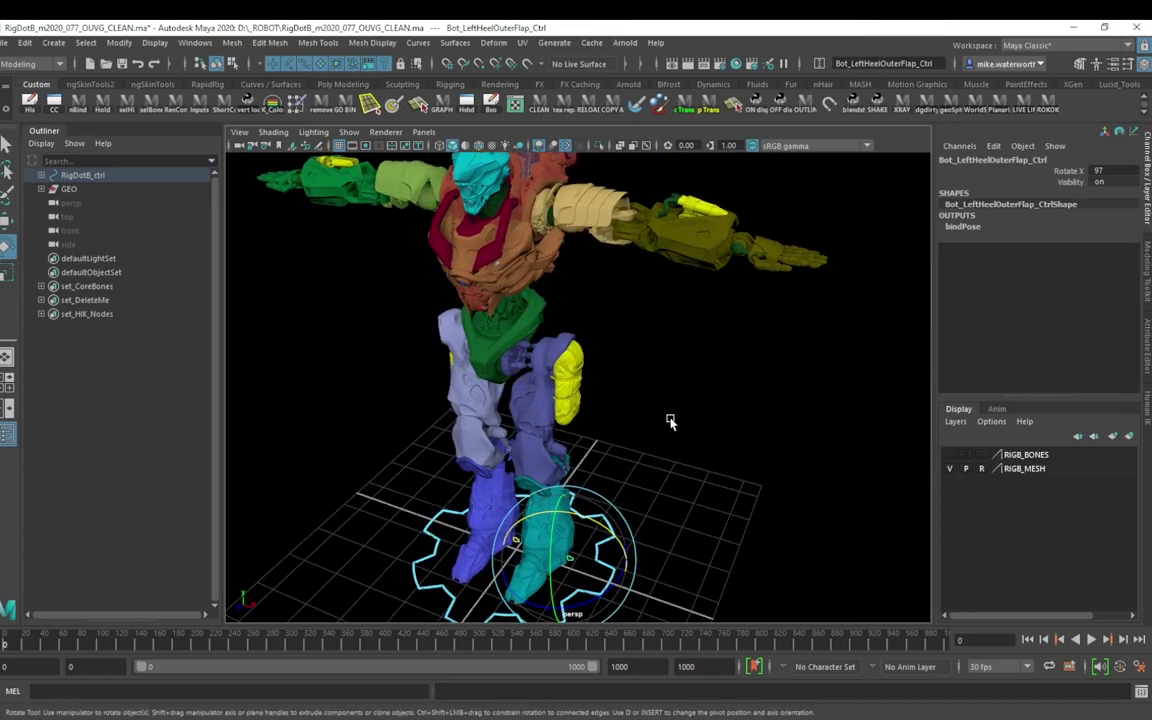
alt+middle_drag(679, 435, 671, 293)
alt+right_drag(671, 293, 752, 392)
alt+drag(752, 392, 734, 371)
alt+middle_drag(720, 402, 730, 321)
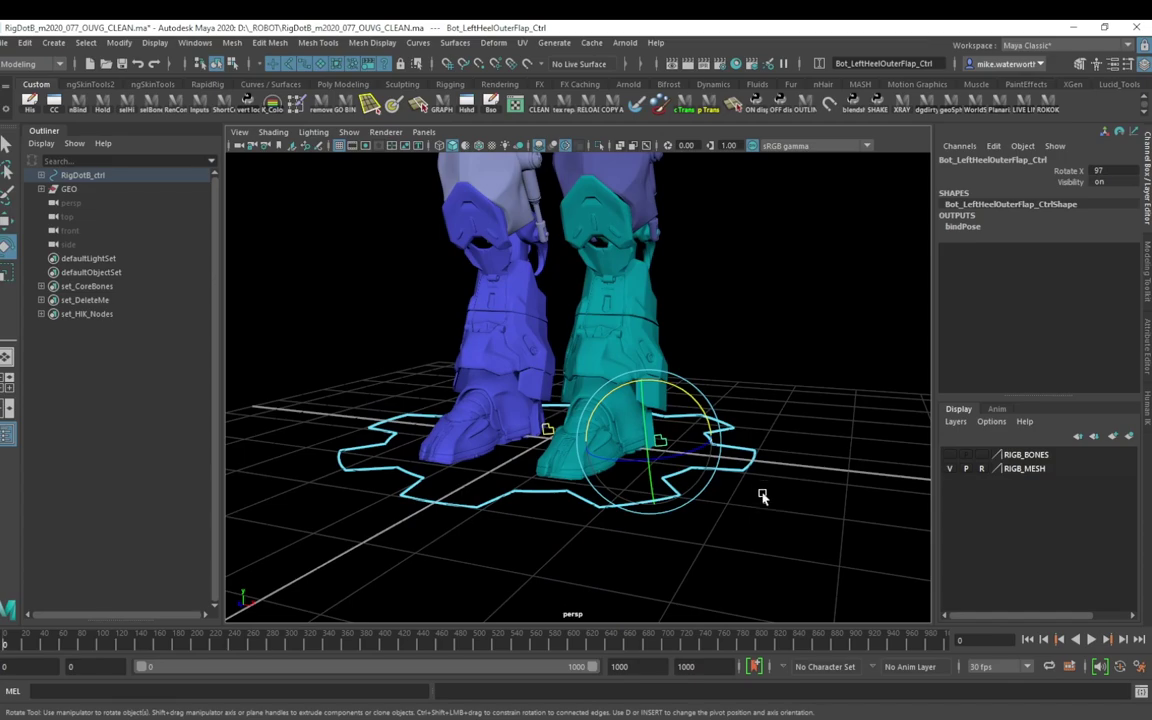
Step: Select RigDotB_ctrl, turn off Show Extra Controllers and turn on Show Override Controllers
click(734, 465)
double_click(1095, 348)
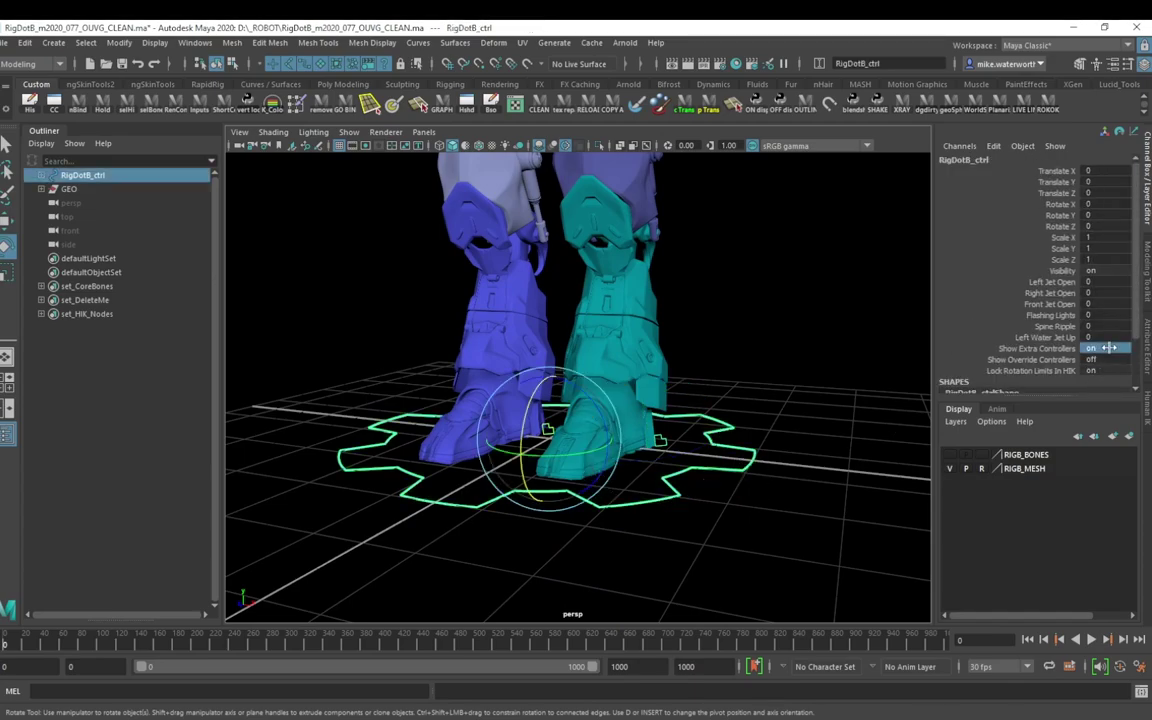
text(0)
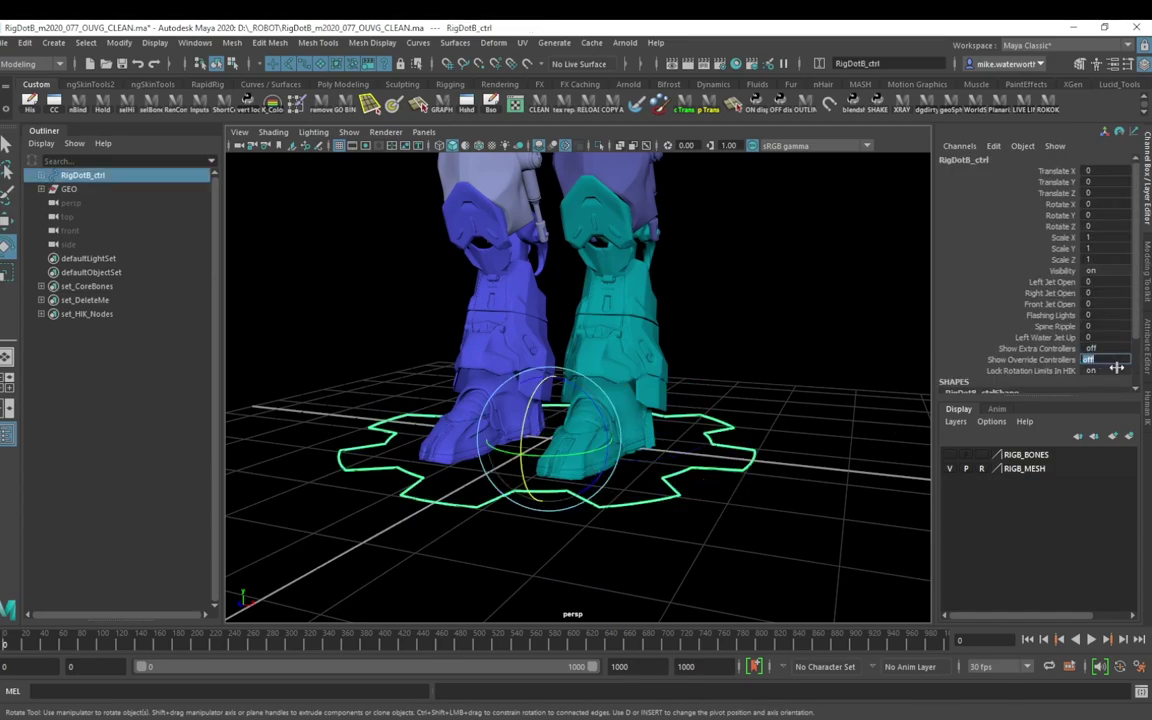
key(Tab)
alt+right_drag(644, 445, 666, 414)
alt+middle_drag(666, 414, 652, 545)
alt+right_drag(652, 545, 578, 468)
alt+drag(578, 468, 638, 471)
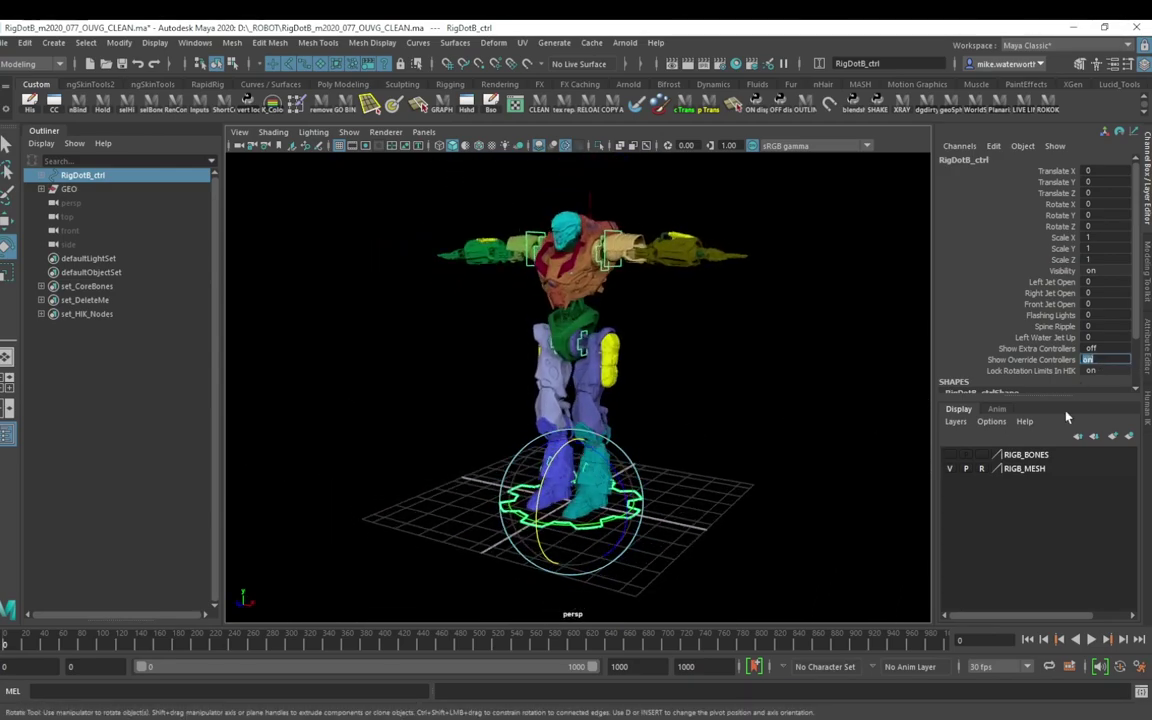
Step: Turn off Show Override Controllers, highlight the Lock Rotation Limits In HIK attribute, and deselect RigDotB_ctrl
text(0)
click(1003, 371)
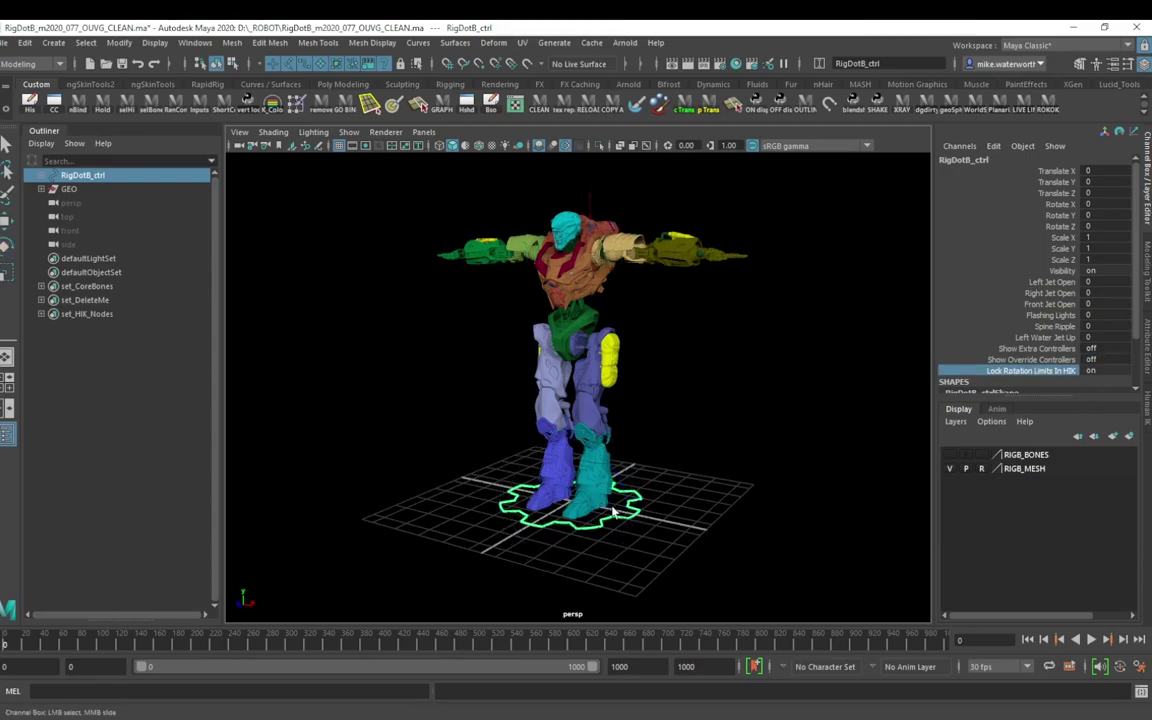
scroll(916, 392, down, 3)
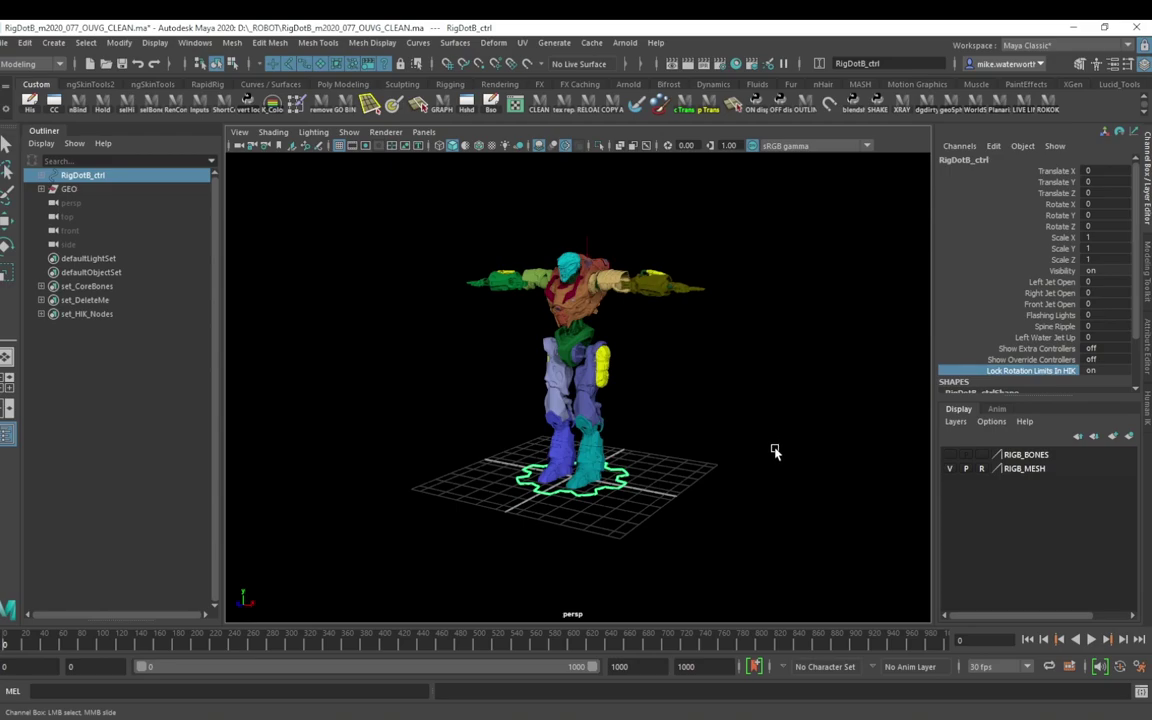
scroll(692, 485, up, 2)
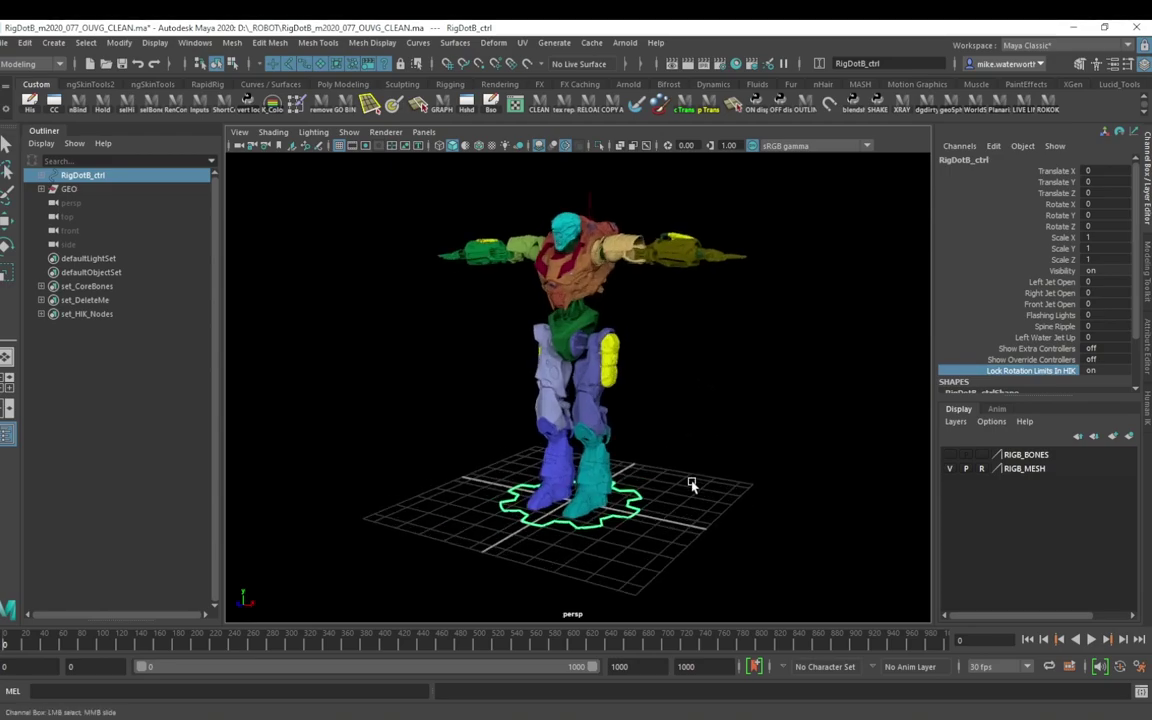
alt+drag(692, 485, 690, 435)
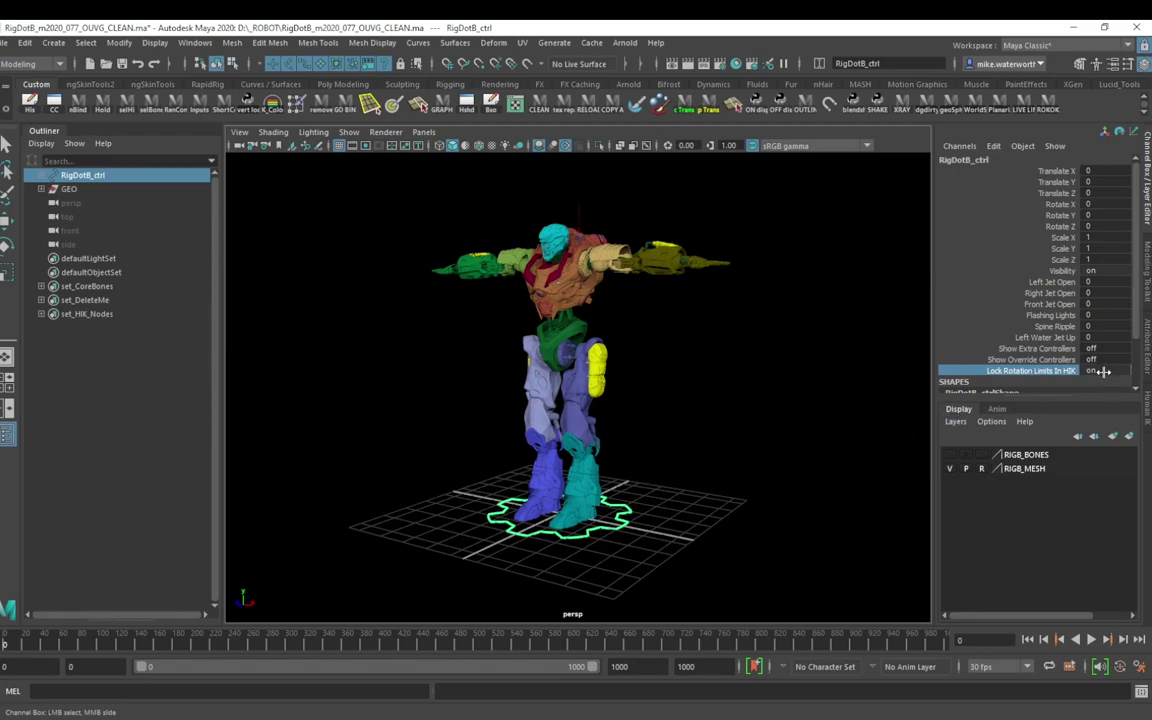
click(712, 535)
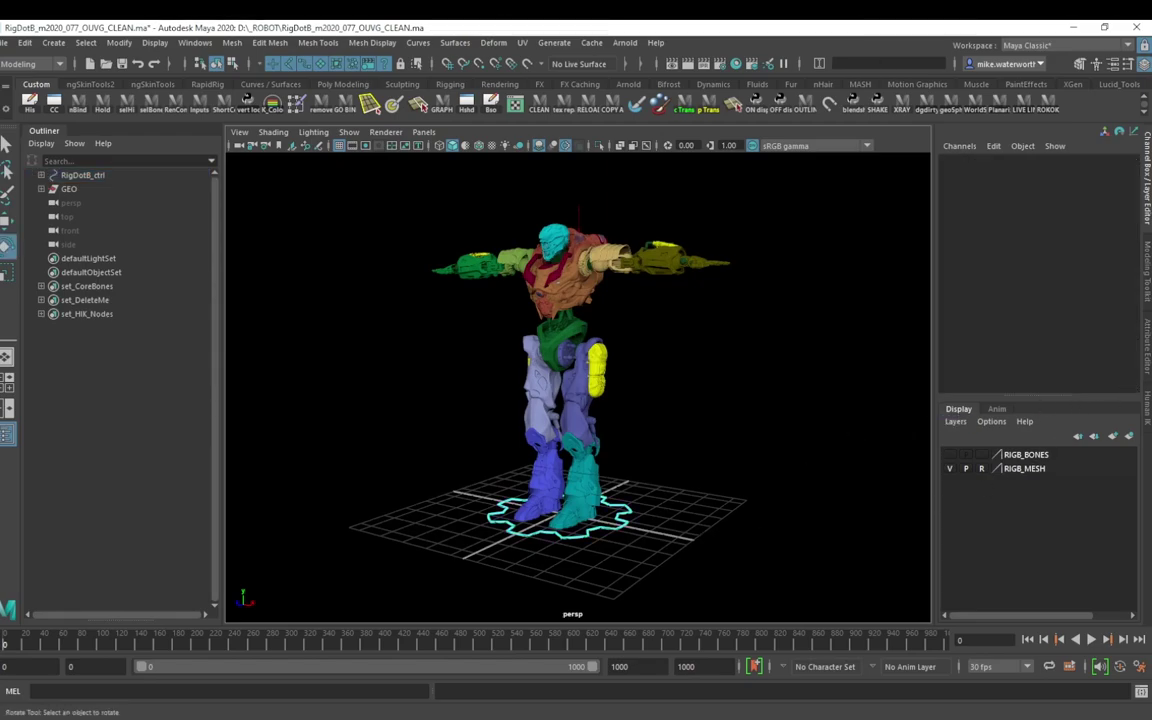
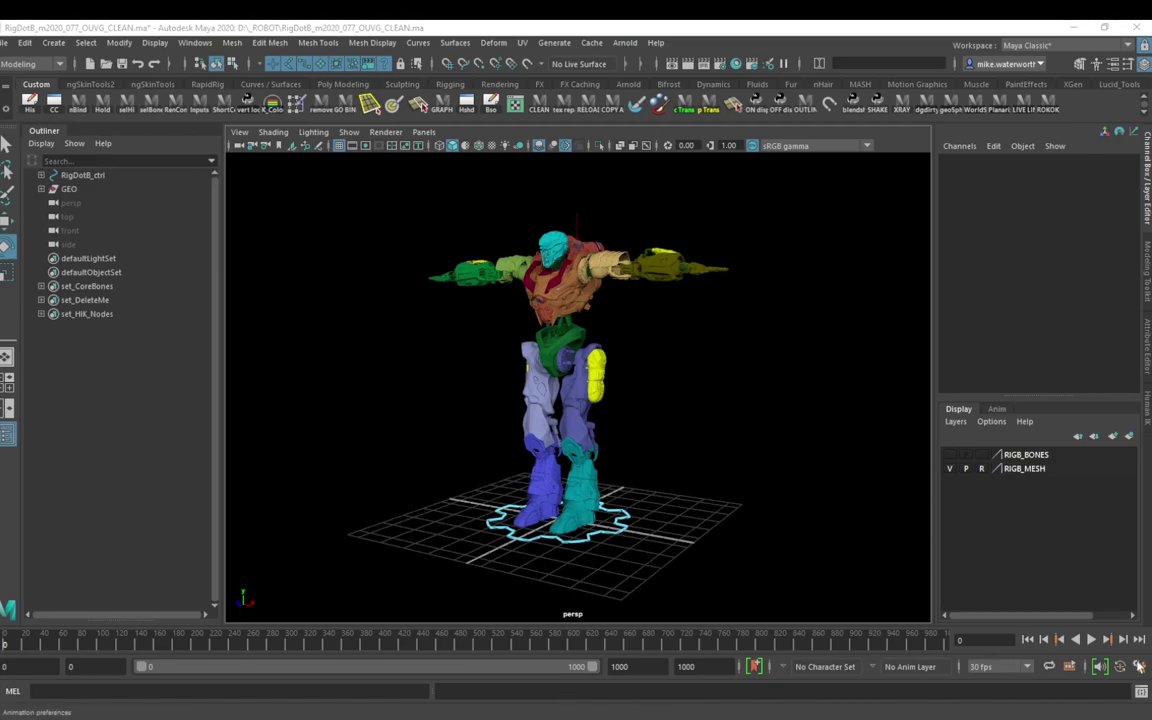
Step: Set the new HIK curve default to Independent Euler-angle curves in the animation preferences and save them
click(1137, 670)
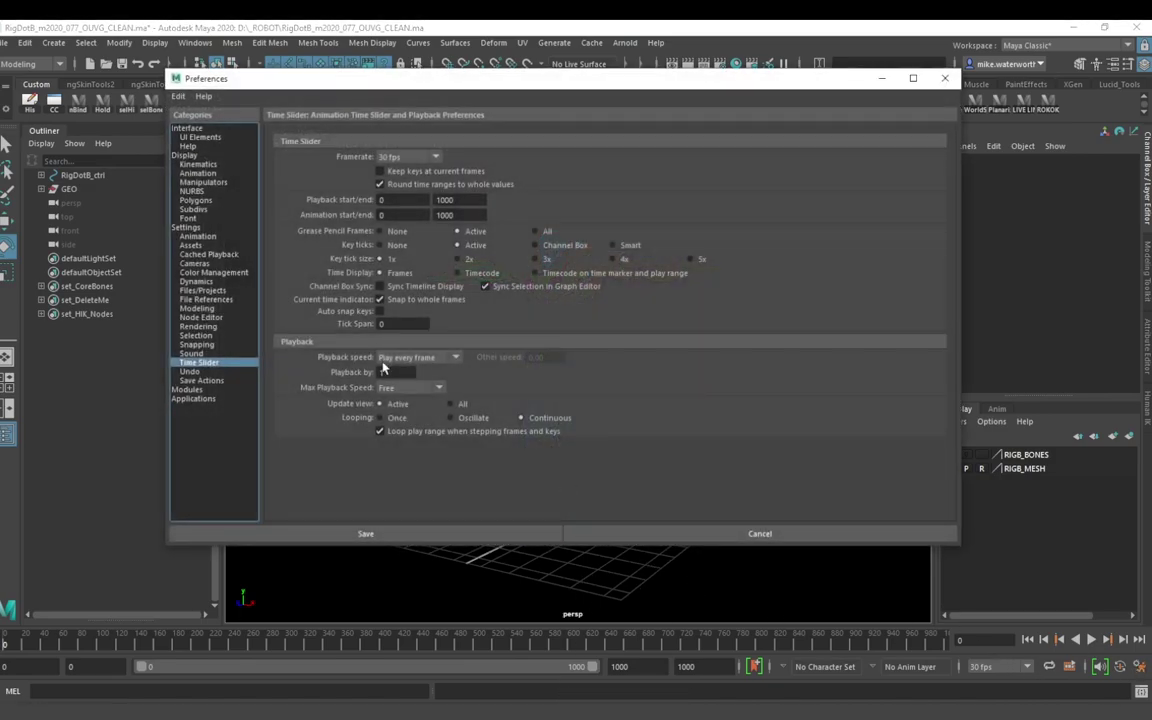
click(198, 236)
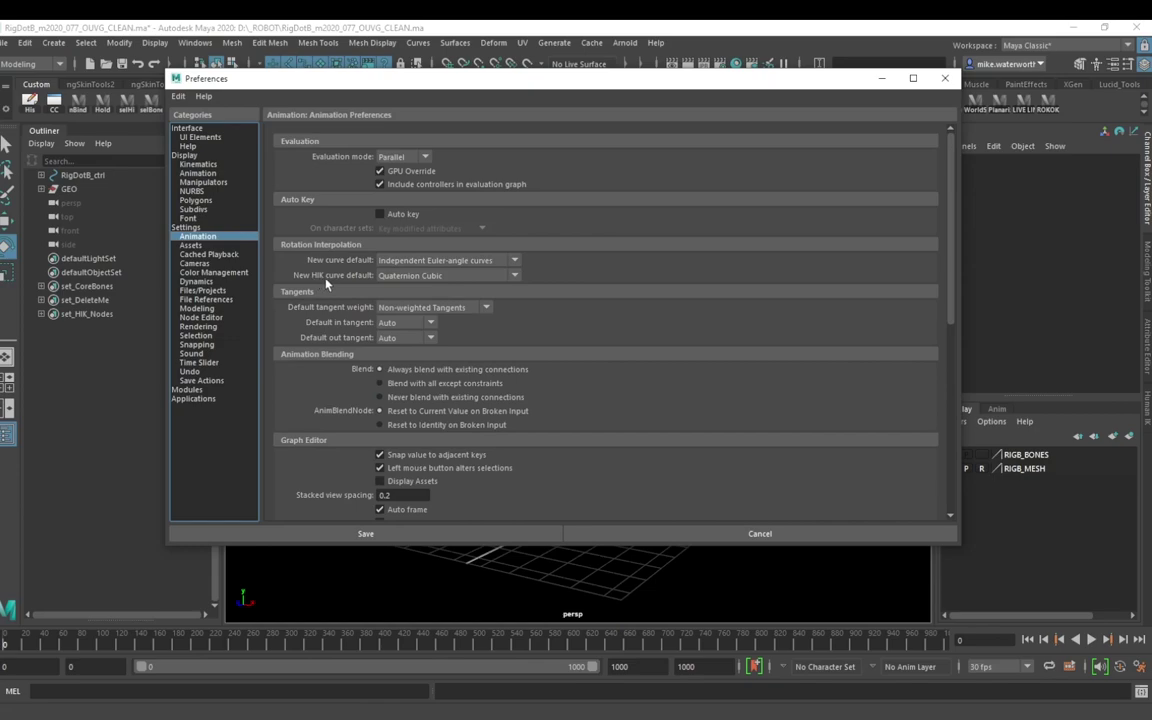
click(410, 276)
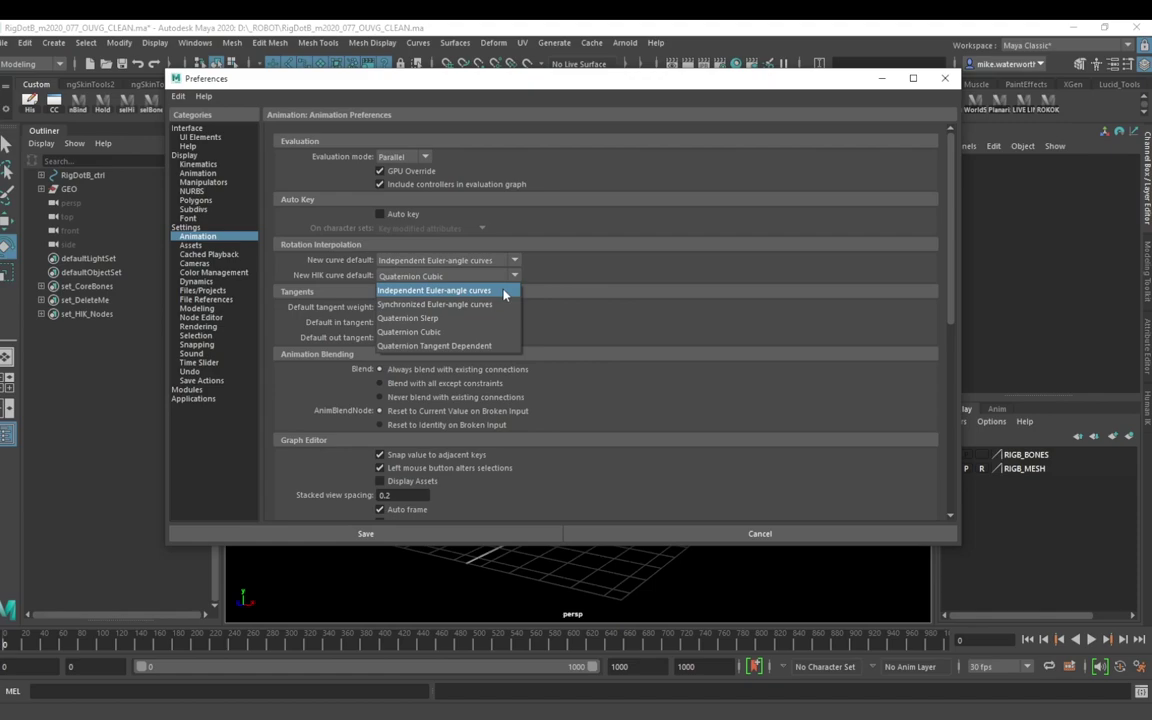
click(490, 290)
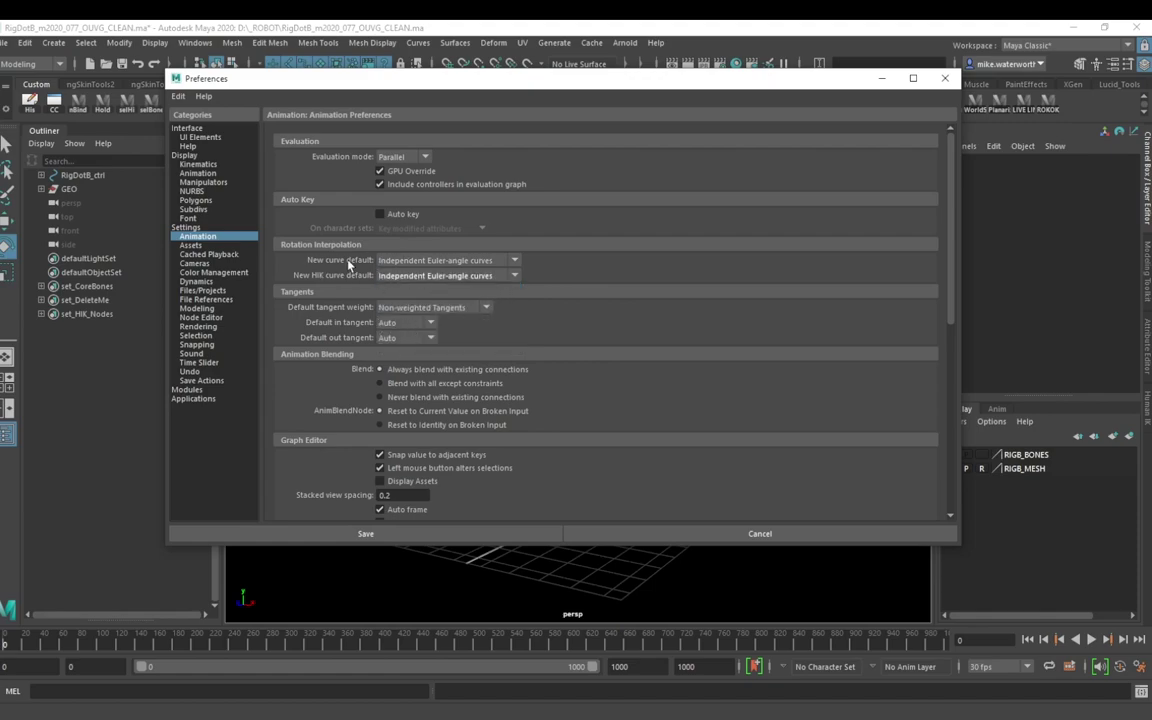
click(367, 533)
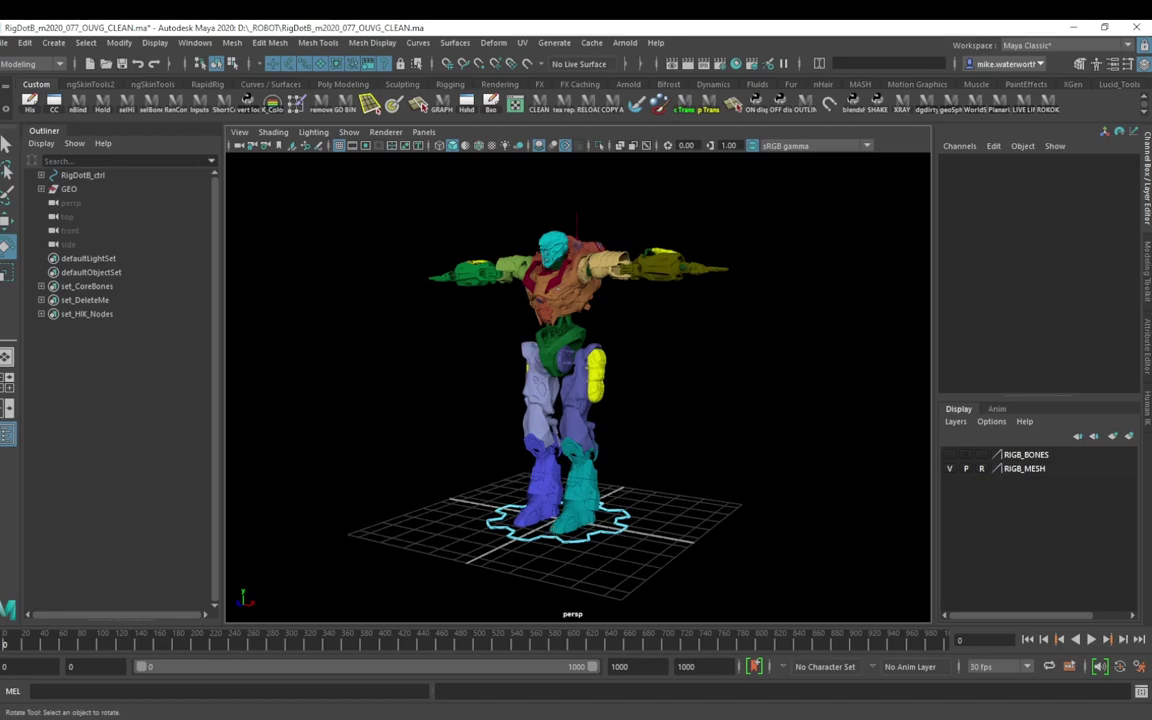
Step: Display the robot with the default material in the viewport shading
alt+drag(843, 462, 660, 425)
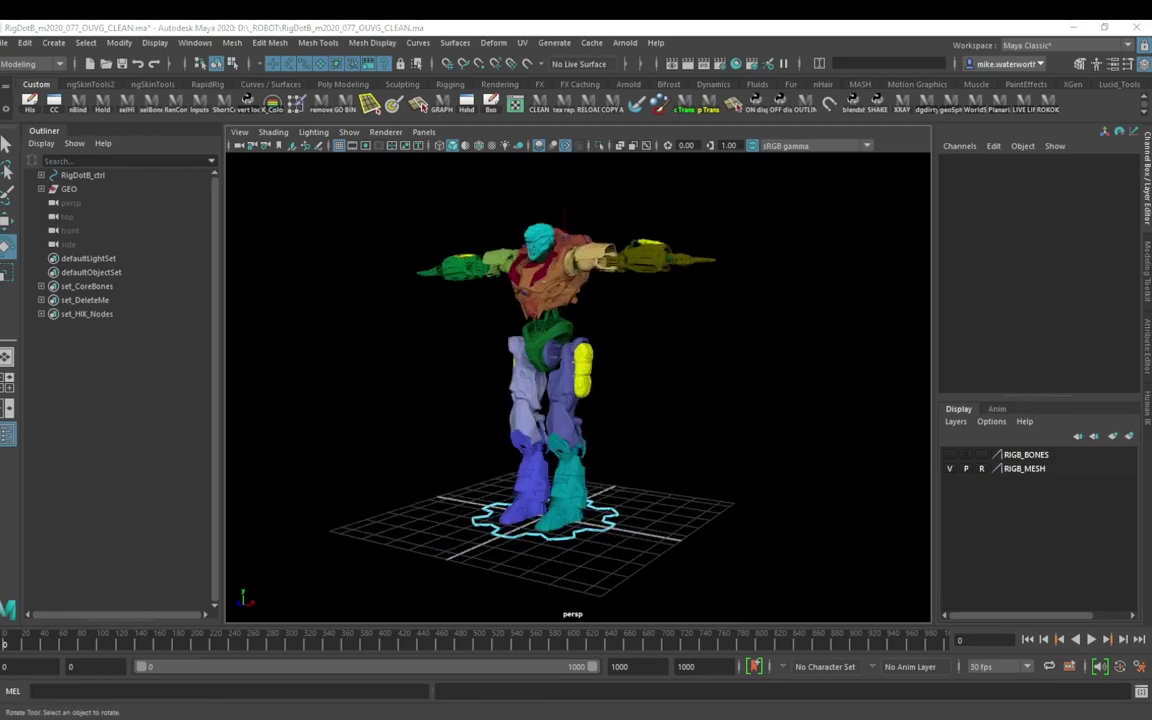
alt+drag(674, 524, 640, 470)
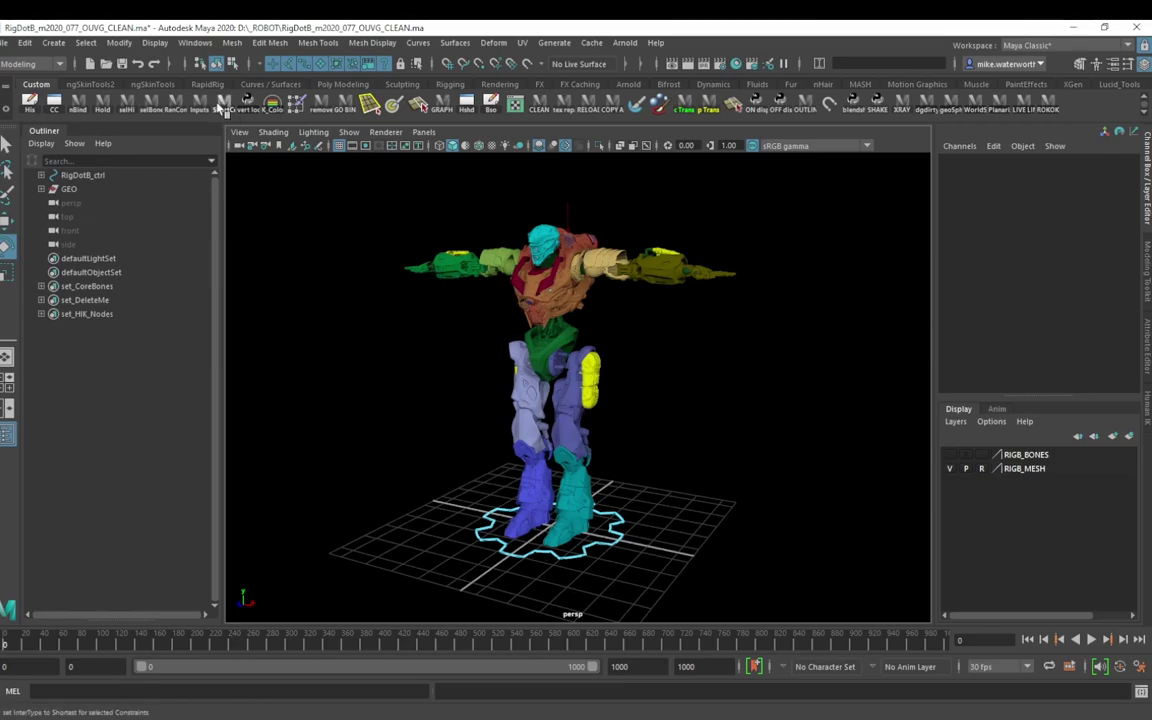
click(273, 132)
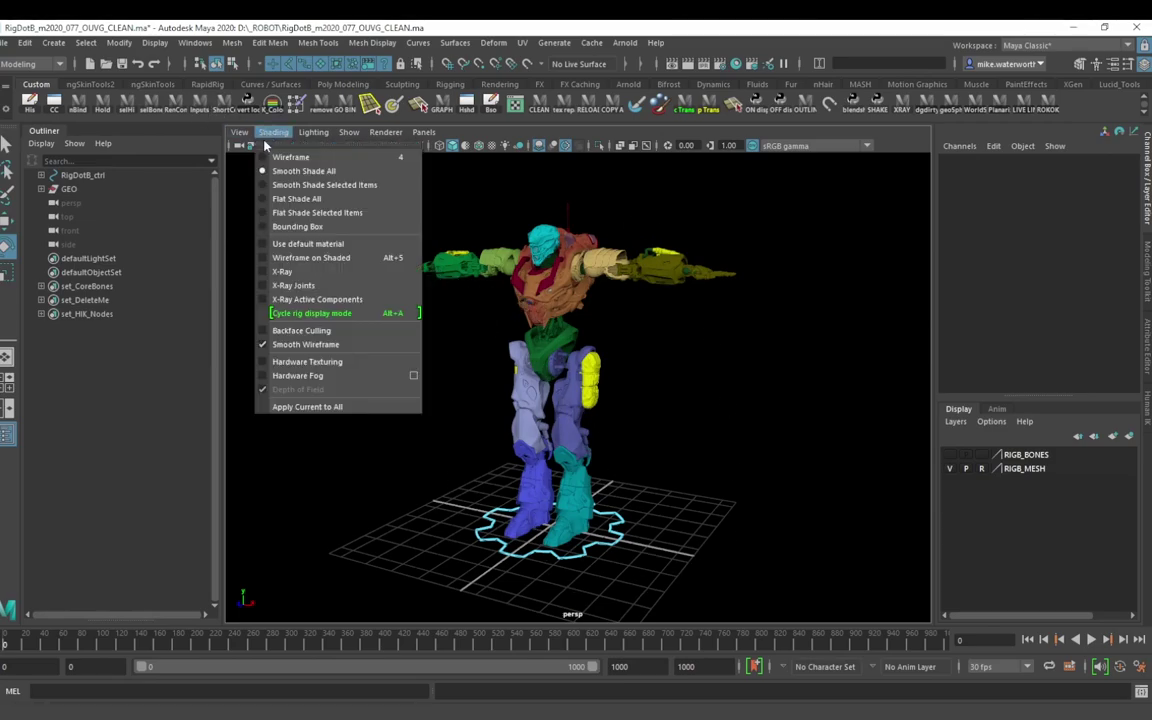
click(328, 249)
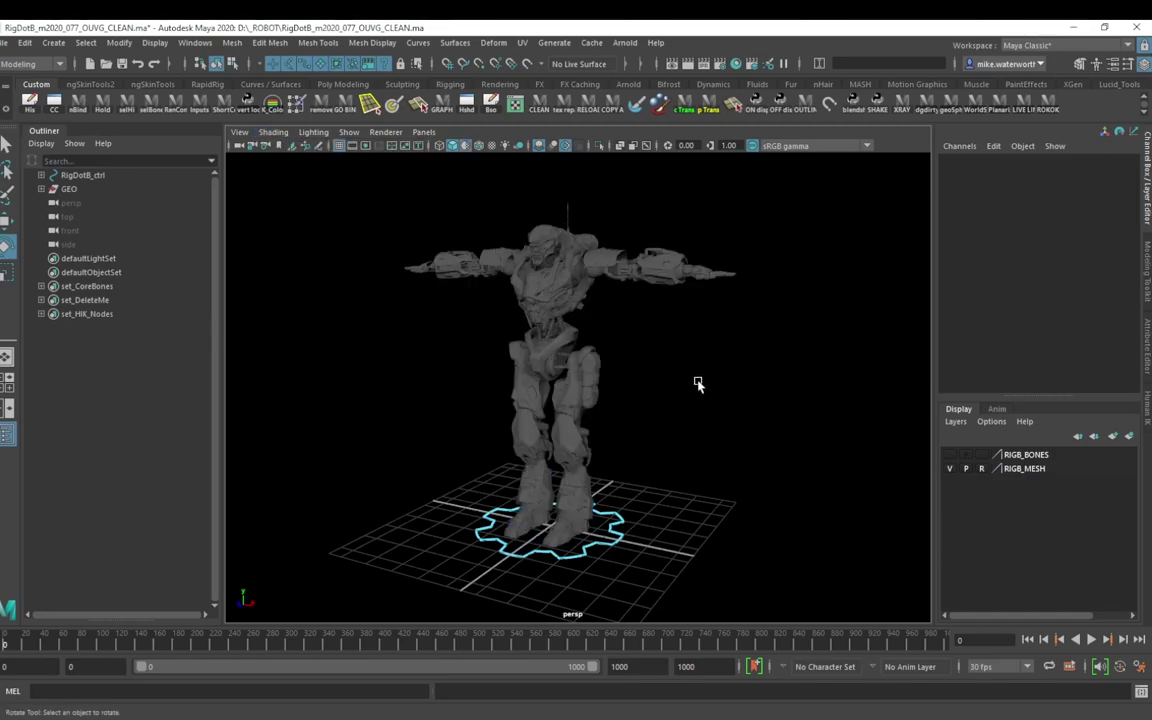
Step: Recolour the default lambert1 material pale yellow in the Hypershade, and put the Hypershade window away
click(735, 63)
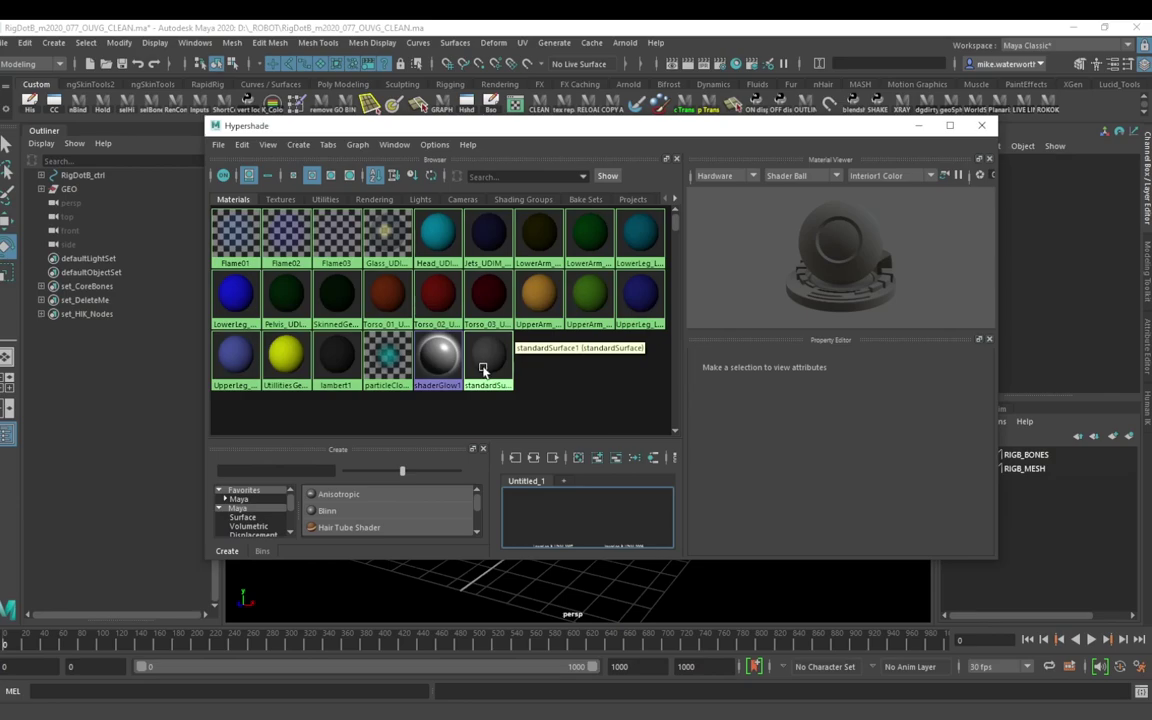
double_click(331, 359)
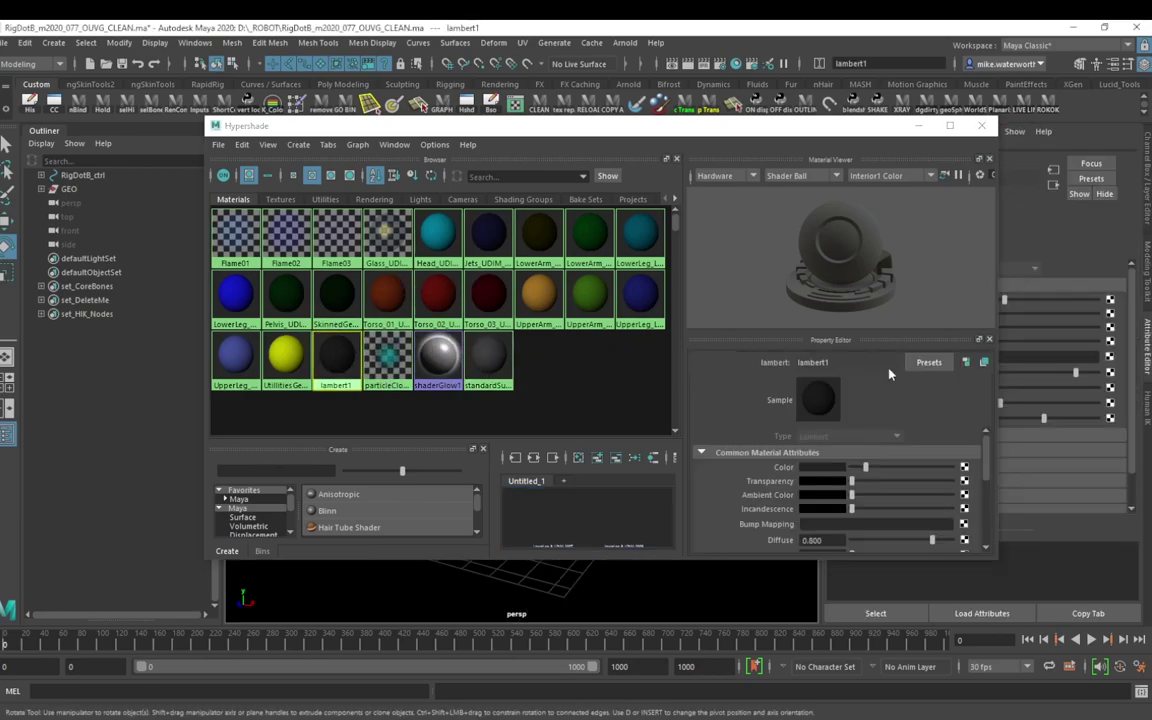
click(822, 480)
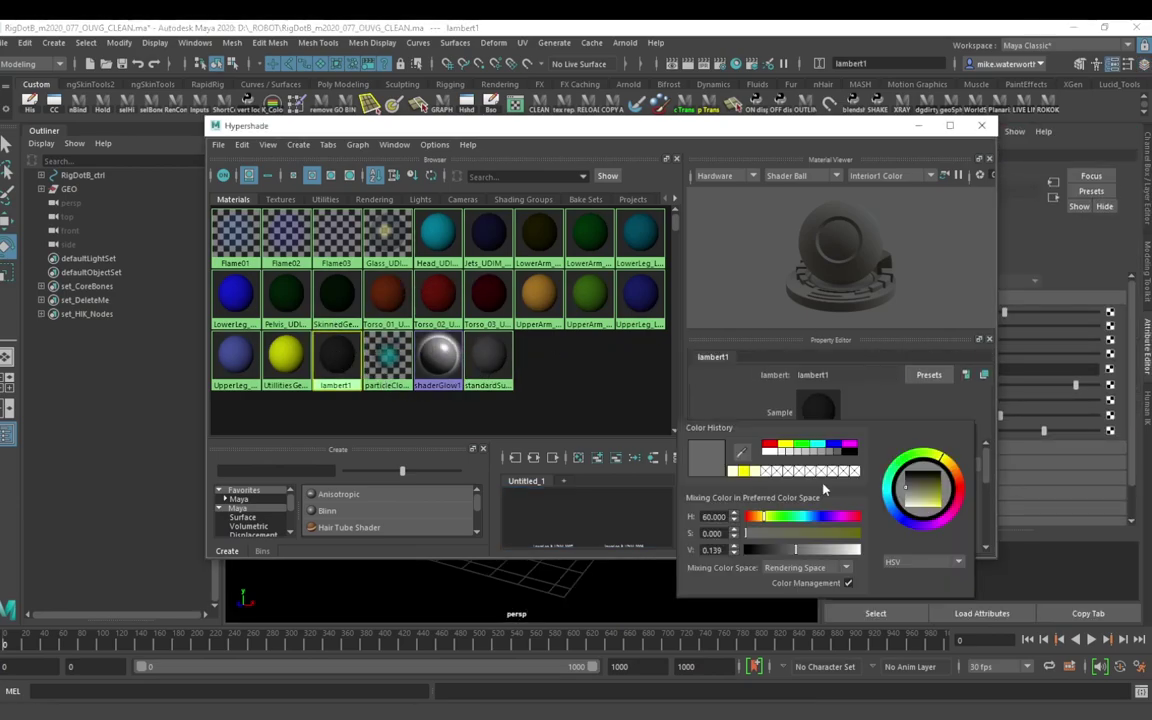
click(787, 445)
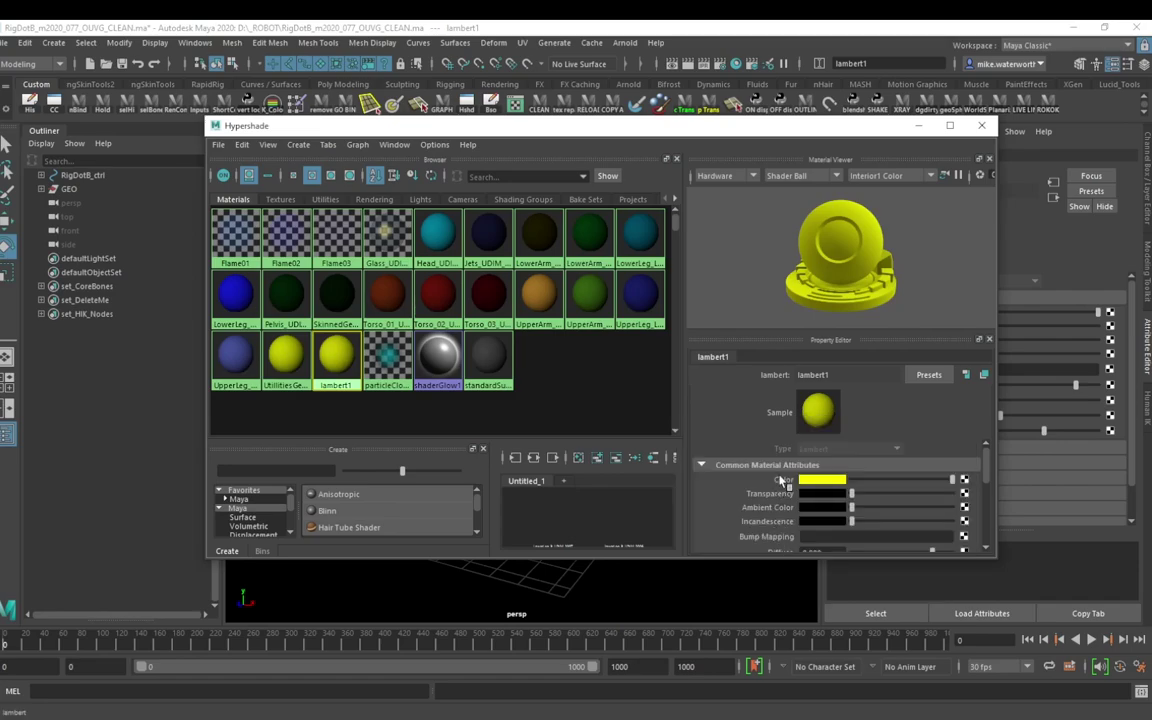
drag(673, 128, 896, 64)
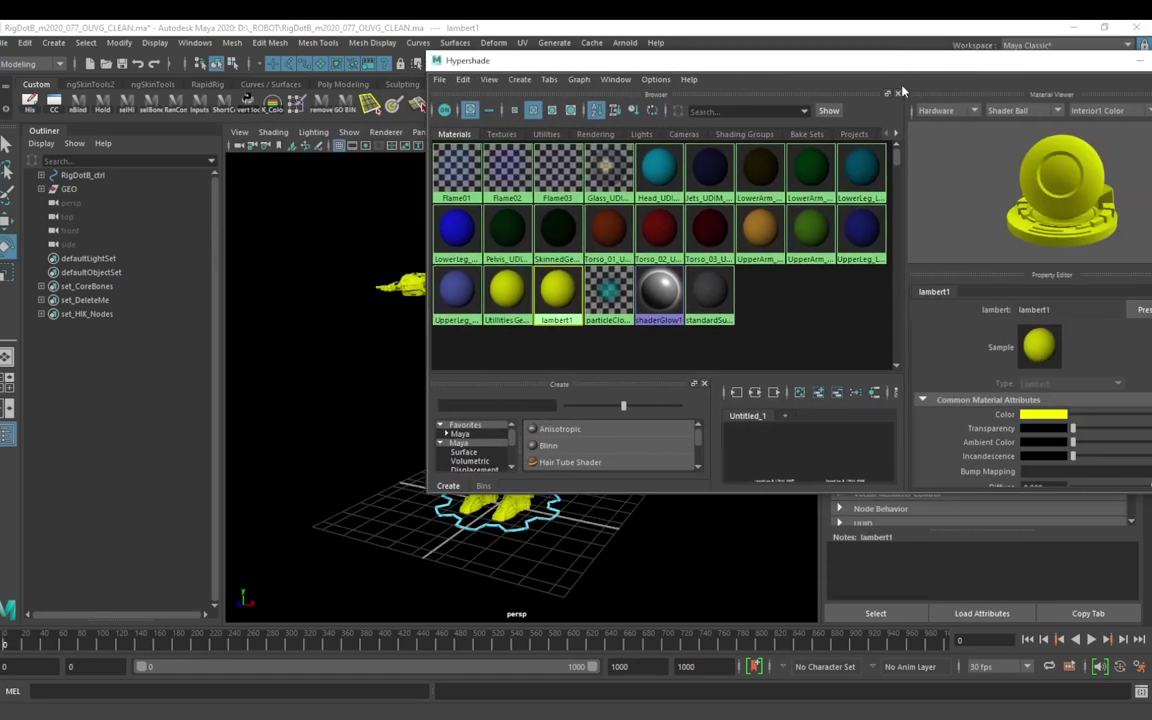
click(1060, 415)
drag(947, 466, 975, 465)
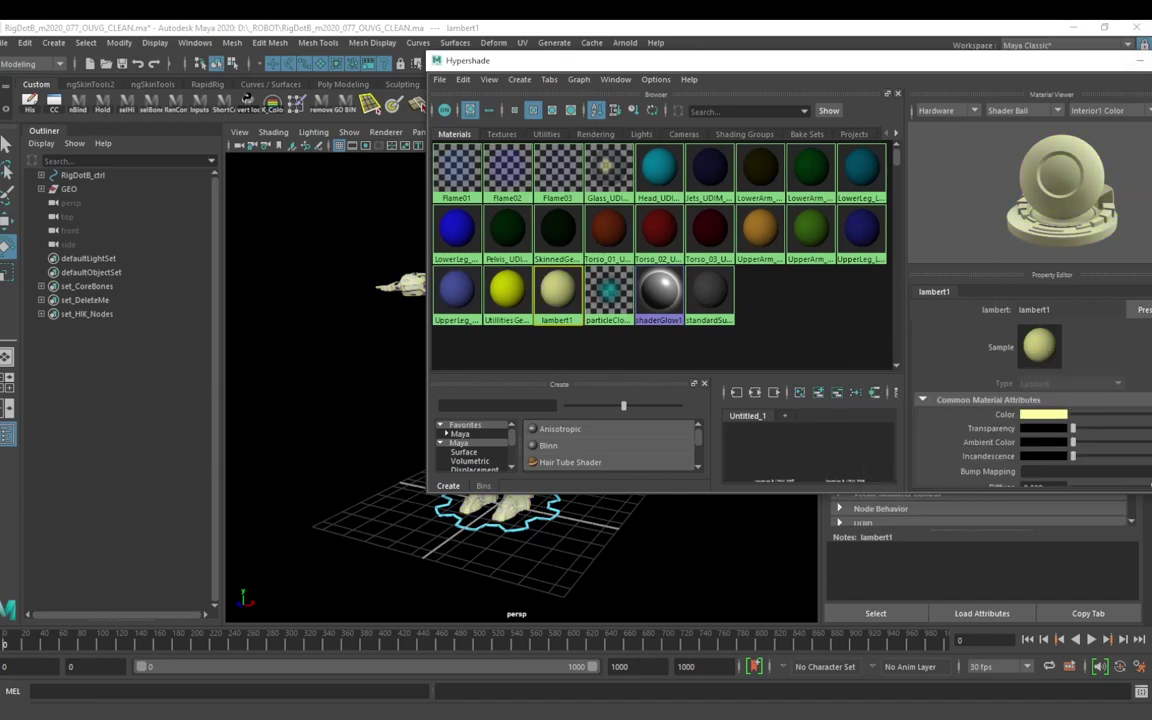
click(1140, 61)
Step: Deselect lambert1 and inspect the recoloured robot from several angles and distances
click(626, 466)
mouse_move(592, 423)
alt+right_down()
mouse_move(628, 474)
mouse_move(605, 441)
alt+right_up()
alt+drag(604, 440, 537, 432)
alt+right_drag(537, 432, 560, 366)
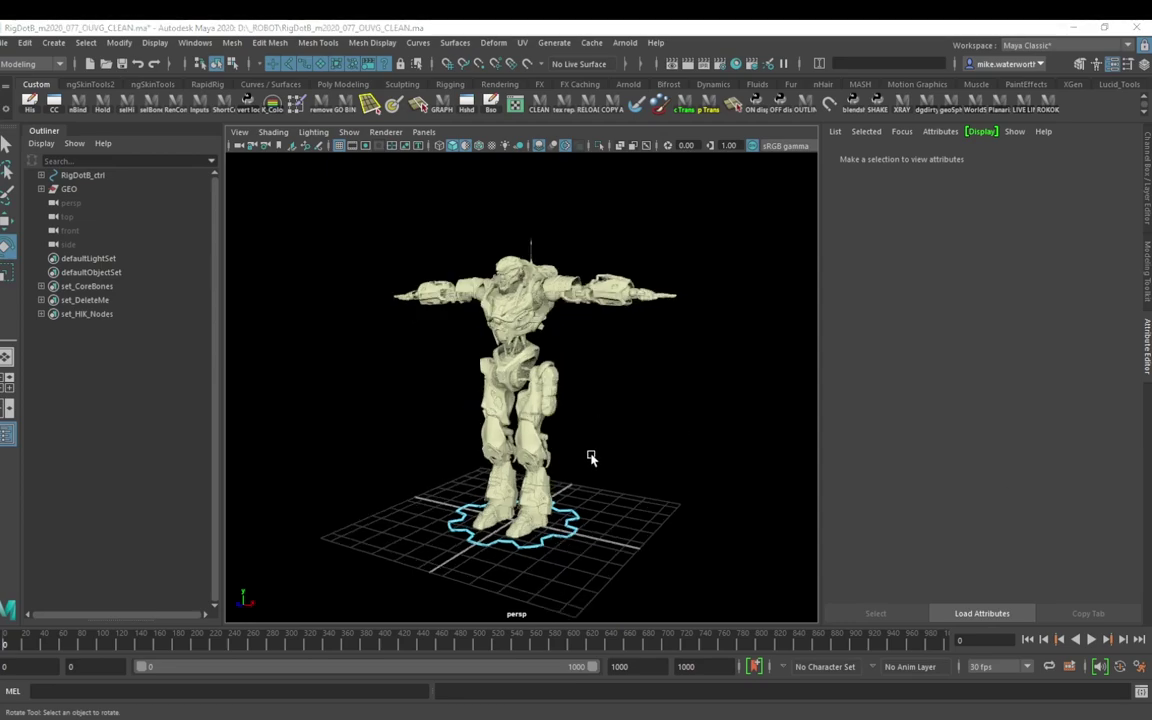
mouse_move(617, 465)
alt+mouse_down()
mouse_move(635, 442)
mouse_move(597, 468)
alt+mouse_up()
mouse_move(597, 468)
alt+right_down()
mouse_move(628, 516)
mouse_move(602, 459)
alt+right_up()
alt+drag(602, 459, 612, 464)
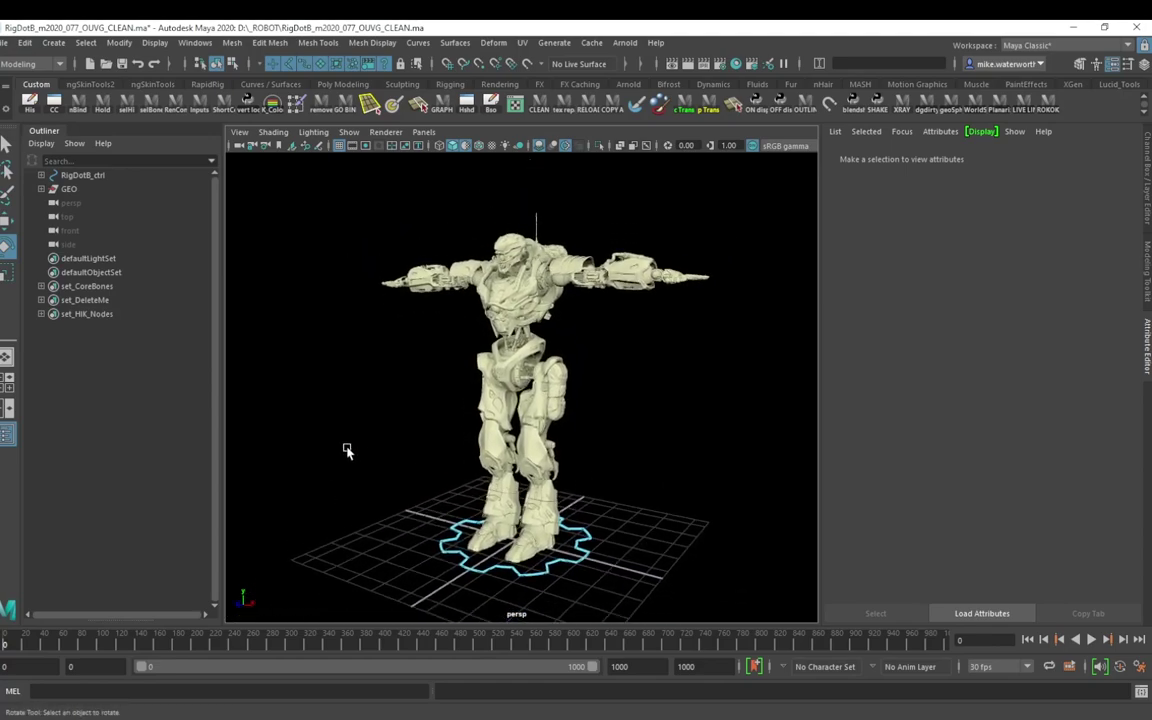
Step: Review RigDotB's HumanIK definition, including the left hand and left foot bone mappings, and list the bones in set_CoreBones
click(1097, 64)
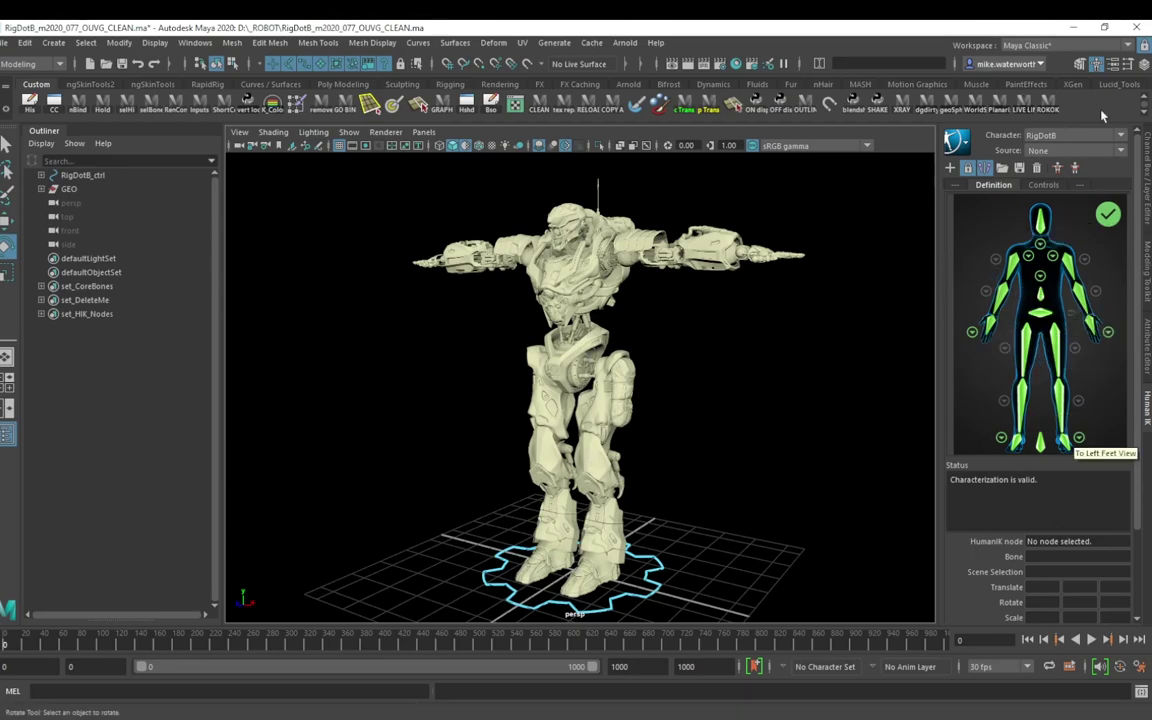
alt+right_drag(836, 429, 764, 452)
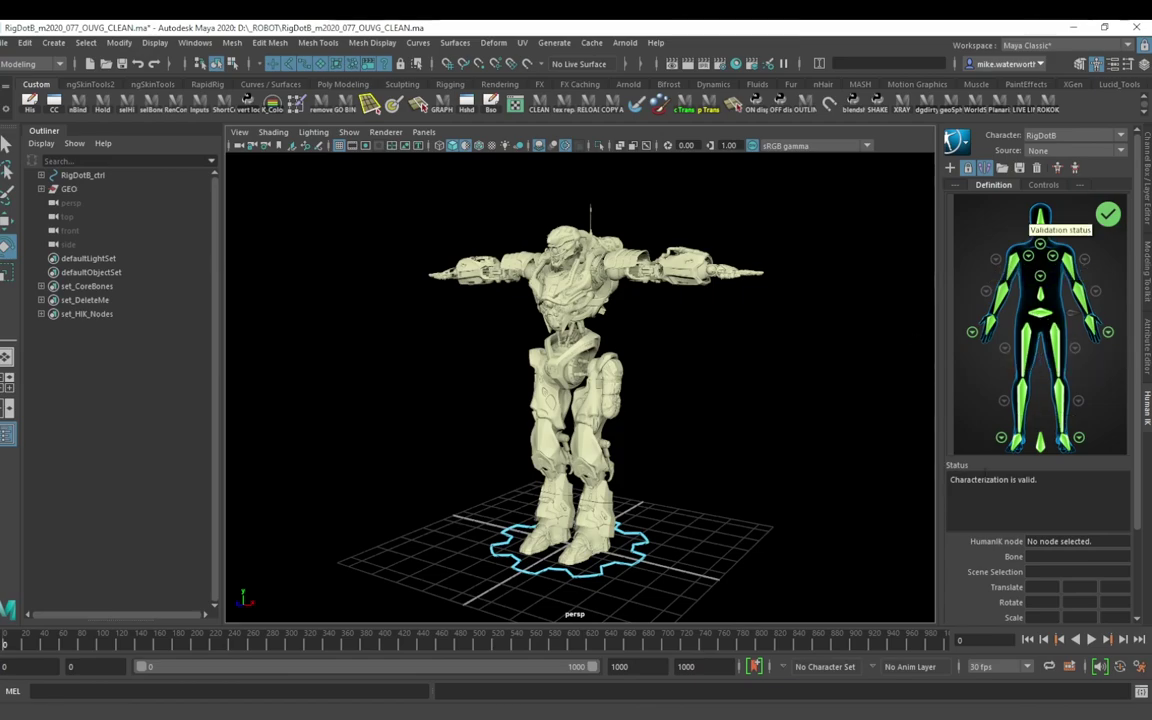
click(1108, 331)
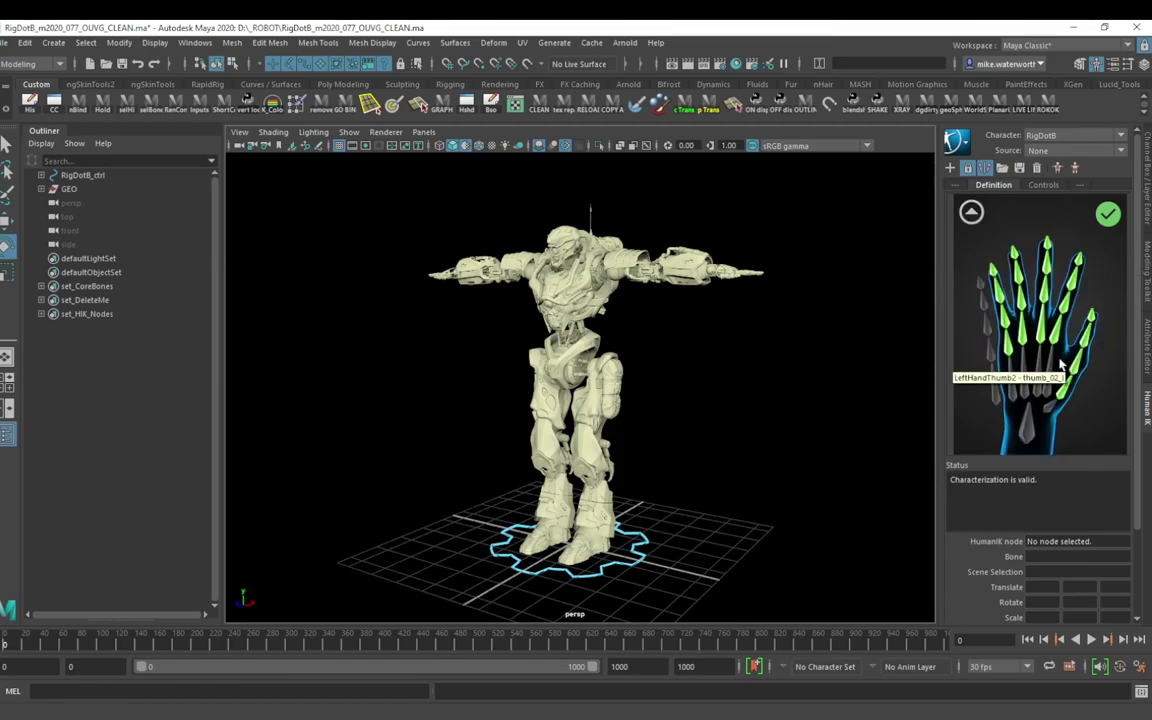
click(971, 212)
click(1058, 438)
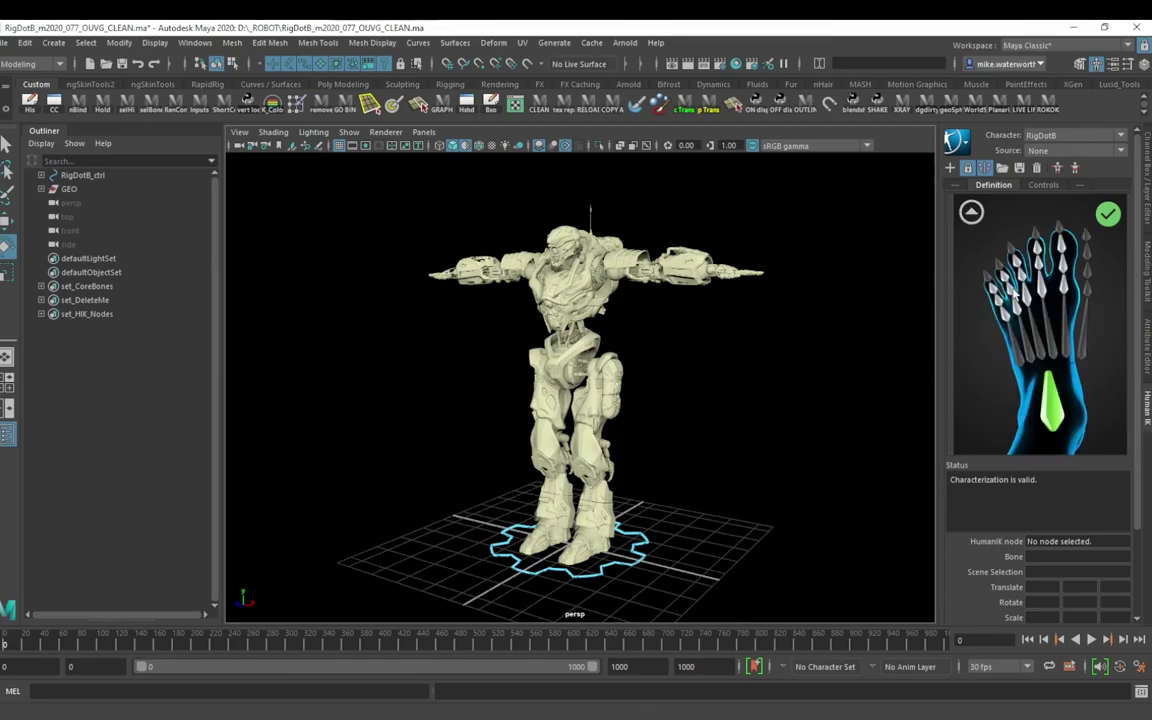
click(971, 212)
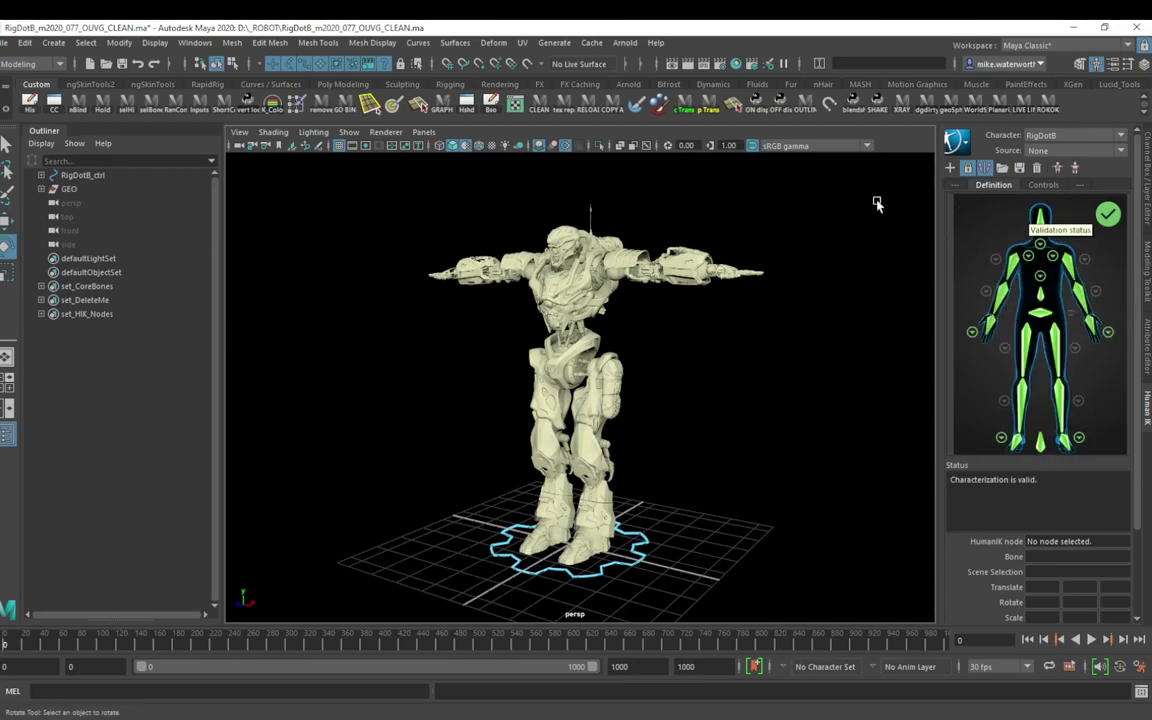
click(41, 287)
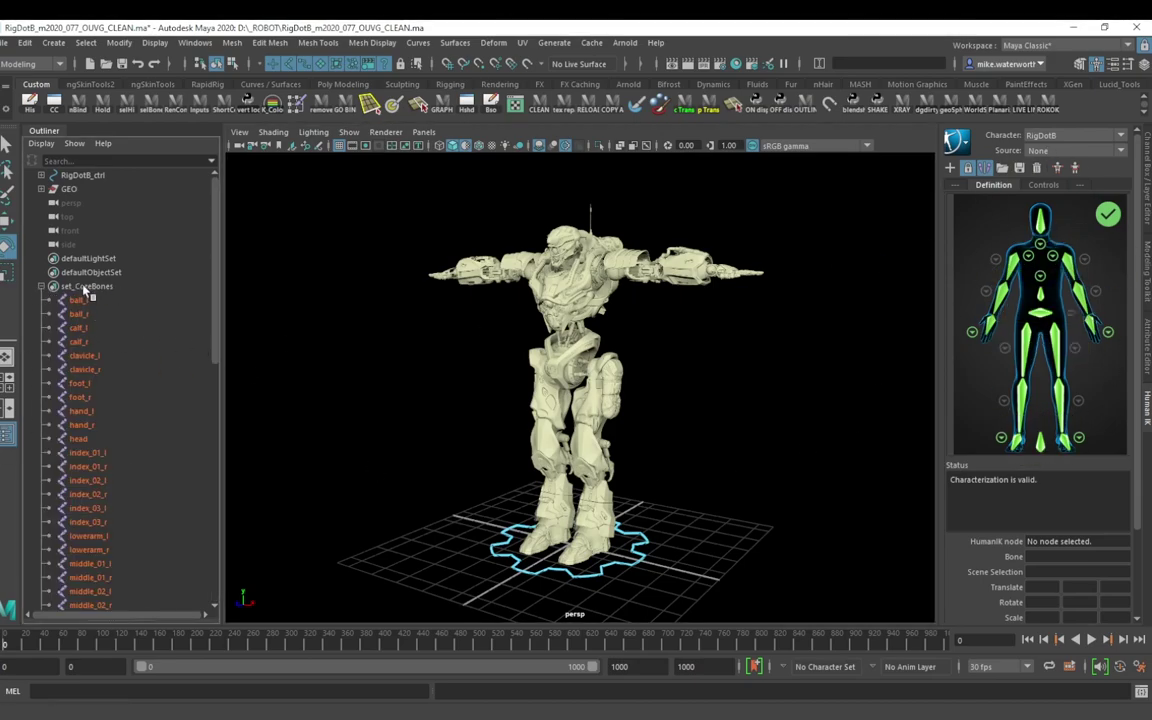
click(41, 287)
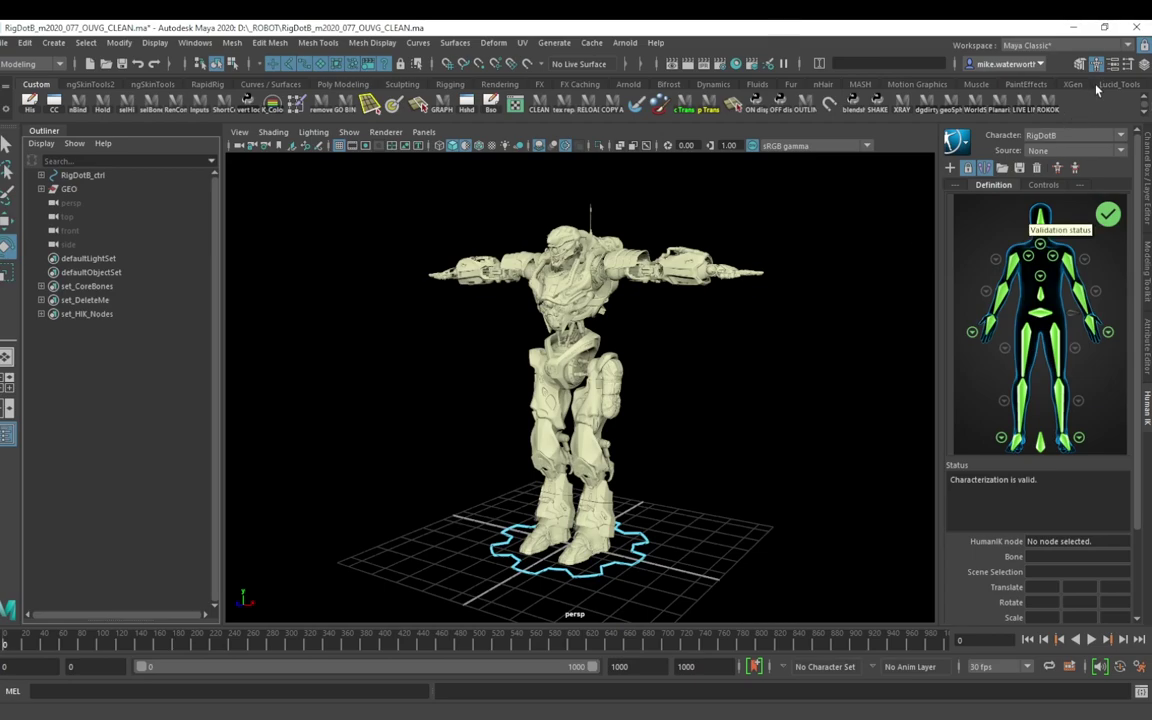
Step: Choose RigDotB as the HumanIK character, select its RigDotB node within set_HIK_Nodes, and show the HumanIK controls
click(1035, 150)
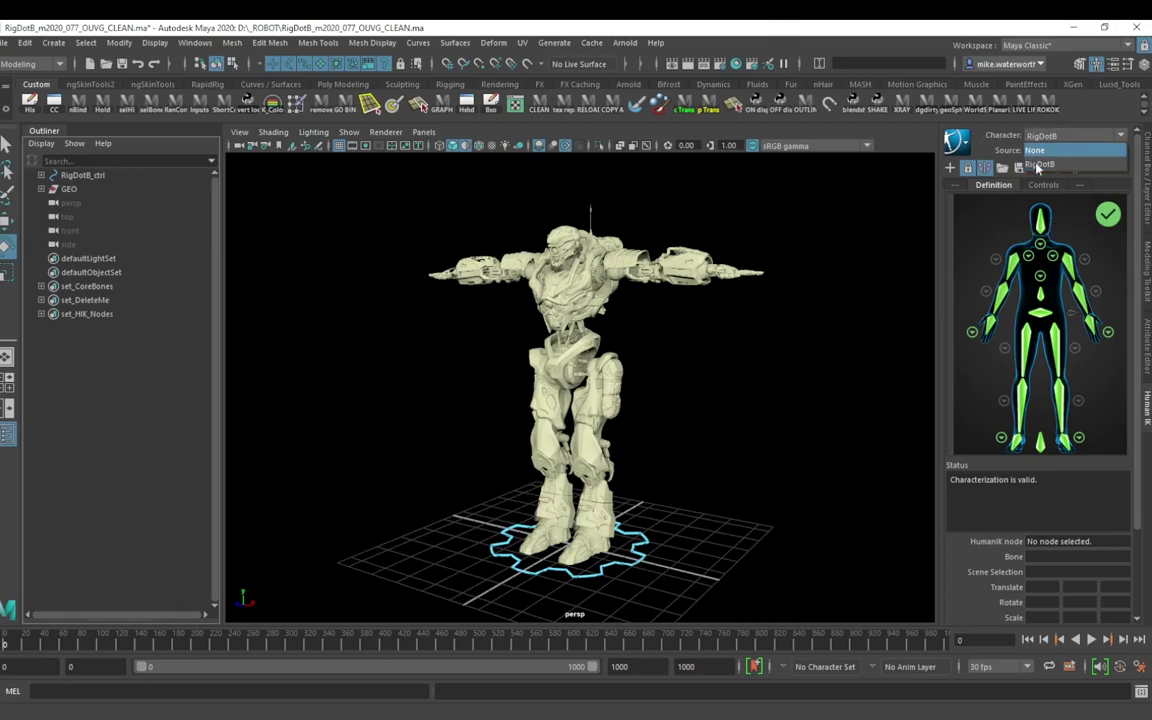
click(1037, 166)
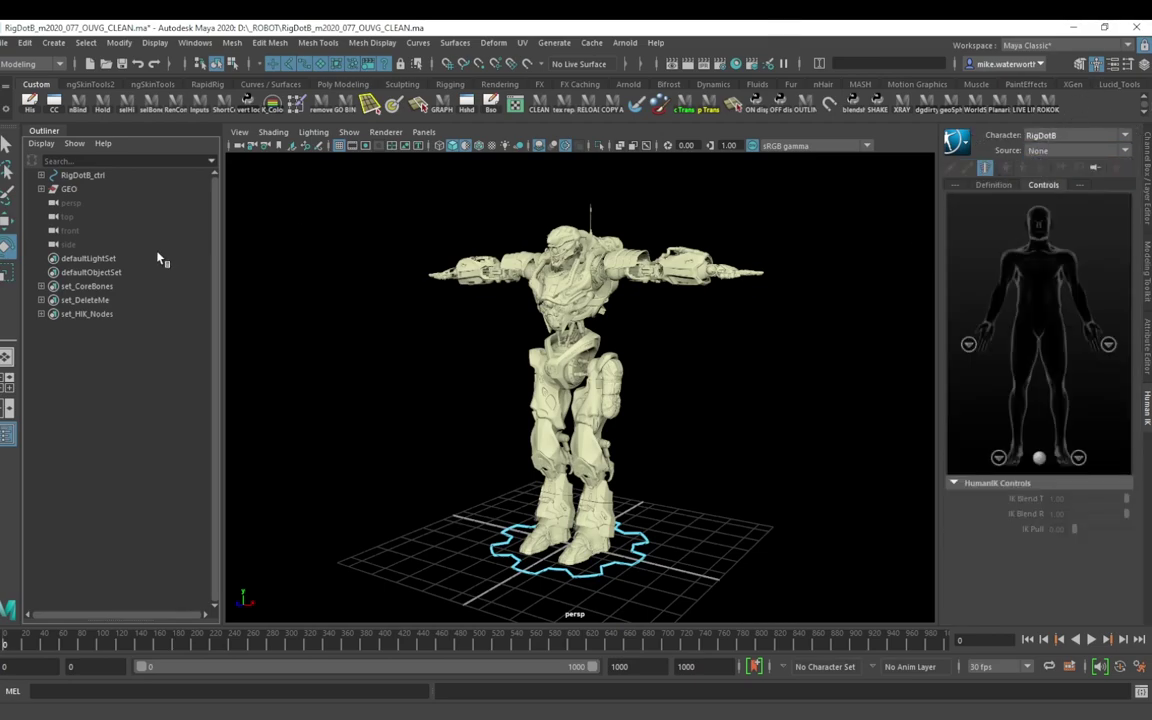
click(41, 314)
click(82, 328)
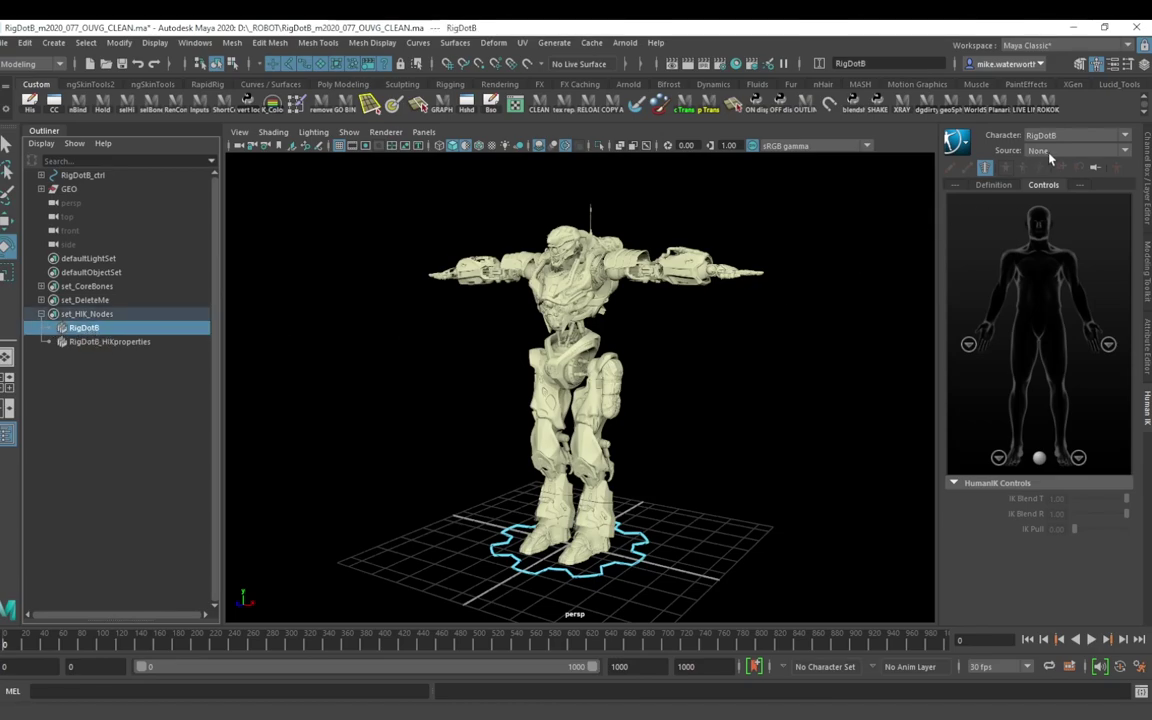
mouse_move(711, 443)
alt+right_down()
mouse_move(695, 468)
mouse_move(698, 434)
alt+right_up()
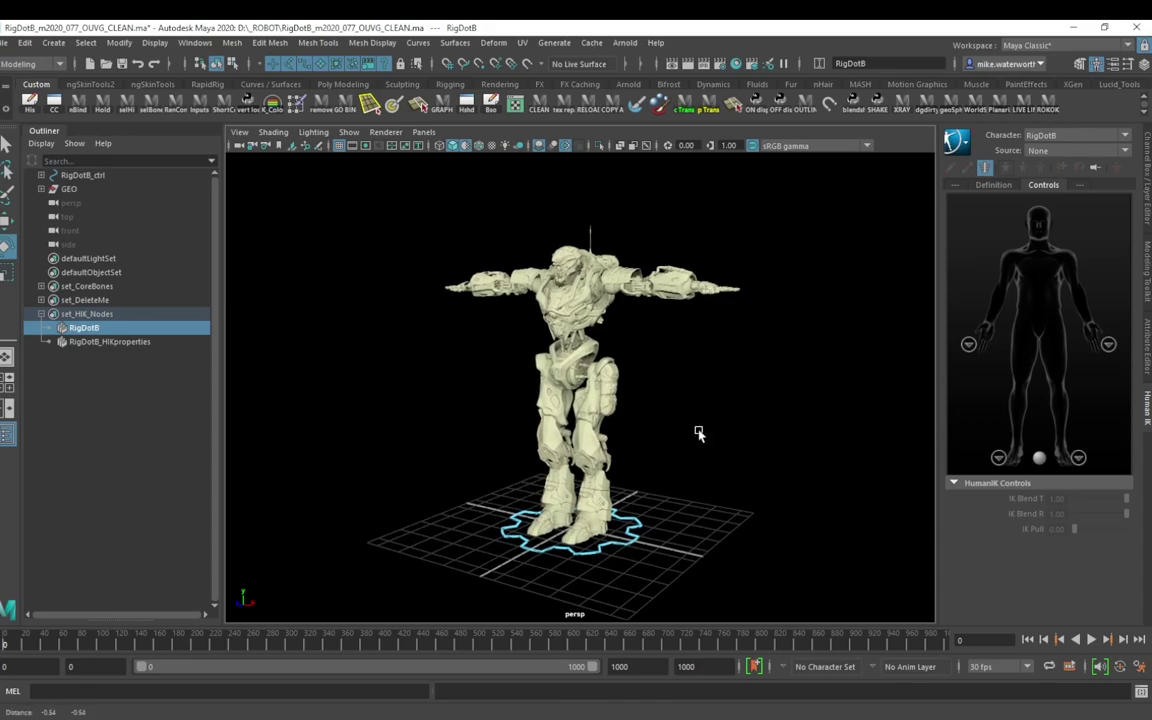
click(993, 185)
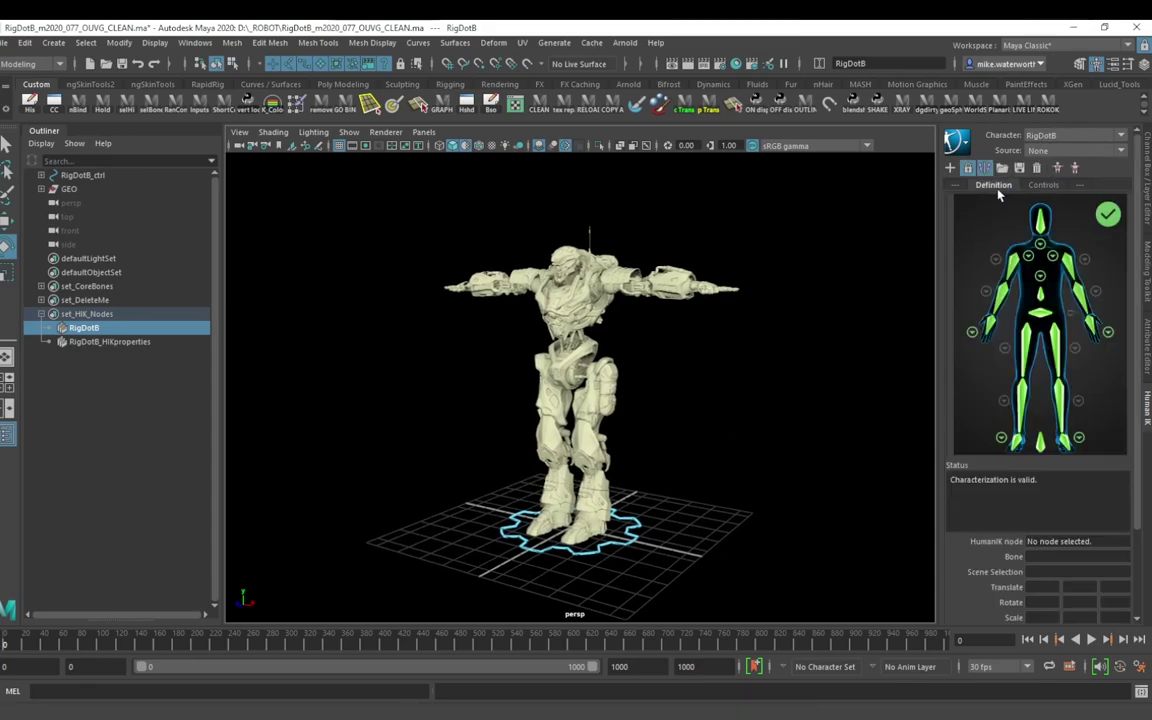
click(1043, 185)
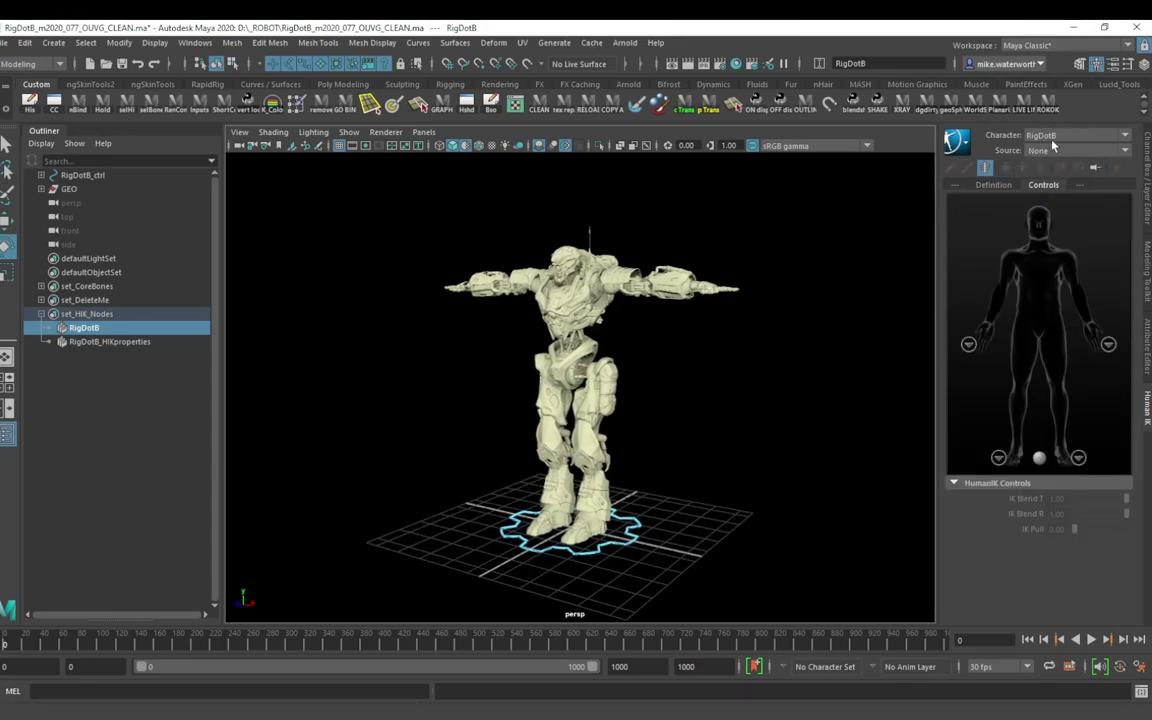
Step: Set RigDotB's HumanIK source to Stance and inspect the robot's pose from different angles
key(e)
click(1048, 152)
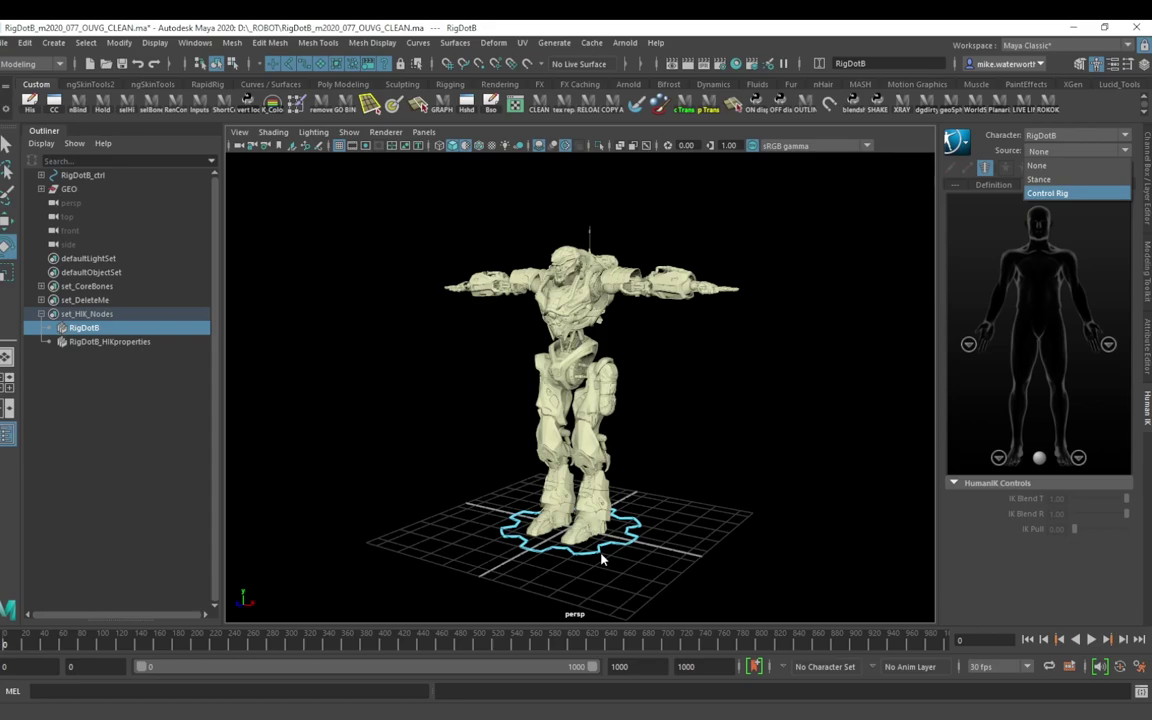
click(1057, 182)
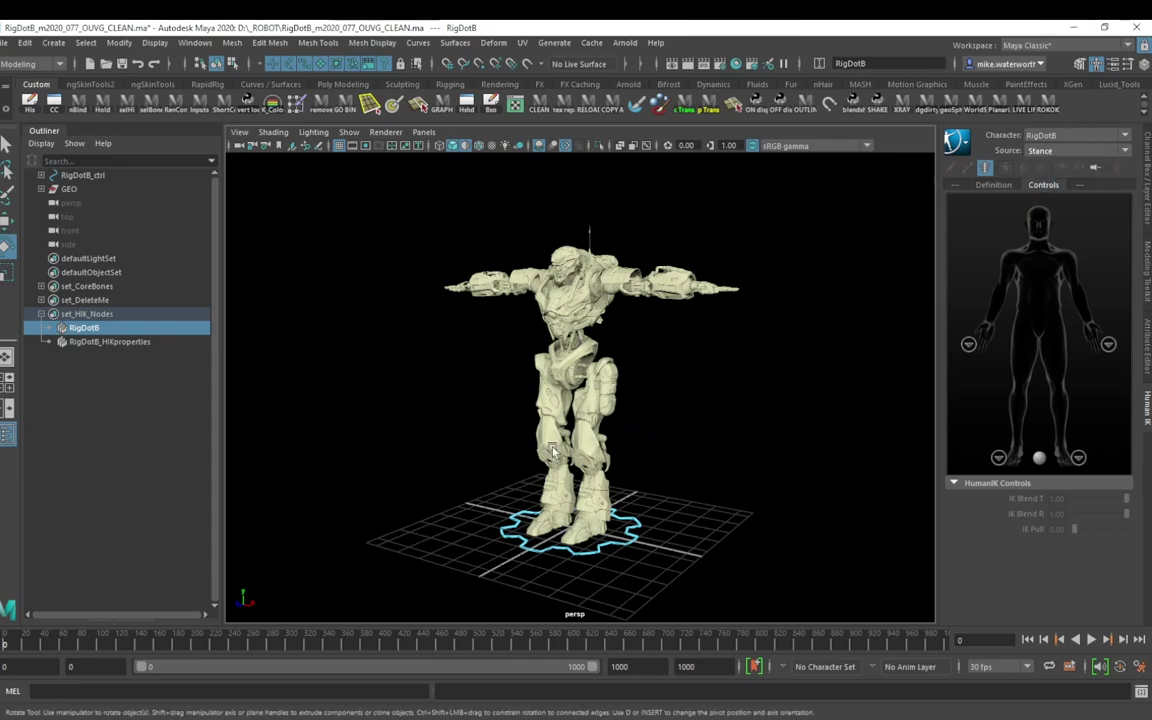
scroll(622, 453, up, 2)
alt+drag(622, 453, 695, 457)
alt+right_drag(695, 457, 645, 397)
alt+drag(695, 448, 602, 462)
alt+right_drag(658, 450, 667, 449)
scroll(666, 449, up, 3)
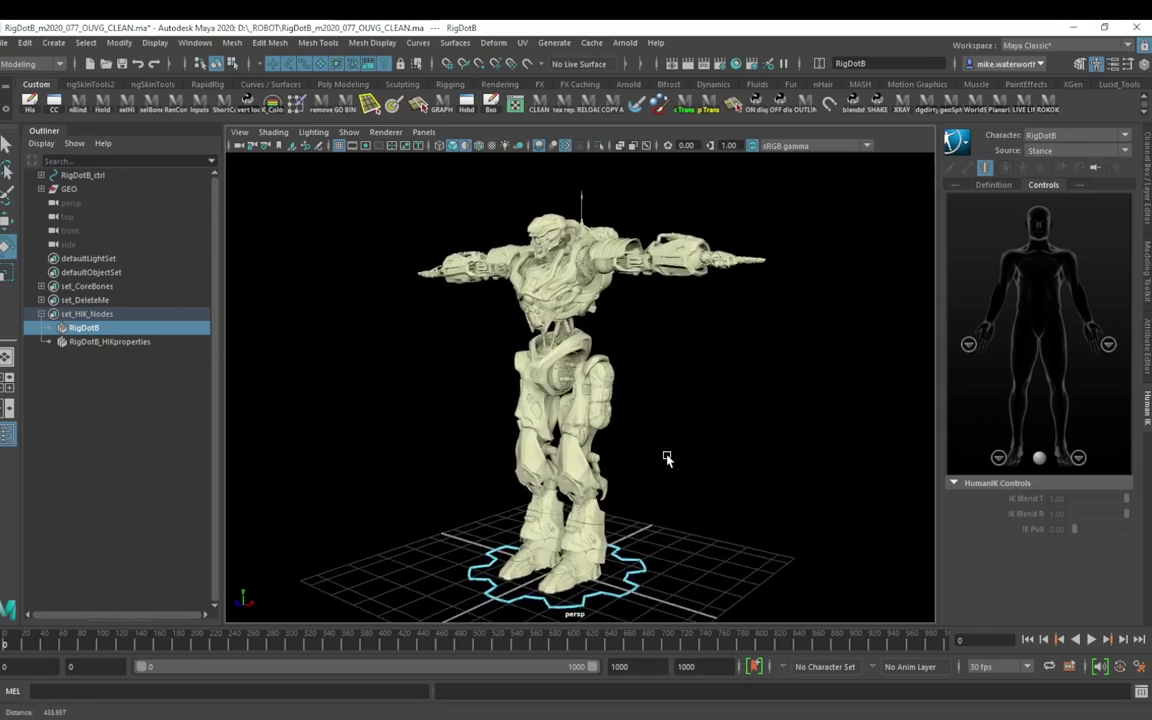
Step: Set RigDotB's HumanIK source back to None and check the whole robot
click(1045, 150)
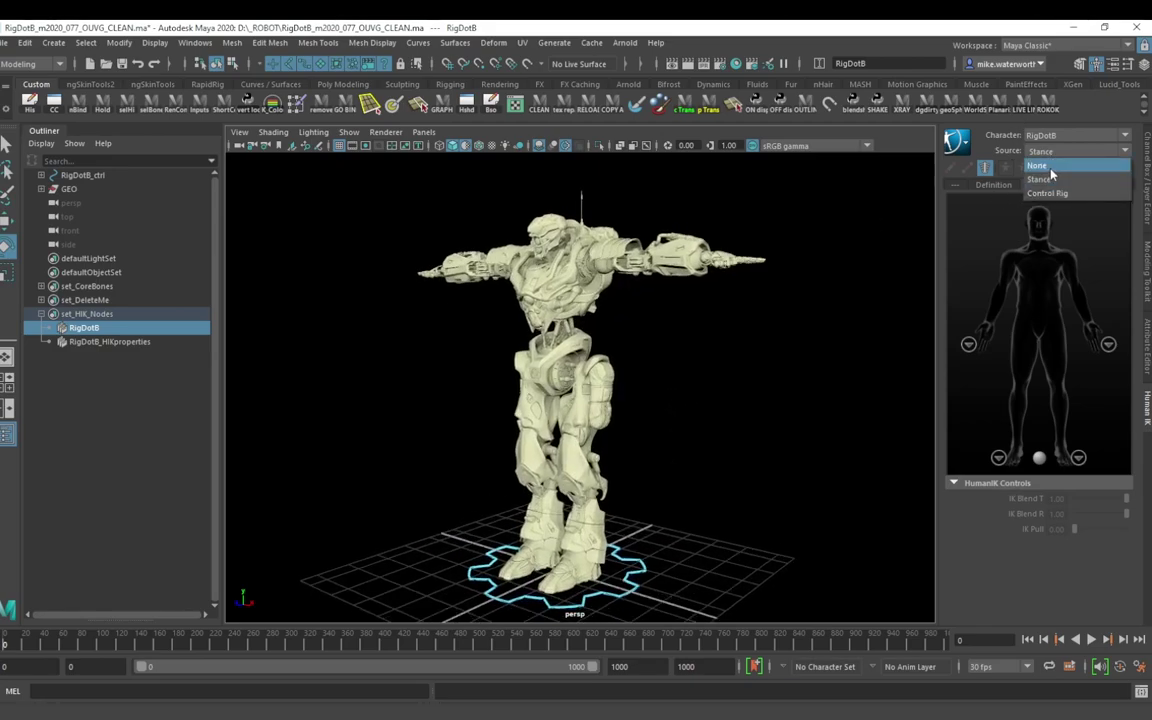
click(1048, 167)
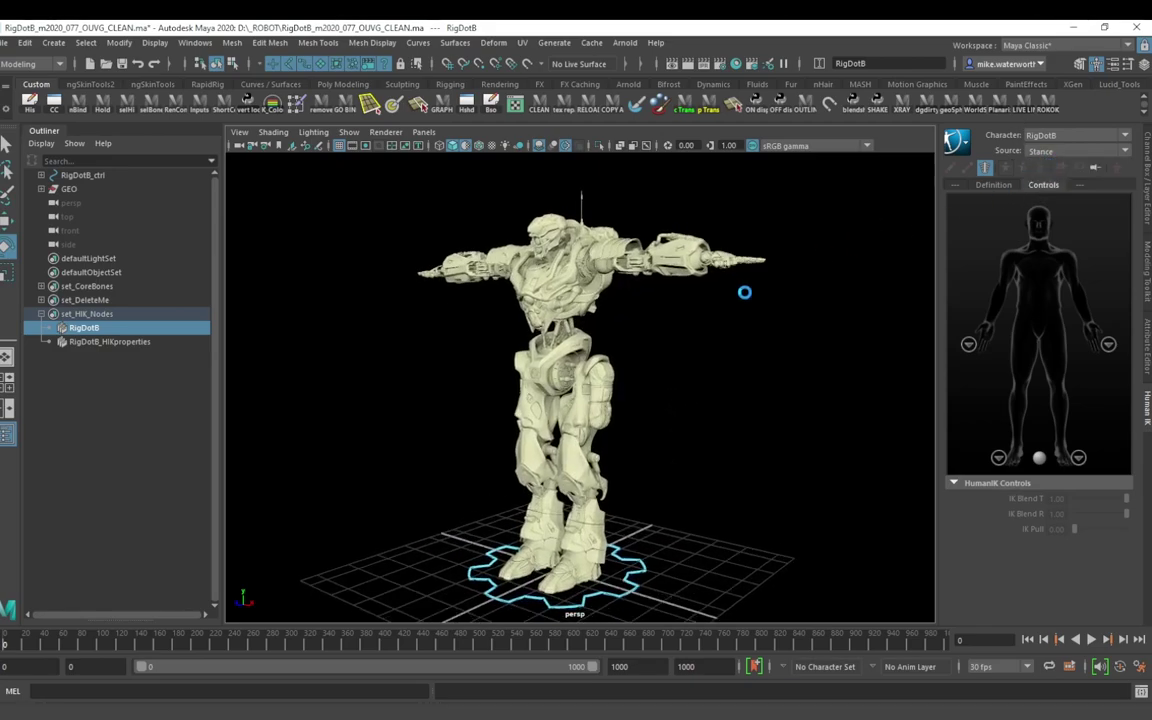
scroll(635, 393, down, 5)
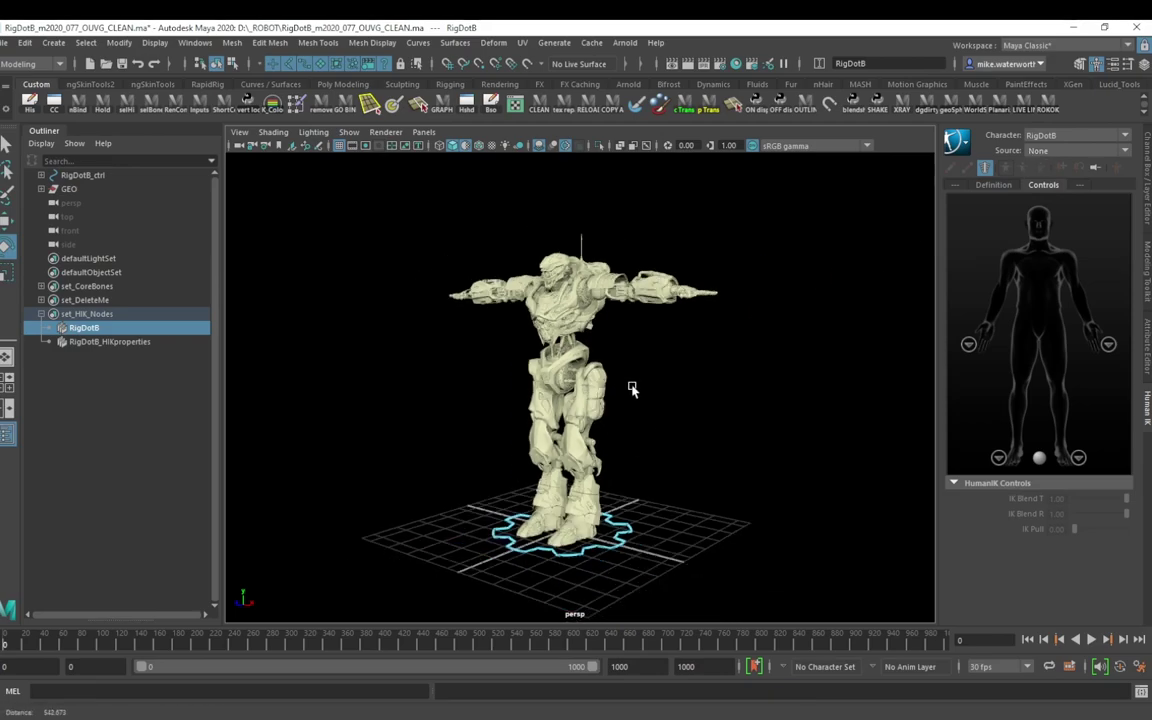
scroll(642, 478, up, 2)
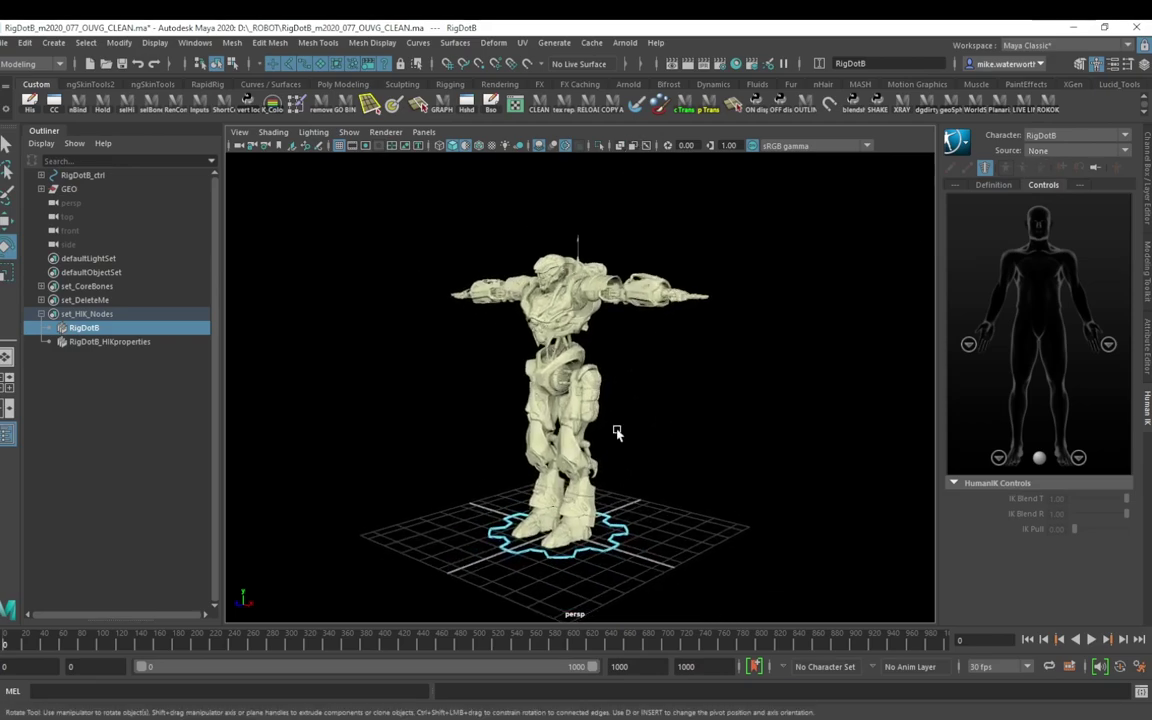
Step: Create a HumanIK control rig for RigDotB by setting its source to Control Rig
alt+drag(617, 432, 489, 410)
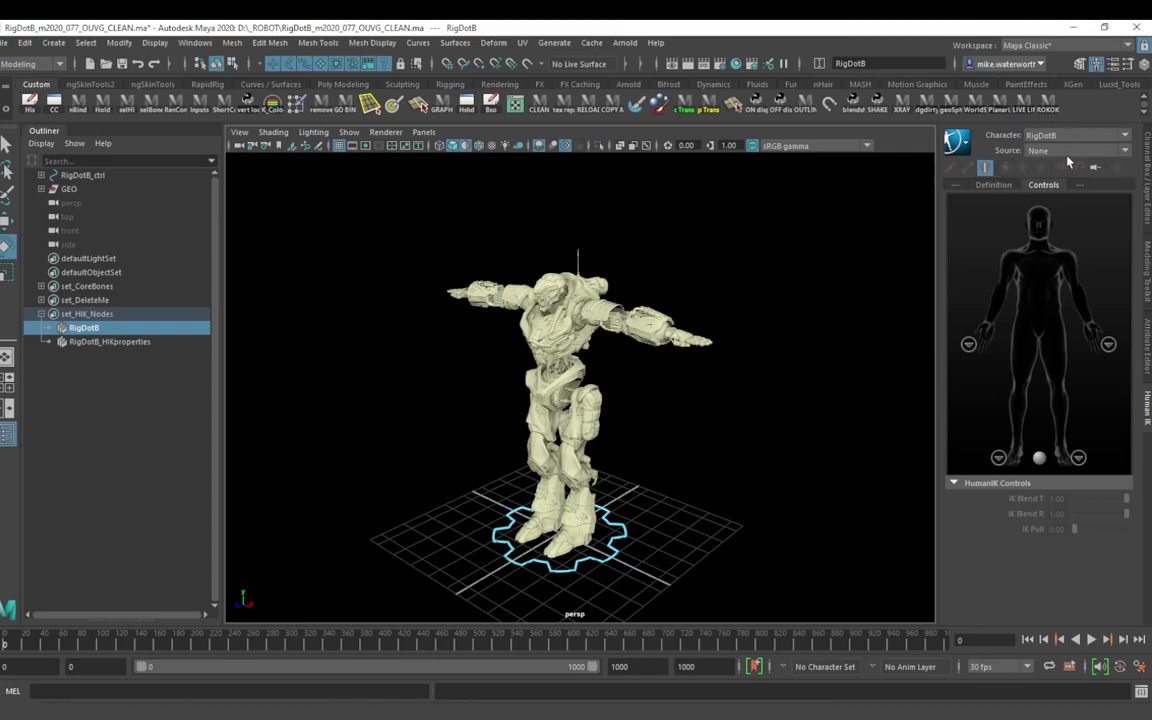
alt+right_drag(568, 386, 640, 385)
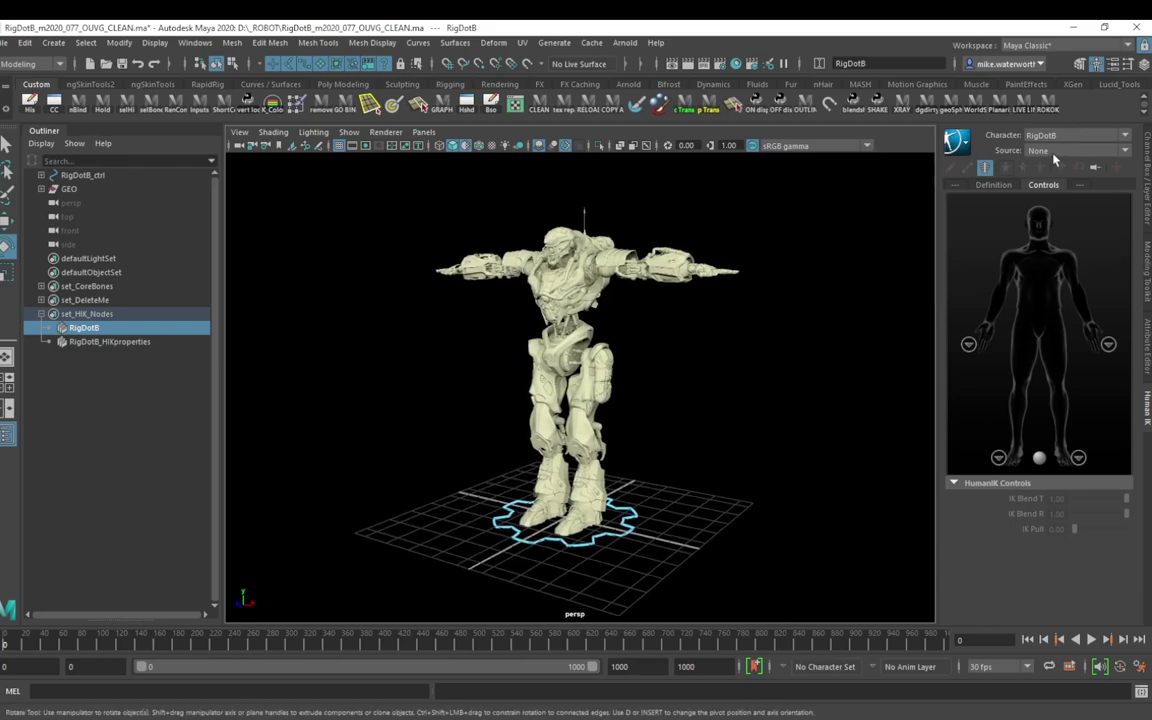
click(1064, 150)
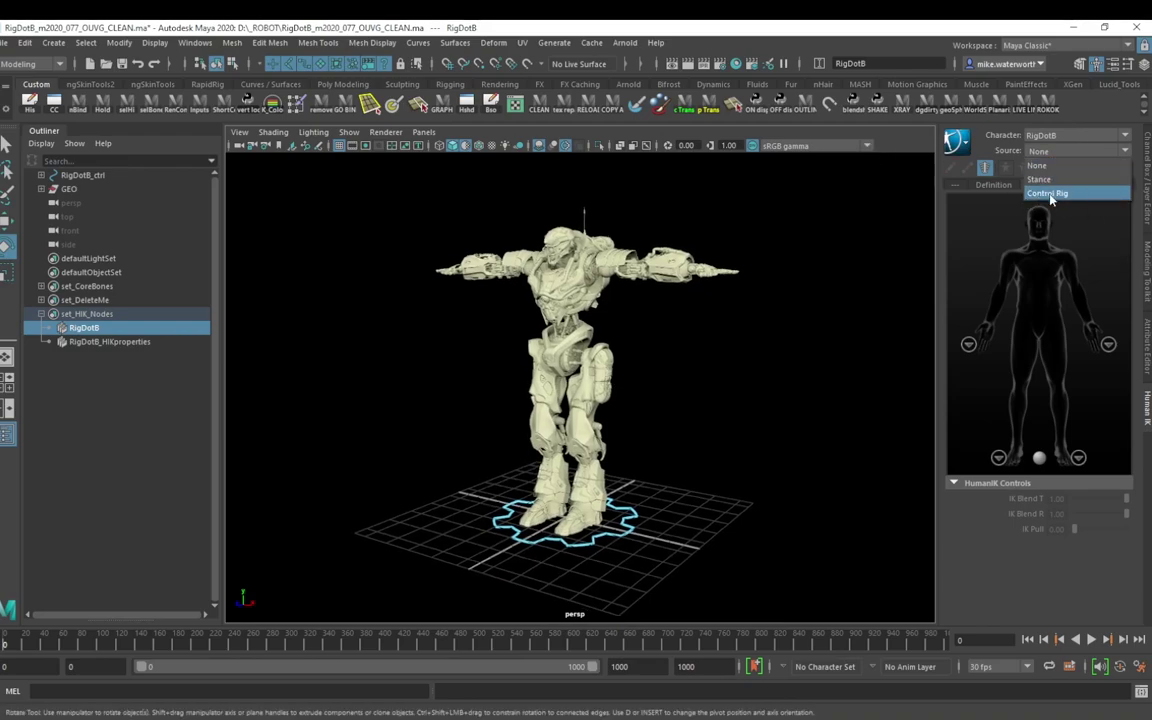
click(1048, 194)
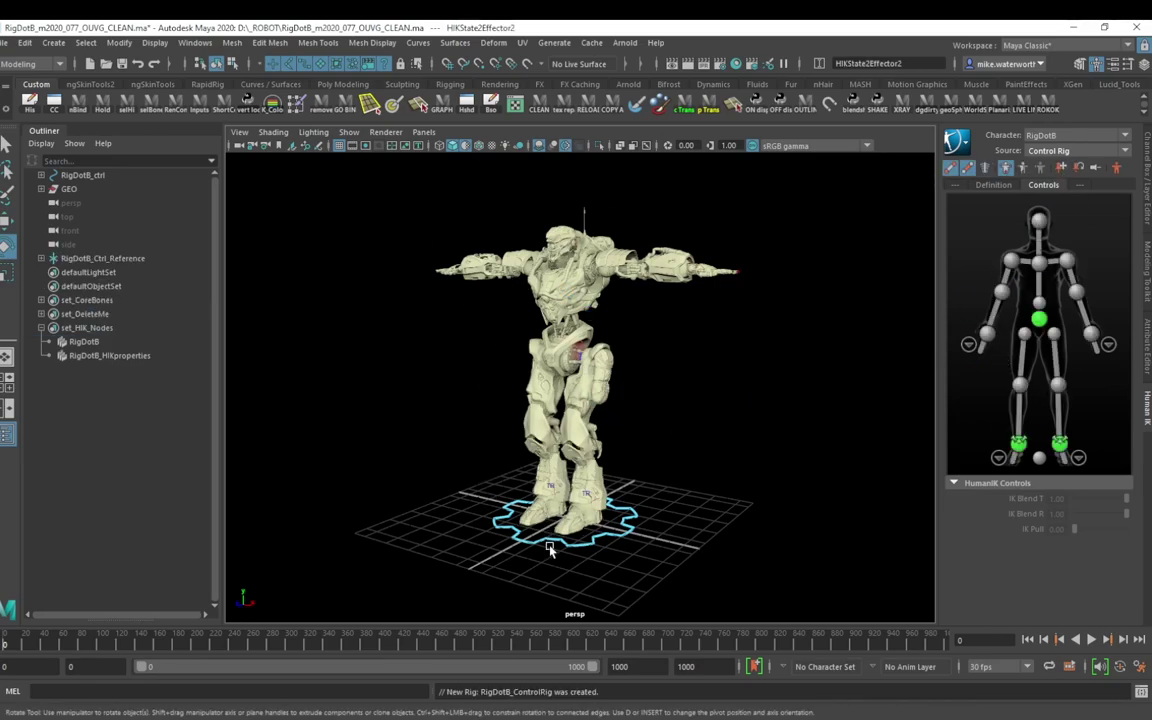
Step: Show the rig's effectors through the mesh with X-ray joint display and check them around the robot
click(646, 146)
scroll(566, 378, up, 10)
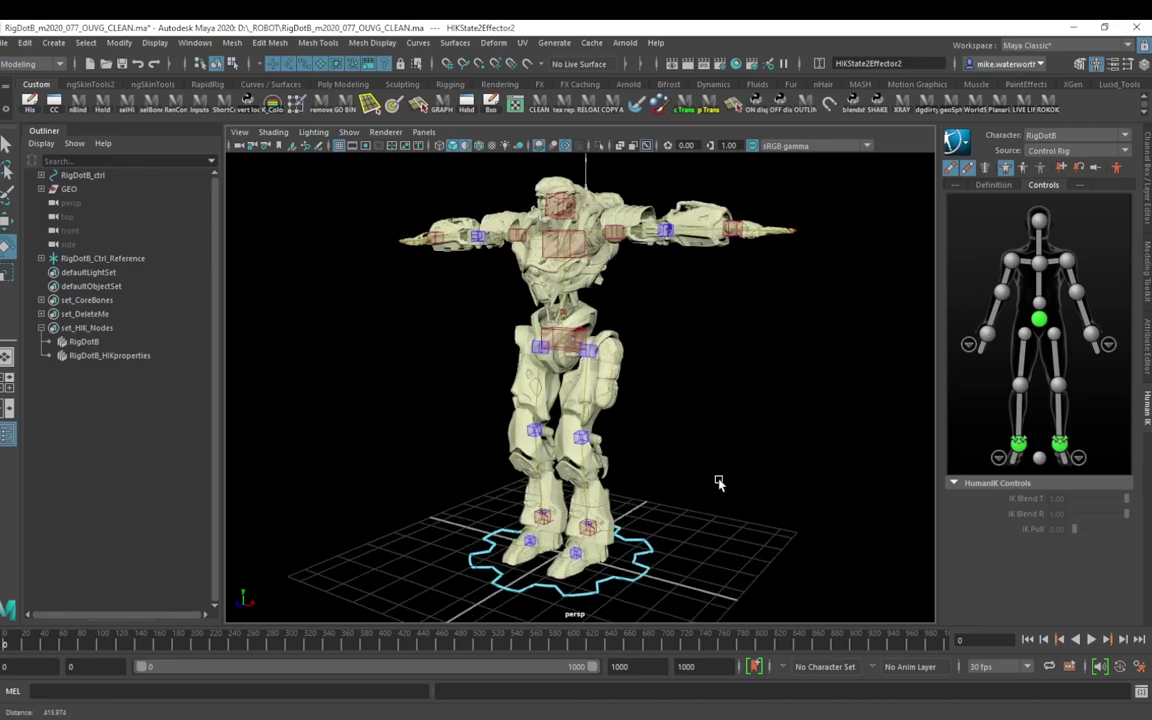
scroll(660, 432, down, 6)
alt+drag(660, 434, 583, 472)
Step: Rotate the left shoulder effector to lower the robot's left arm, checking the pose from several angles
click(1066, 262)
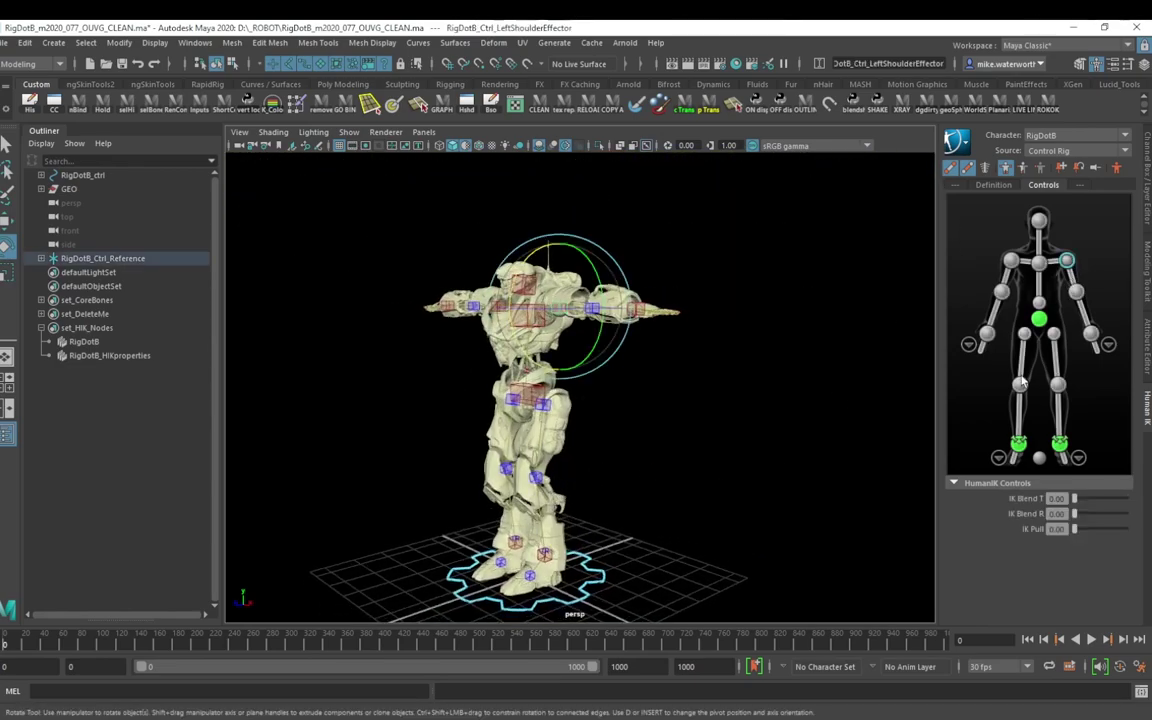
alt+drag(571, 381, 680, 414)
alt+right_drag(680, 414, 661, 478)
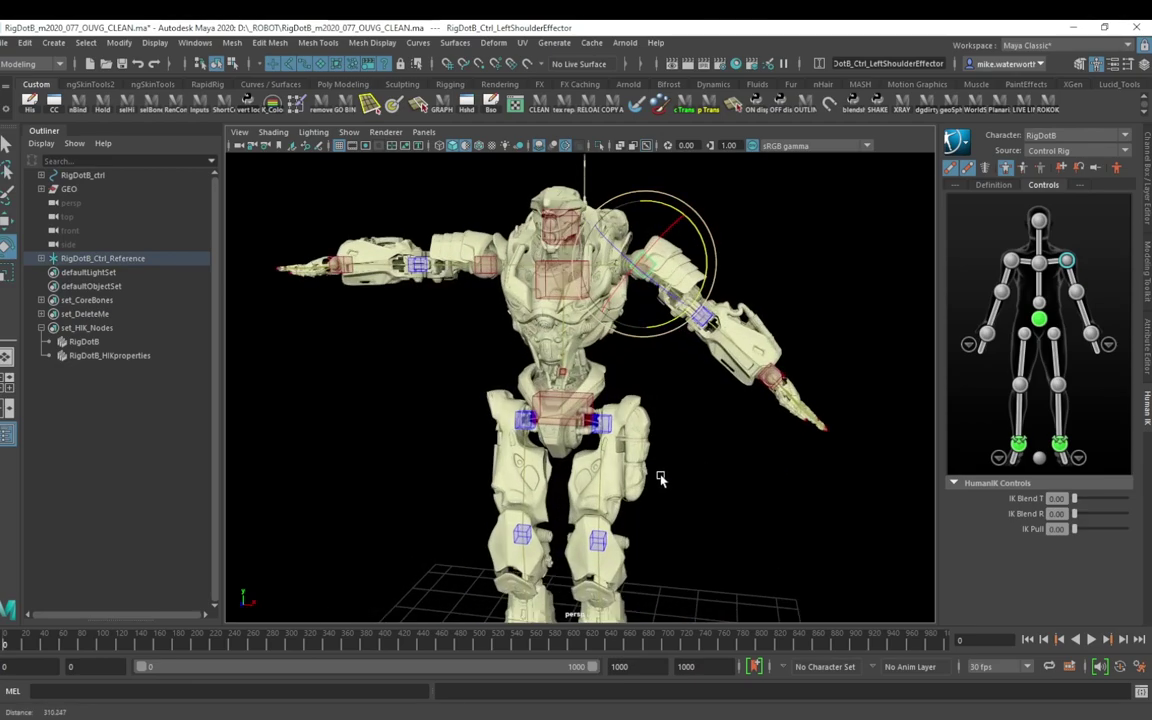
alt+drag(661, 478, 580, 464)
alt+right_drag(580, 464, 635, 388)
alt+drag(635, 388, 652, 408)
alt+right_drag(652, 408, 738, 459)
Step: Move the robot's left wrist effector to repose the left arm
click(1091, 334)
alt+right_drag(656, 411, 600, 391)
key(w)
drag(612, 400, 676, 393)
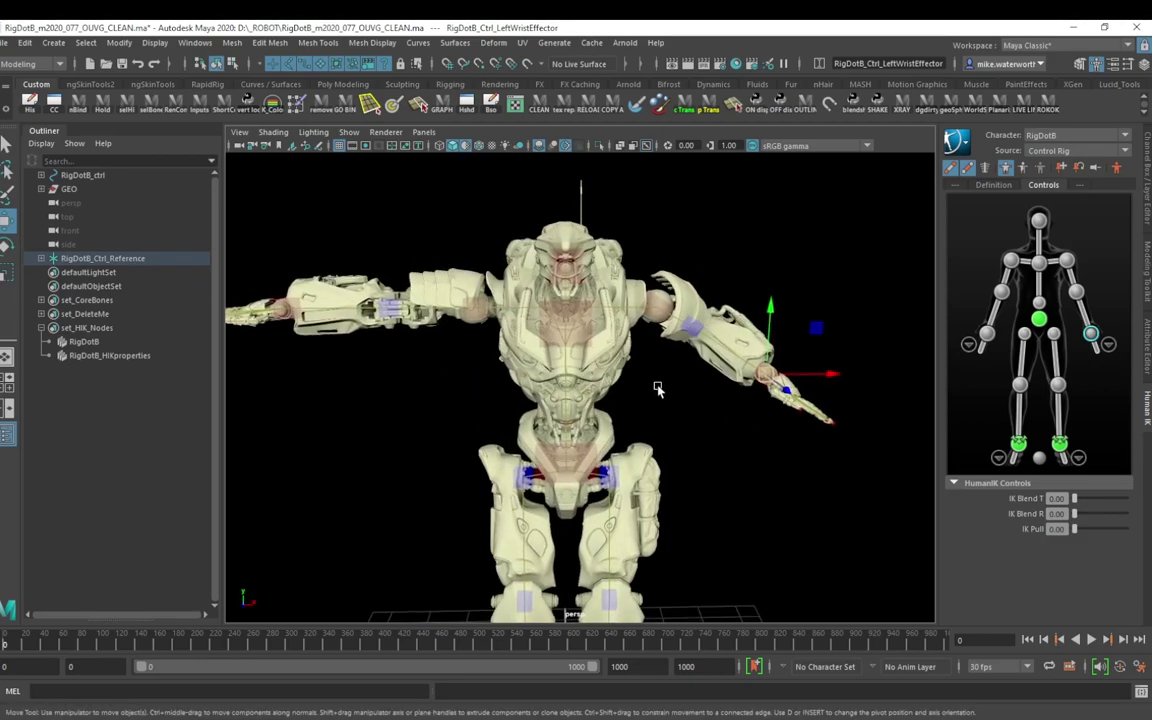
Step: Lower the chest effector so the whole body follows, and check the resulting pose
click(566, 312)
drag(568, 320, 577, 335)
alt+right_drag(640, 447, 560, 432)
alt+middle_drag(710, 605, 670, 445)
alt+right_drag(670, 445, 657, 443)
alt+drag(657, 443, 661, 404)
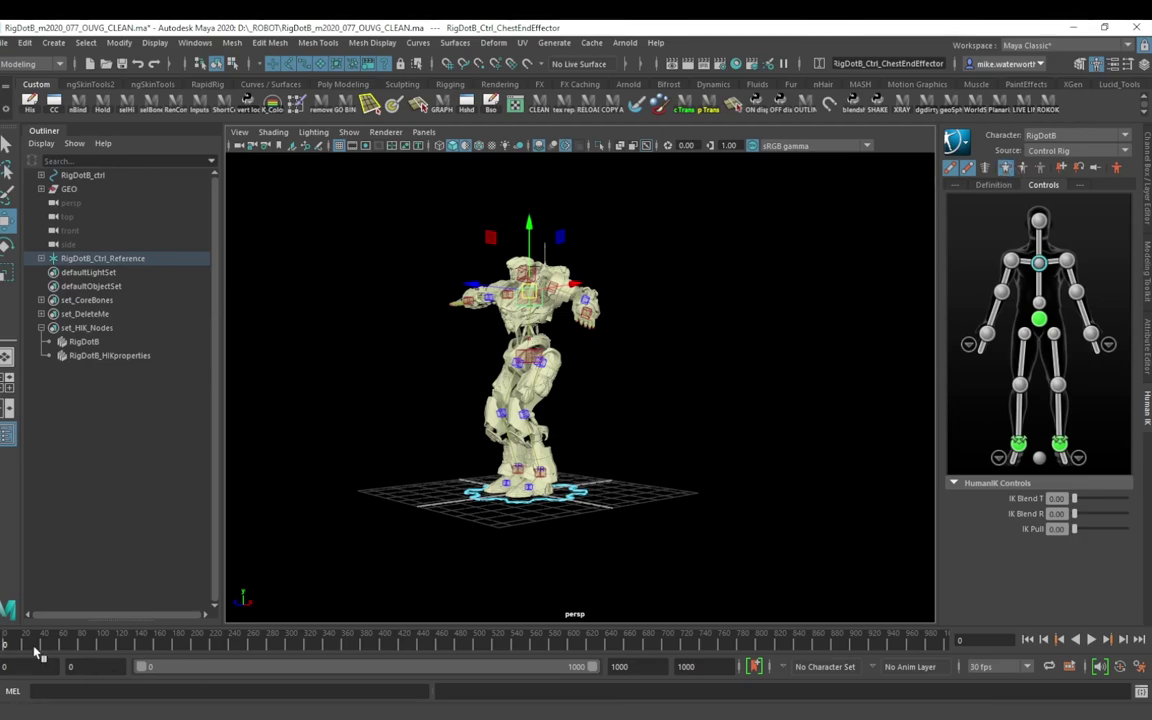
Step: Try the Body Part and Selection manipulation modes of the control rig, and select the left wrist effector
click(1022, 168)
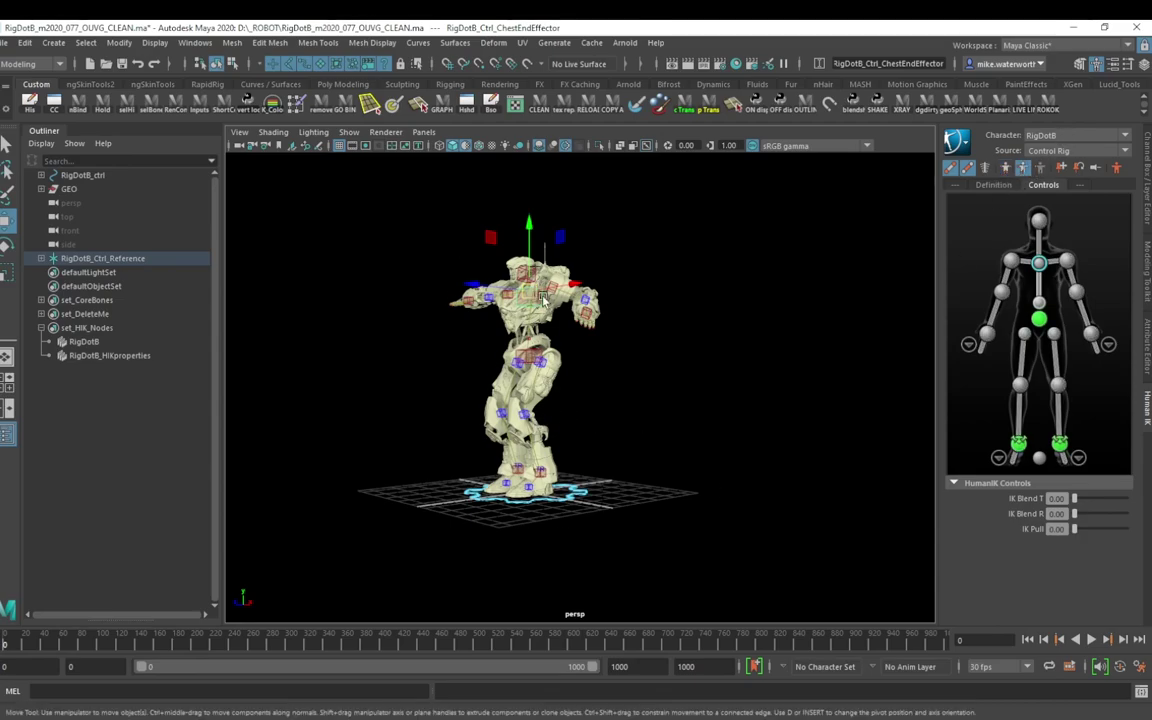
click(1041, 168)
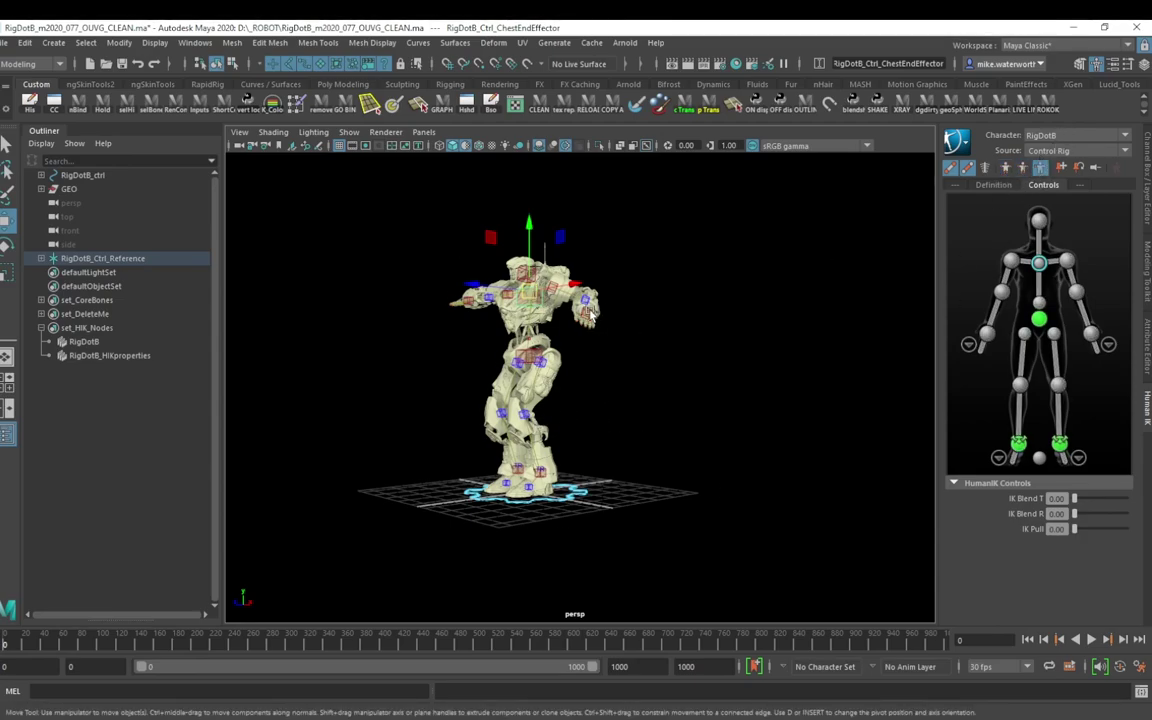
click(588, 308)
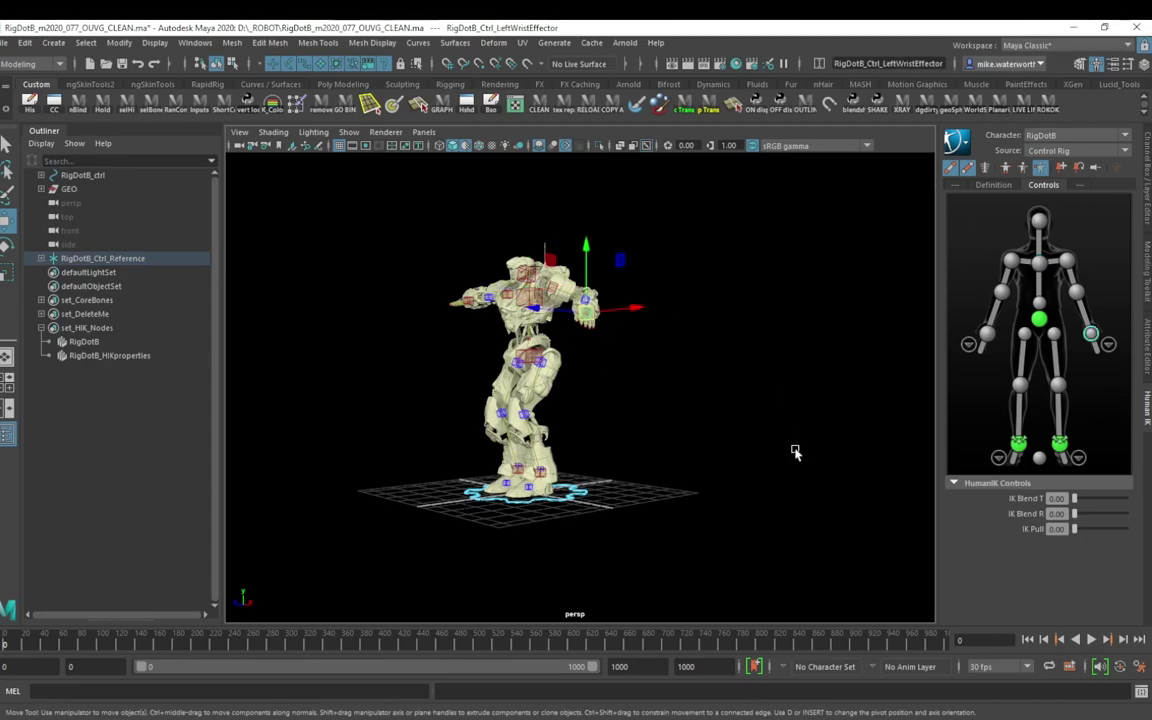
alt+drag(641, 413, 627, 458)
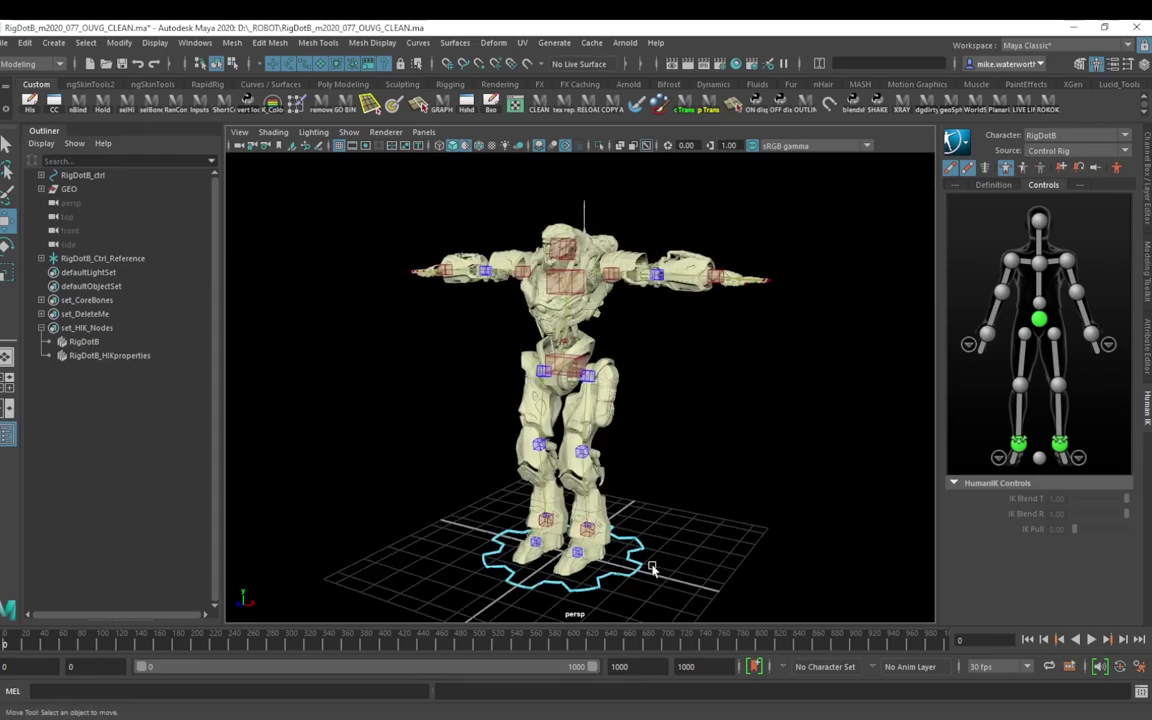
Step: Turn off Lock Rotation Limits In HIK on RigDotB_ctrl
click(650, 568)
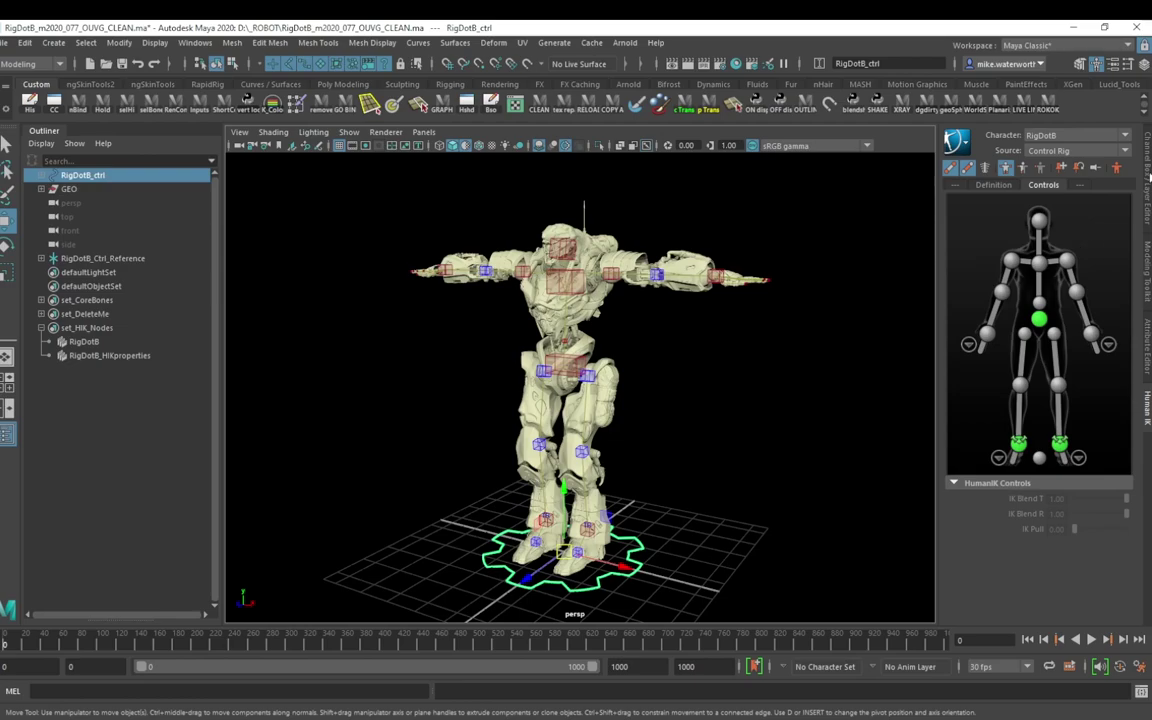
click(1148, 178)
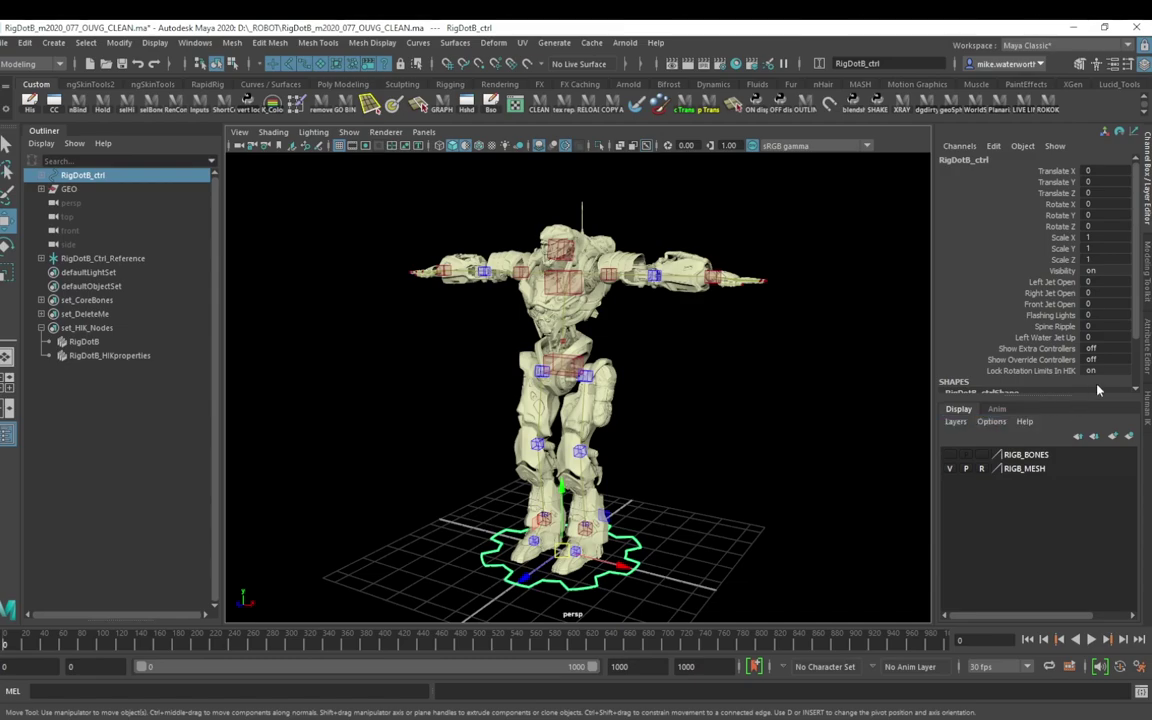
double_click(1090, 370)
text(0)
key(Return)
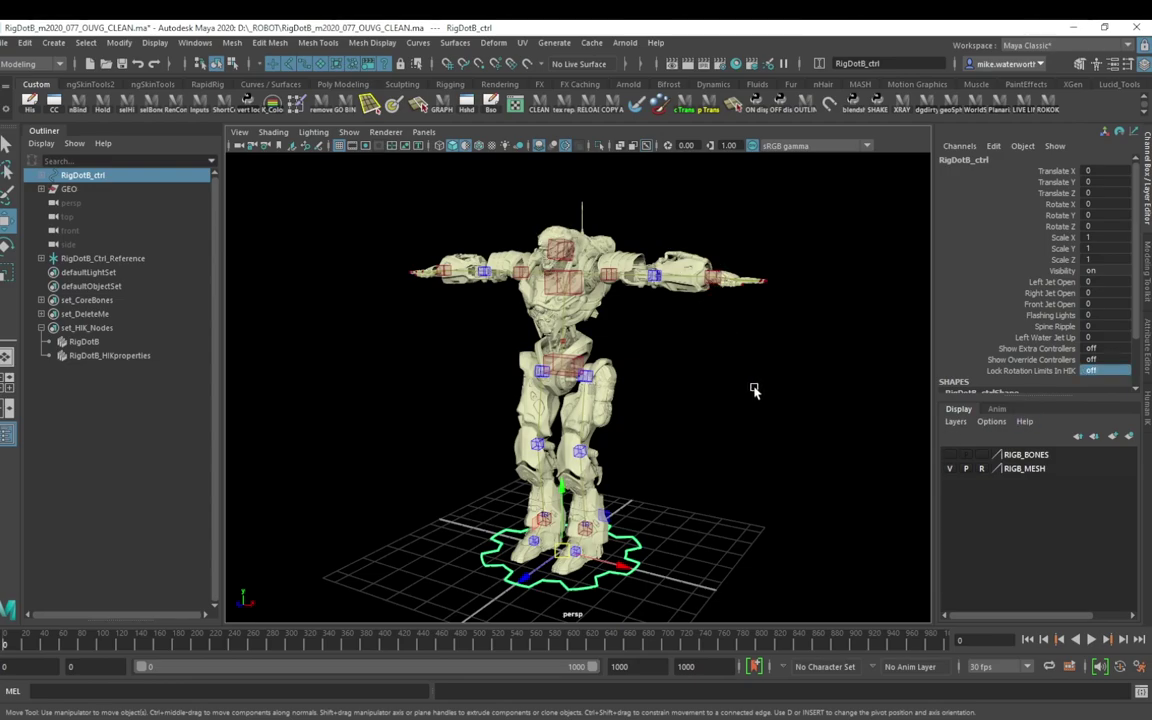
Step: Examine the robot's head and upper body up close and select the head effector
scroll(665, 340, up, 3)
scroll(638, 342, down, 3)
alt+drag(620, 340, 677, 360)
alt+middle_drag(677, 360, 669, 392)
scroll(669, 392, up, 8)
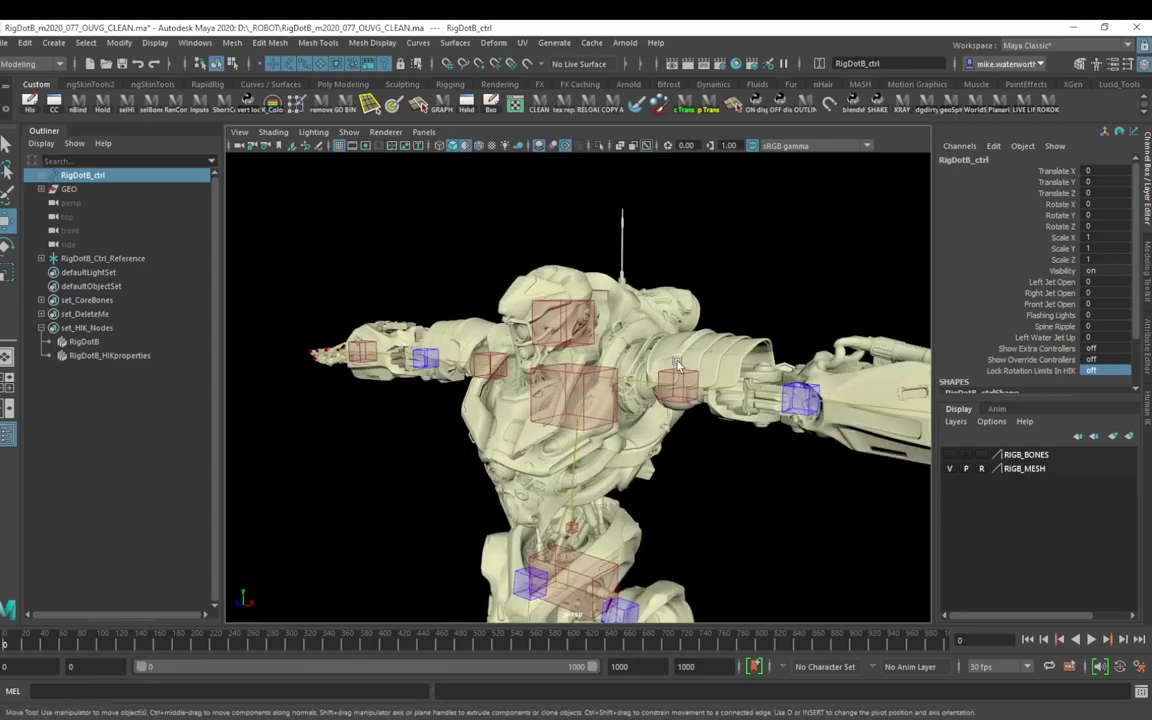
alt+right_drag(747, 494, 730, 416)
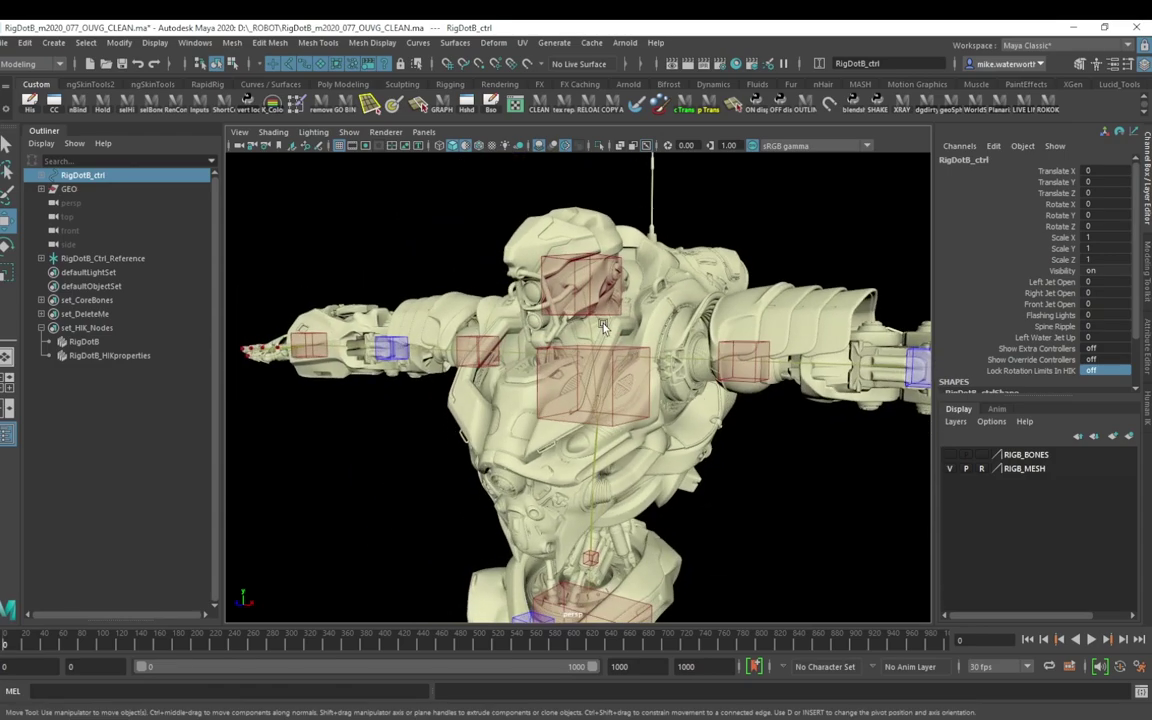
click(538, 290)
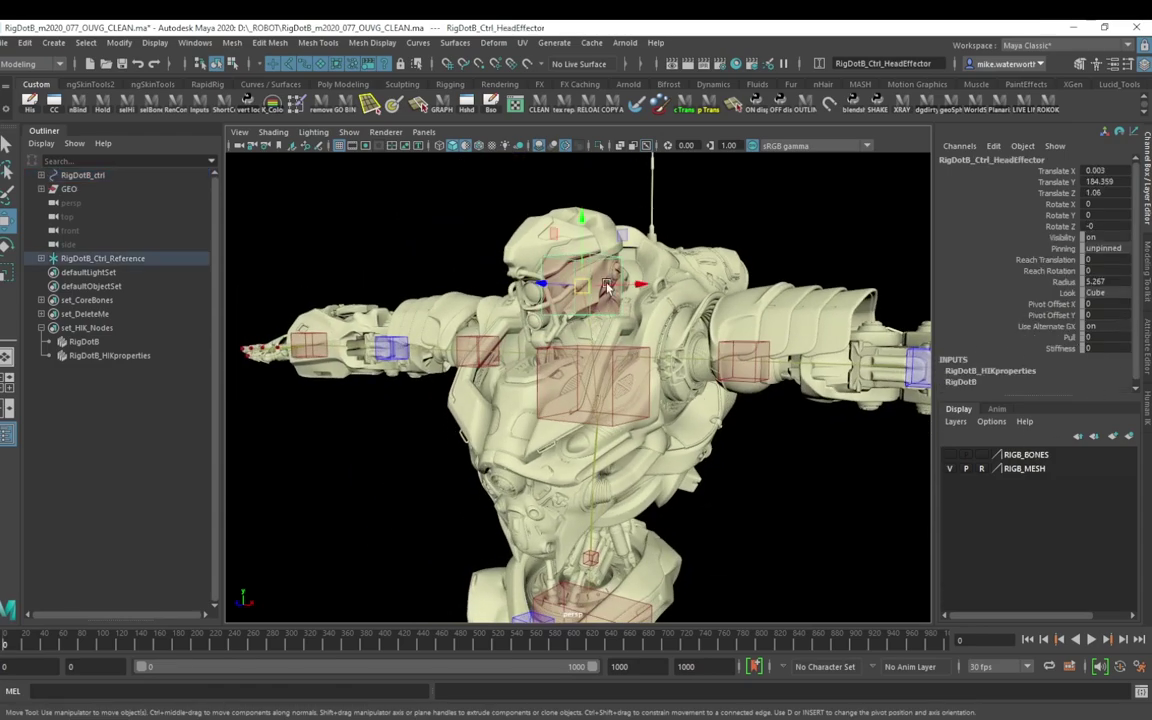
Step: Turn Lock Rotation Limits In HIK on for RigDotB_ctrl
click(168, 177)
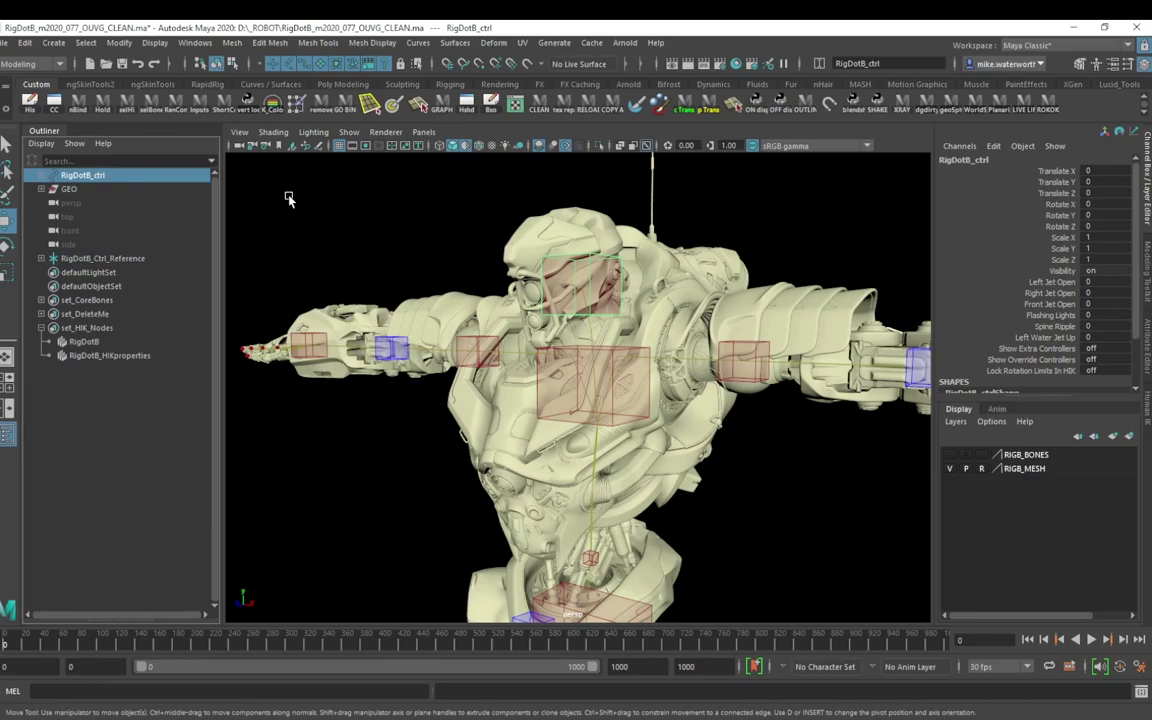
click(1067, 372)
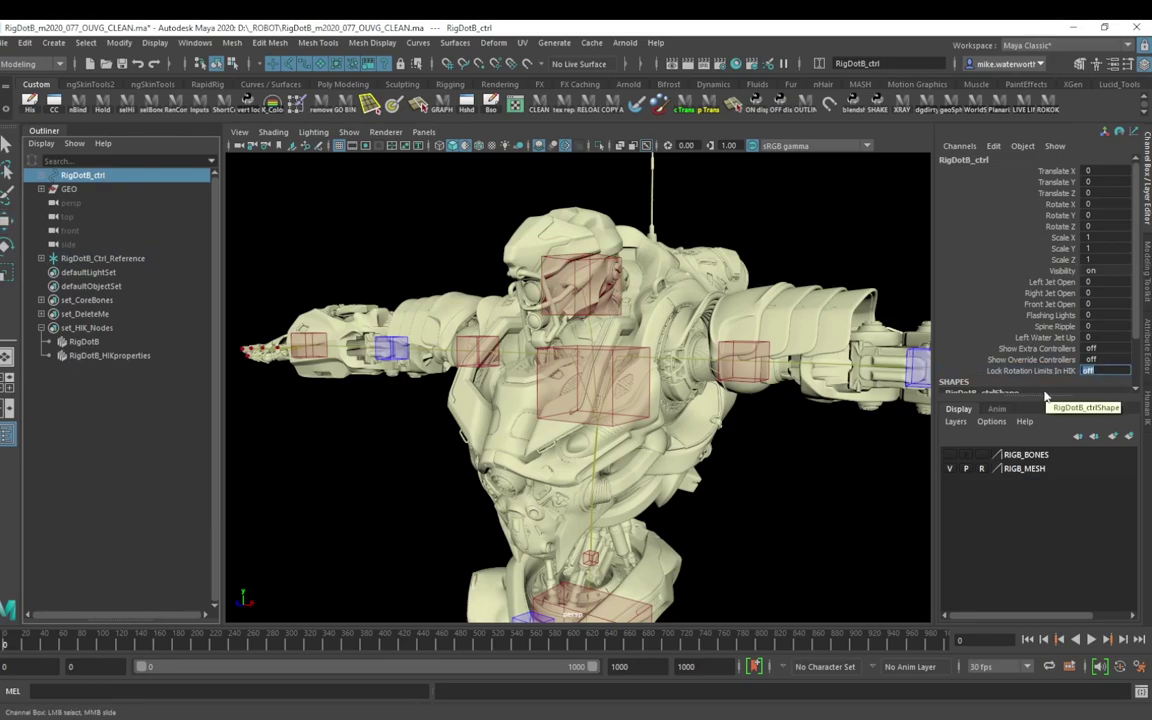
key(Return)
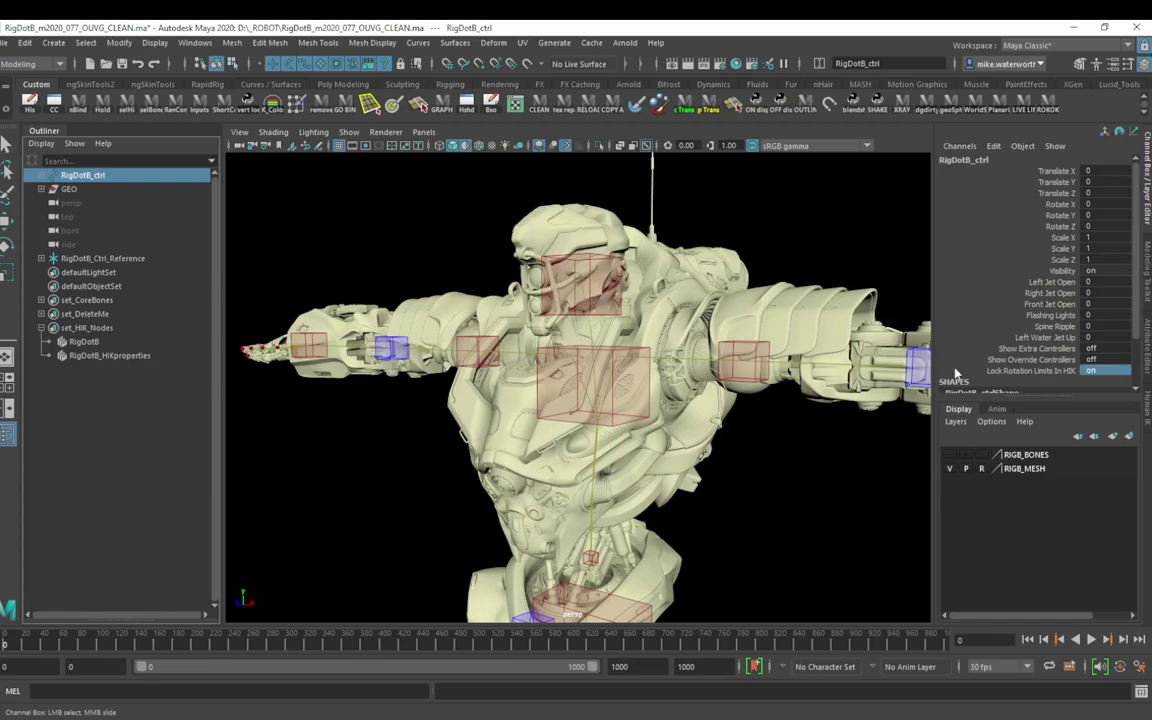
Step: Test the locked limits by rotating the head effector to about 13, -7 and -23 degrees in X, Y and Z
click(622, 305)
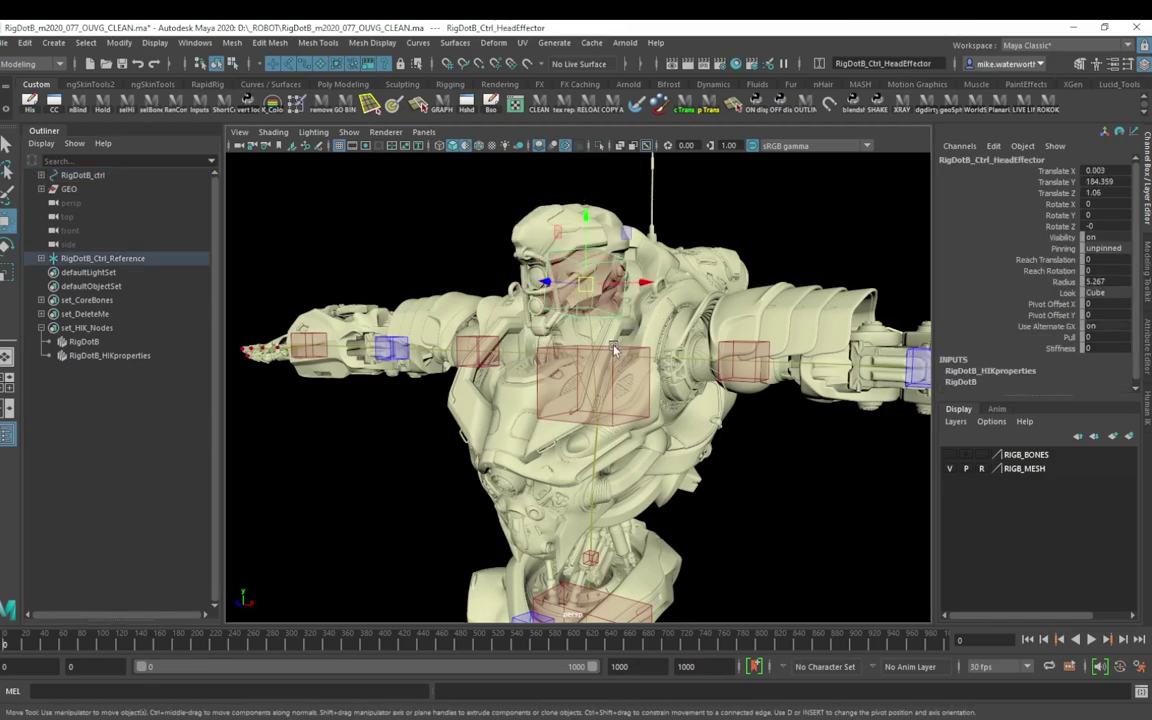
key(e)
drag(625, 274, 540, 308)
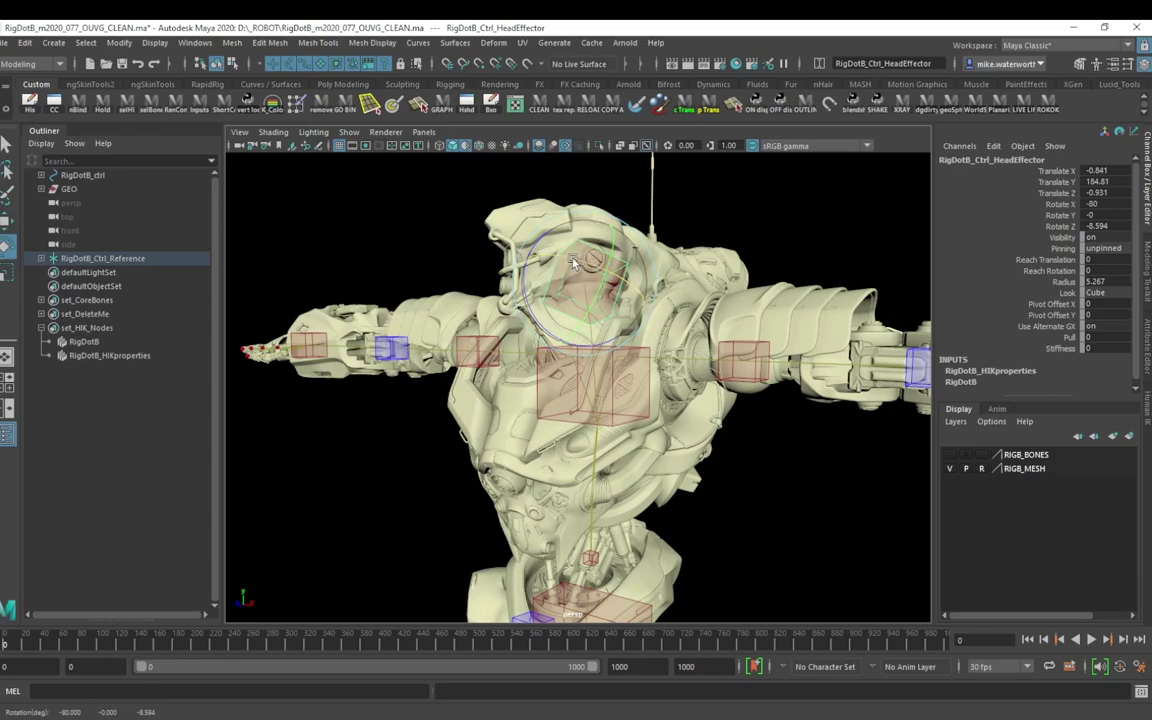
drag(545, 311, 617, 345)
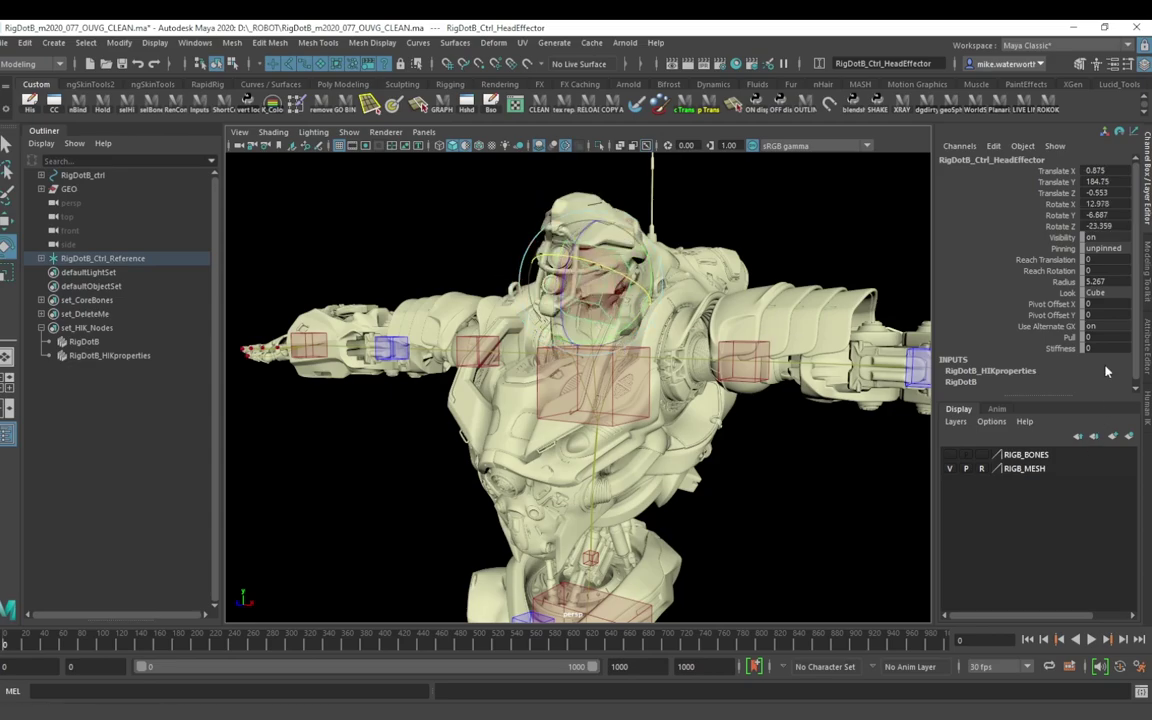
Step: Turn Lock Rotation Limits In HIK off again and rotate the head effector to about -6, 3 and -41 degrees in X, Y and Z
click(97, 178)
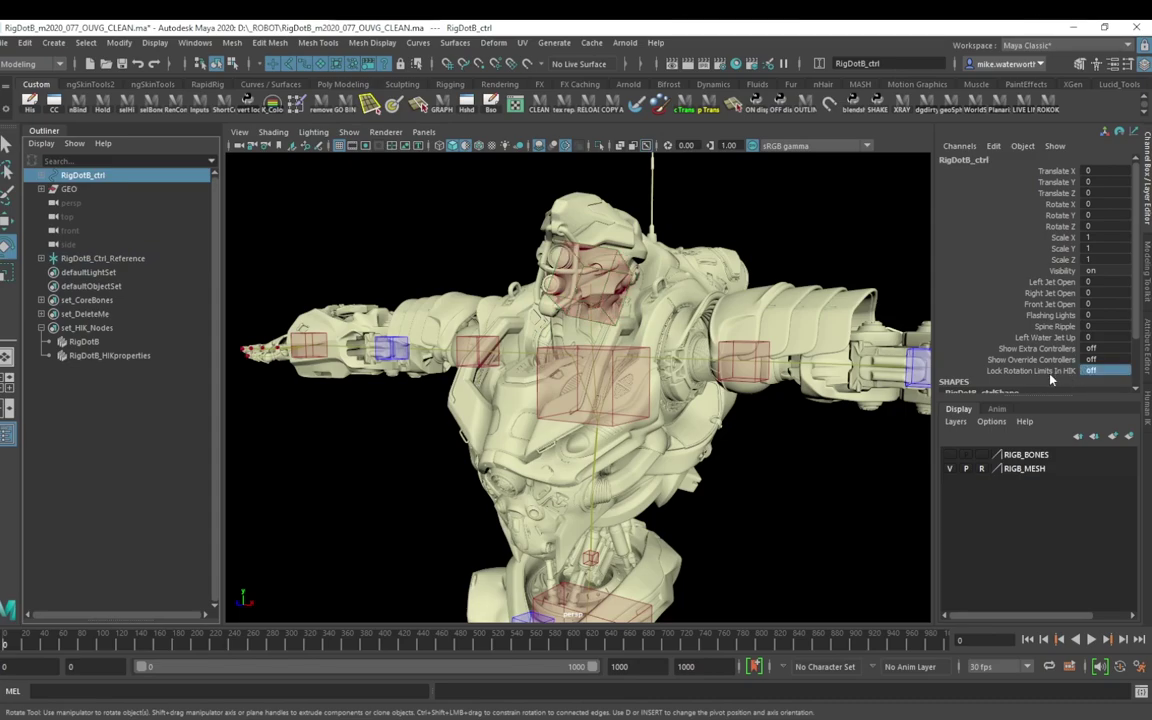
click(563, 330)
drag(563, 330, 632, 302)
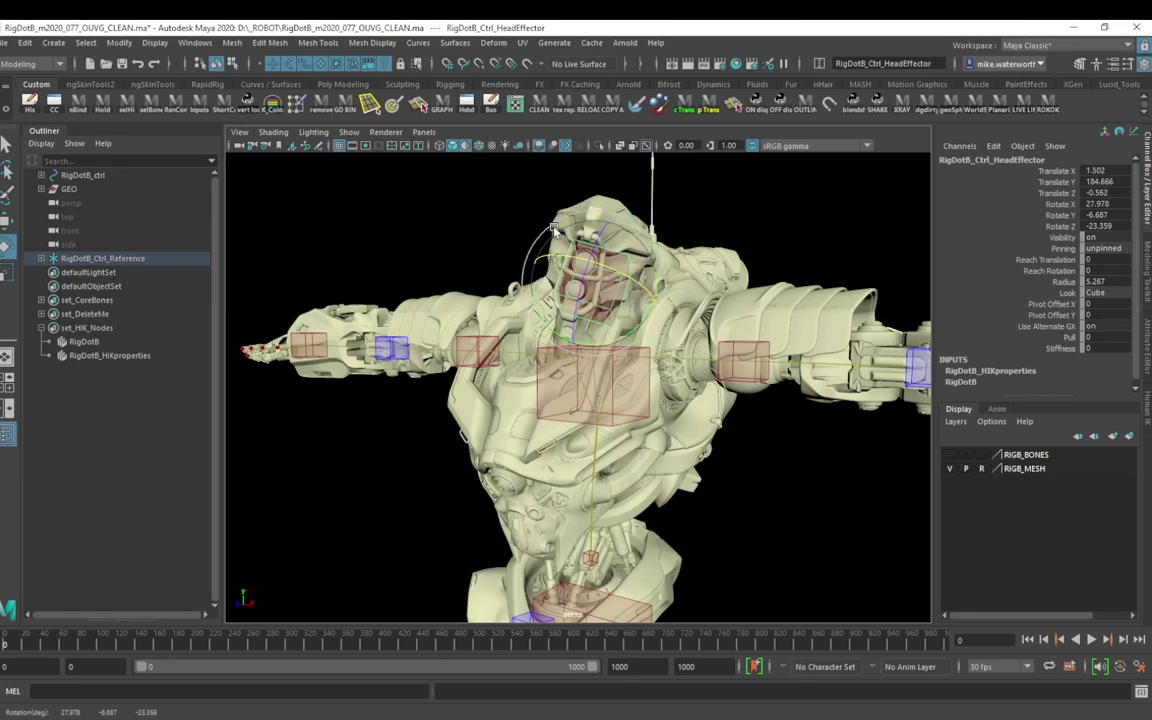
drag(589, 253, 634, 192)
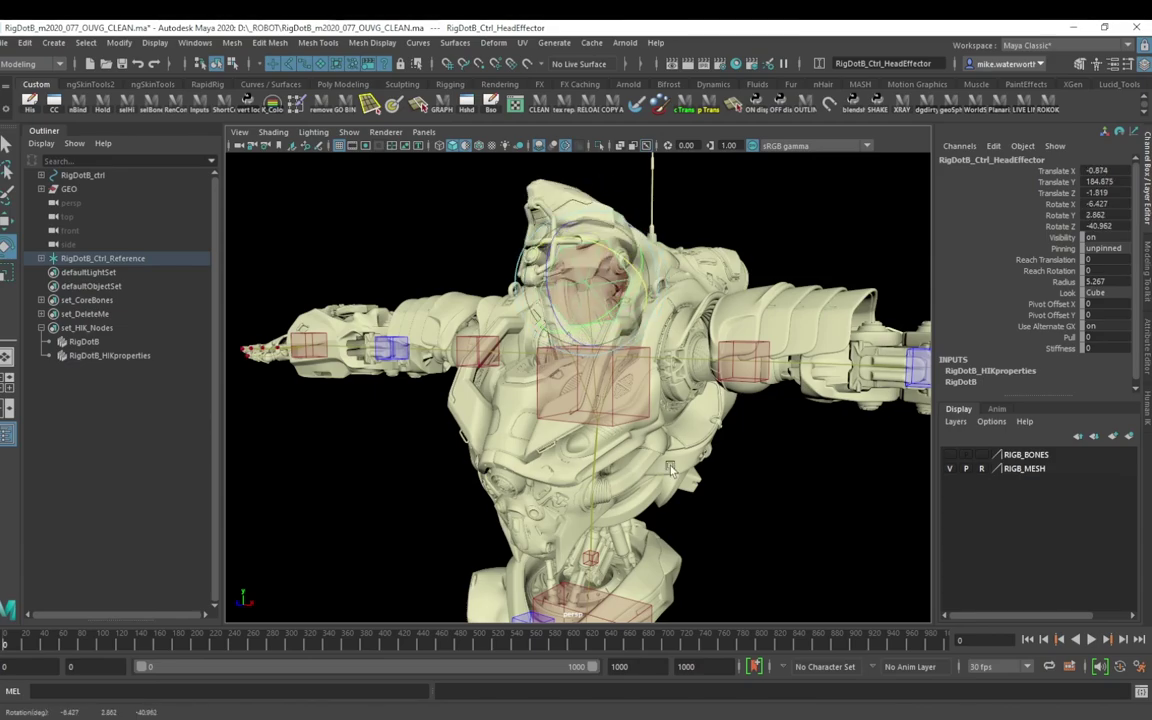
alt+right_drag(652, 455, 590, 400)
alt+drag(680, 440, 640, 450)
alt+middle_drag(655, 480, 612, 321)
alt+right_drag(612, 321, 585, 493)
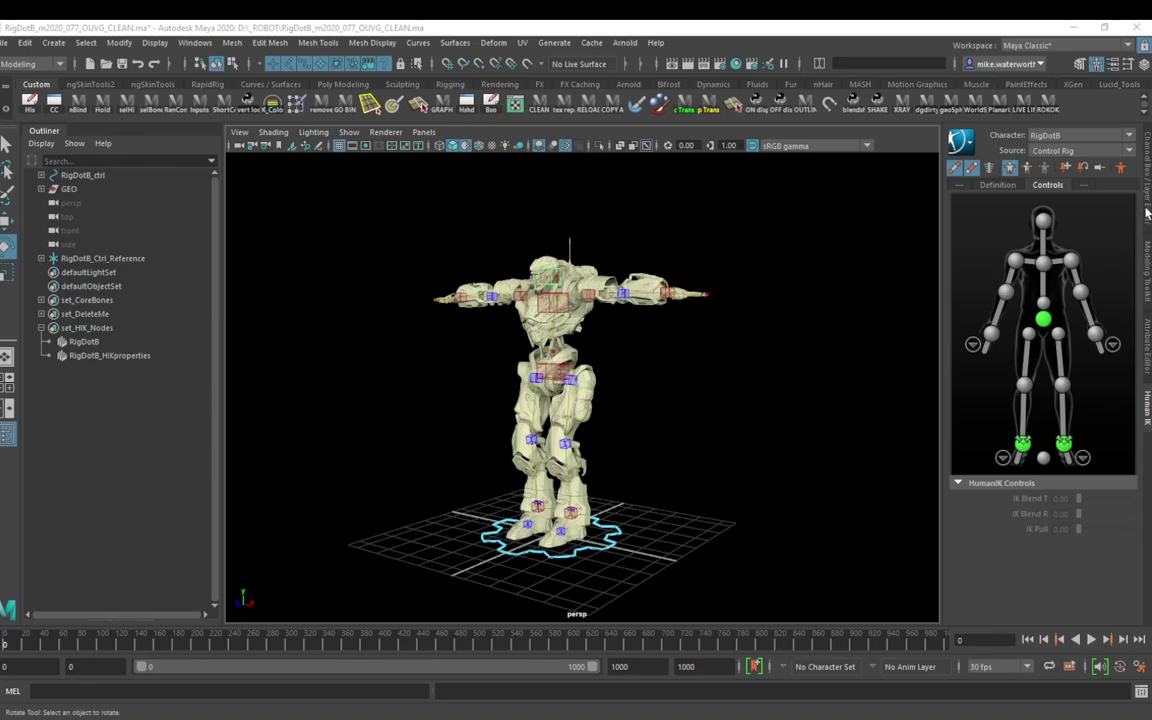
Step: Set Foot Floor Contact to Off in the Feet settings of RigDotB_HIKproperties, and return to the HumanIK controls
click(105, 356)
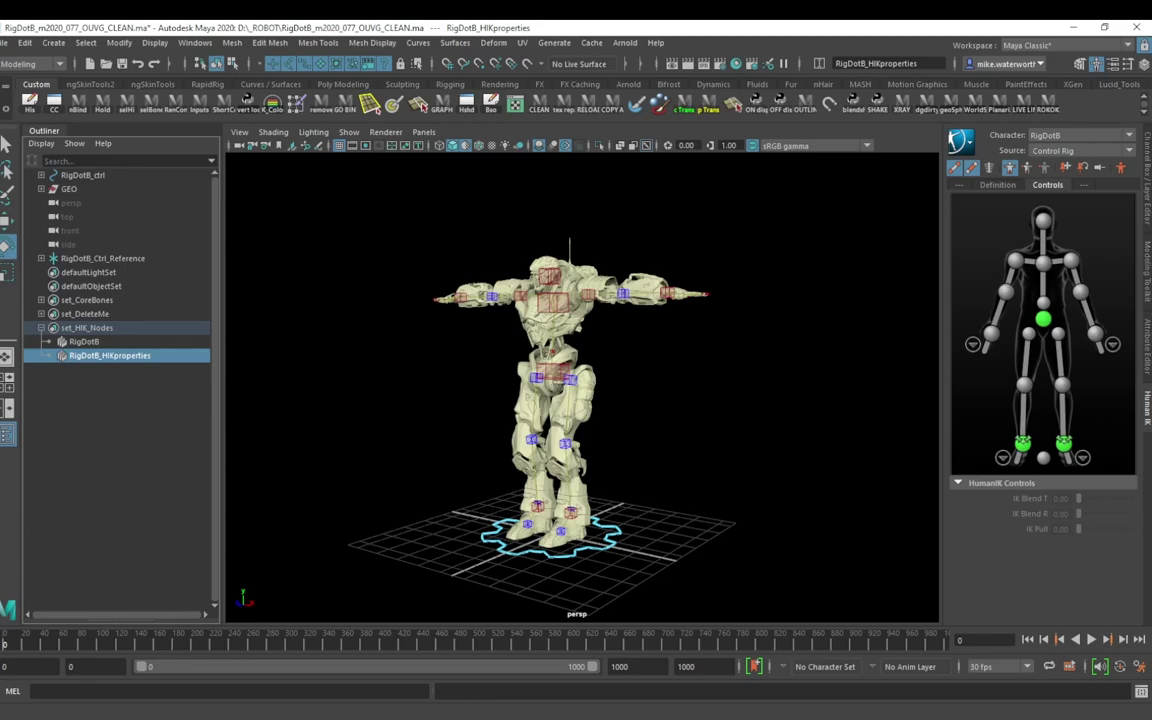
click(1146, 337)
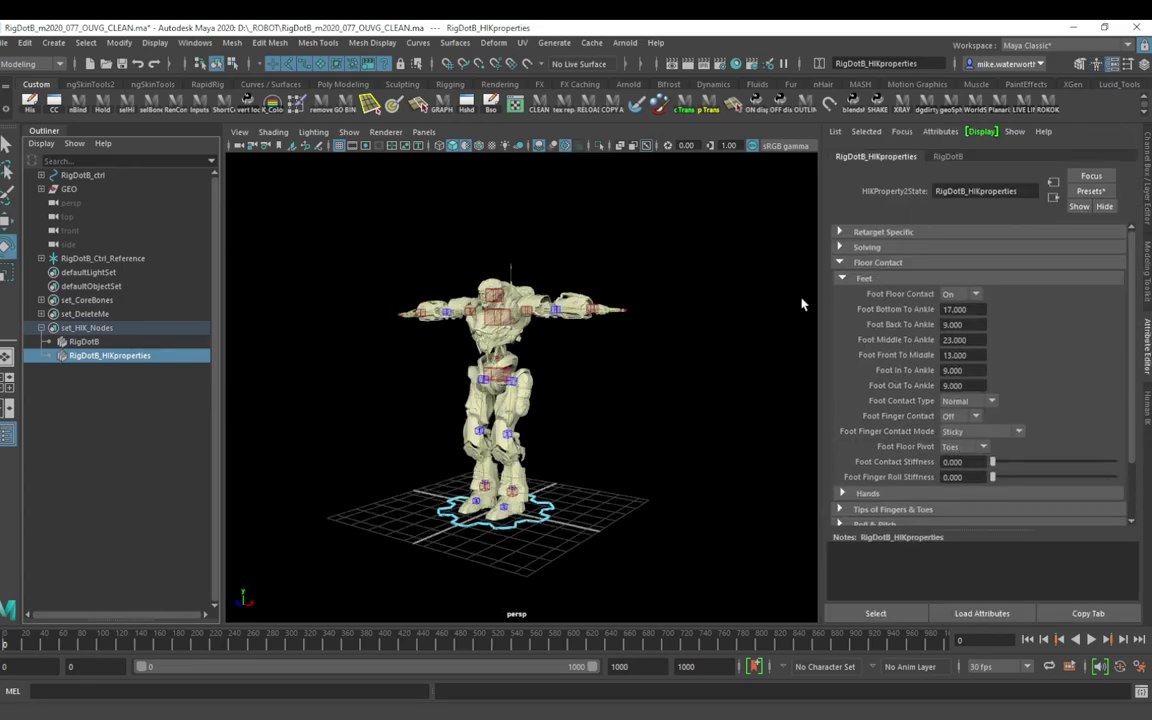
click(843, 278)
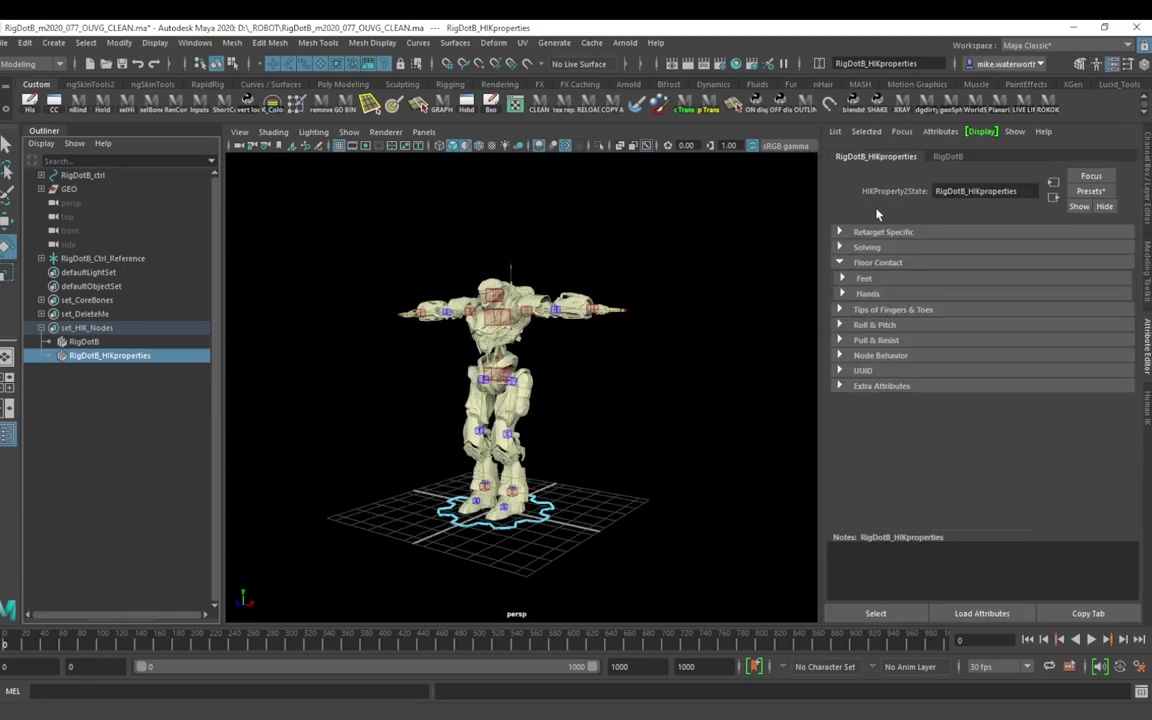
click(842, 279)
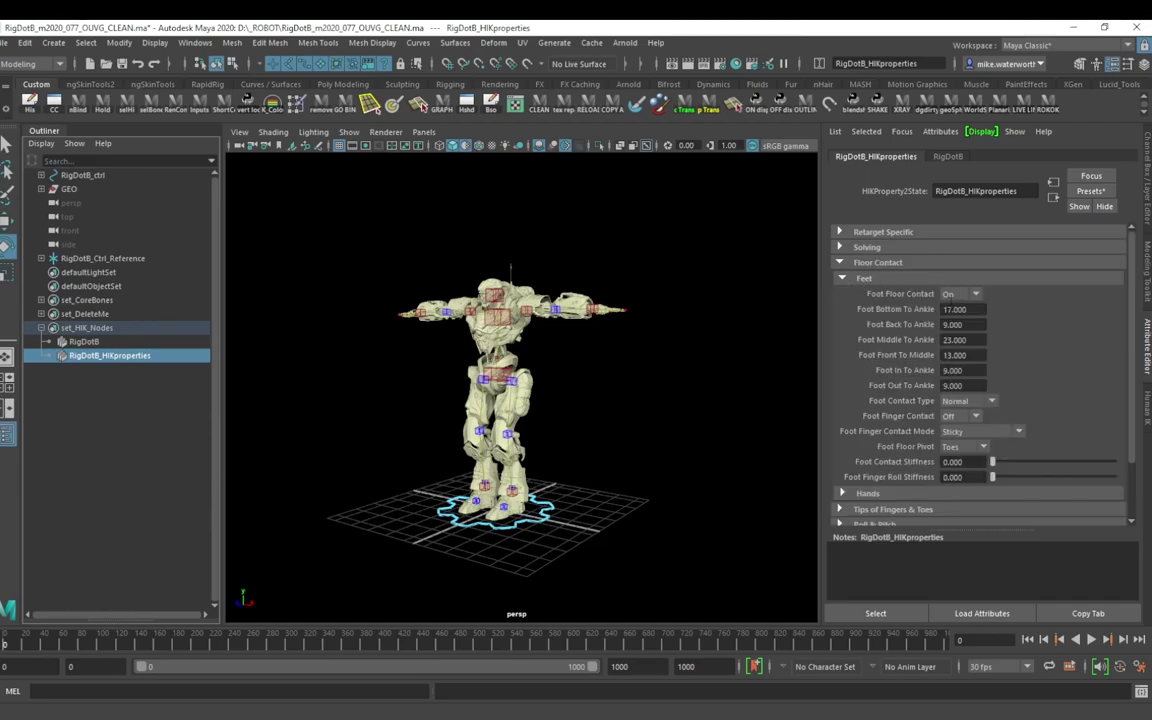
click(959, 323)
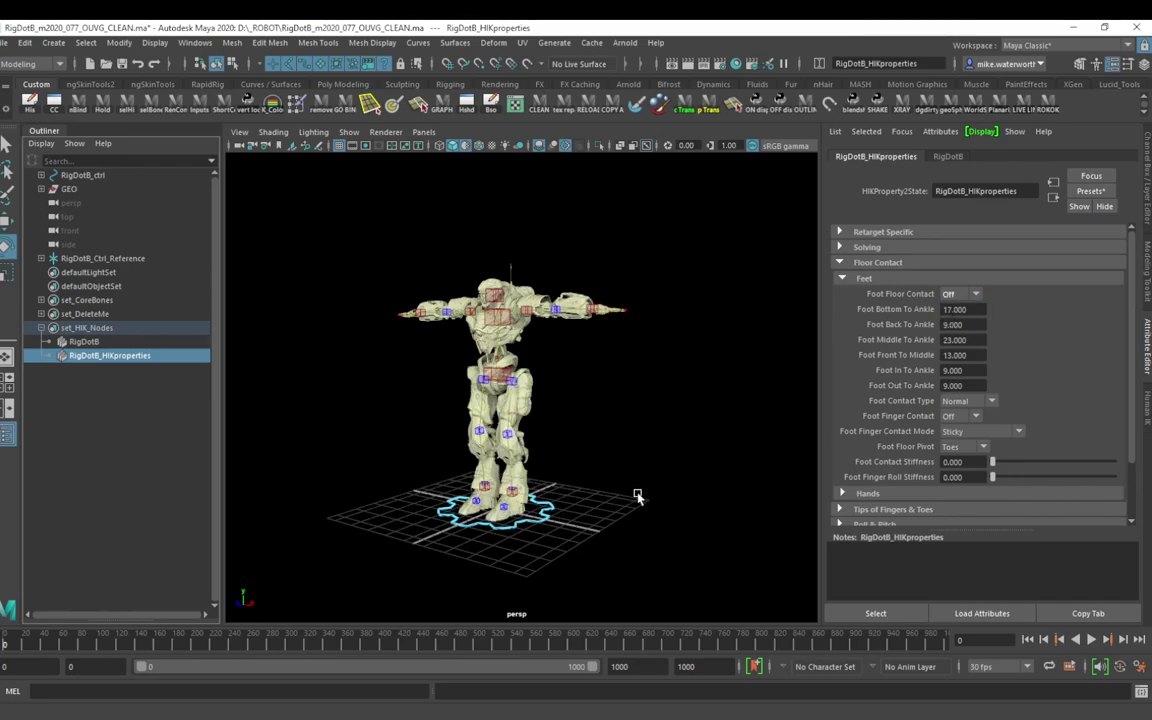
alt+right_drag(609, 440, 1121, 118)
click(1143, 170)
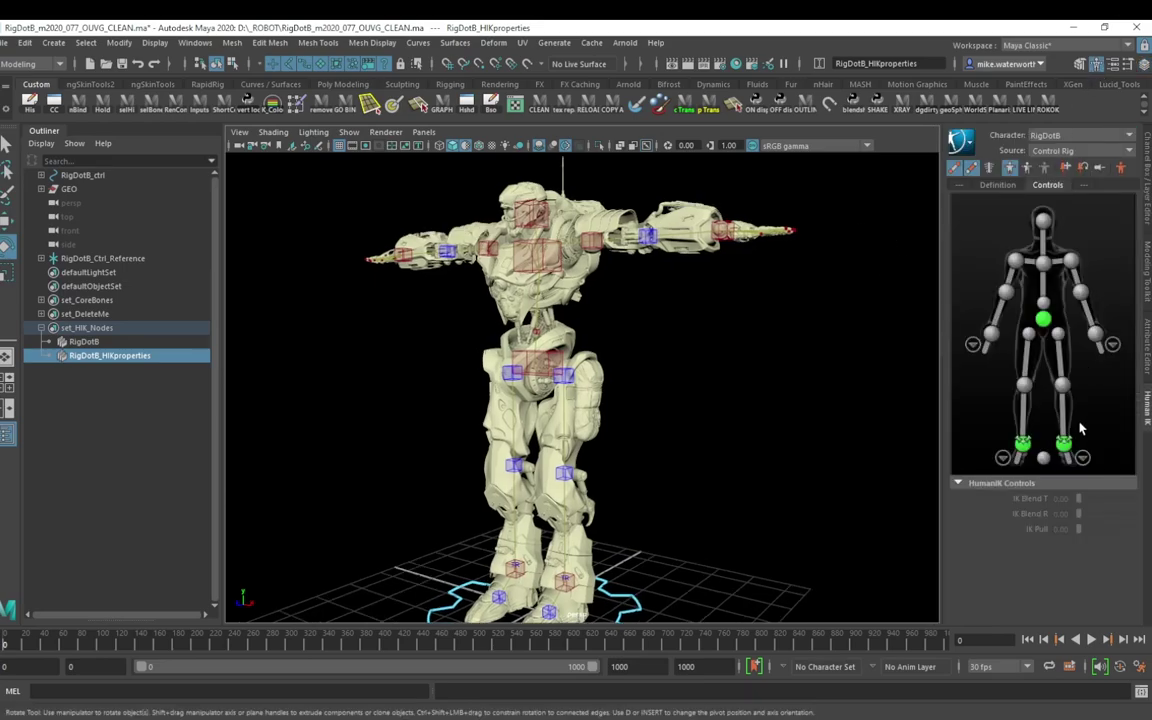
Step: Turn off translation and rotation pinning for the left and right ankle effectors
click(1063, 445)
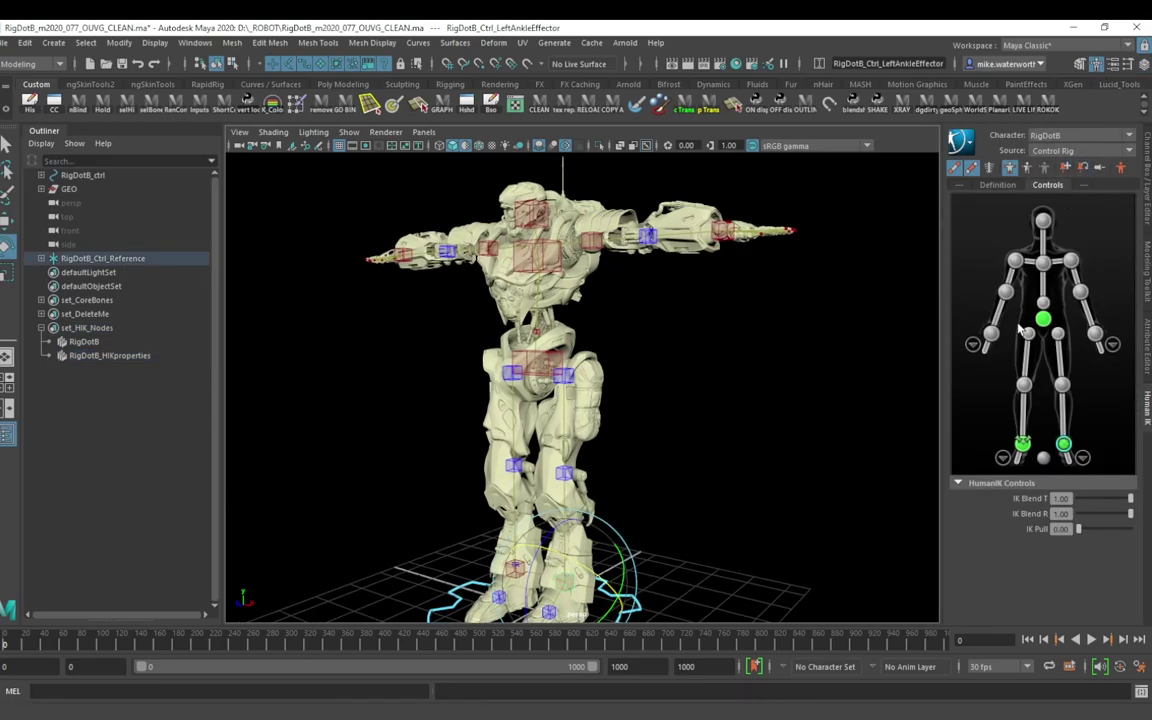
click(1023, 447)
click(1066, 170)
click(1083, 169)
Step: Move the hips effector straight down to test the unpinned feet against the floor with floor contact off
alt+right_drag(653, 357, 597, 382)
alt+middle_drag(597, 382, 609, 325)
click(1042, 327)
key(w)
drag(565, 250, 565, 303)
alt+drag(717, 489, 726, 487)
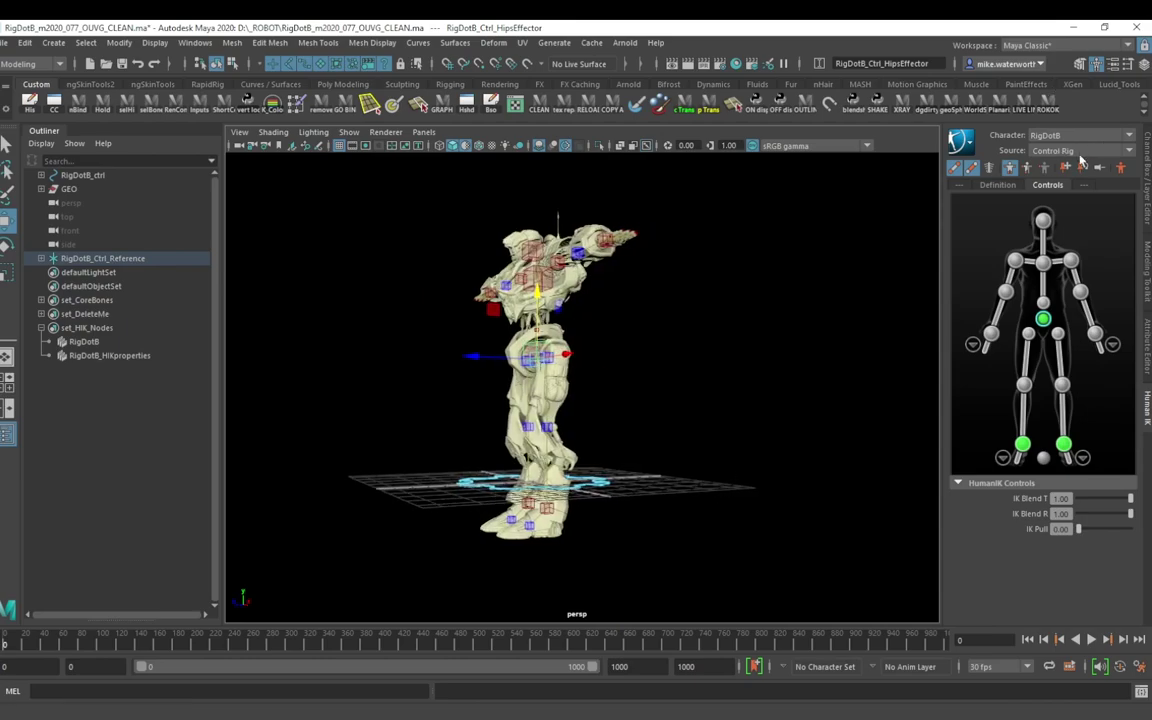
Step: Set Foot Floor Contact to On in the Feet settings of RigDotB_HIKproperties
click(108, 356)
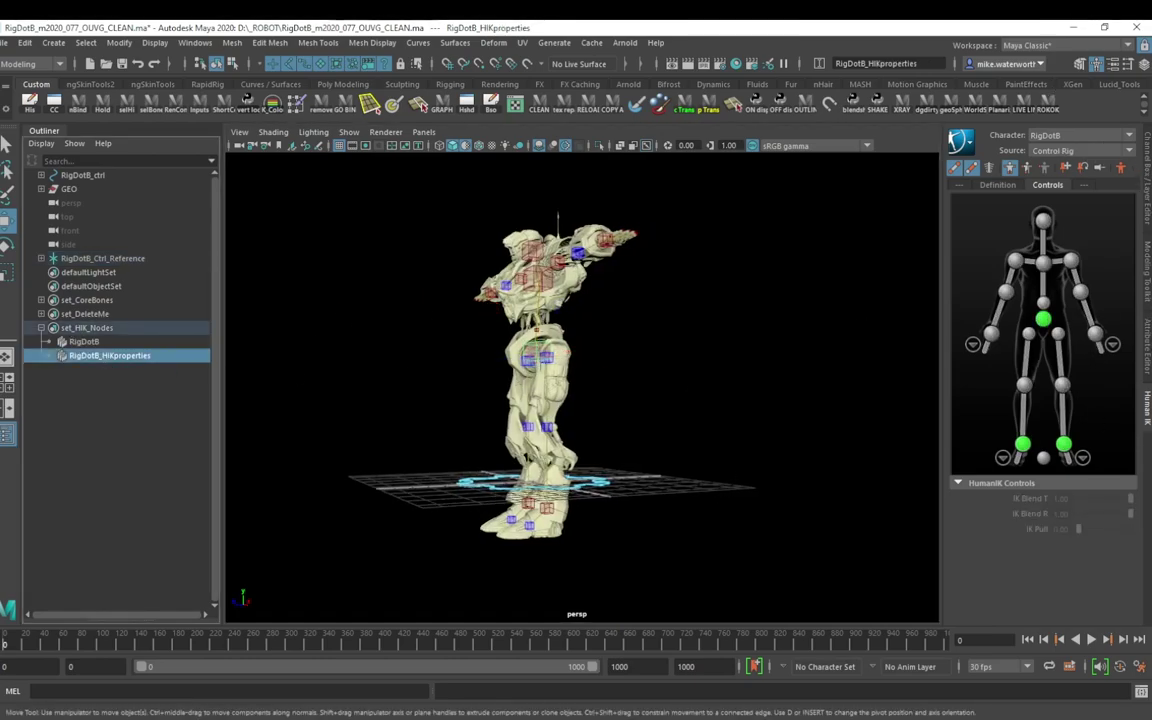
key(ctrl+a)
click(955, 294)
click(866, 296)
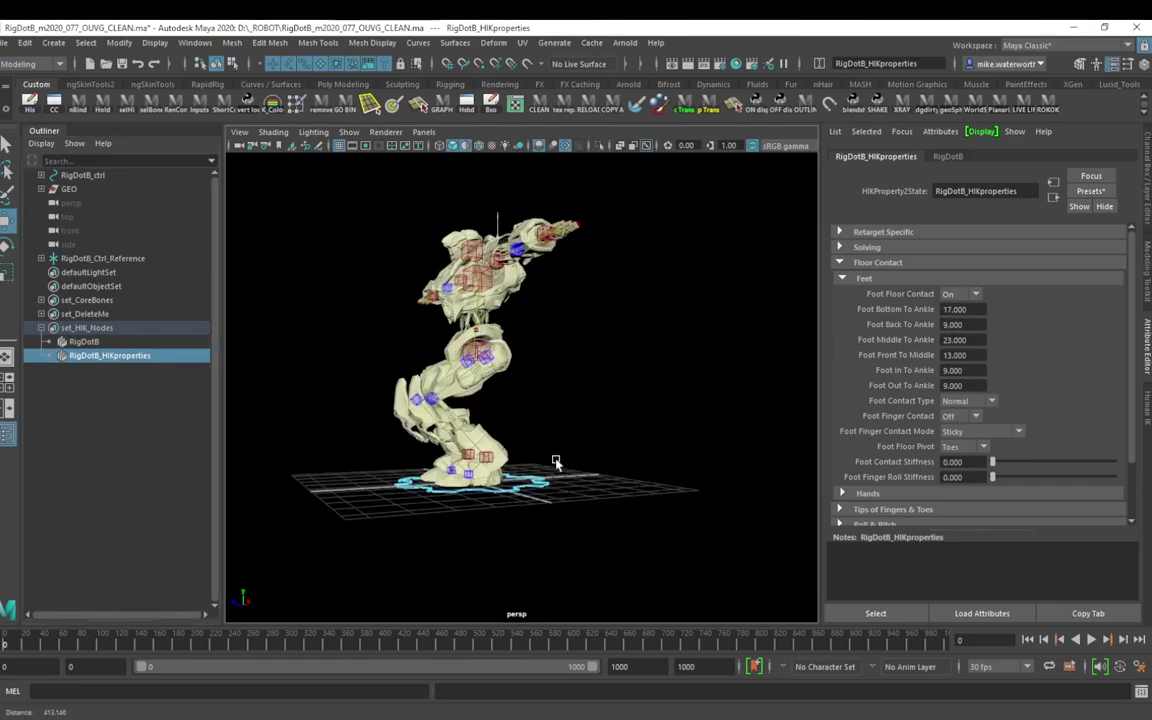
Step: Test floor contact by moving the left ankle effector up and outward to about 32, 18 and 1 in X, Y and Z
alt+drag(590, 443, 627, 478)
scroll(592, 418, down, 4)
scroll(591, 418, up, 3)
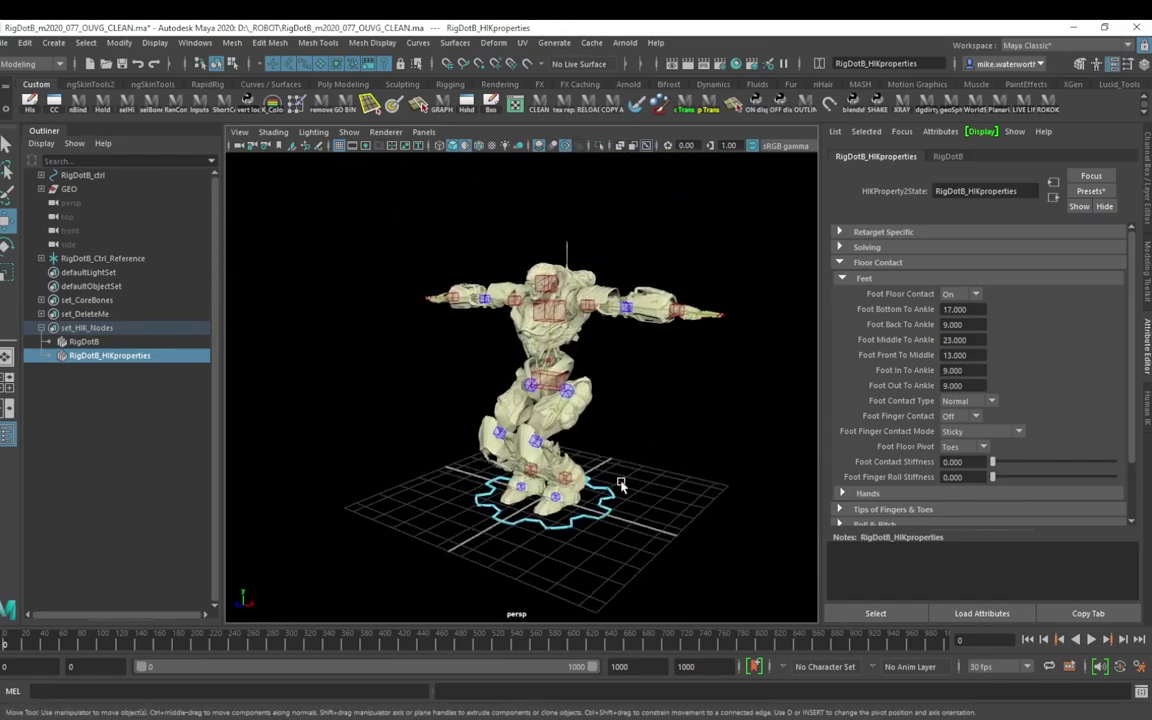
click(565, 481)
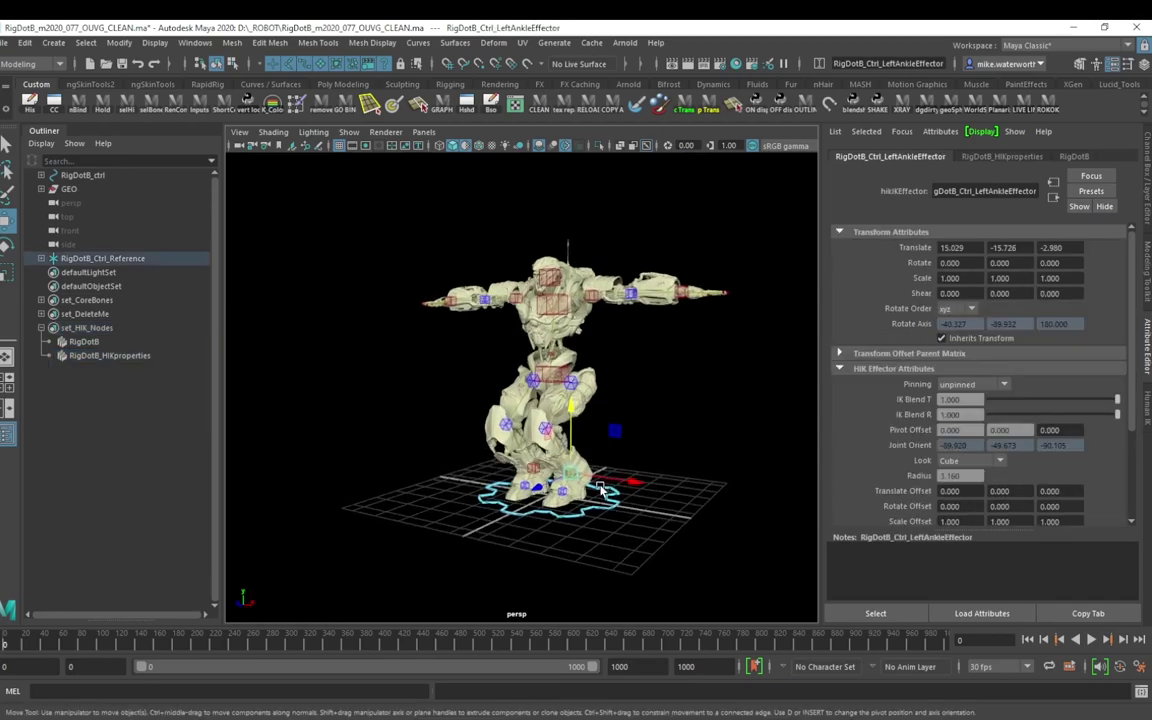
mouse_move(577, 421)
mouse_down()
mouse_move(567, 464)
mouse_move(562, 419)
mouse_up()
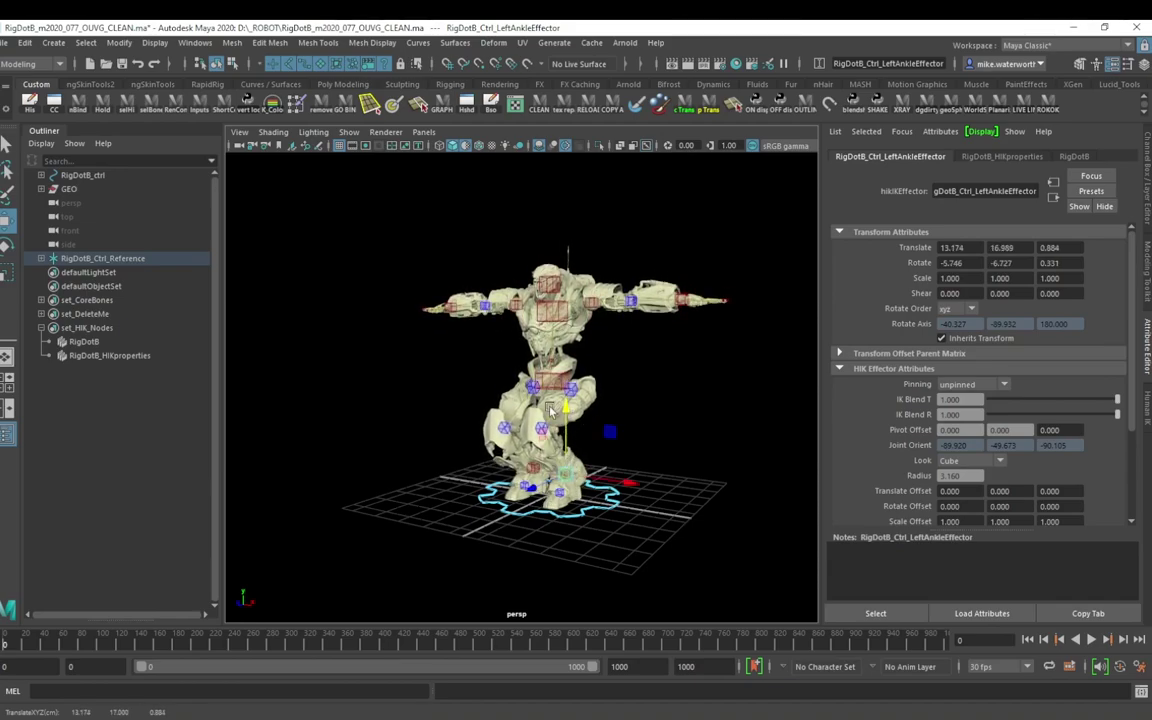
drag(630, 482, 567, 508)
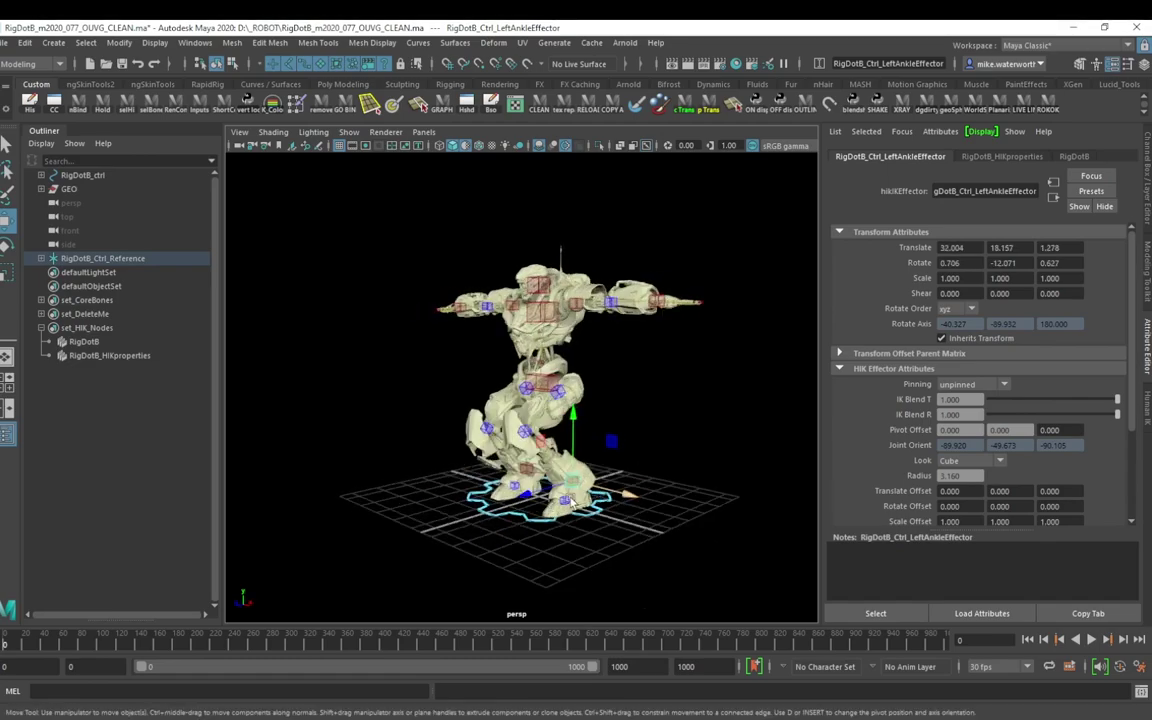
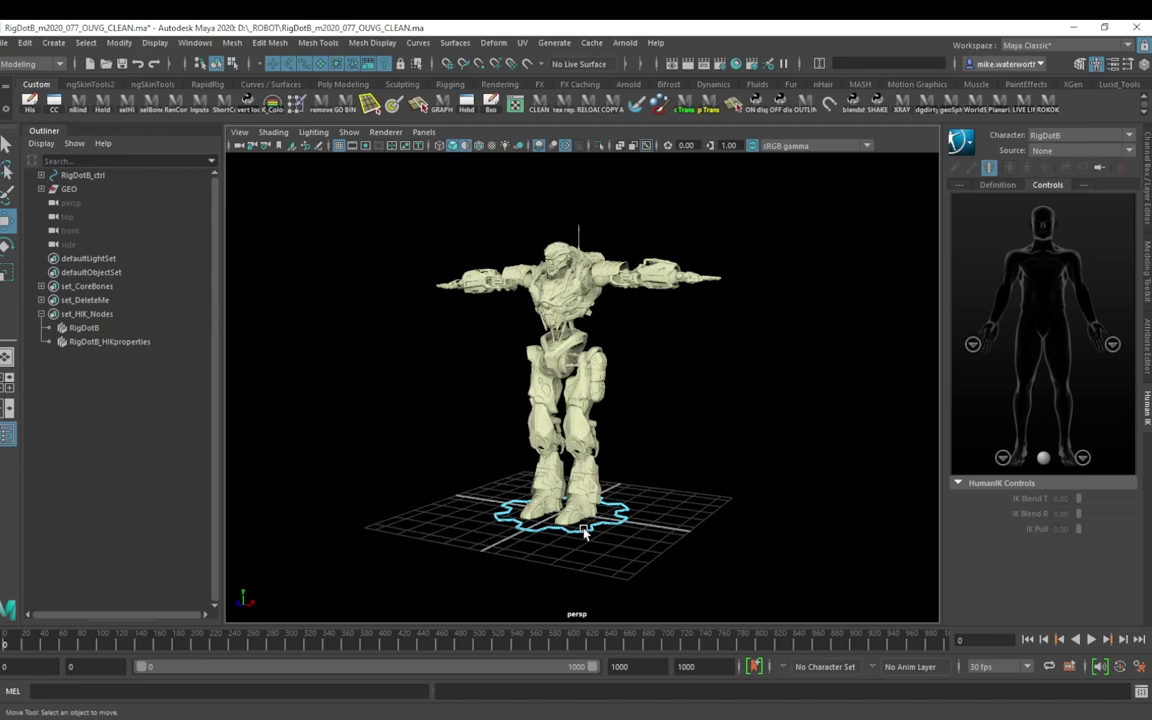
Step: Reference the morro_motion mid rhythm dance 07 FBX file from D:\_ROBOT into the scene and close the Reference Editor
click(7, 42)
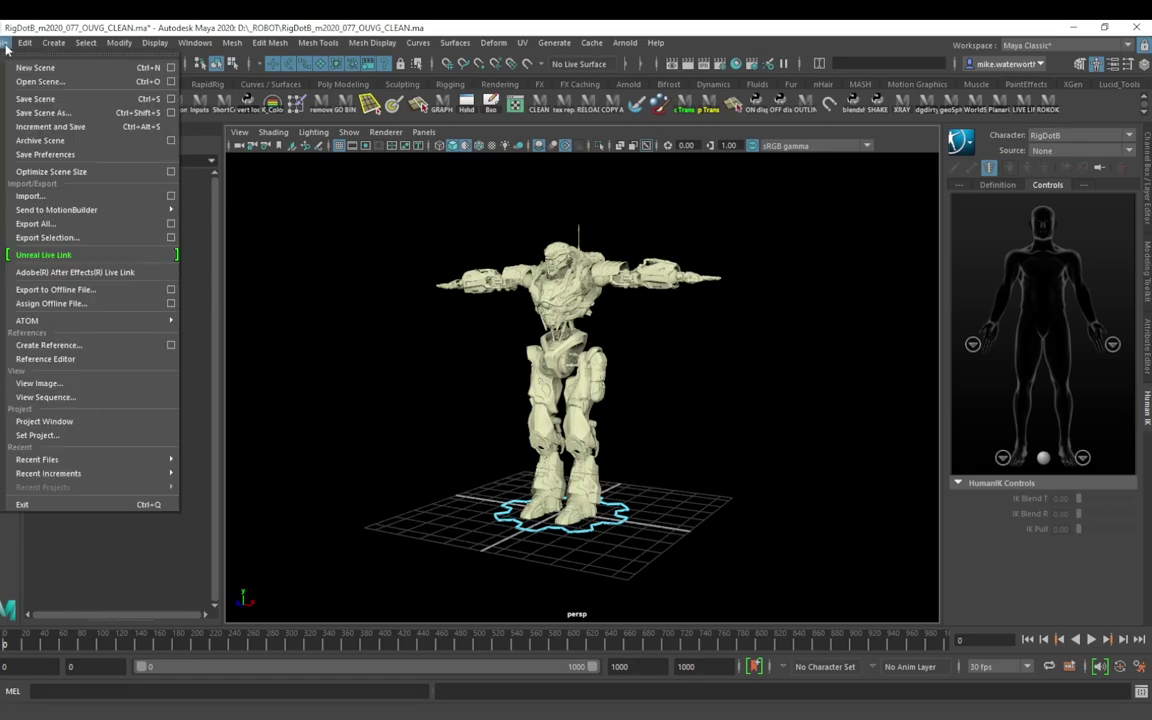
click(48, 362)
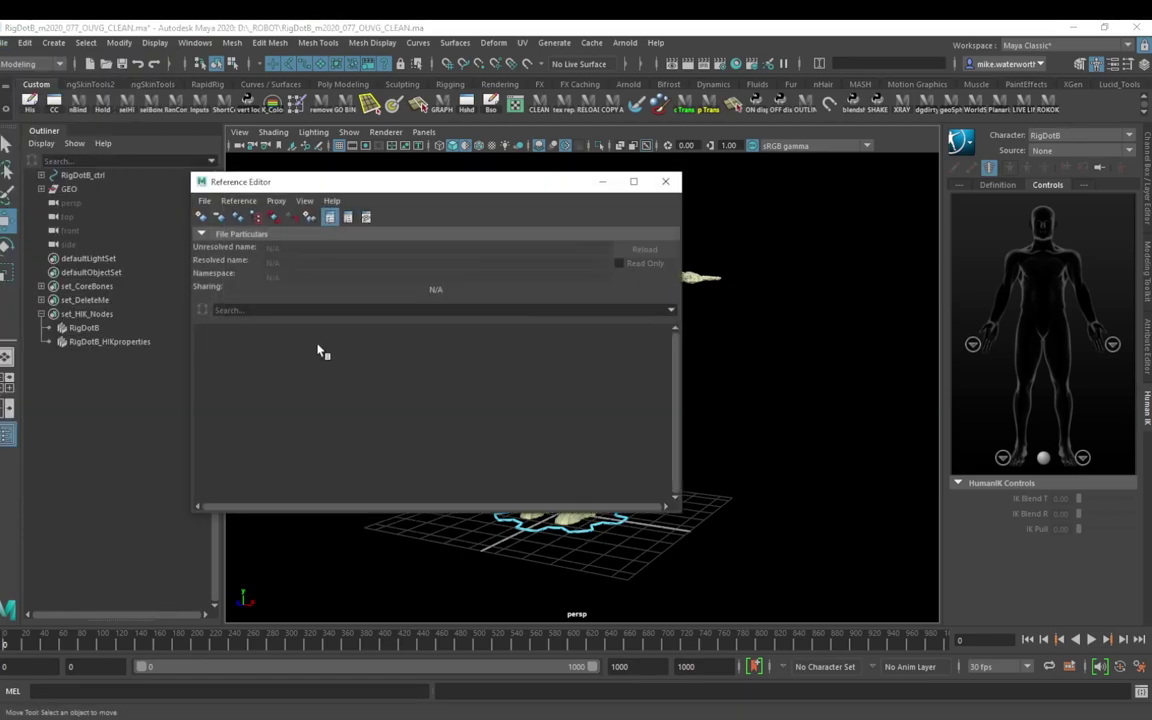
click(205, 218)
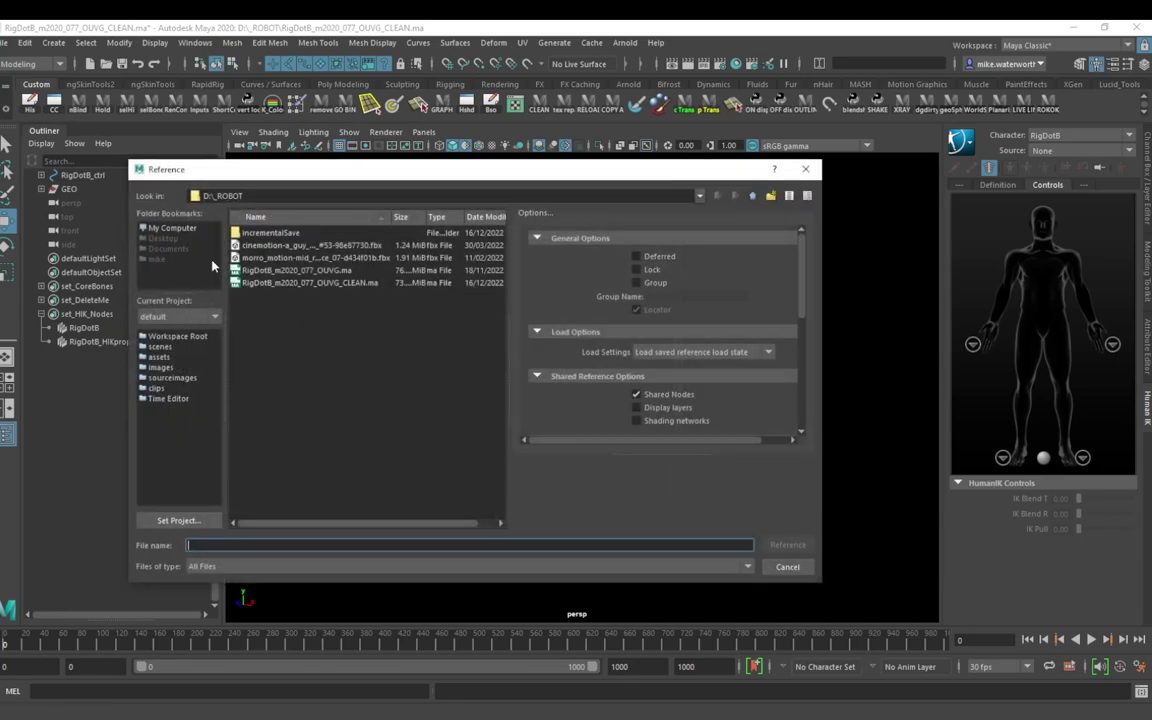
click(326, 247)
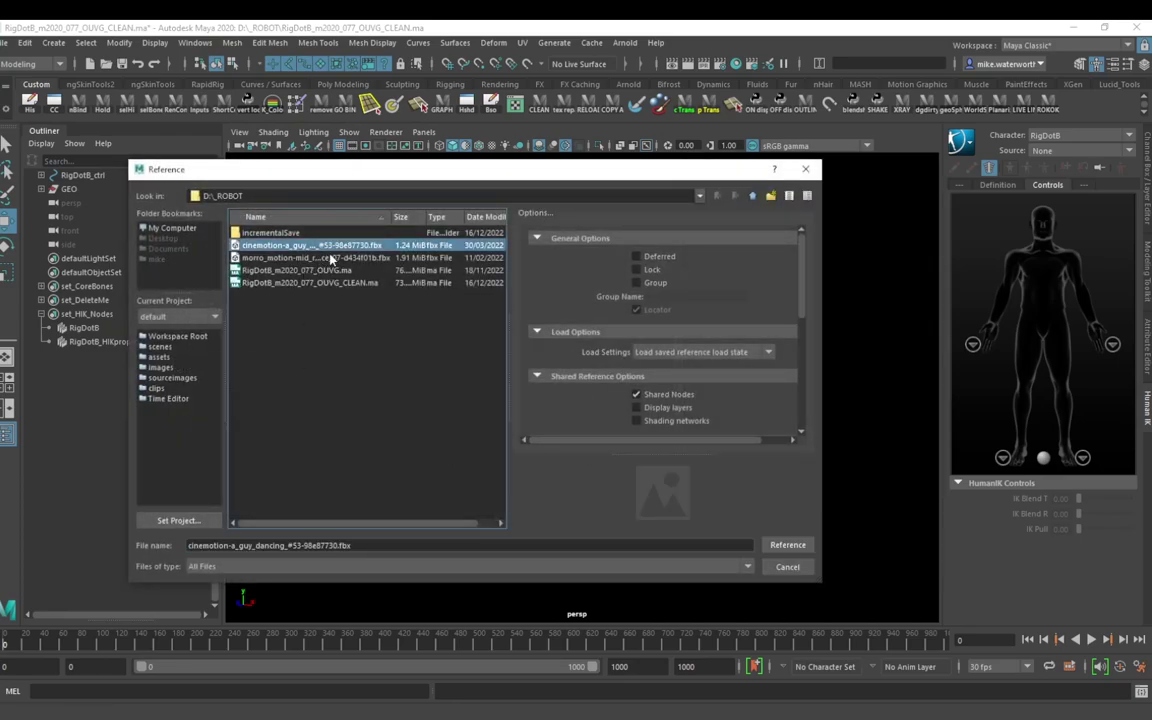
click(331, 258)
click(789, 546)
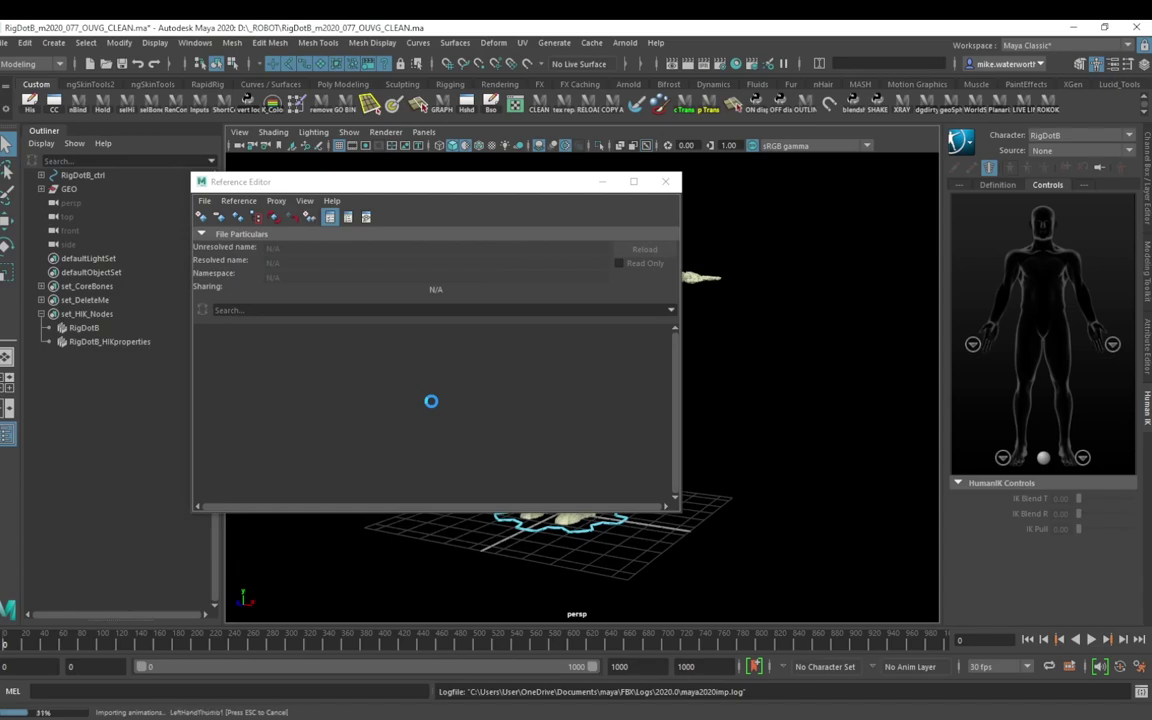
click(665, 181)
Step: Scrub the referenced dance skeleton's motion to frame 401 and inspect its hips and reference root
drag(248, 640, 395, 647)
scroll(732, 488, up, 5)
click(678, 380)
scroll(715, 442, down, 5)
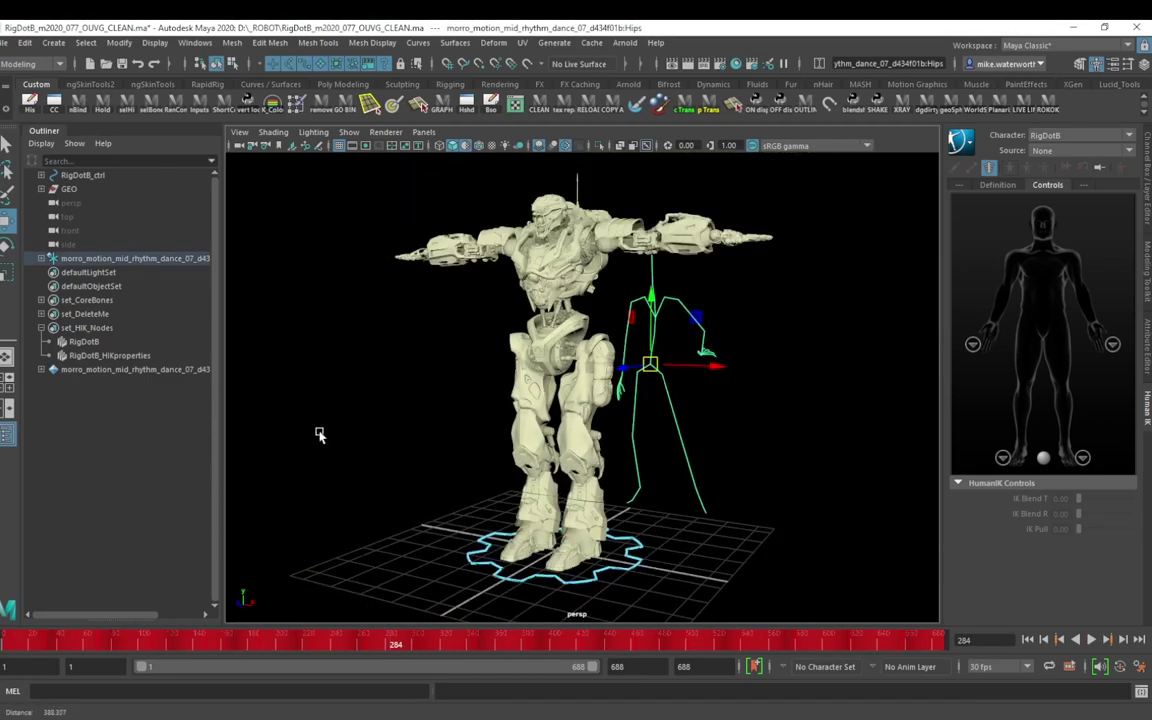
click(176, 258)
alt+drag(832, 402, 784, 408)
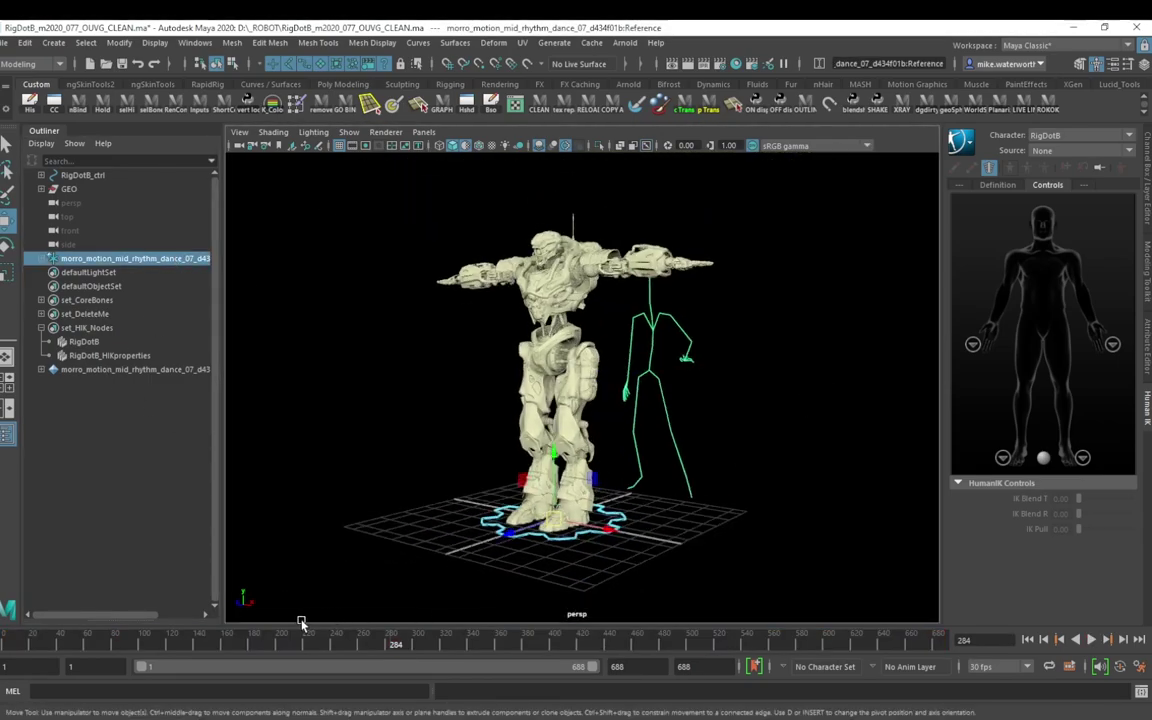
drag(306, 640, 556, 642)
Step: Review the available HumanIK characters and set RigDotB's source to the morro_motion dance character
click(1051, 149)
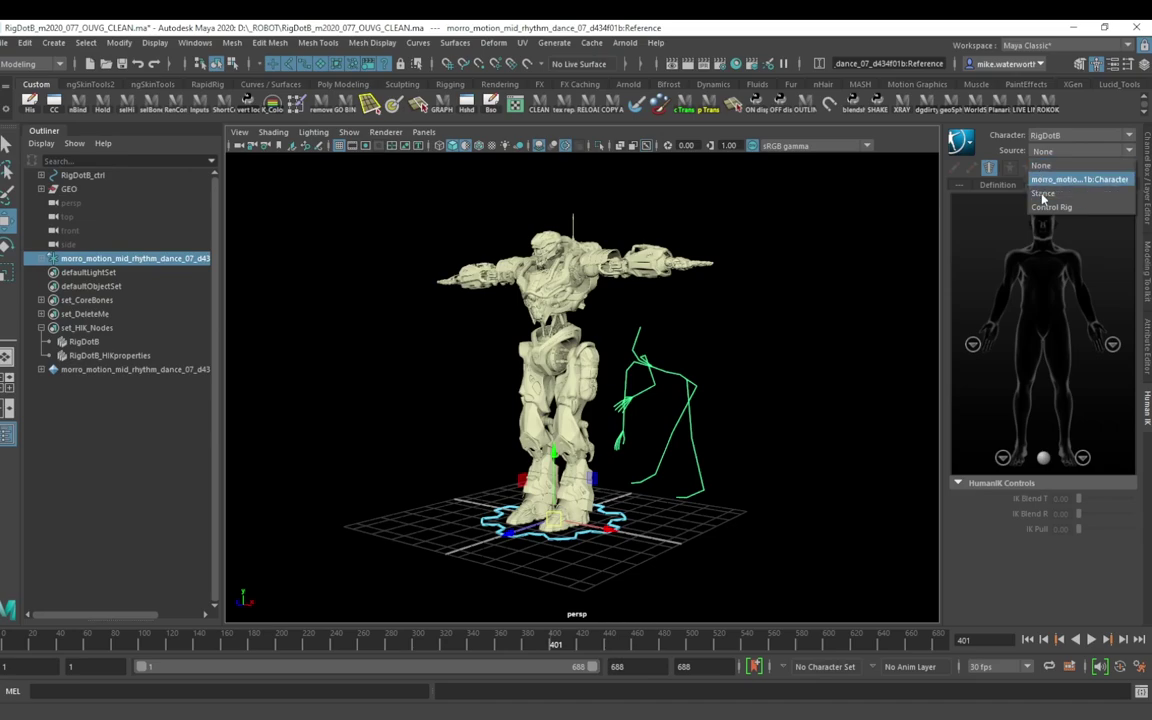
click(1091, 106)
click(1051, 136)
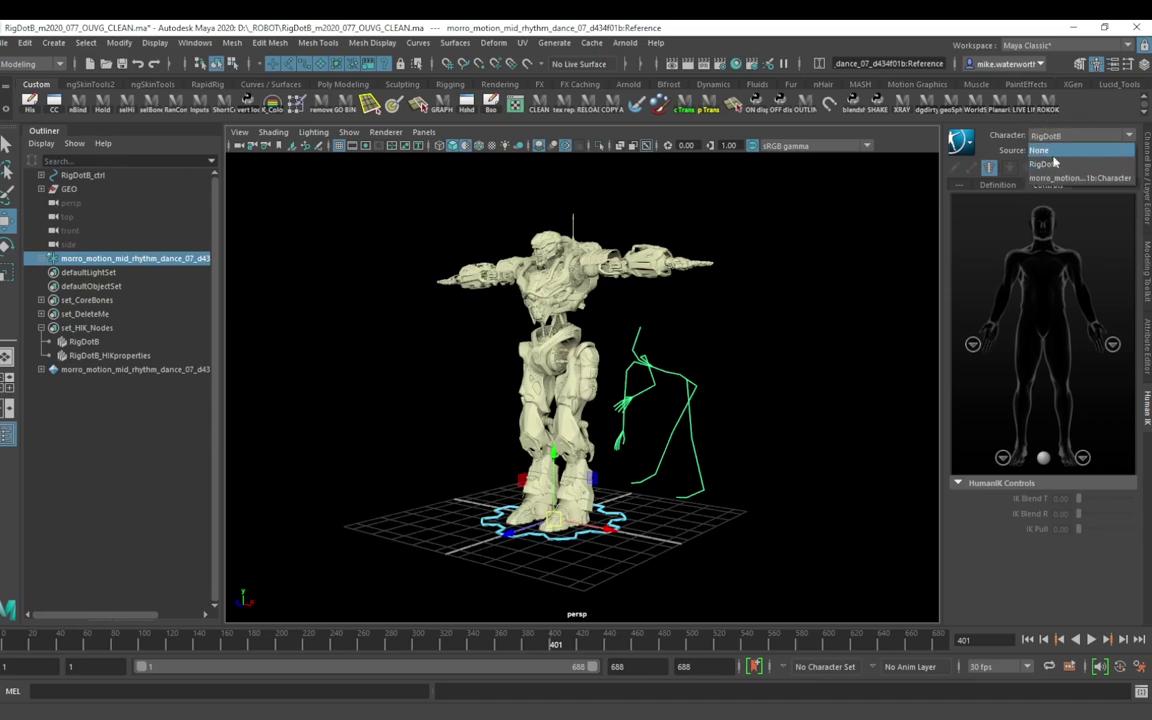
click(1086, 125)
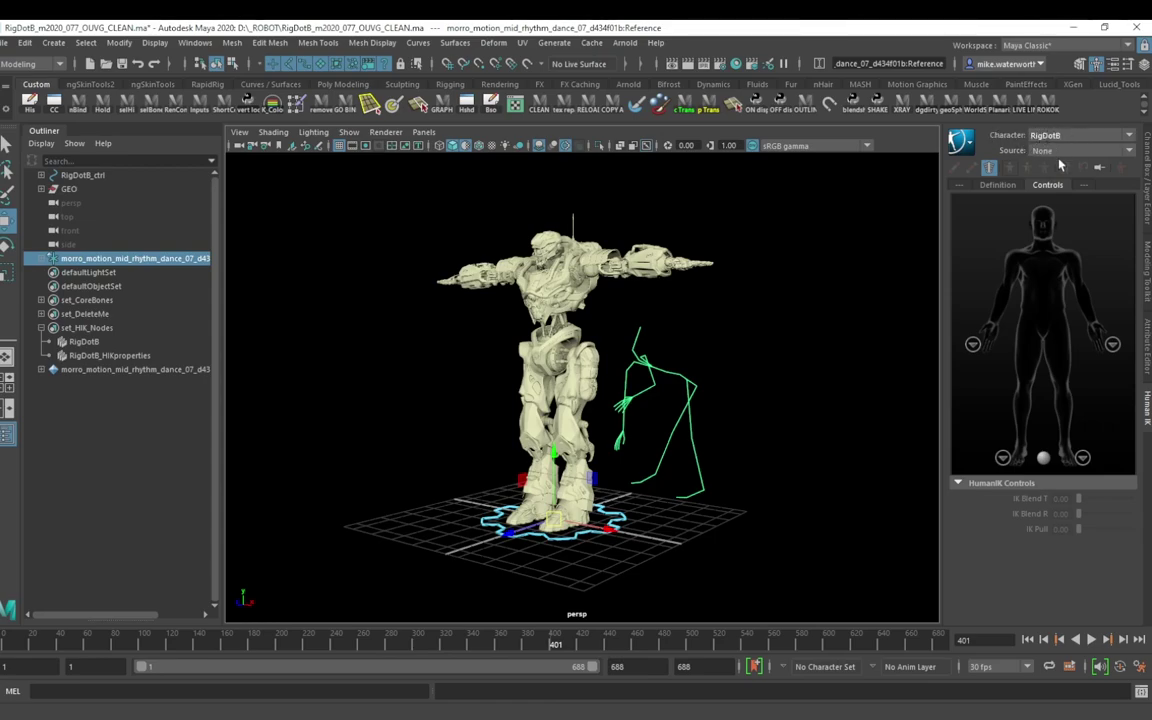
click(1050, 150)
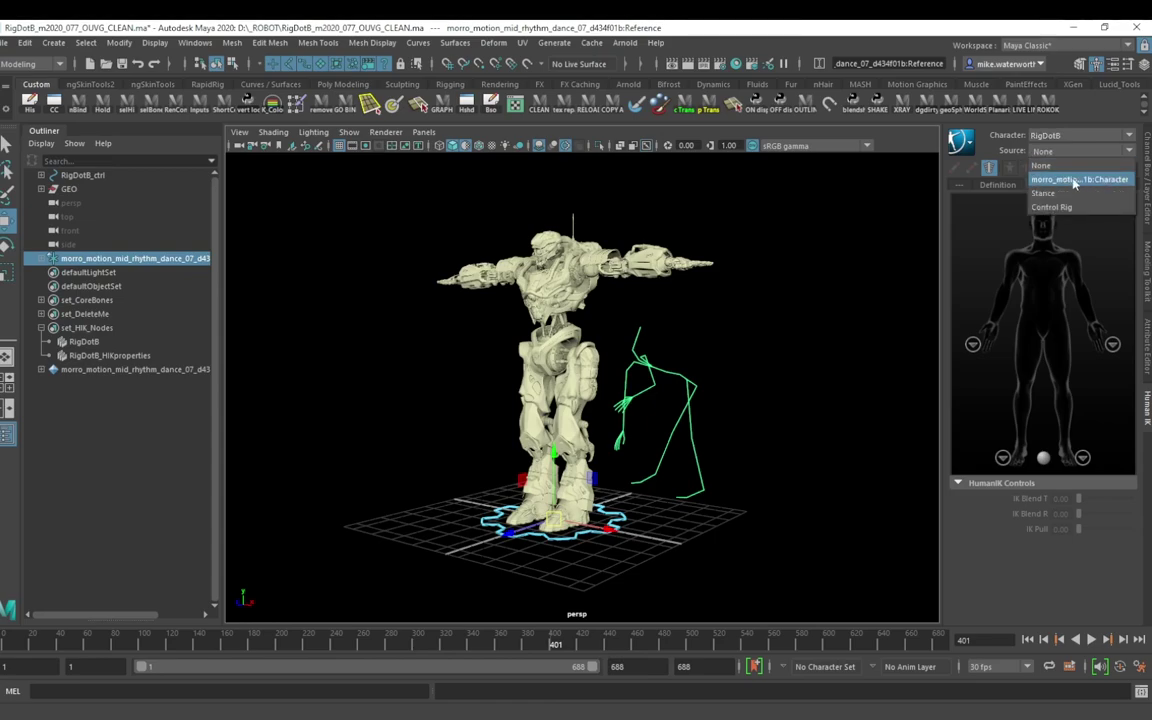
click(1075, 181)
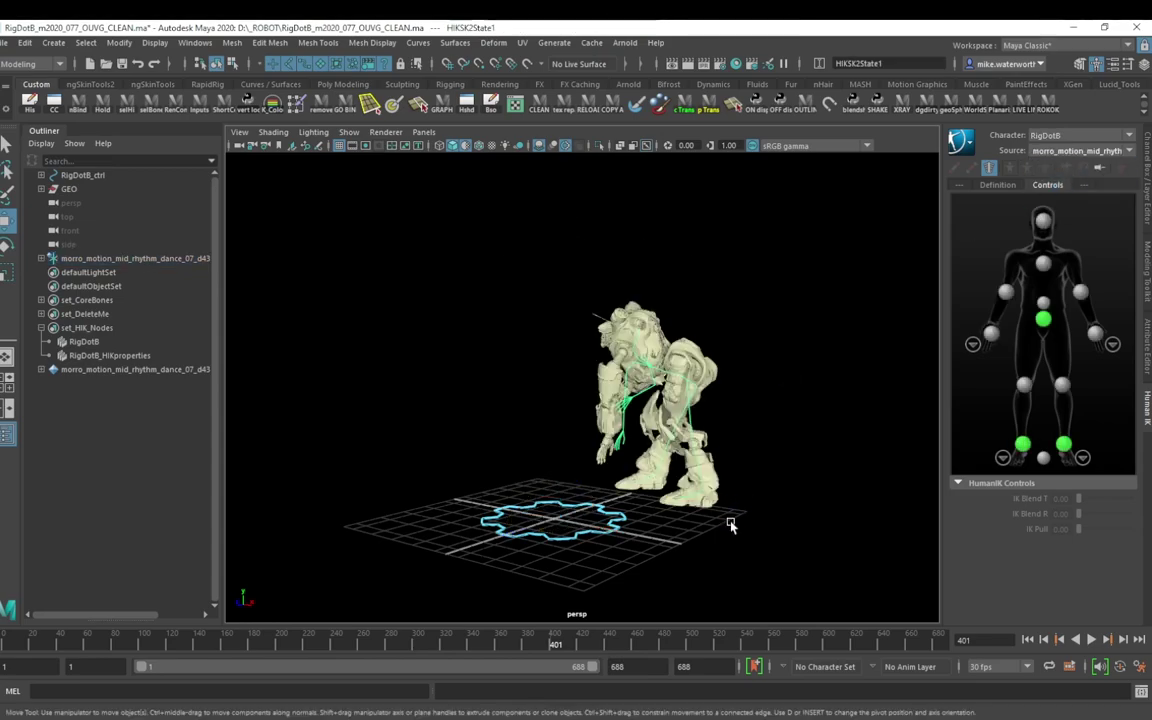
Step: Scrub the retargeted dance on the robot through to frame 688 and examine the pose from several angles
mouse_move(18, 648)
mouse_down()
mouse_move(278, 619)
mouse_move(625, 645)
mouse_move(1039, 651)
mouse_up()
scroll(722, 346, up, 1)
scroll(722, 346, up, 3)
scroll(722, 346, down, 3)
alt+drag(722, 346, 521, 492)
scroll(690, 428, up, 3)
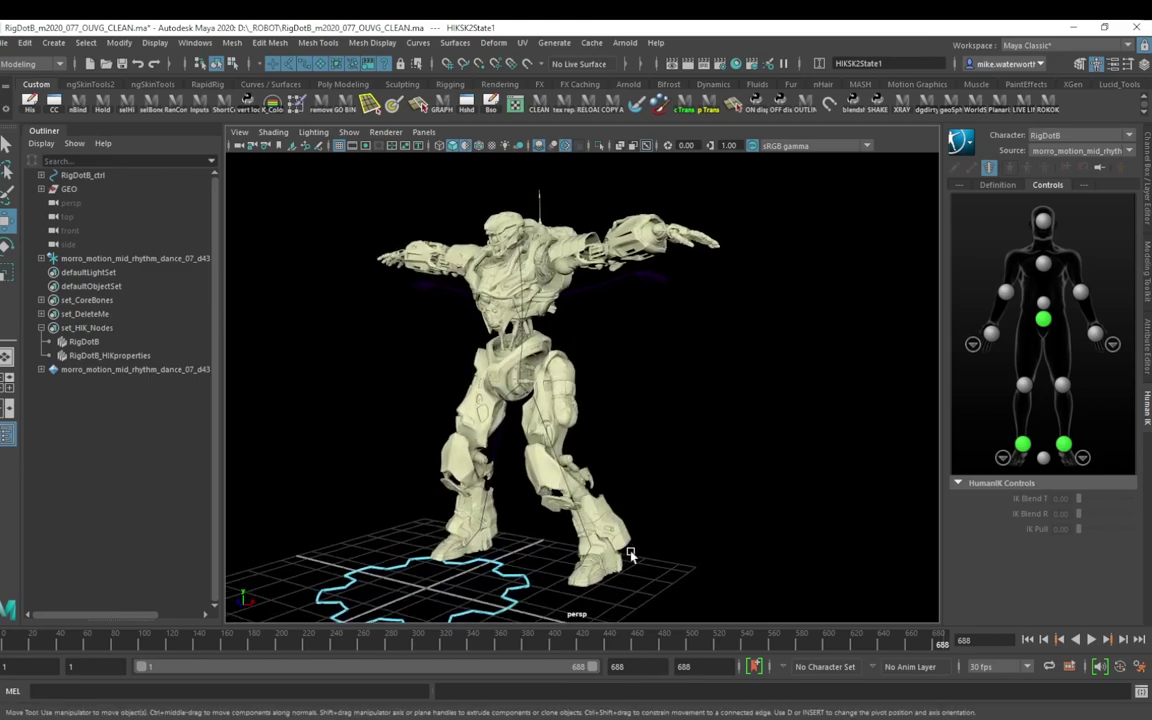
alt+drag(630, 556, 480, 560)
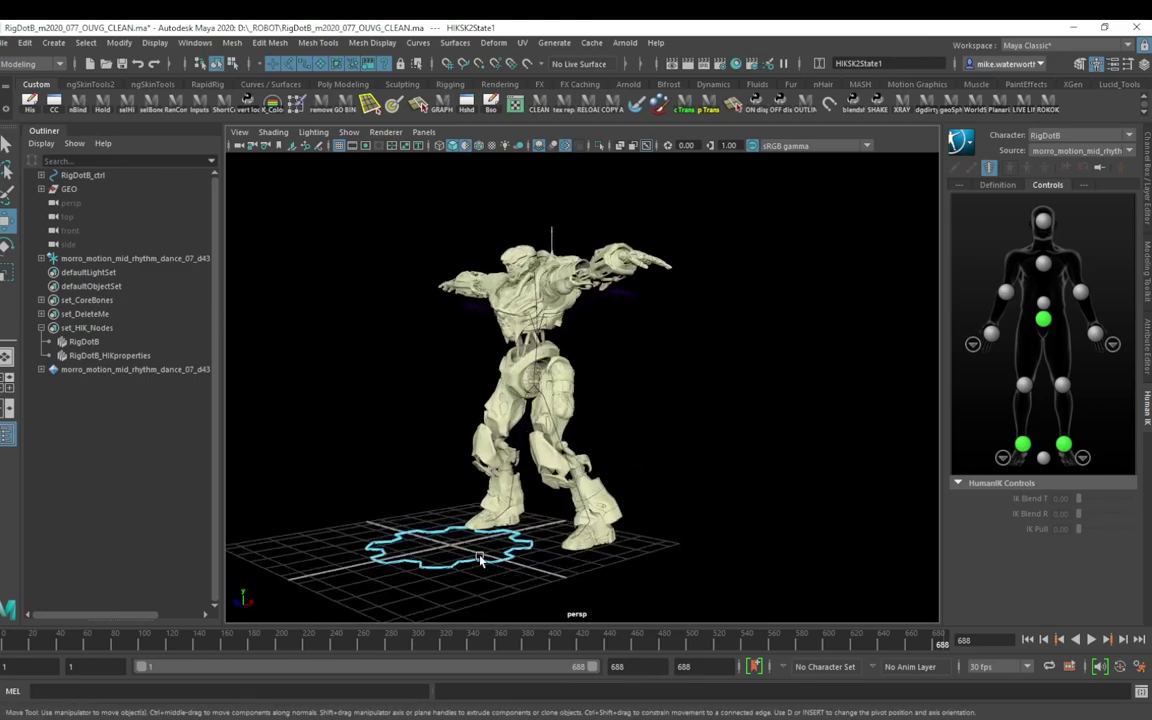
Step: Select RigDotB_ctrl and bring up its Lock Rotation Limits In HIK attribute
click(480, 560)
click(1146, 172)
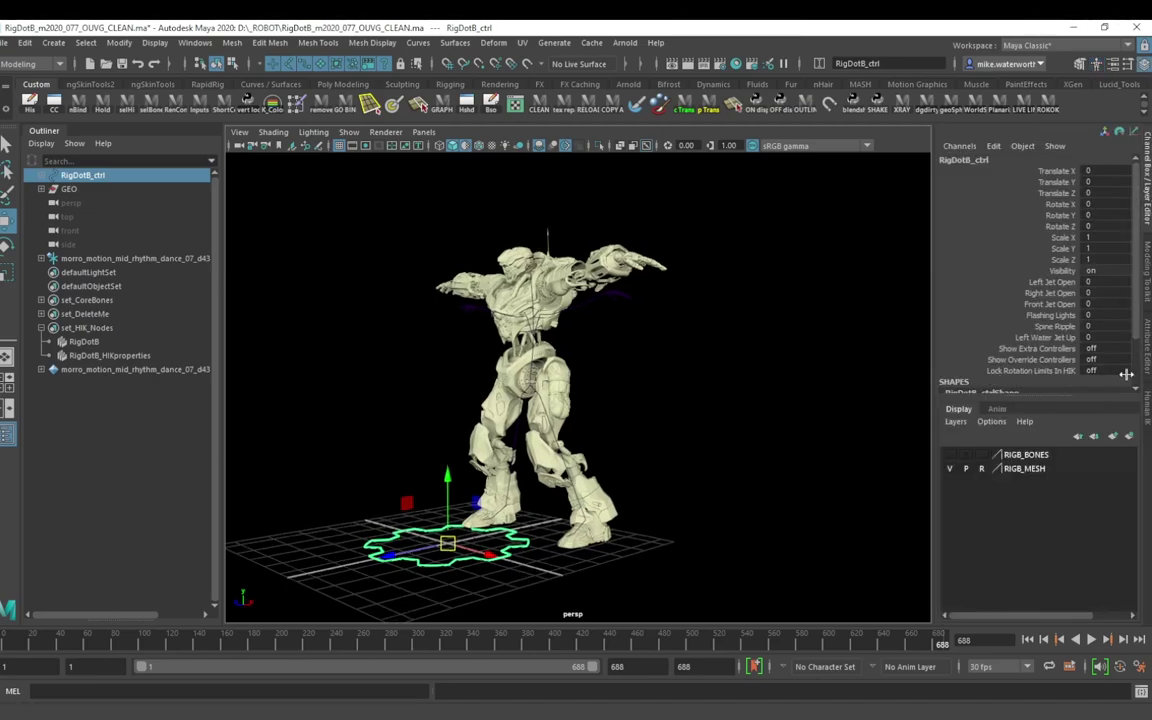
scroll(620, 408, up, 3)
alt+drag(620, 408, 918, 398)
scroll(688, 382, down, 3)
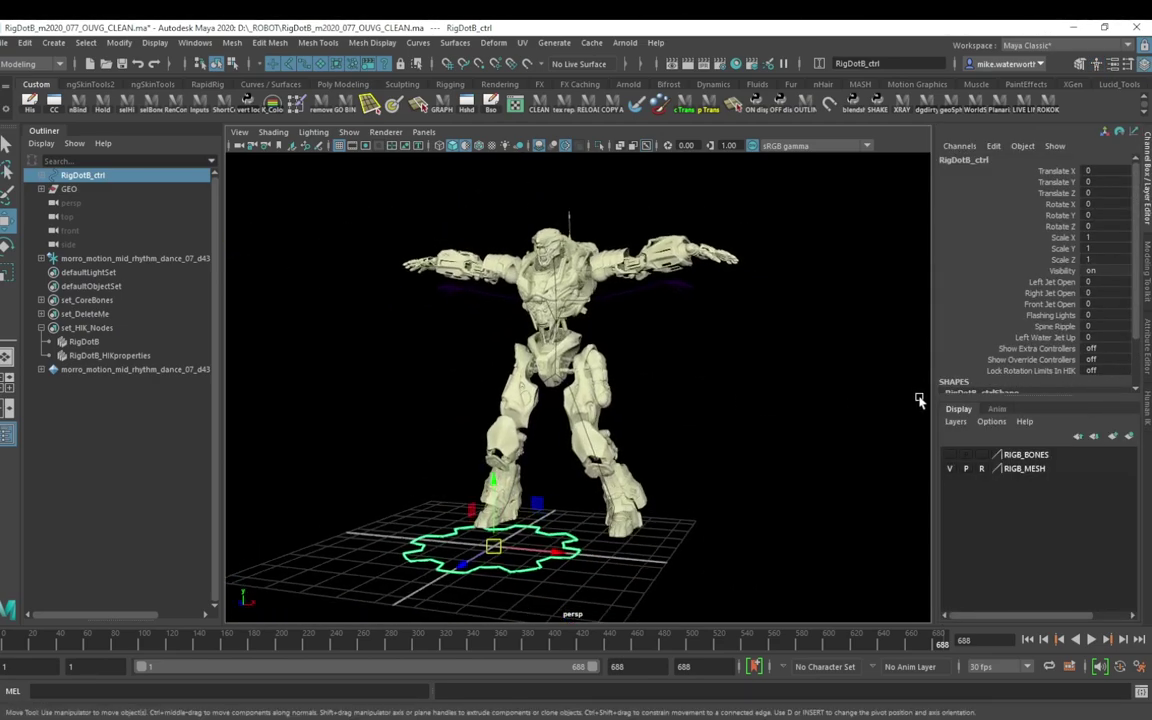
key(Return)
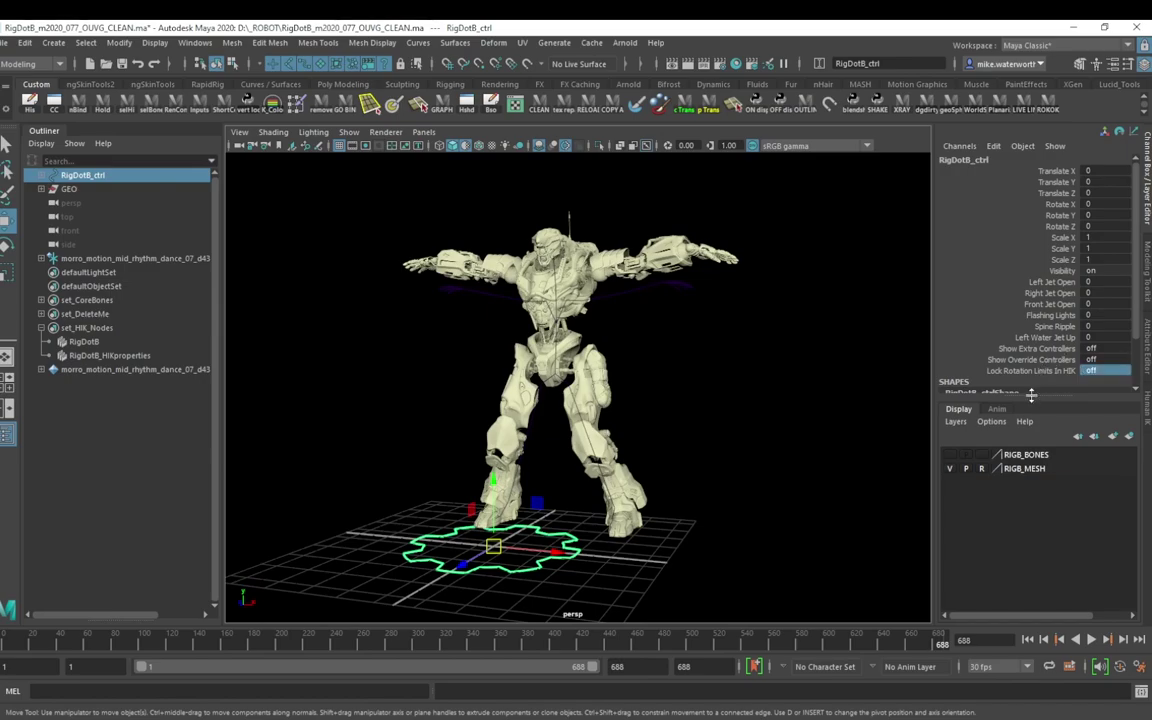
Step: Go to frame 248 and turn Lock Rotation Limits In HIK on for RigDotB_ctrl
drag(276, 637, 346, 641)
scroll(638, 461, up, 5)
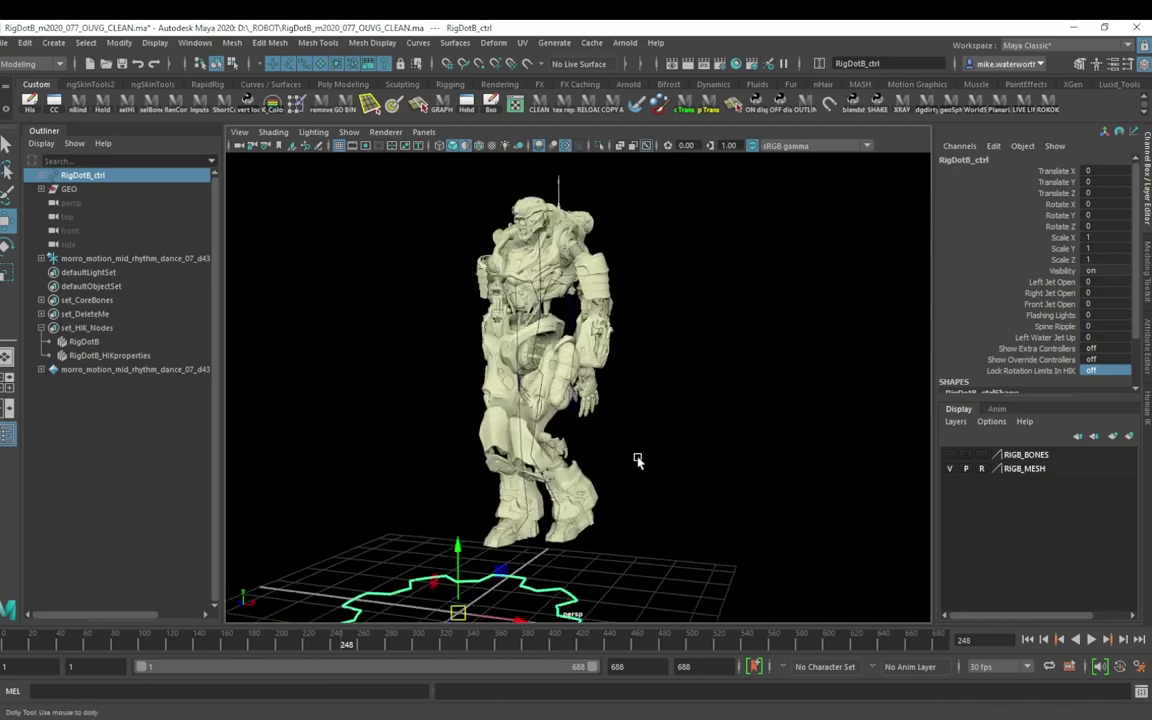
alt+middle_drag(638, 390, 632, 463)
alt+drag(631, 462, 687, 455)
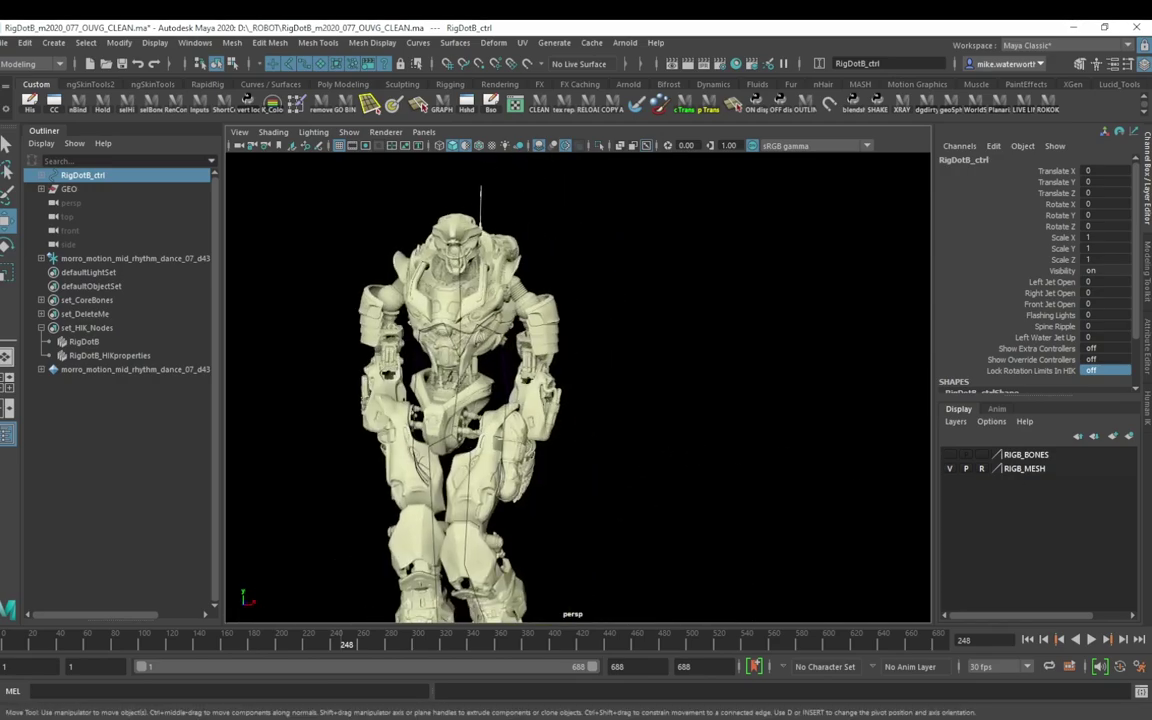
double_click(1108, 370)
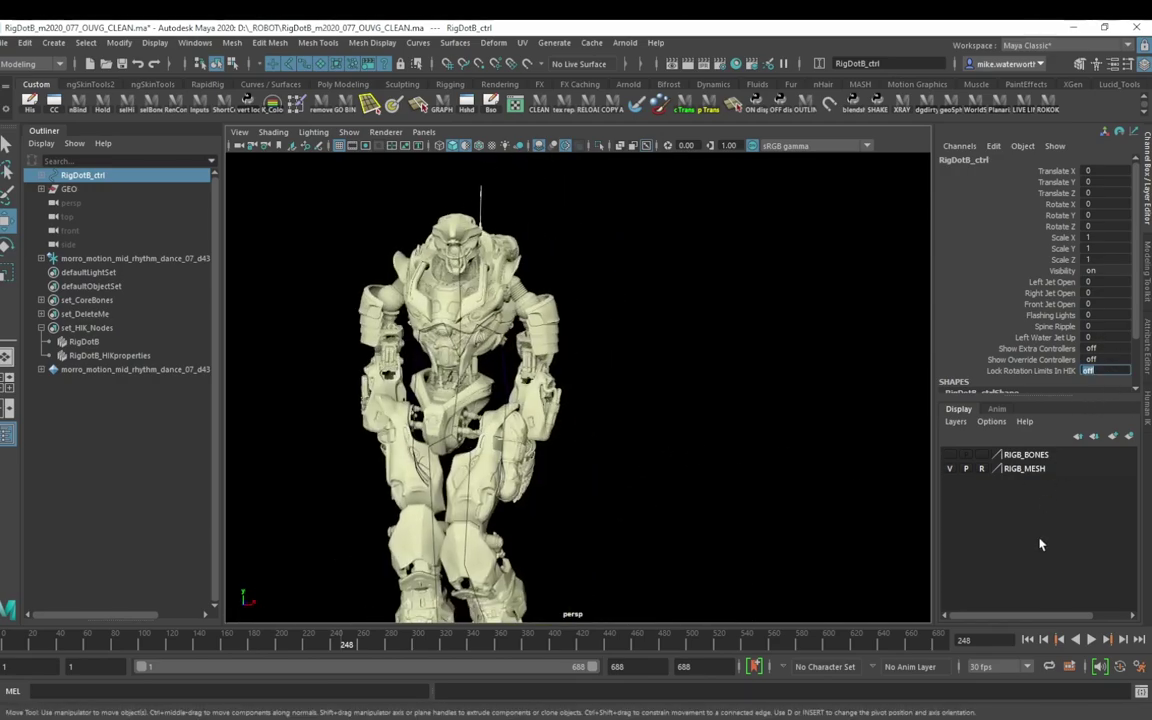
text(on)
key(Return)
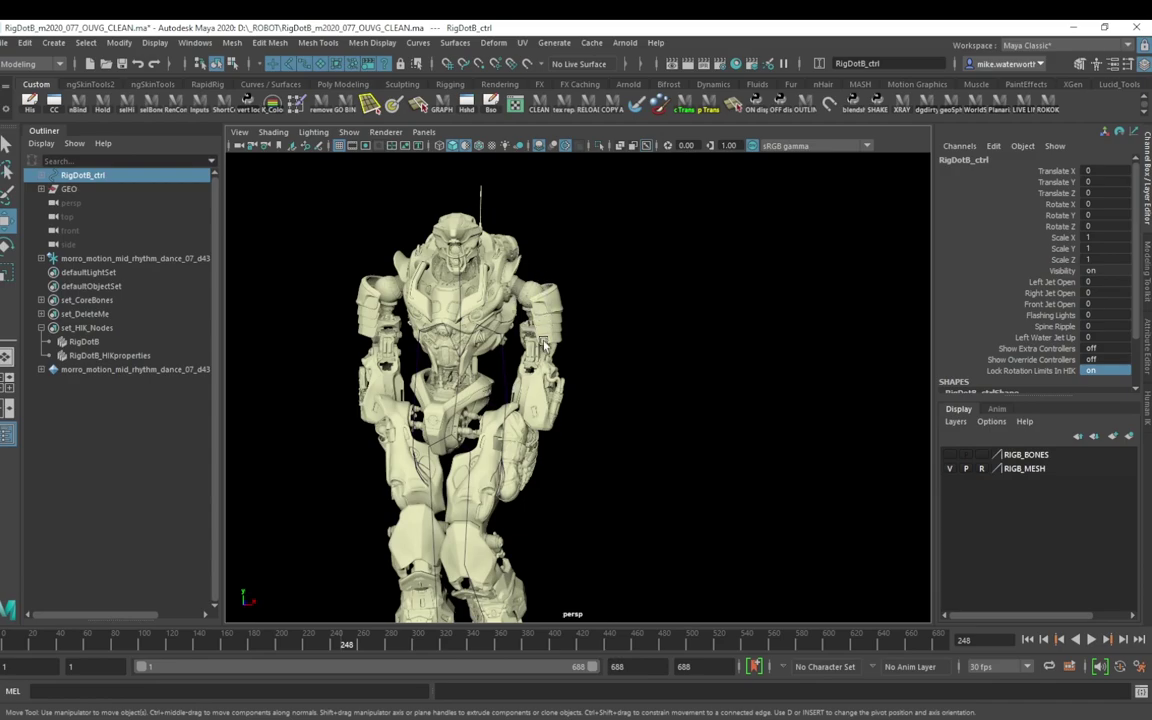
Step: Examine the robot's frame 248 pose with locked limits from several angles and review the dance along the timeline
alt+drag(636, 333, 518, 273)
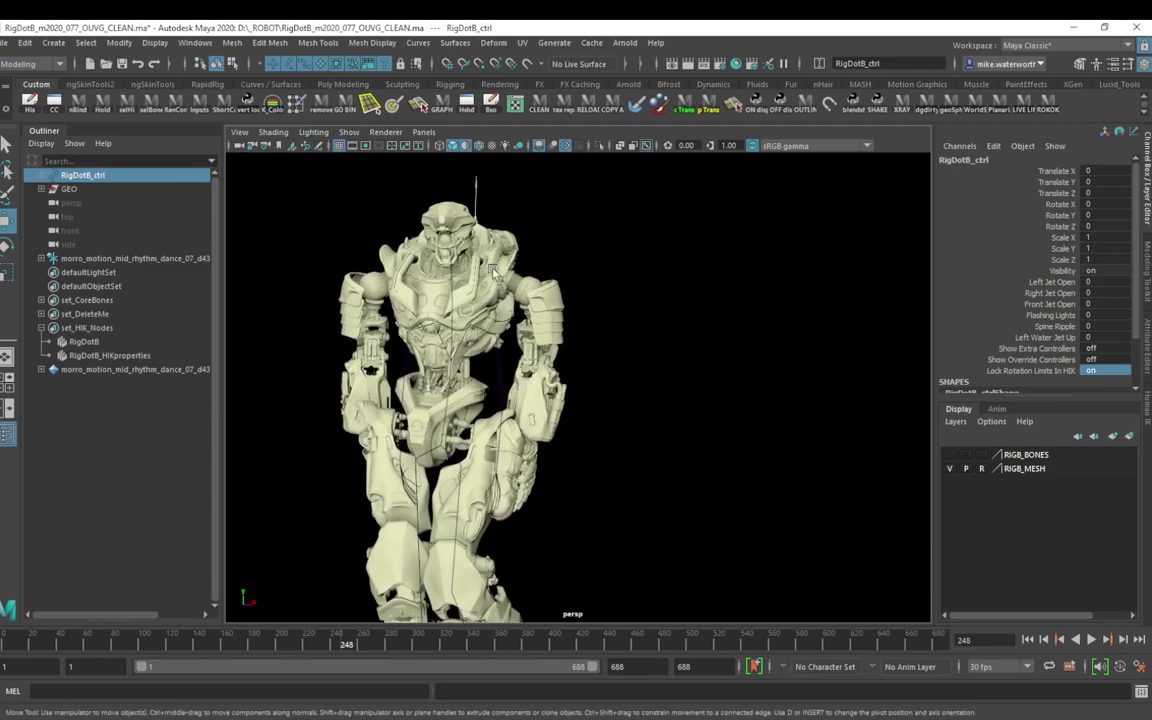
alt+drag(745, 280, 711, 478)
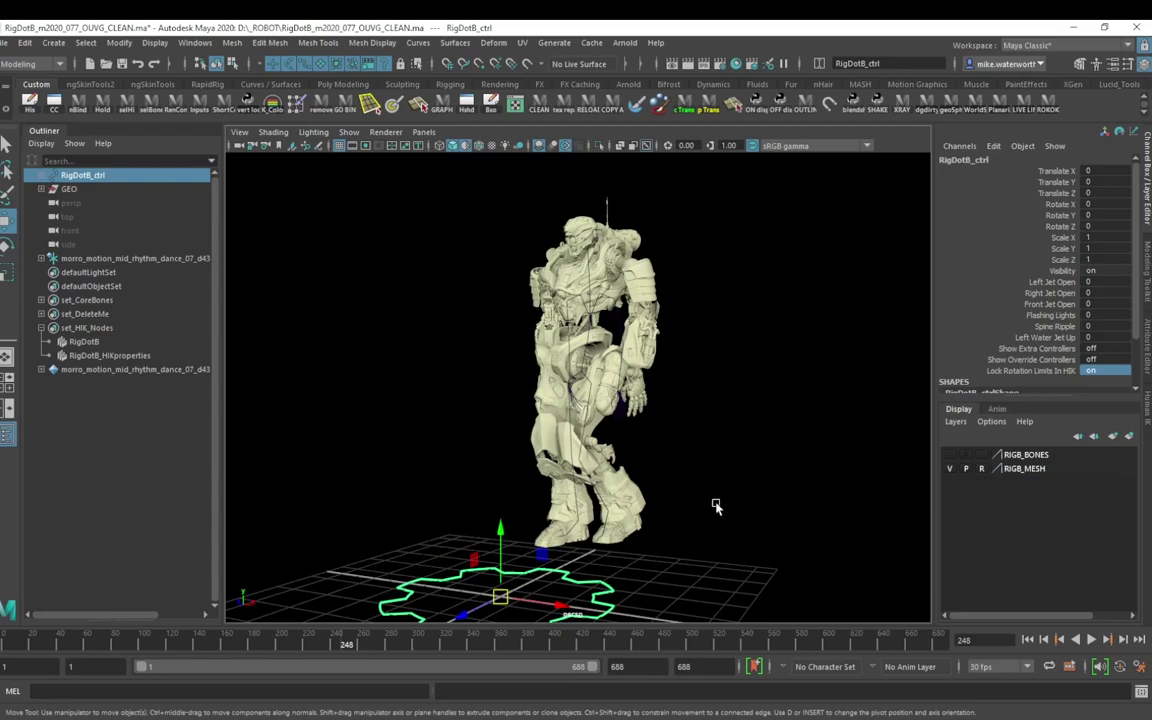
alt+right_drag(718, 506, 653, 455)
alt+middle_drag(653, 455, 639, 483)
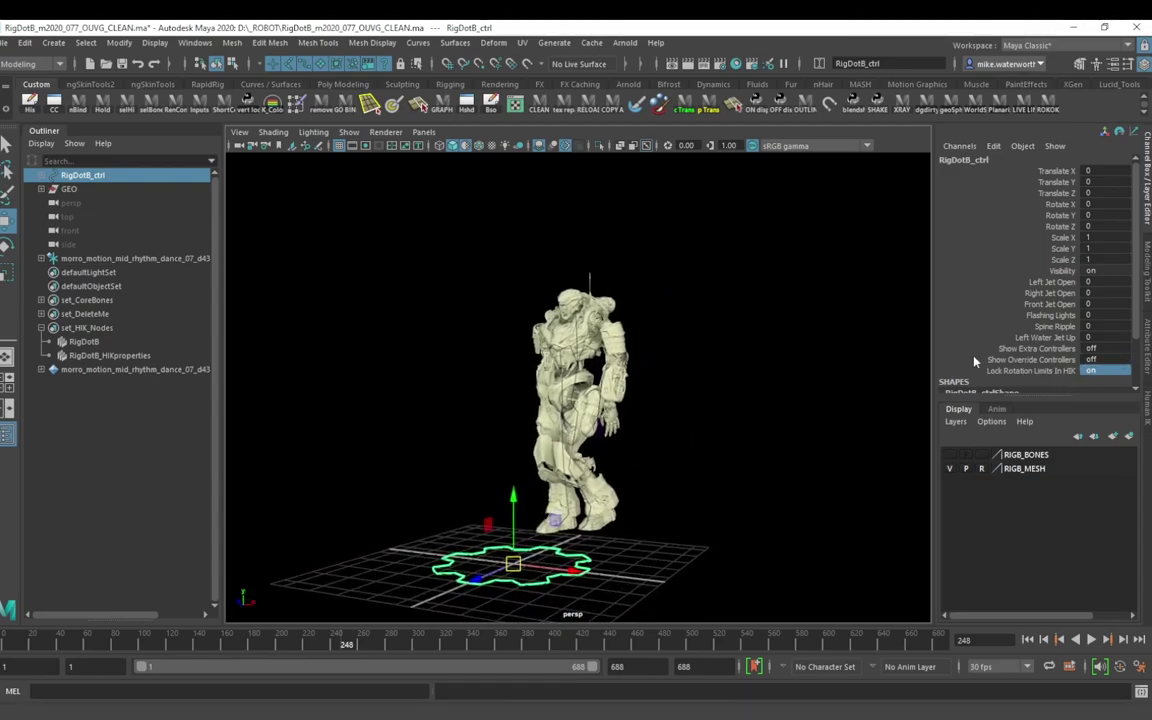
alt+right_drag(650, 440, 705, 463)
alt+middle_drag(705, 463, 684, 440)
alt+right_drag(684, 440, 622, 411)
alt+drag(622, 411, 711, 397)
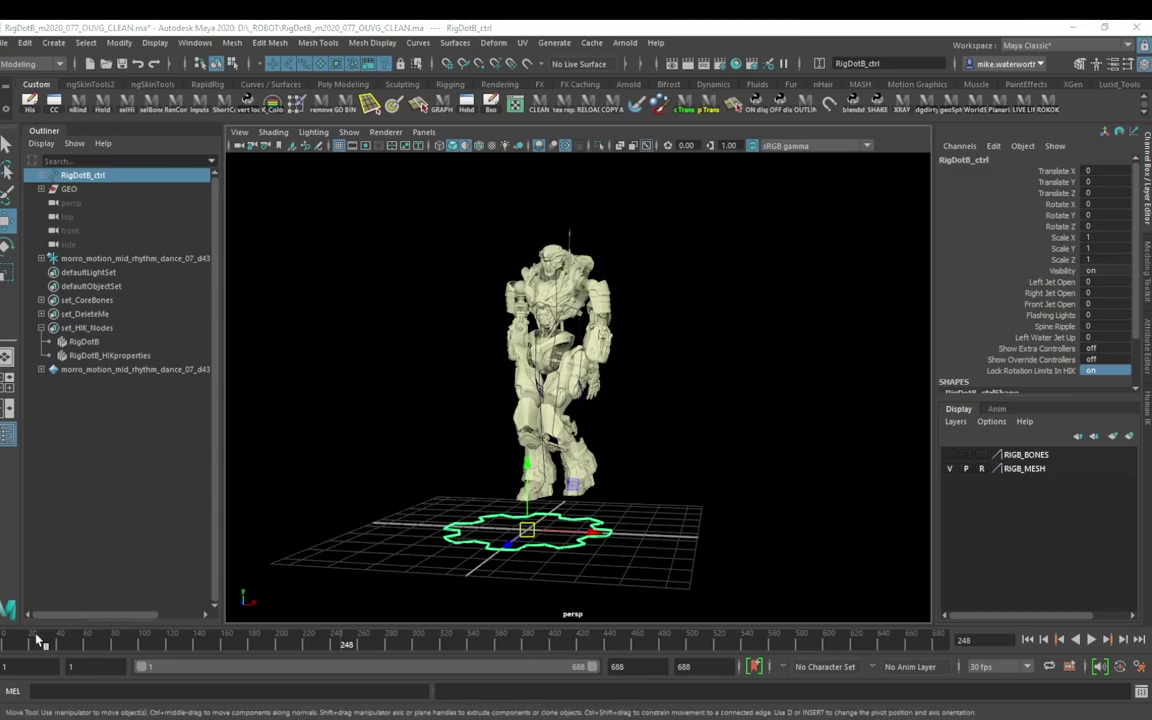
drag(14, 640, 347, 665)
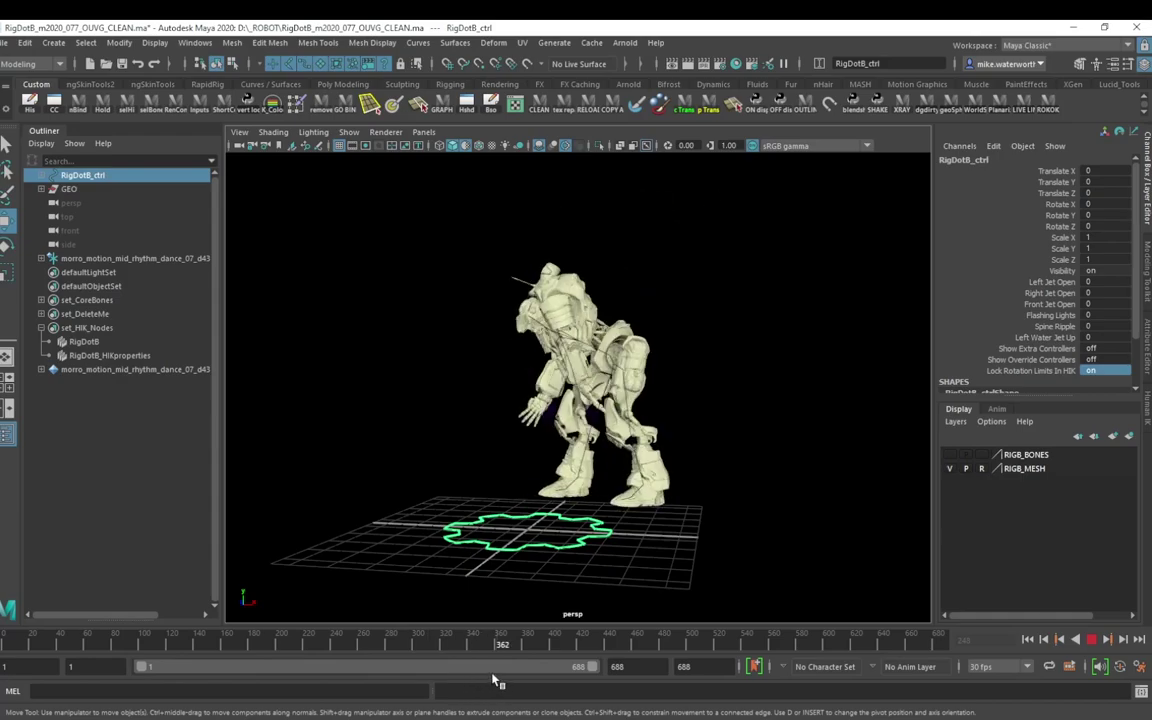
Step: Return to frame 1 and bake the retargeted dance onto RigDotB's HumanIK control rig, using the Below hierarchy option
drag(27, 641, 6, 545)
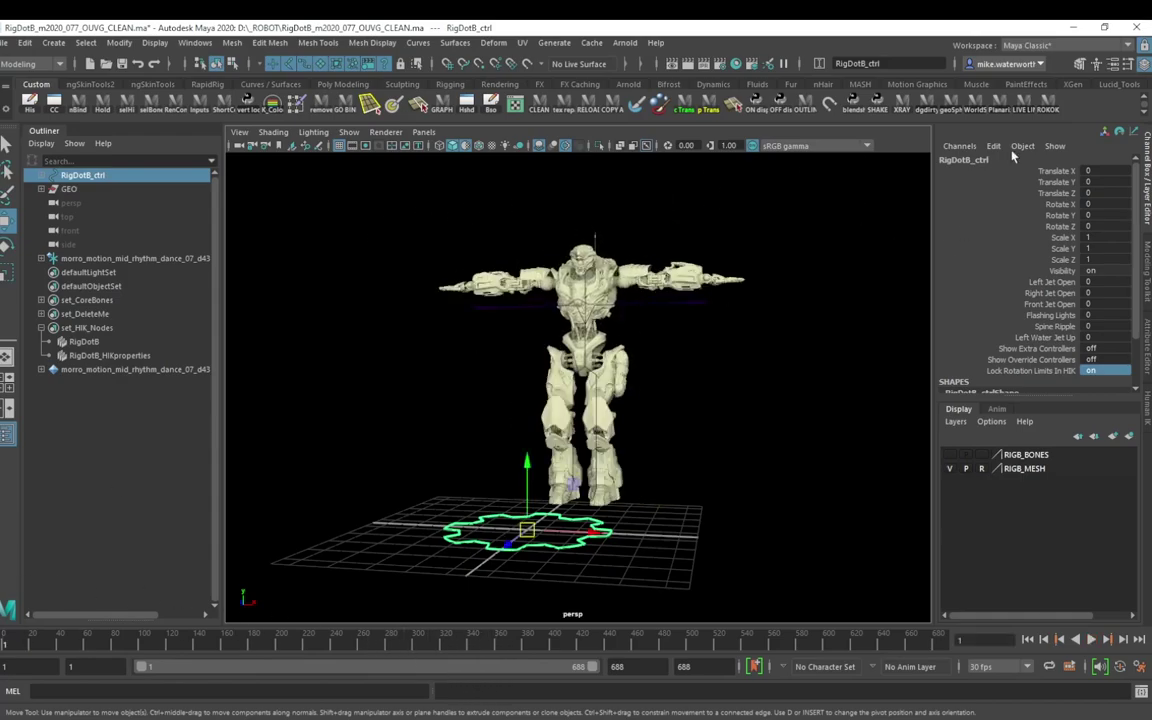
click(1111, 63)
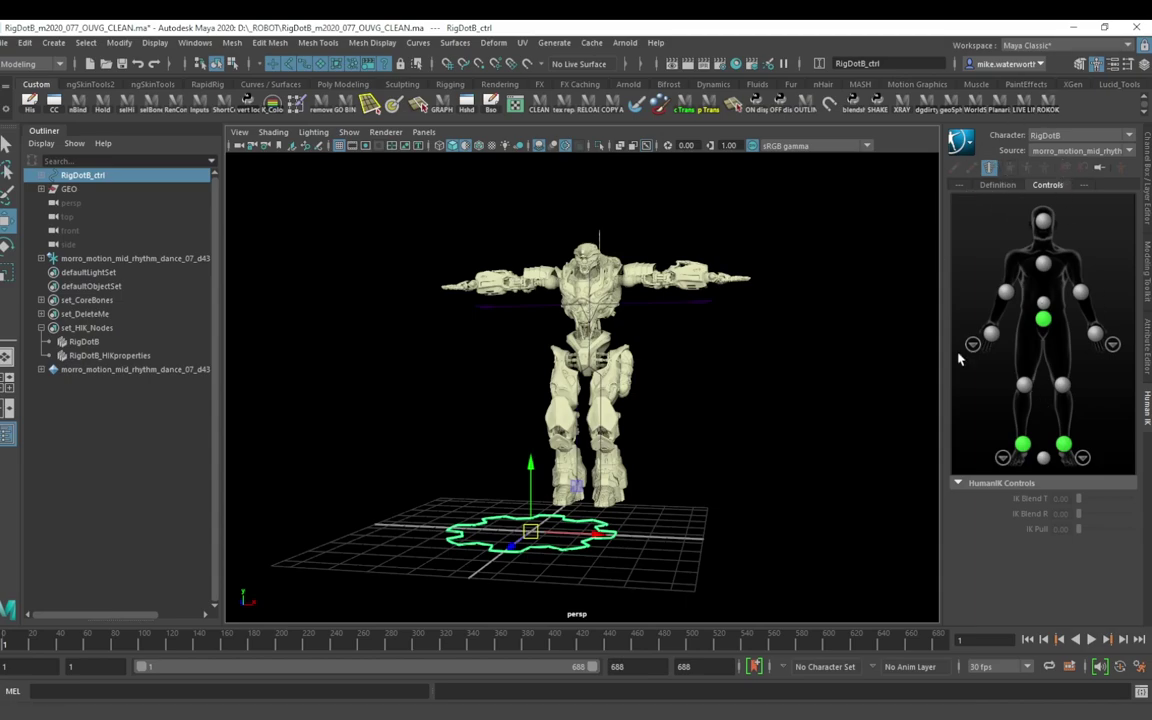
click(960, 141)
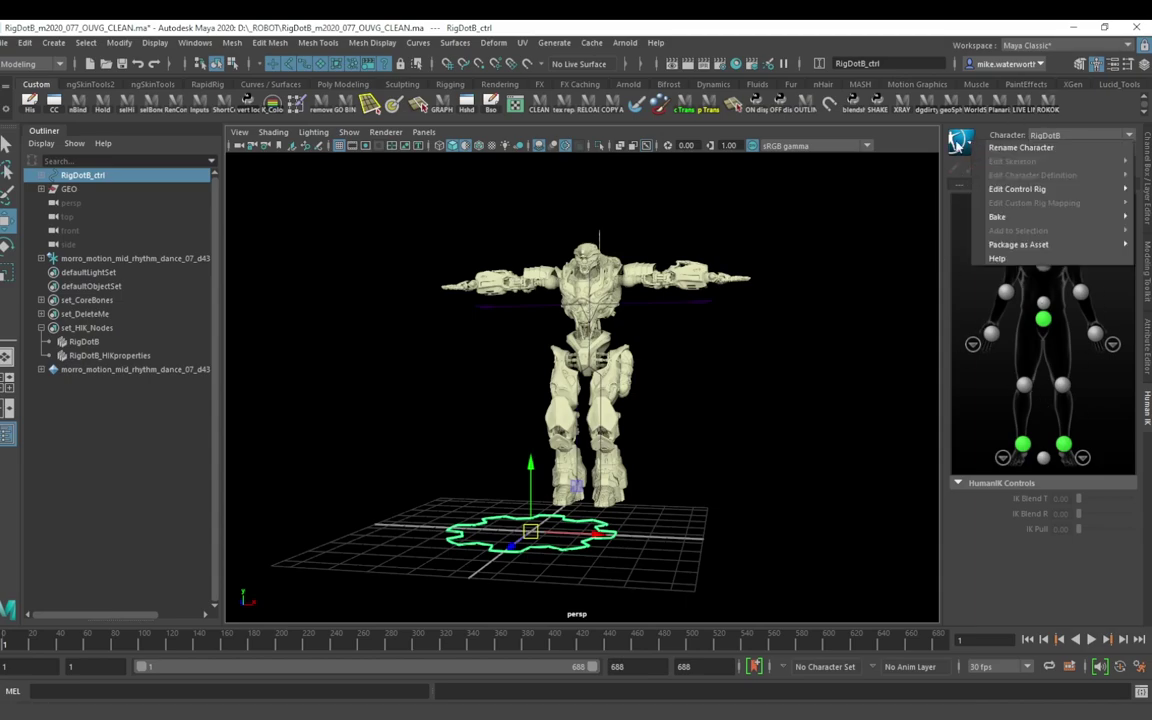
mouse_move(1000, 216)
click(962, 230)
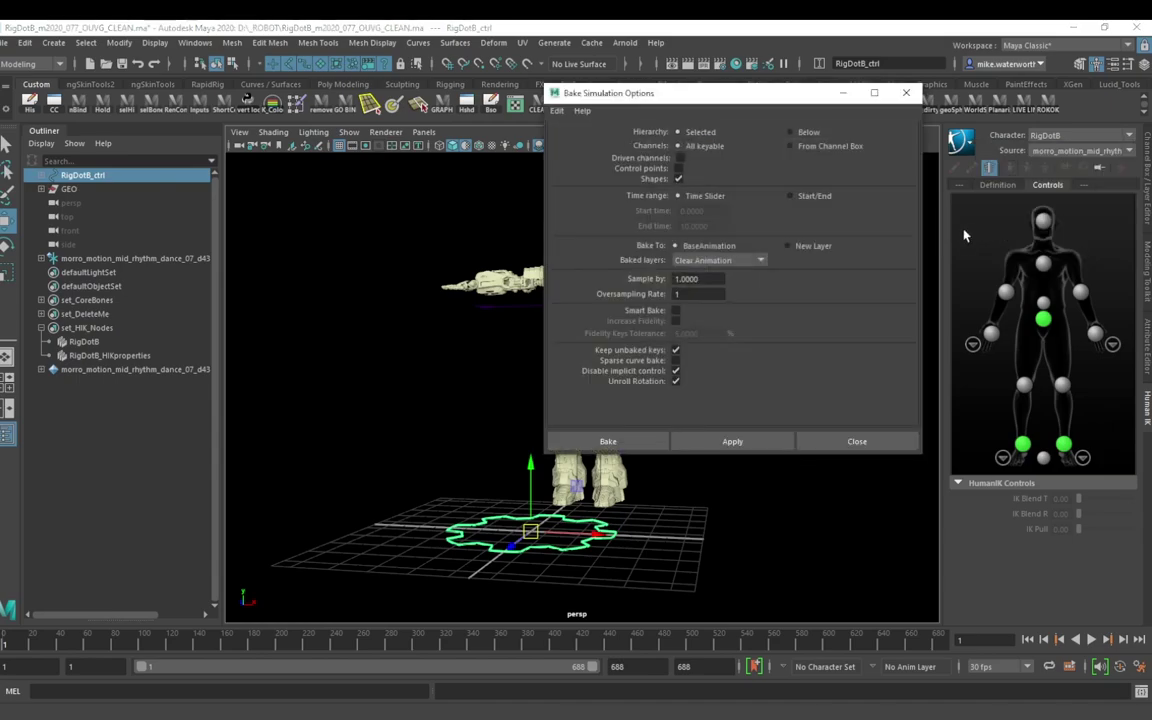
drag(720, 93, 658, 93)
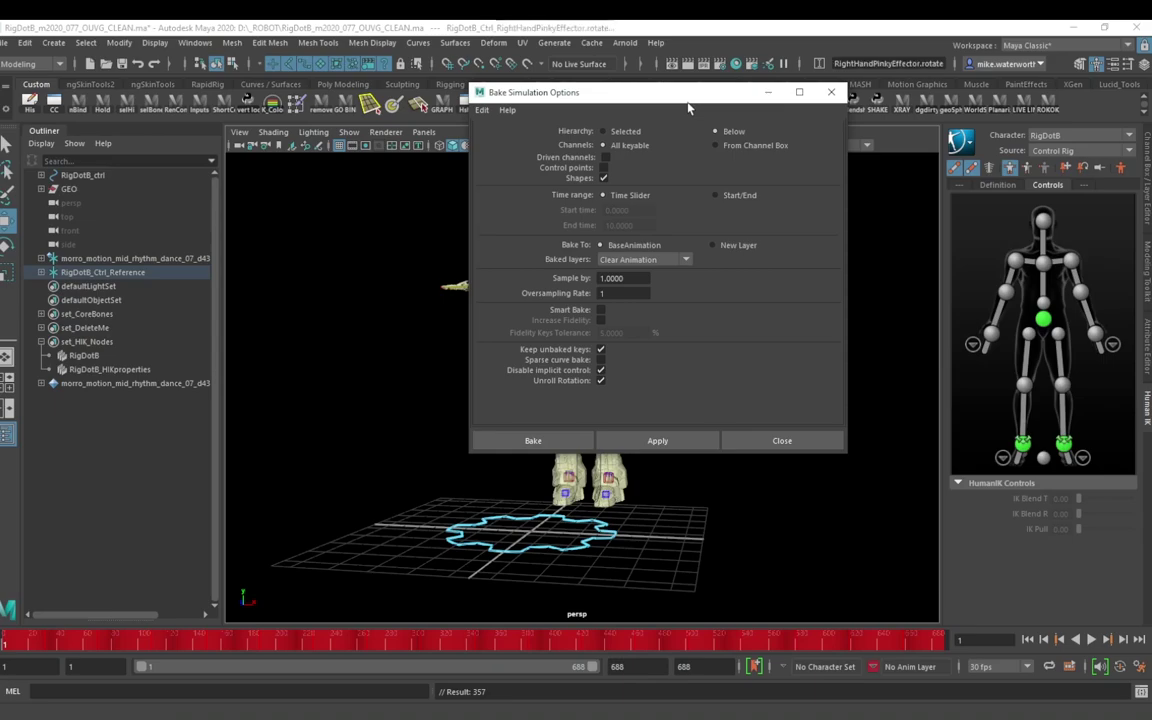
Step: Scrub the baked dance to frame 431 and select the chest effector to inspect its pose and keys
alt+right_drag(709, 336, 515, 556)
drag(393, 638, 597, 658)
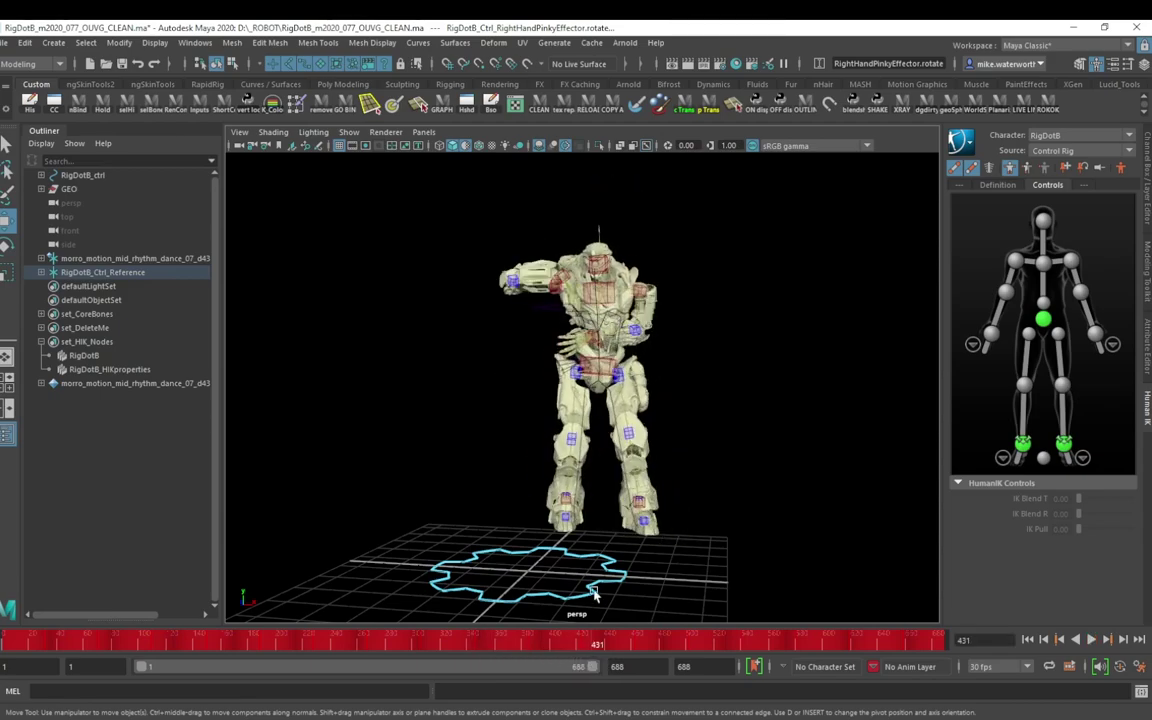
click(603, 378)
alt+right_drag(797, 507, 846, 336)
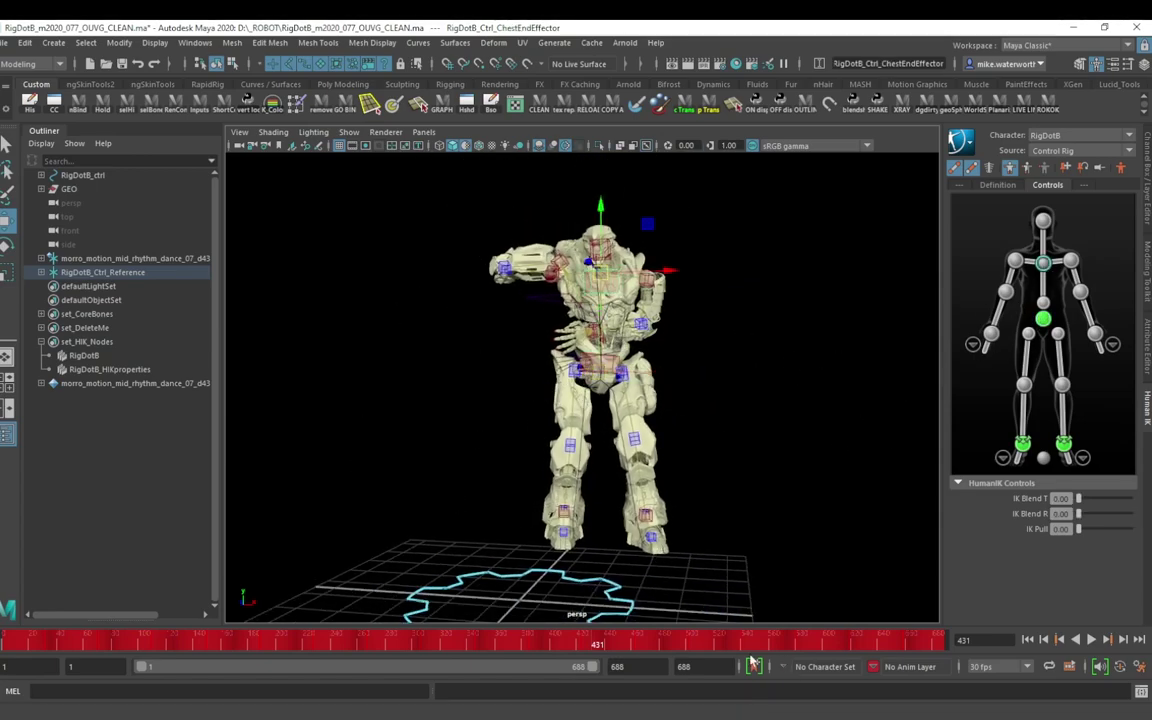
Step: Select the referenced dance mocap node and keep Control Rig as RigDotB's HumanIK source
click(137, 397)
click(132, 384)
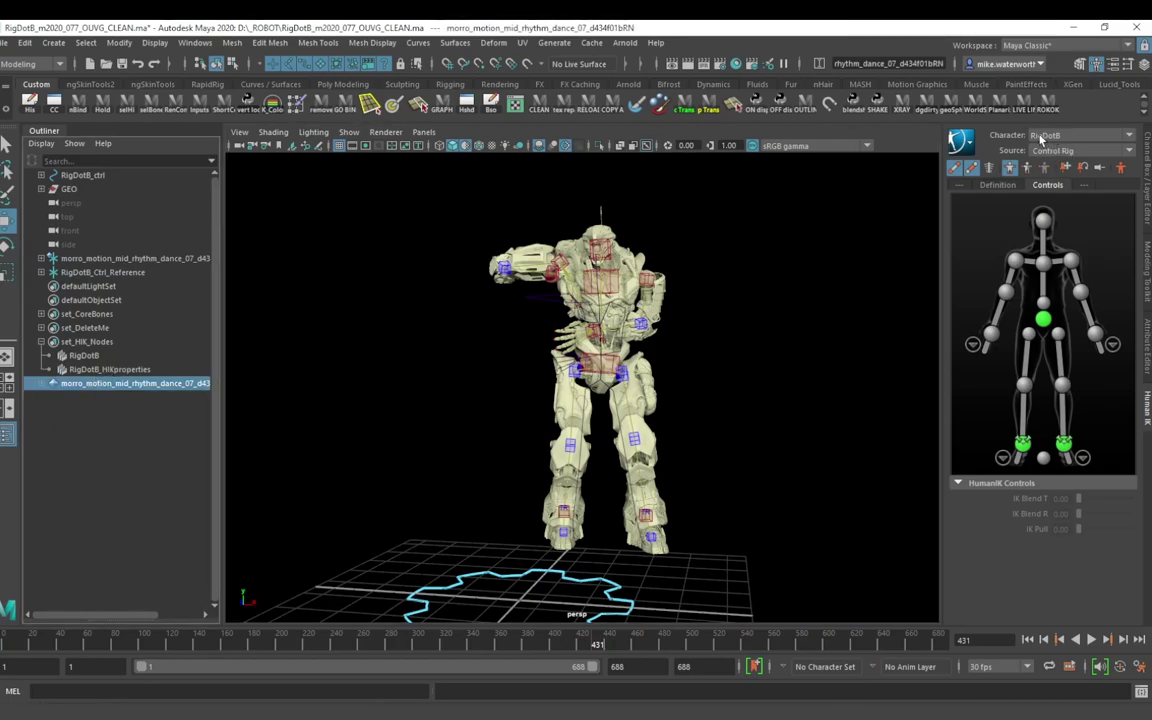
click(1055, 151)
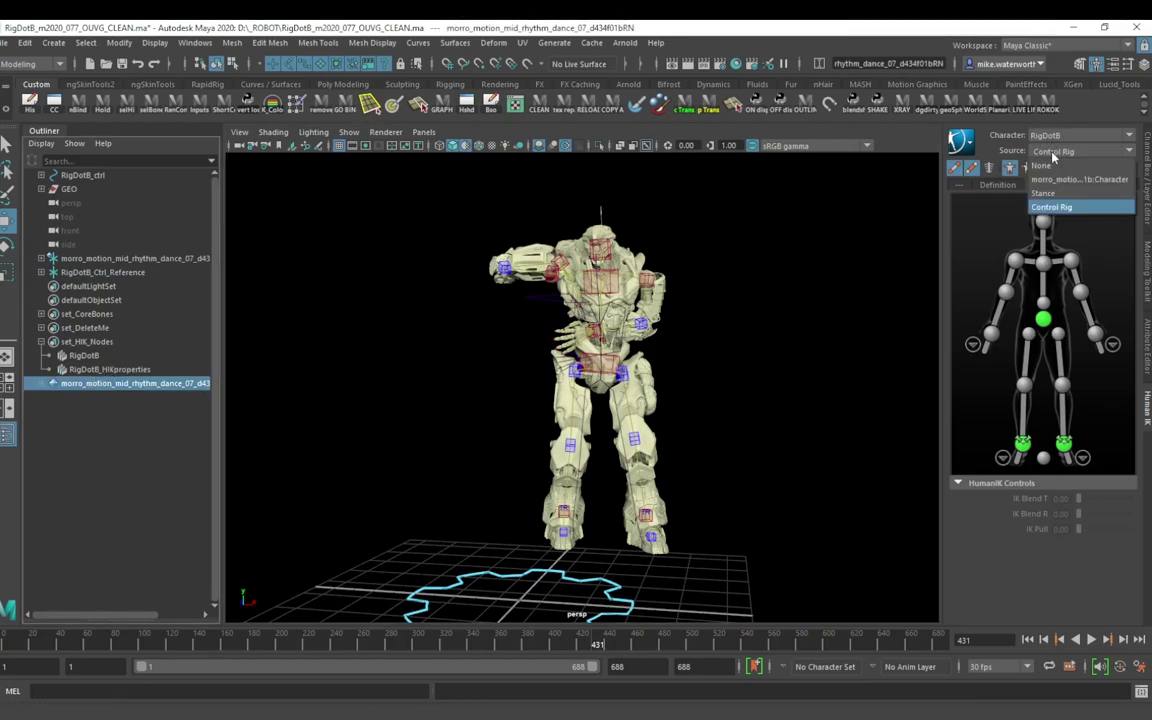
click(1061, 210)
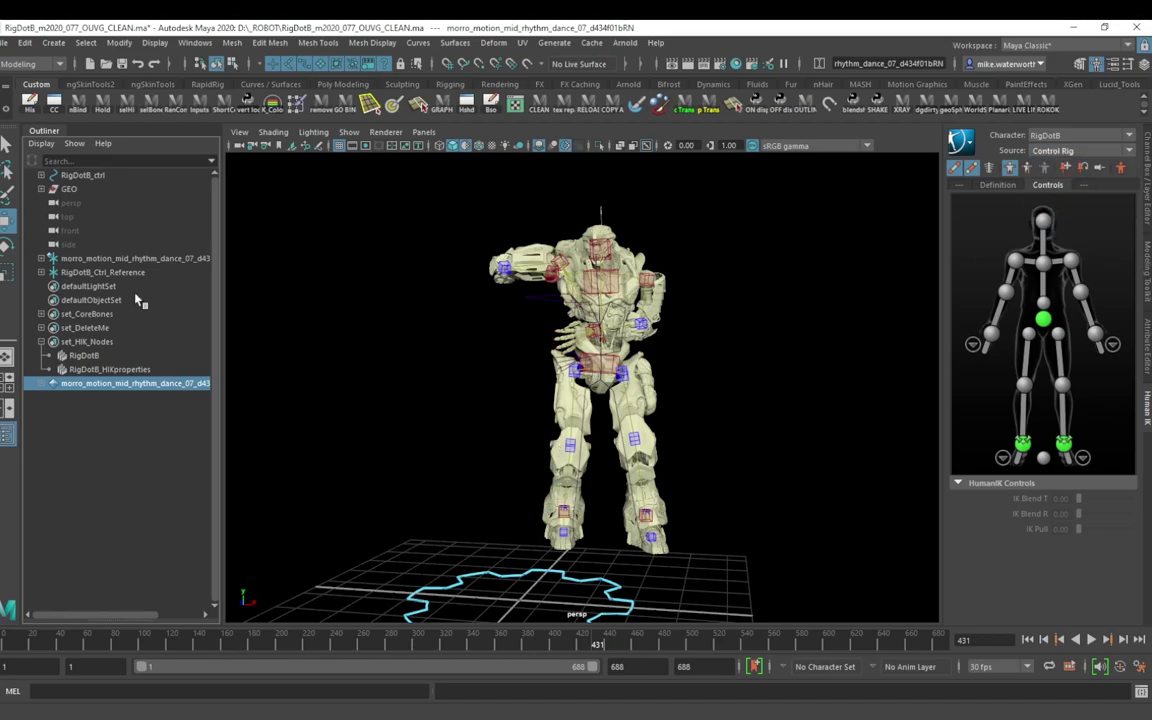
Step: Remove the morro_motion_mid_rhythm_dance_07 FBX reference from the scene through the Reference Editor
click(7, 43)
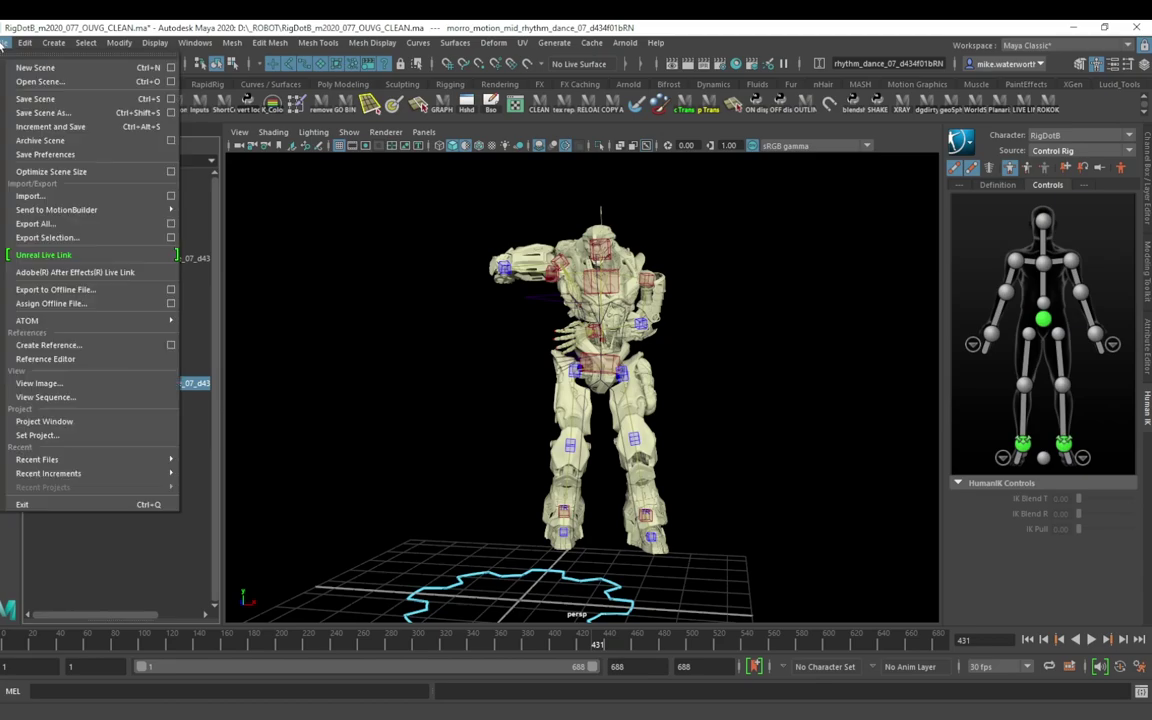
click(45, 358)
click(384, 335)
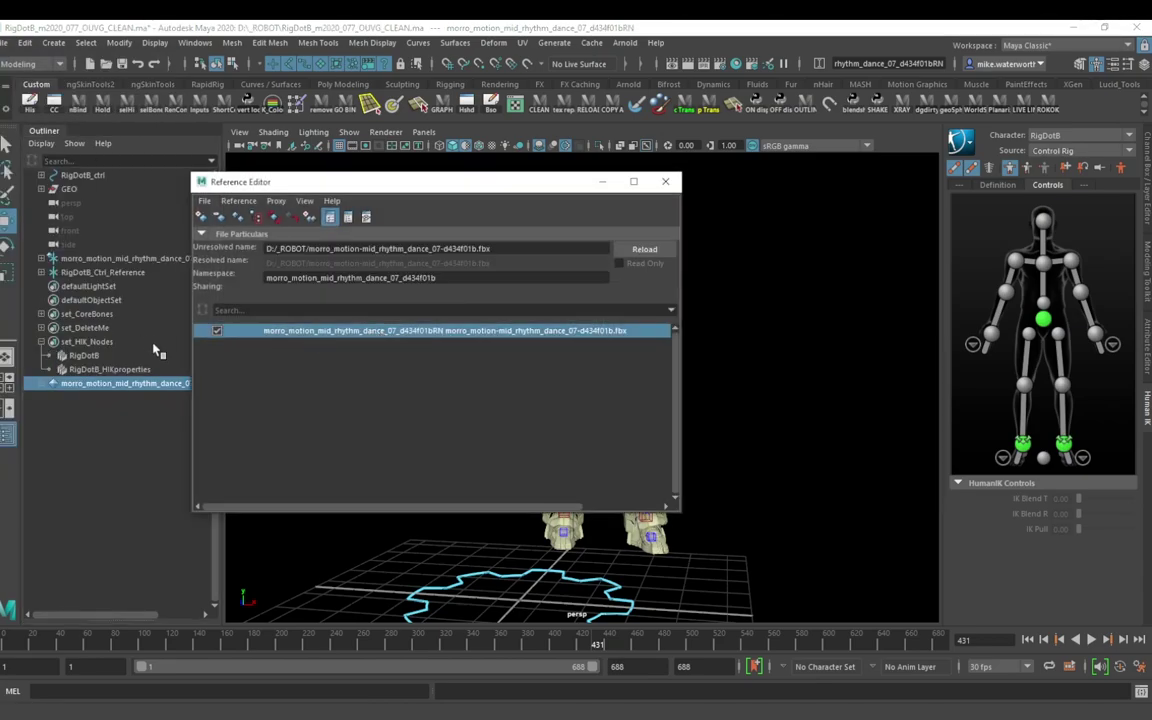
right_click(367, 331)
mouse_move(404, 353)
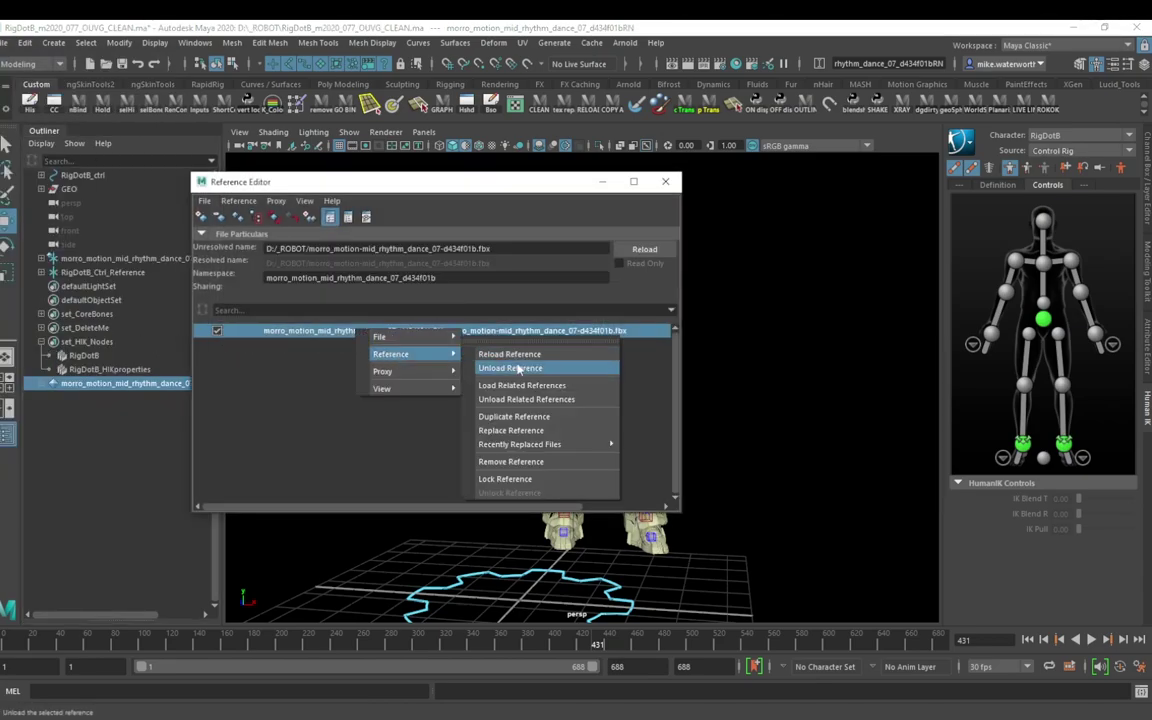
click(511, 464)
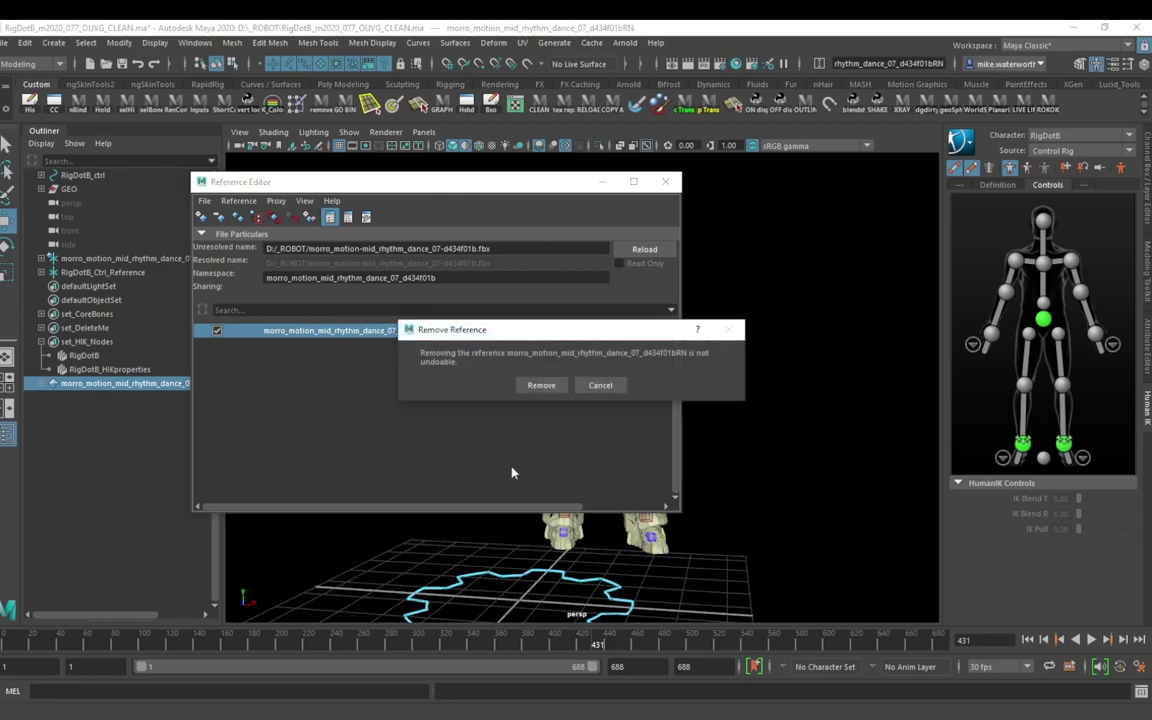
click(532, 384)
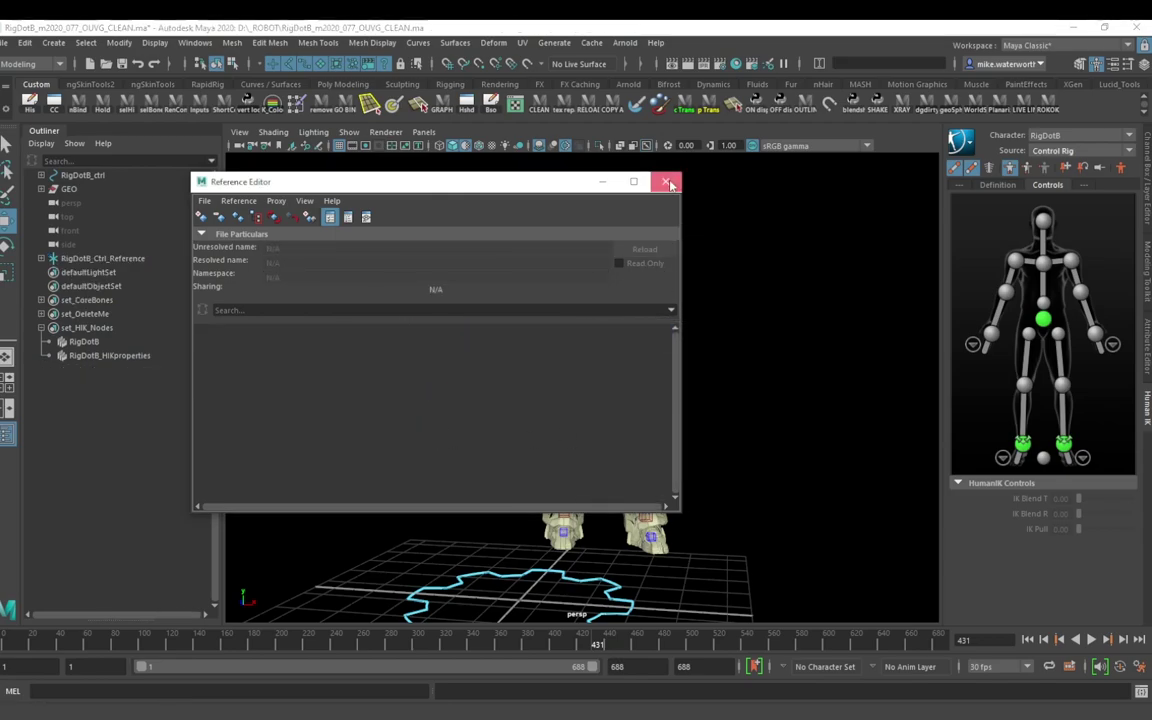
click(665, 181)
Step: Review the baked dance along the timeline through to frame 572 and examine the robot's pose there
drag(24, 645, 567, 658)
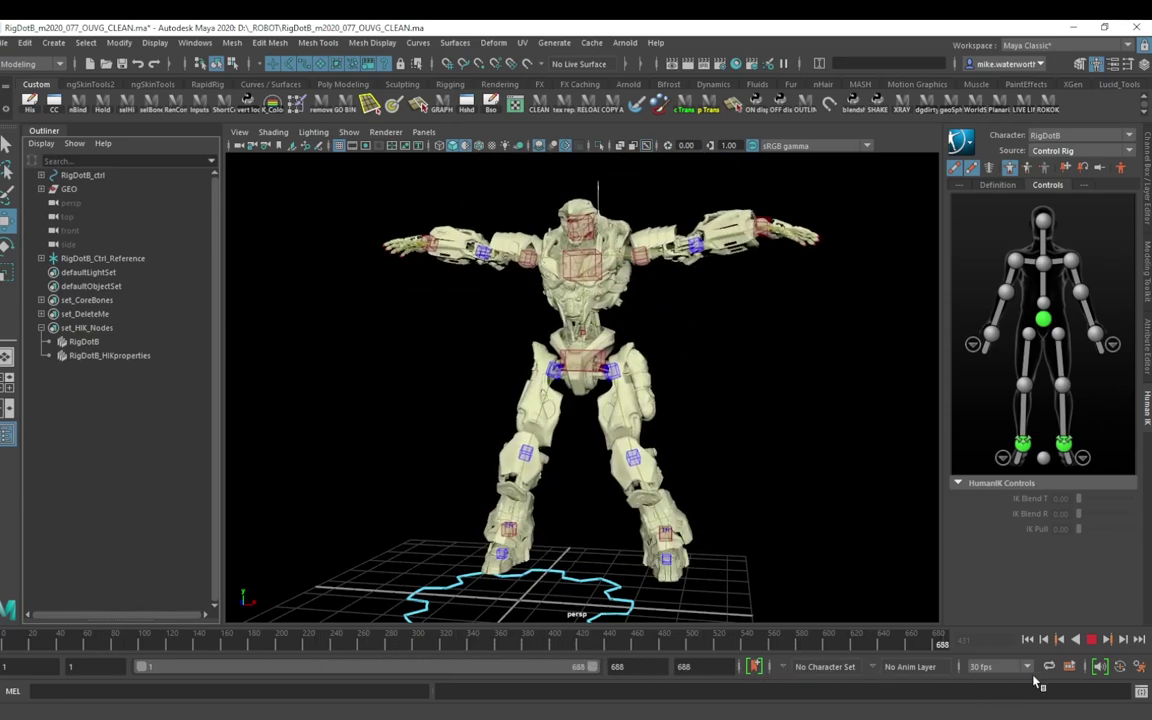
scroll(732, 375, down, 3)
scroll(738, 436, up, 4)
alt+middle_drag(738, 440, 764, 504)
alt+drag(764, 504, 645, 485)
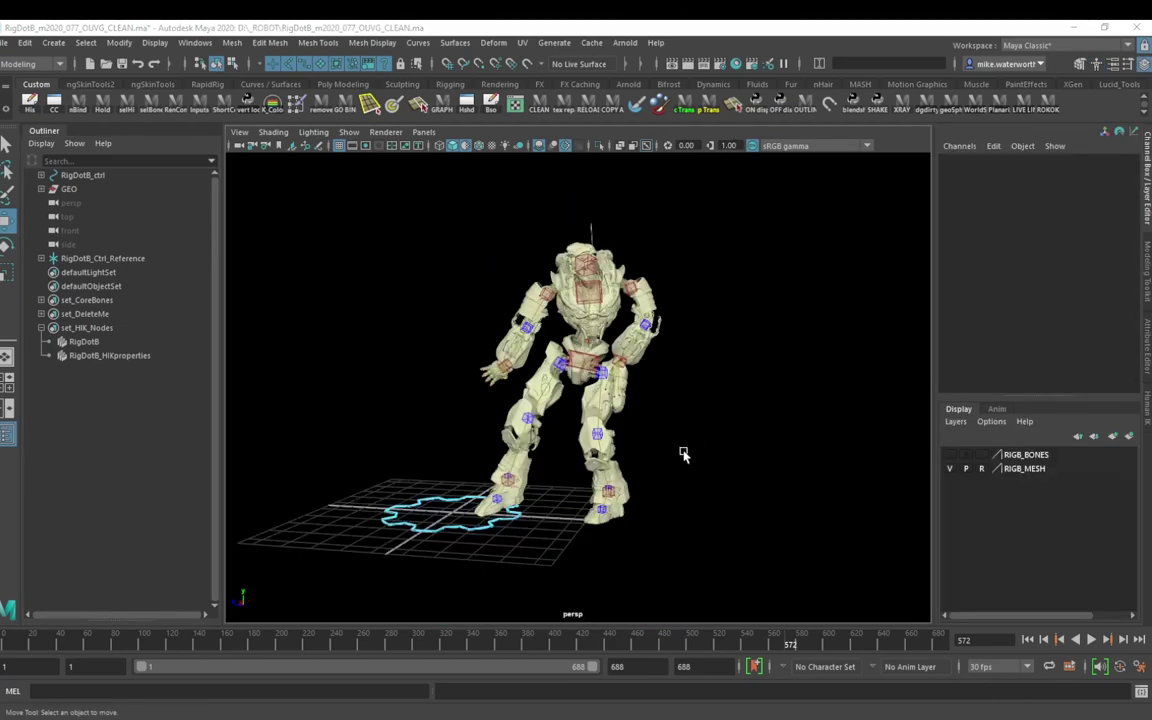
Step: Turn Lock Rotation Limits In HIK off for RigDotB_ctrl
click(406, 497)
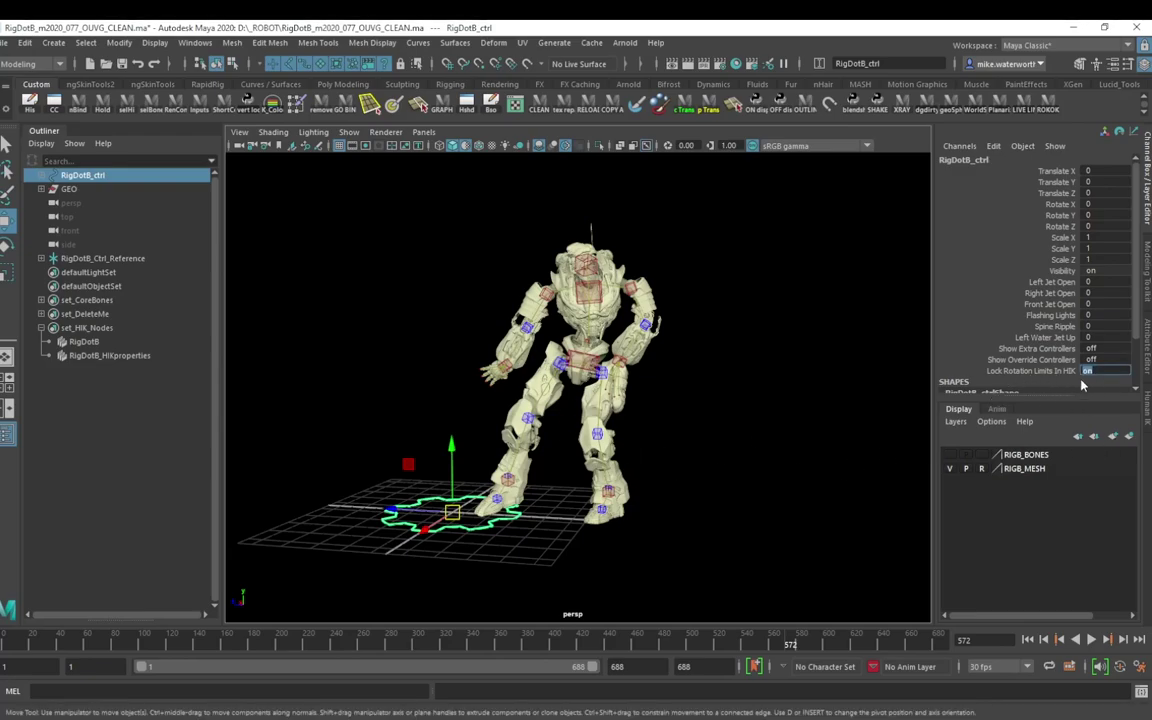
text(off)
key(Return)
click(648, 504)
alt+right_drag(650, 504, 722, 524)
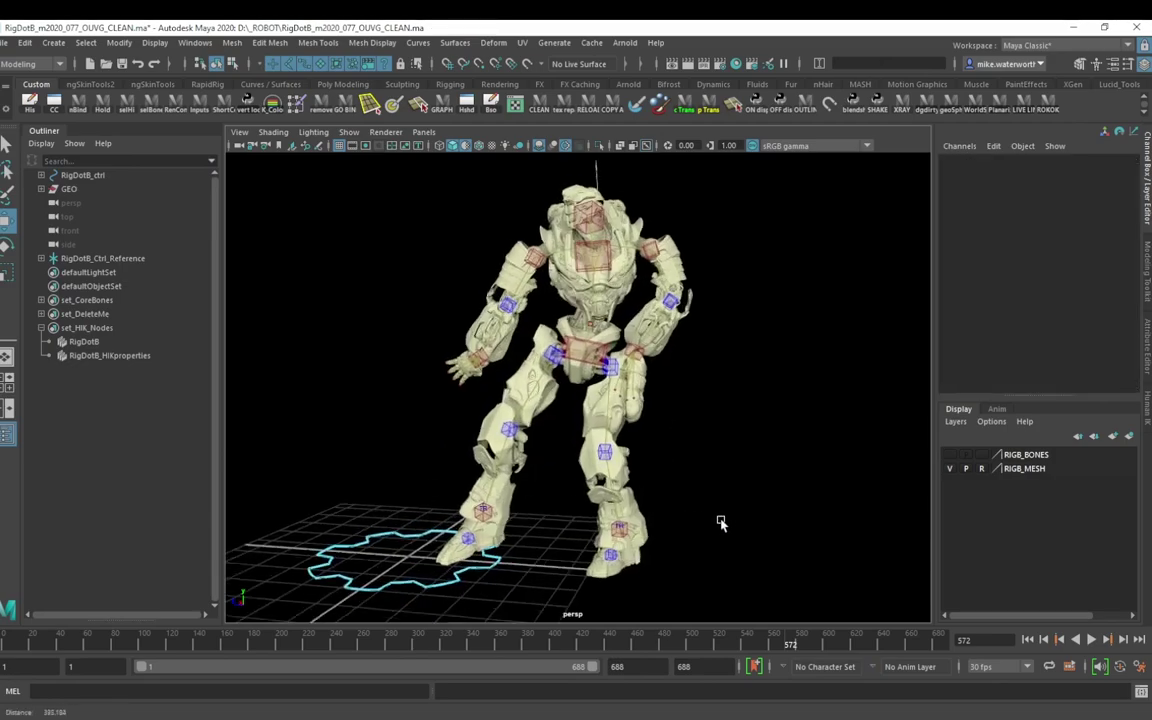
Step: Turn Show Extra Controllers on for RigDotB_ctrl
alt+middle_drag(685, 498, 650, 412)
click(422, 516)
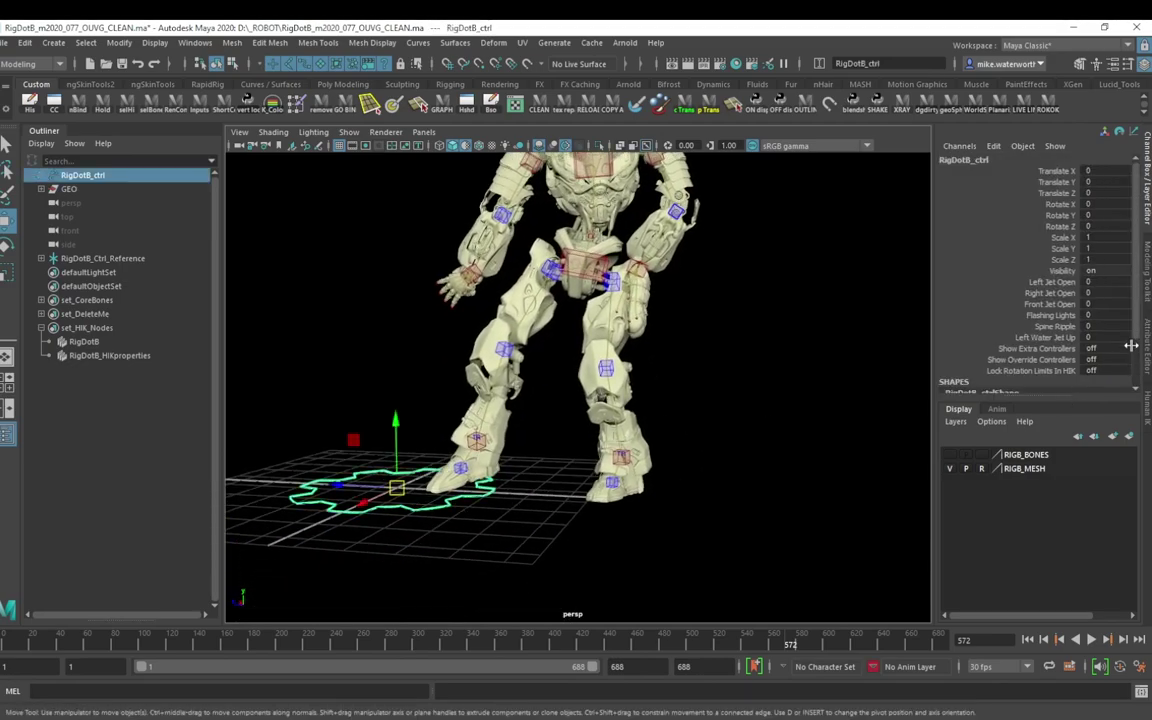
alt+drag(430, 512, 647, 531)
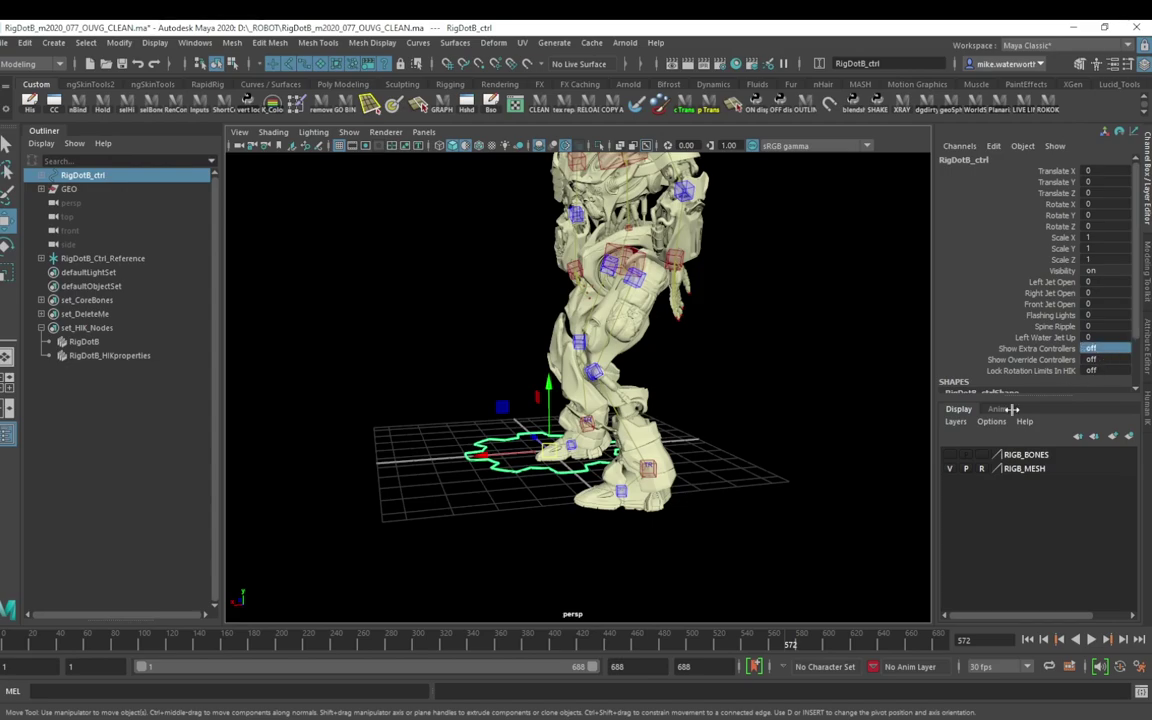
alt+right_drag(612, 535, 655, 555)
alt+middle_drag(650, 570, 617, 481)
alt+drag(617, 481, 697, 477)
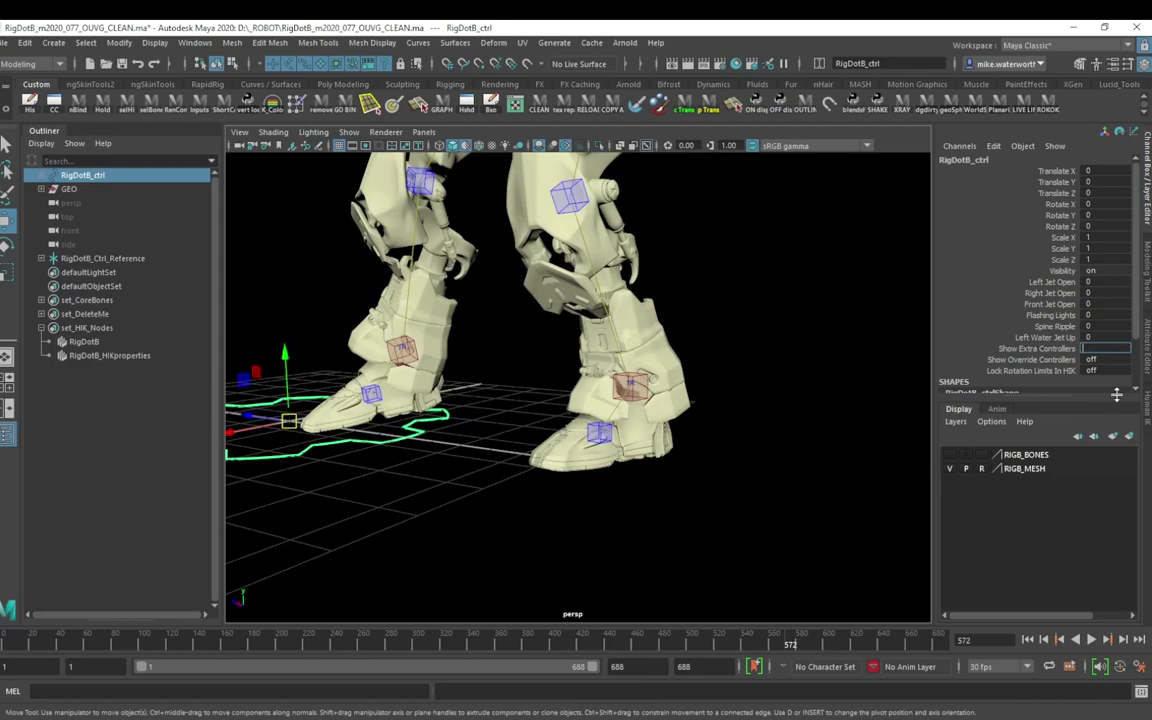
alt+drag(668, 477, 730, 505)
Step: Pick the extra controller at the left foot's heel with the Rotate tool and examine the feet from several angles
click(677, 464)
key(e)
alt+right_drag(752, 455, 769, 404)
alt+drag(769, 404, 676, 553)
alt+right_drag(676, 553, 652, 477)
alt+middle_drag(652, 477, 638, 503)
alt+drag(638, 503, 647, 549)
Step: Turn Show Override Controllers on for RigDotB_ctrl
click(368, 540)
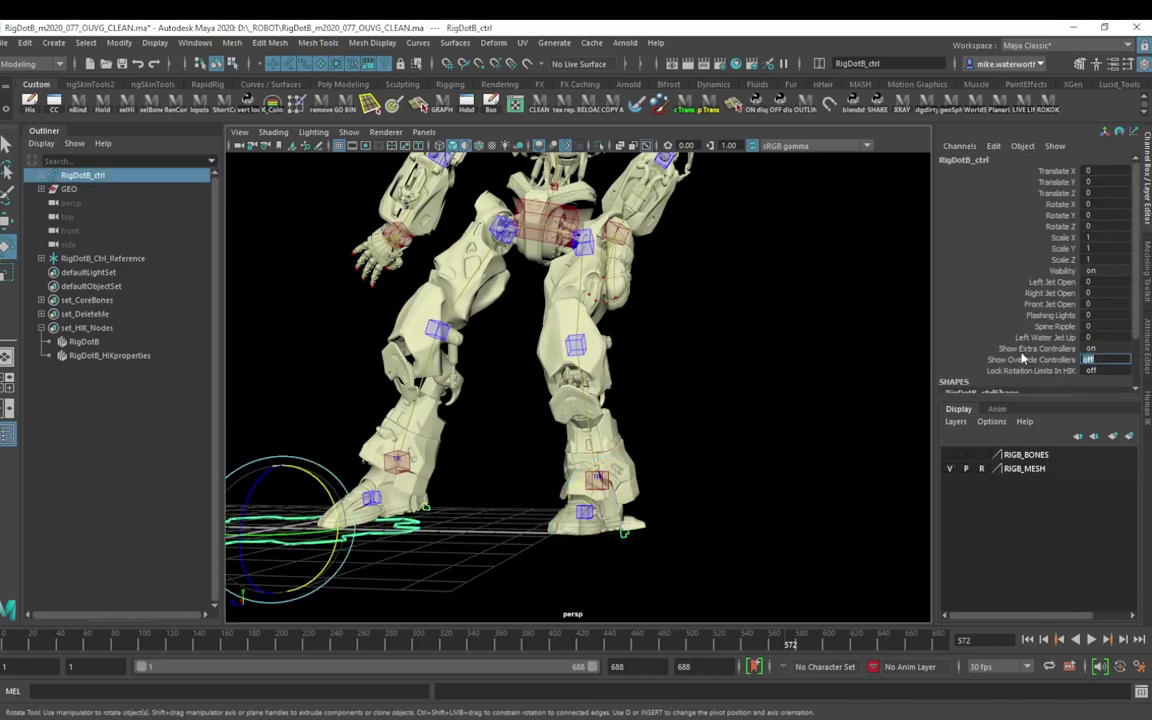
text(on)
key(Return)
alt+right_drag(664, 436, 648, 392)
alt+middle_drag(648, 392, 650, 485)
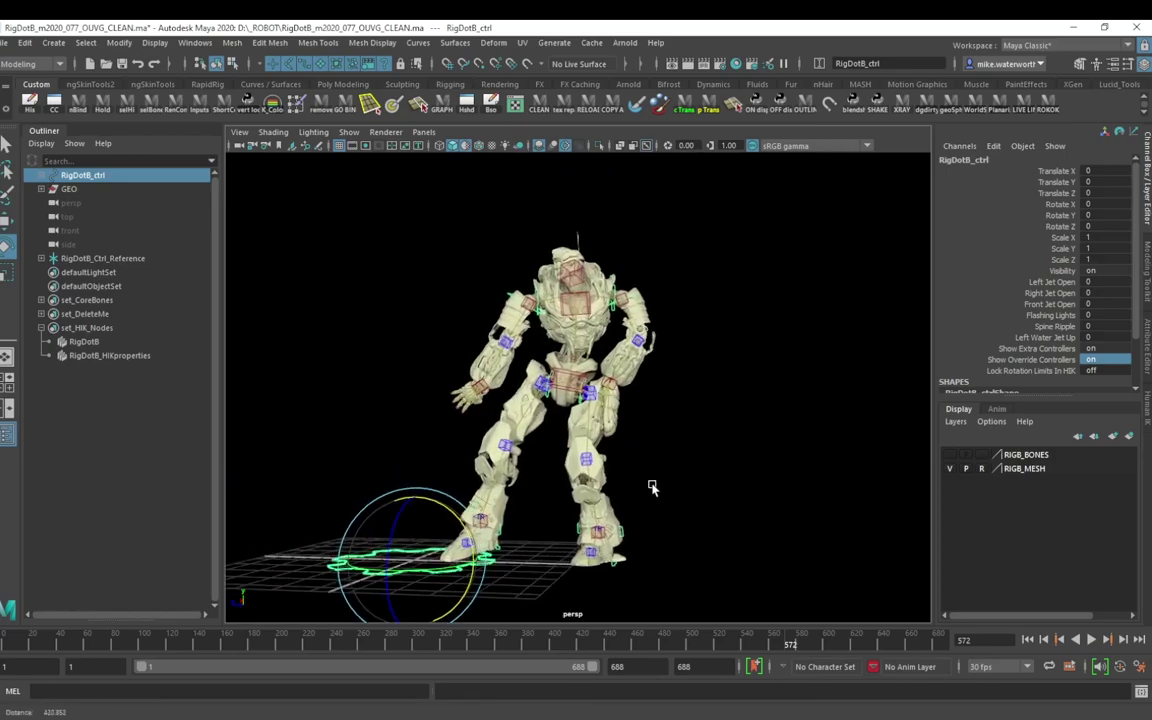
Step: Select the left hip rotate override controller beside the pelvis to view its attributes
alt+right_drag(650, 485, 676, 500)
alt+middle_drag(676, 500, 700, 383)
alt+drag(700, 381, 620, 312)
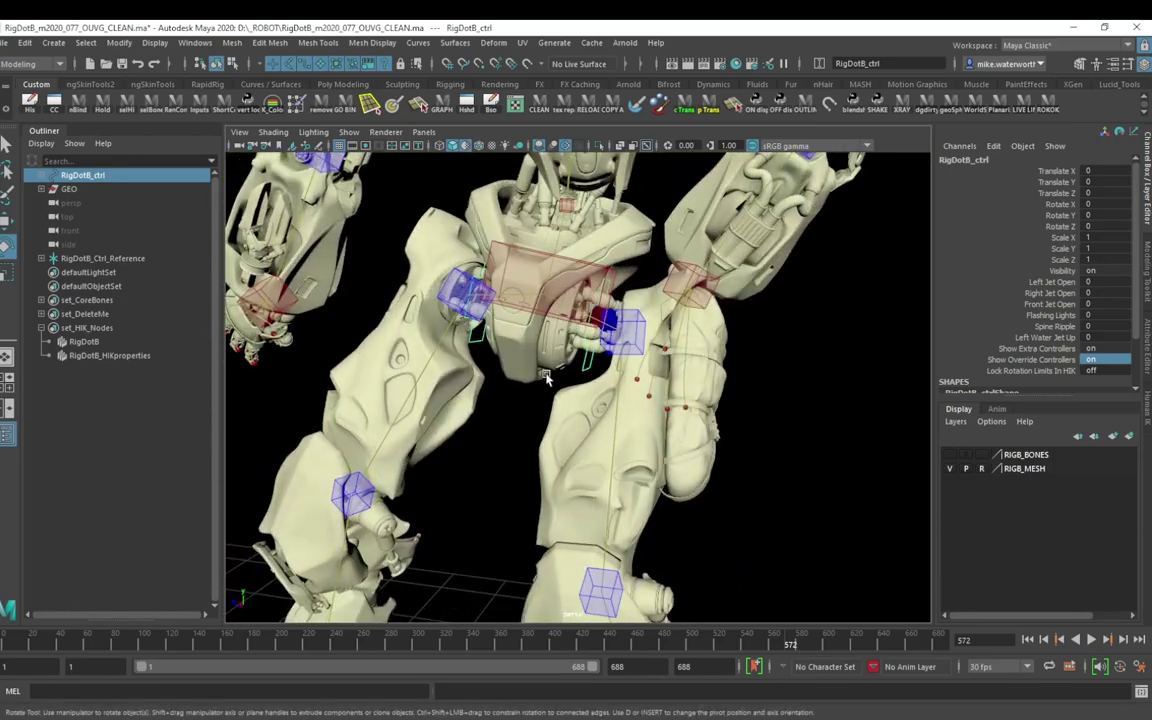
click(617, 310)
alt+right_drag(640, 382, 686, 456)
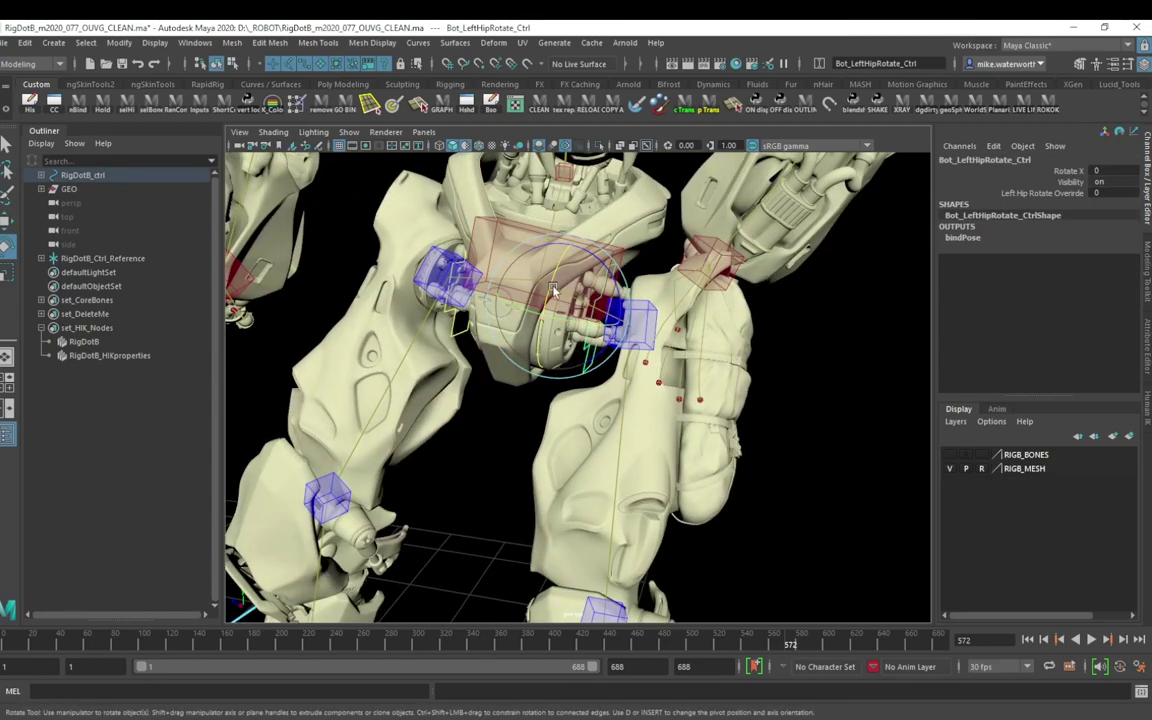
Step: Try rotating the left hip effector of the control rig and undo the change
click(620, 312)
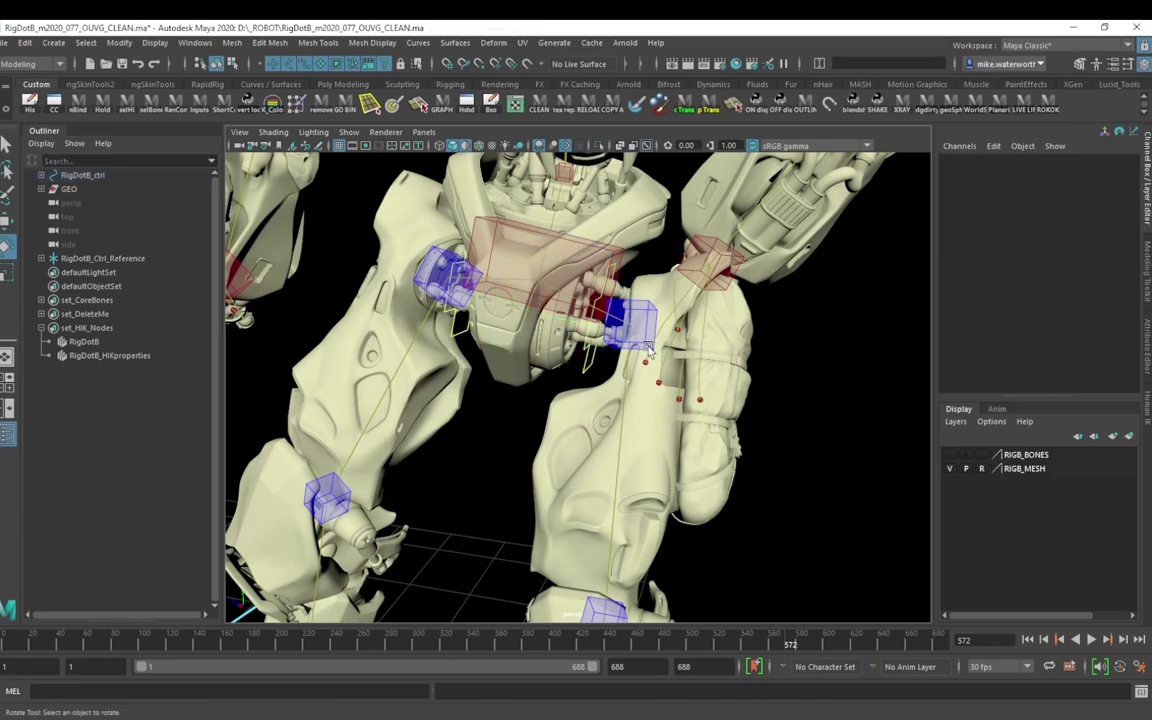
drag(613, 287, 615, 312)
alt+right_drag(768, 336, 731, 311)
key(ctrl+z)
key(ctrl+z)
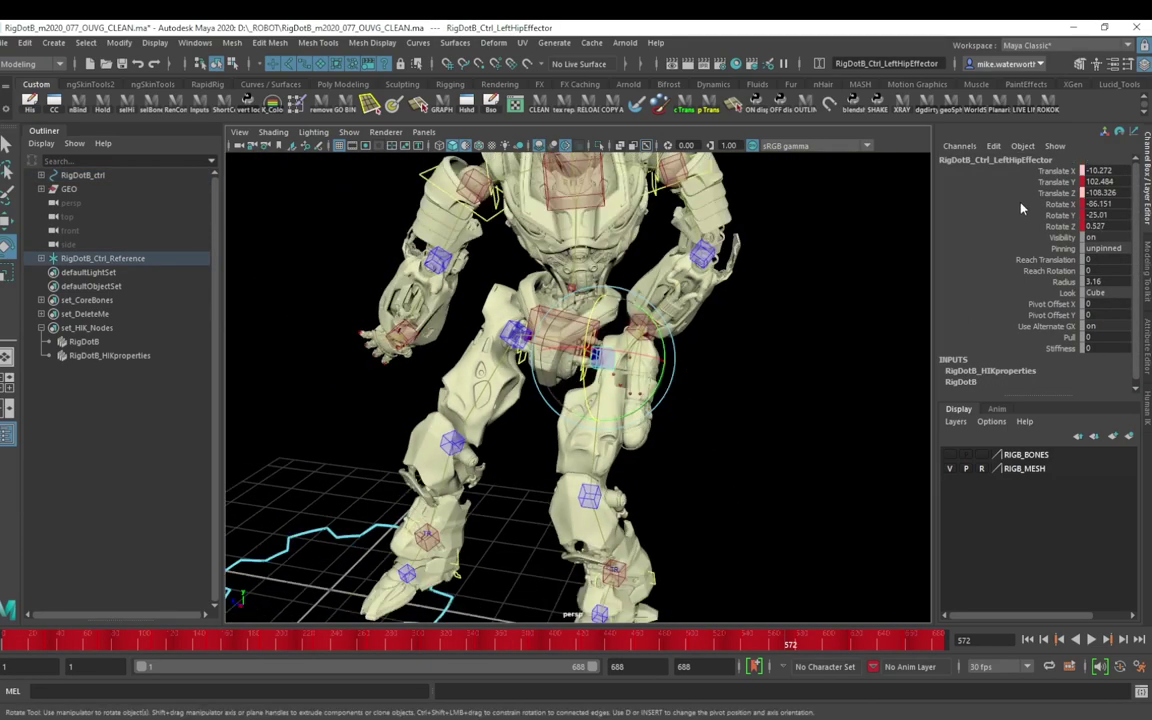
key(shift+z)
key(ctrl+z)
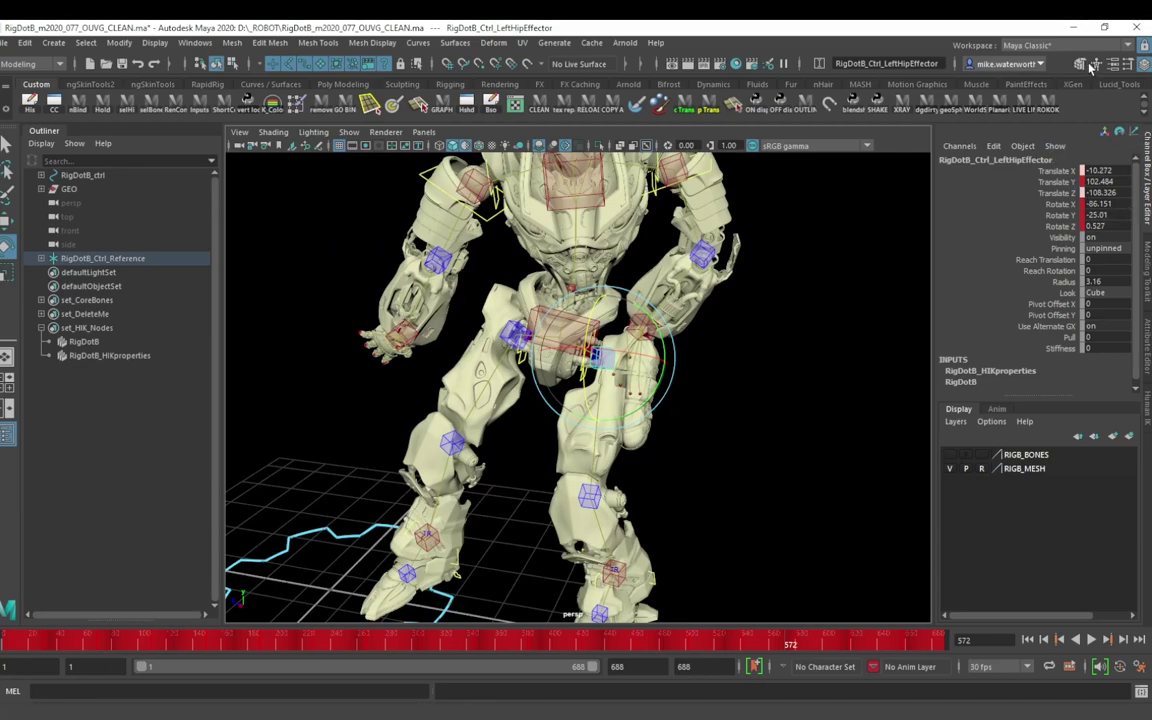
Step: Unpin the left and right ankle effectors in translation and rotation on the HumanIK control rig
click(1099, 64)
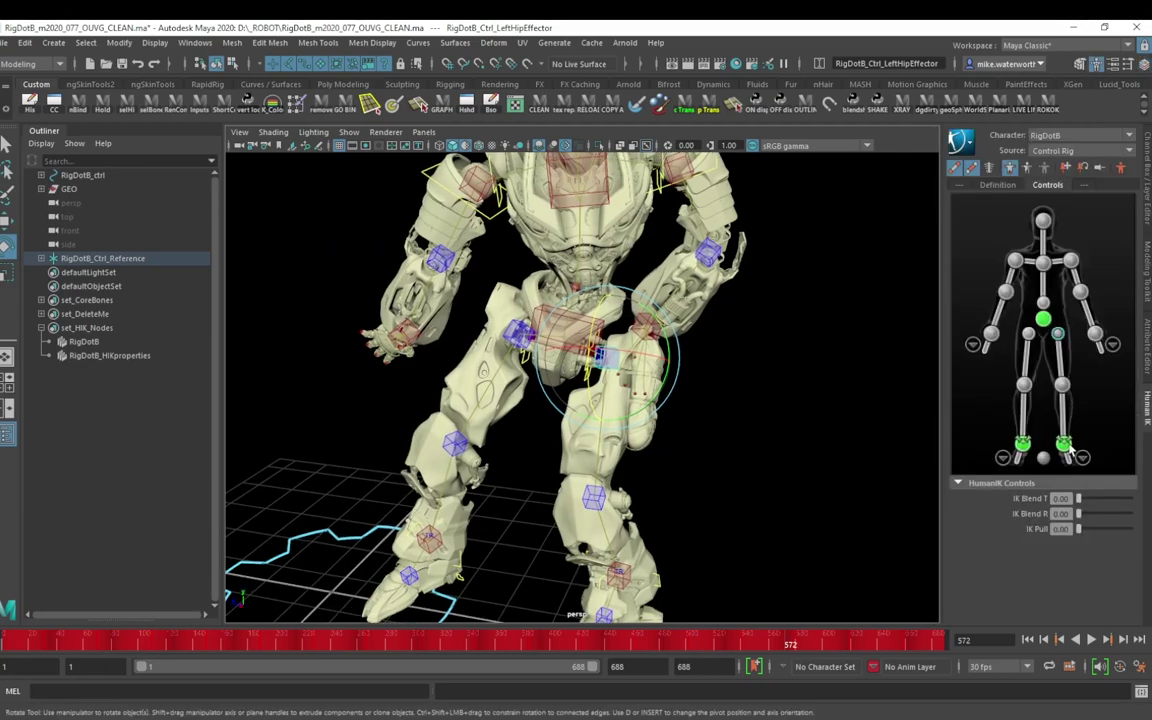
click(1065, 446)
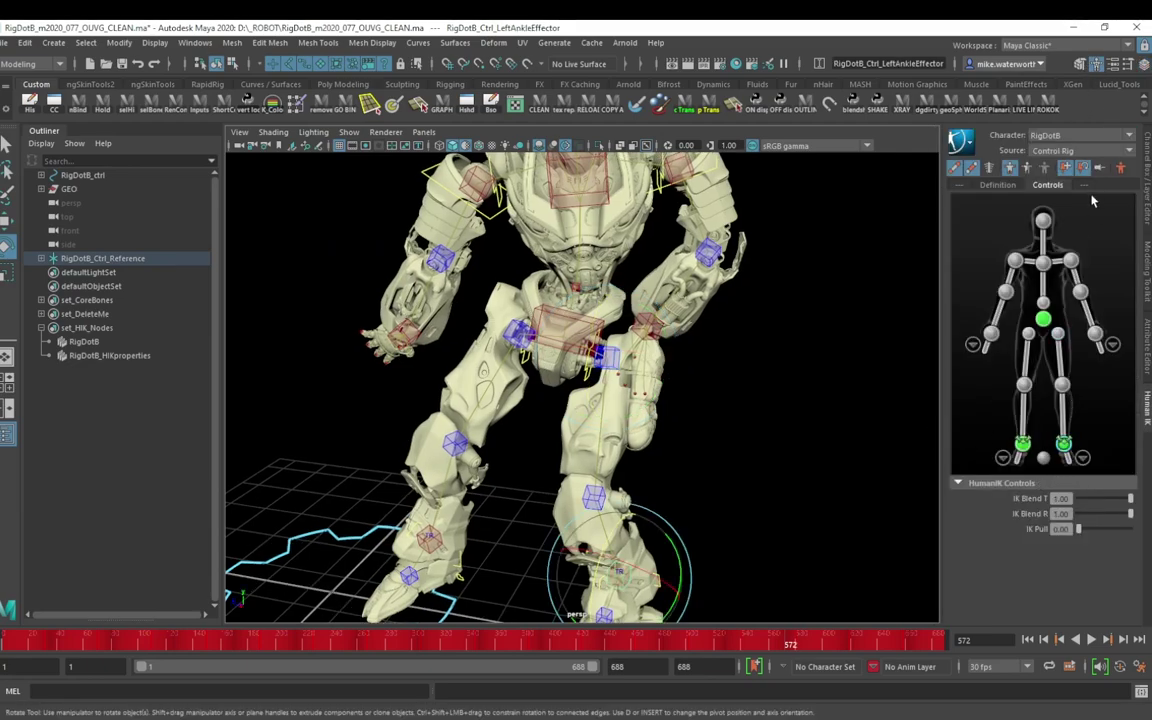
click(1022, 444)
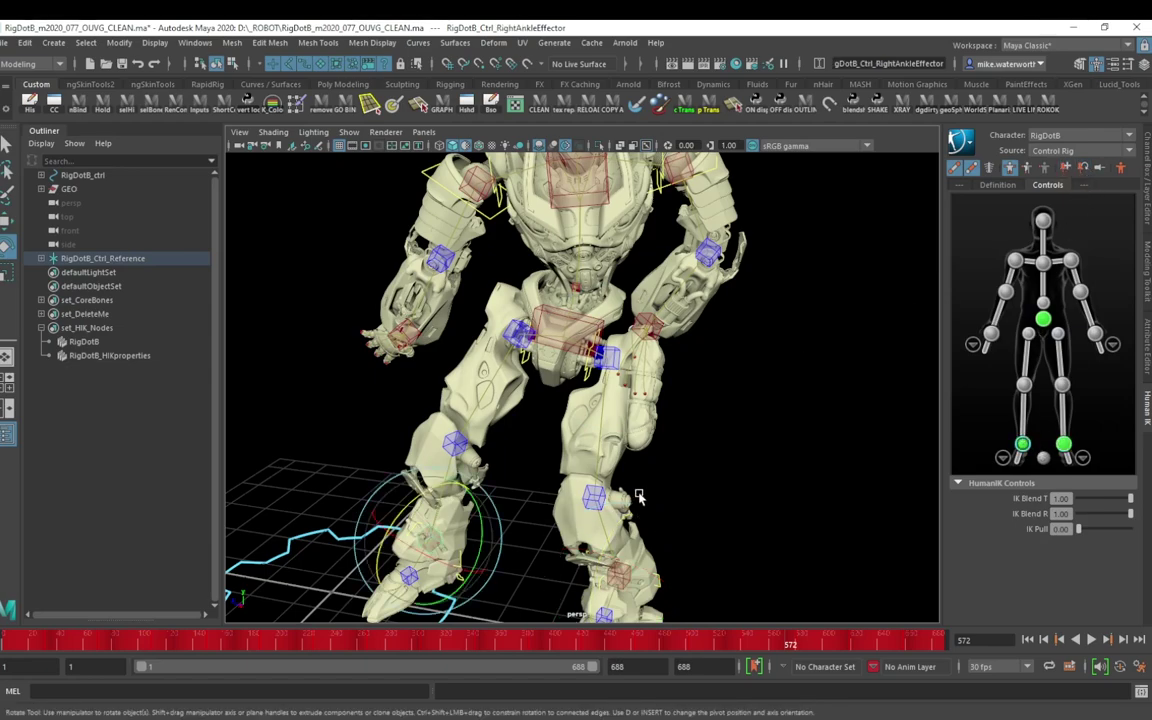
Step: Rotate the left hip effector to swing the robot's left leg at frame 572
click(609, 361)
scroll(746, 309, up, 5)
drag(601, 297, 552, 349)
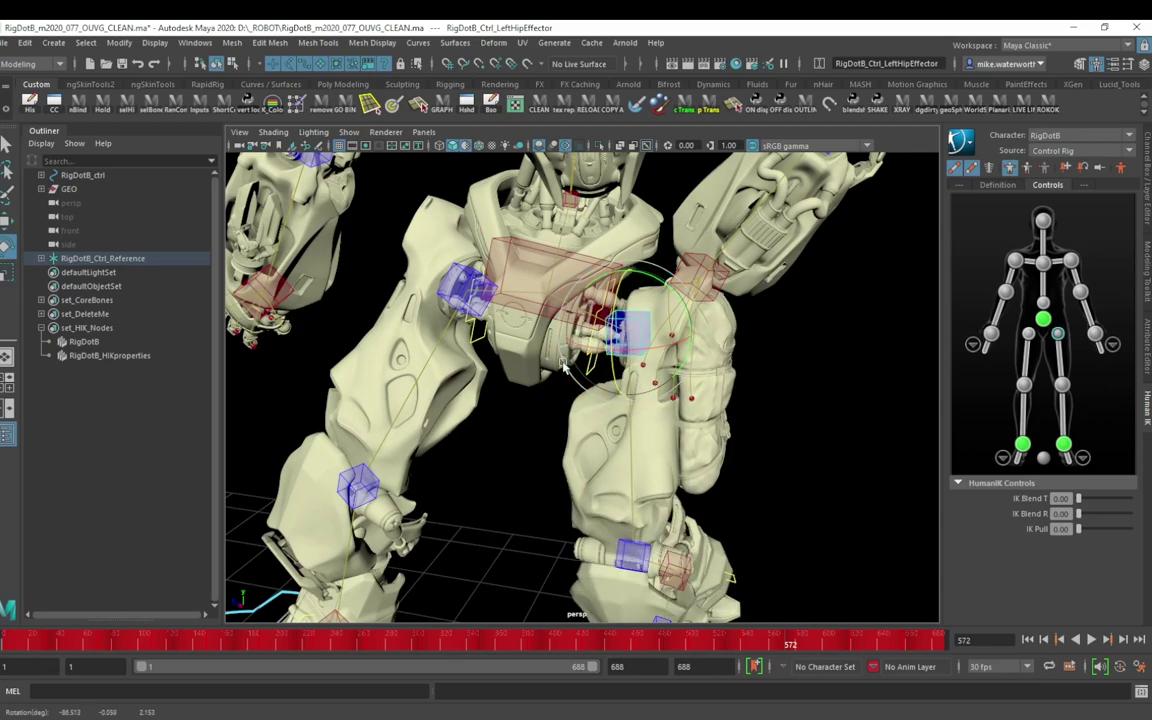
Step: Set Left Hip Rotate Override to 1 on the left hip rotate override controller beside the pelvis
click(860, 377)
click(591, 368)
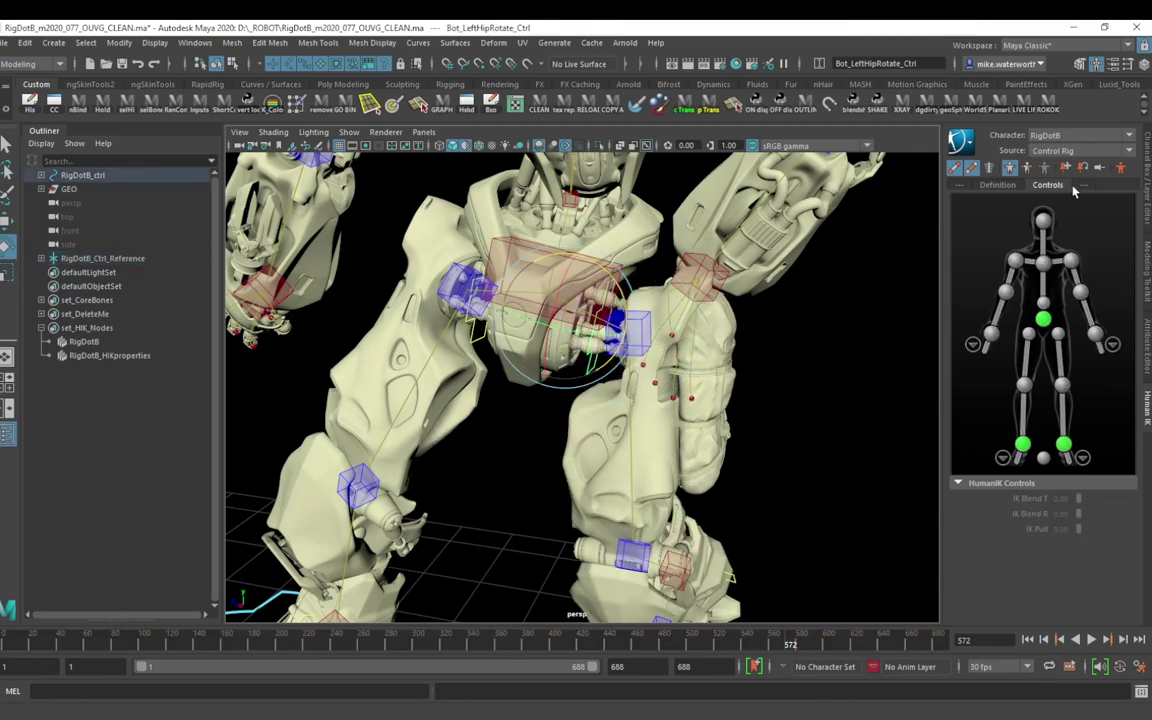
click(1148, 174)
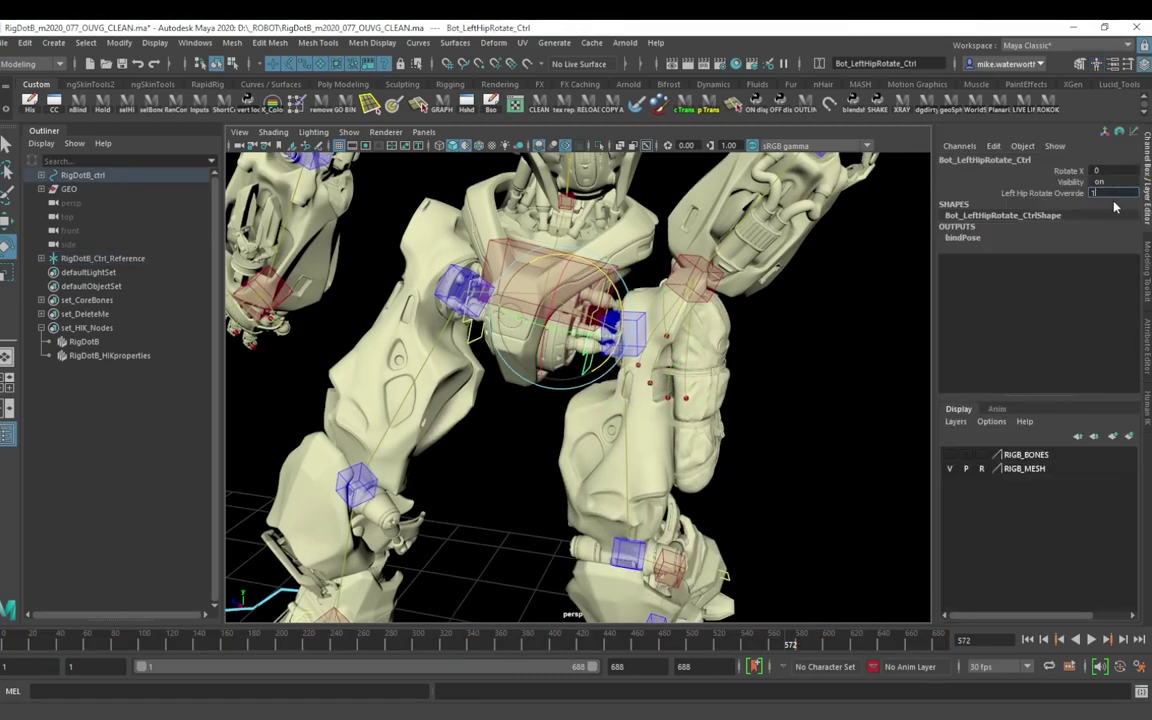
key(Return)
Step: Swing the left leg with the left hip effector, and rotate the left hip override controller to -5 in X
click(635, 327)
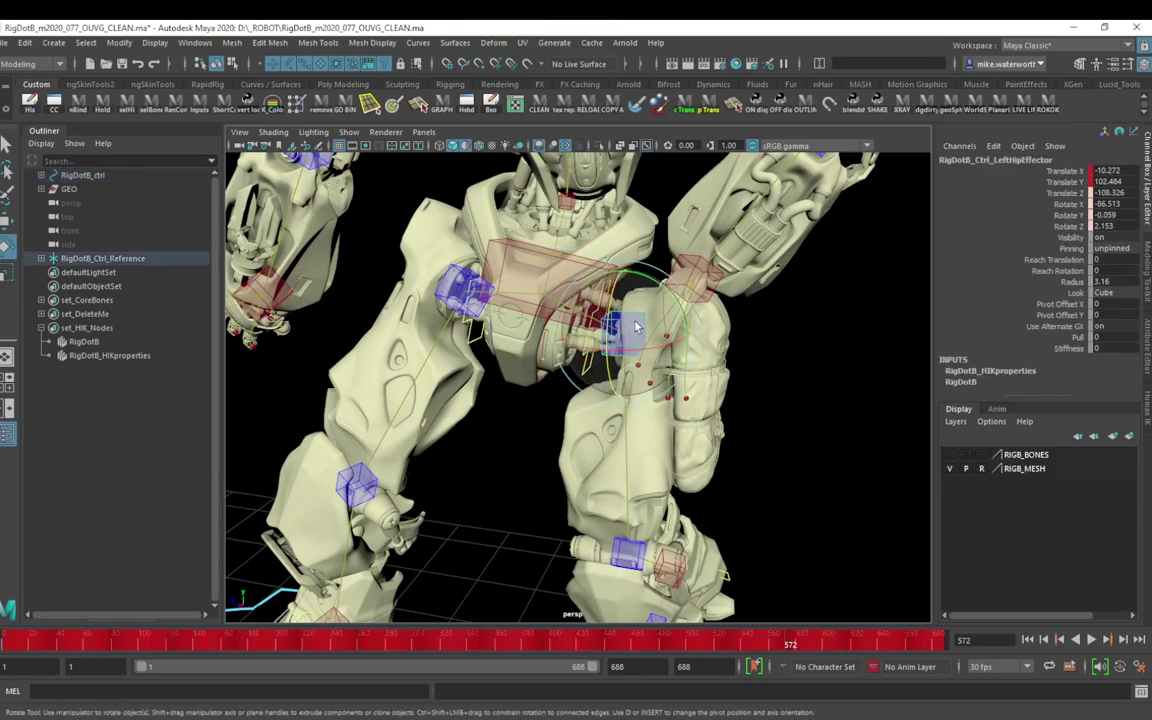
drag(635, 327, 593, 362)
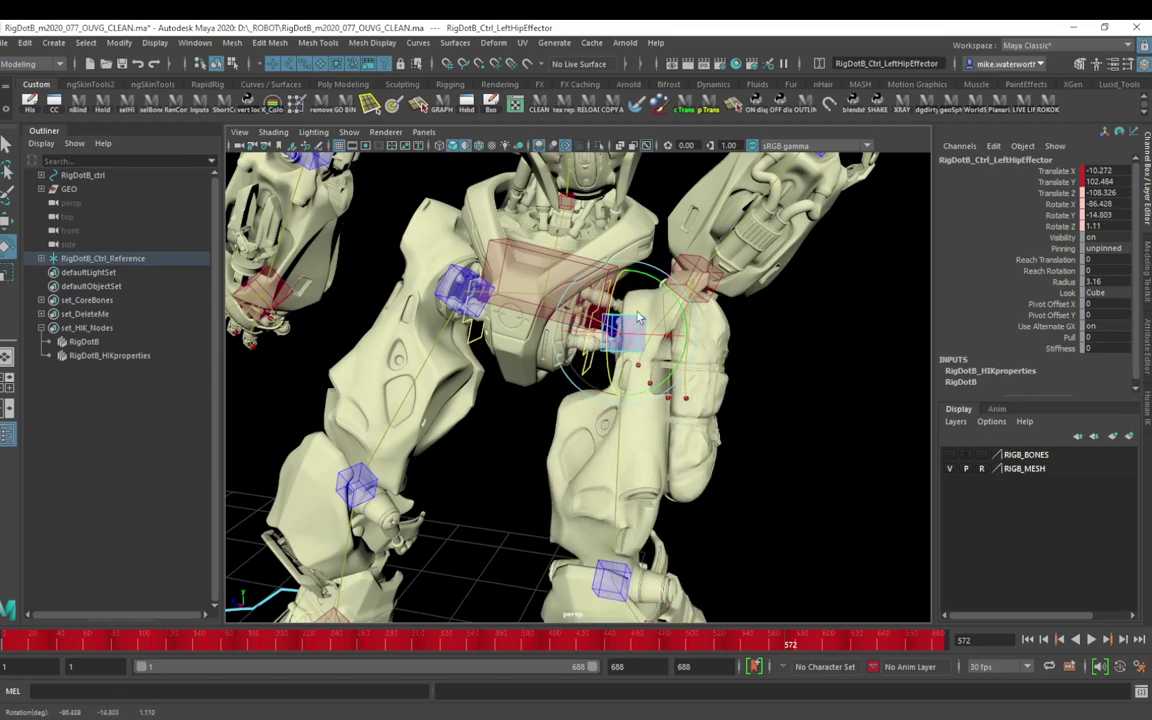
click(838, 420)
click(563, 283)
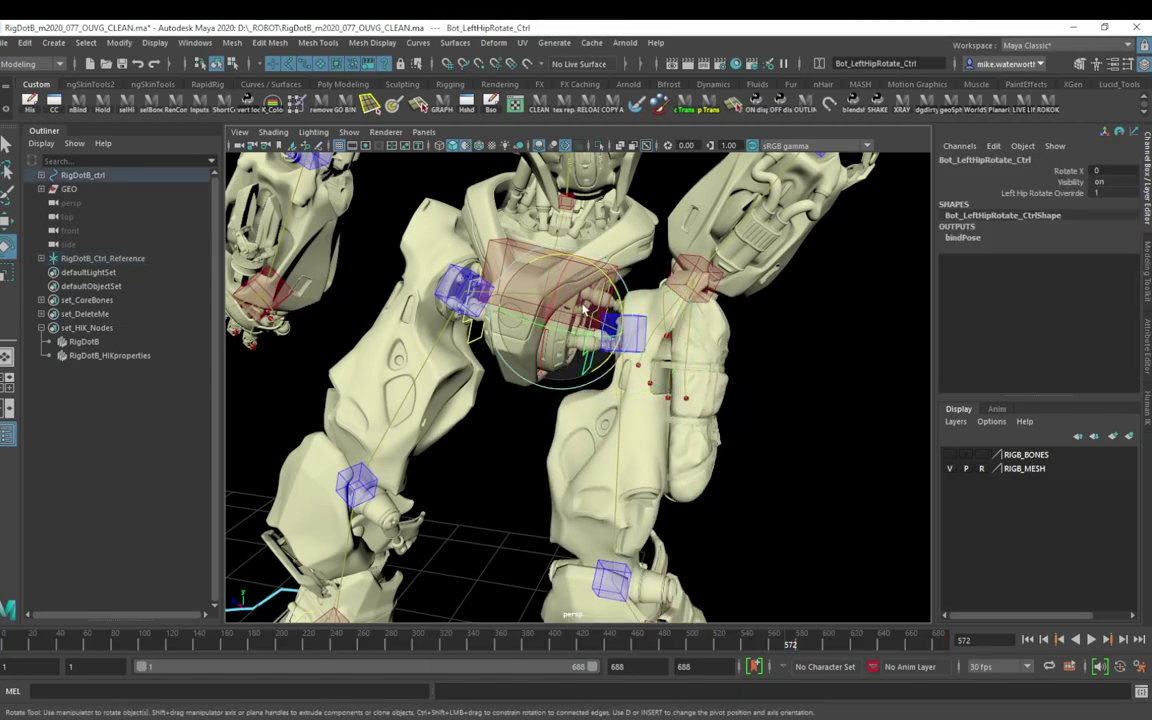
drag(563, 283, 582, 283)
alt+right_drag(753, 501, 640, 430)
alt+middle_drag(640, 430, 640, 500)
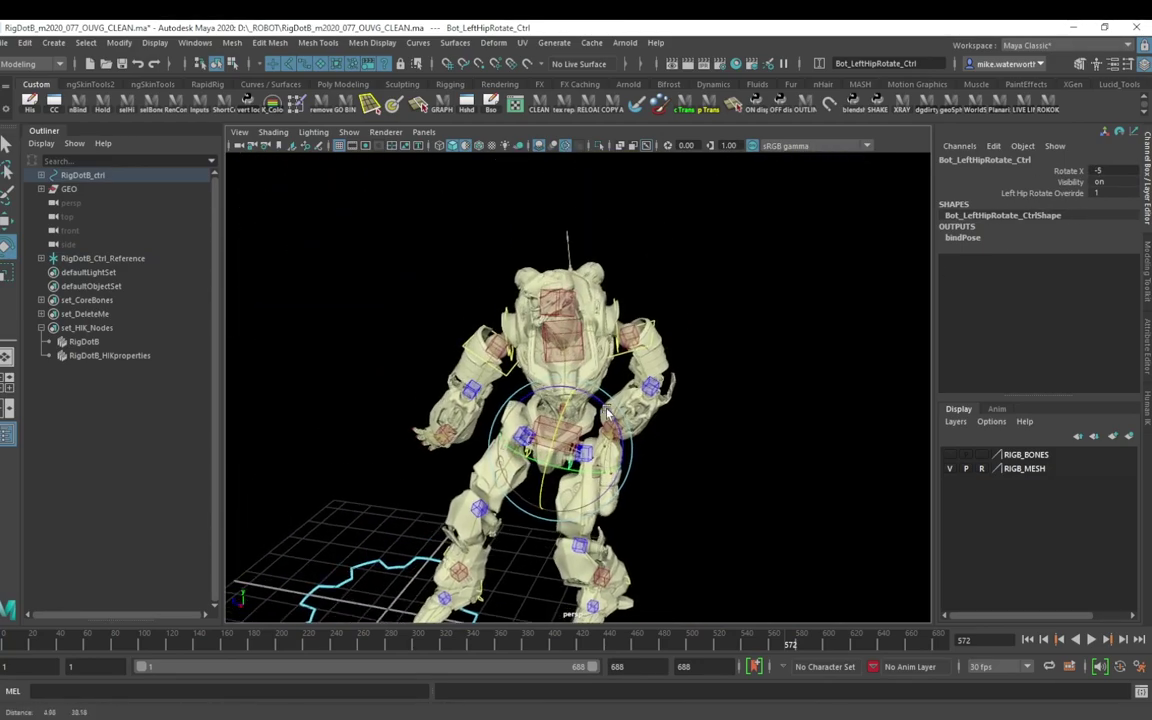
Step: Select the left shoulder rotate override controller and set its Left Shoulder Rotate Override to 1
alt+right_drag(640, 500, 735, 451)
alt+drag(735, 451, 650, 376)
alt+middle_drag(650, 376, 660, 444)
alt+drag(660, 444, 652, 374)
click(661, 287)
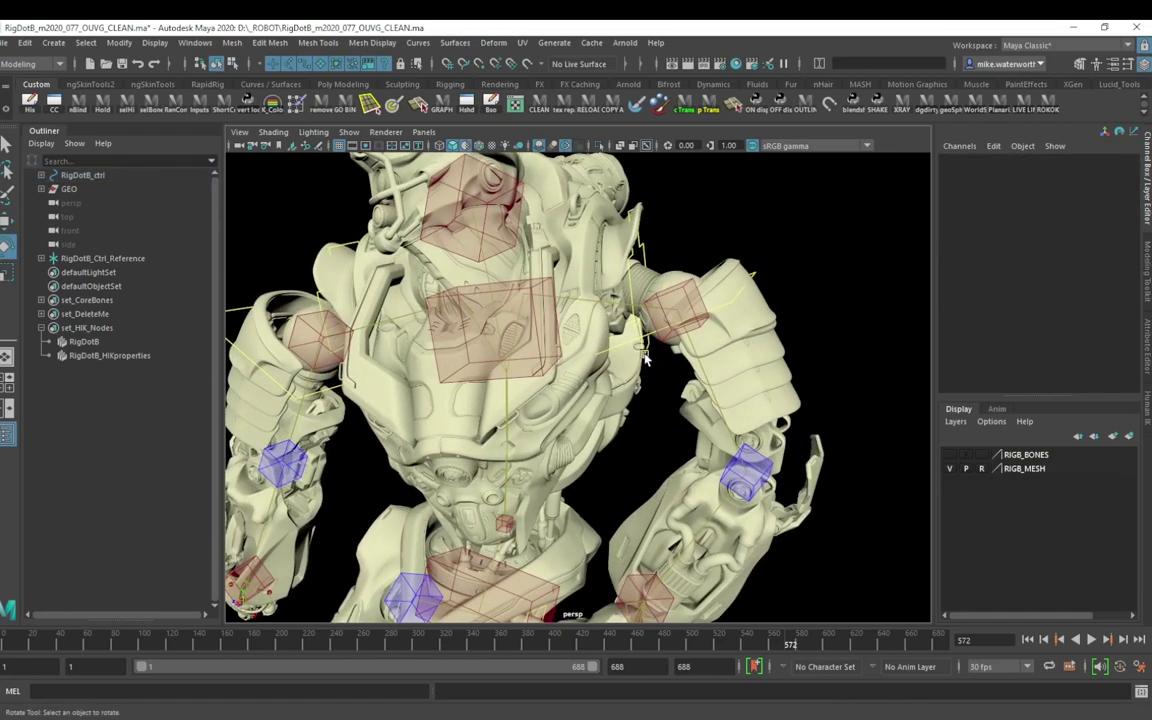
click(645, 358)
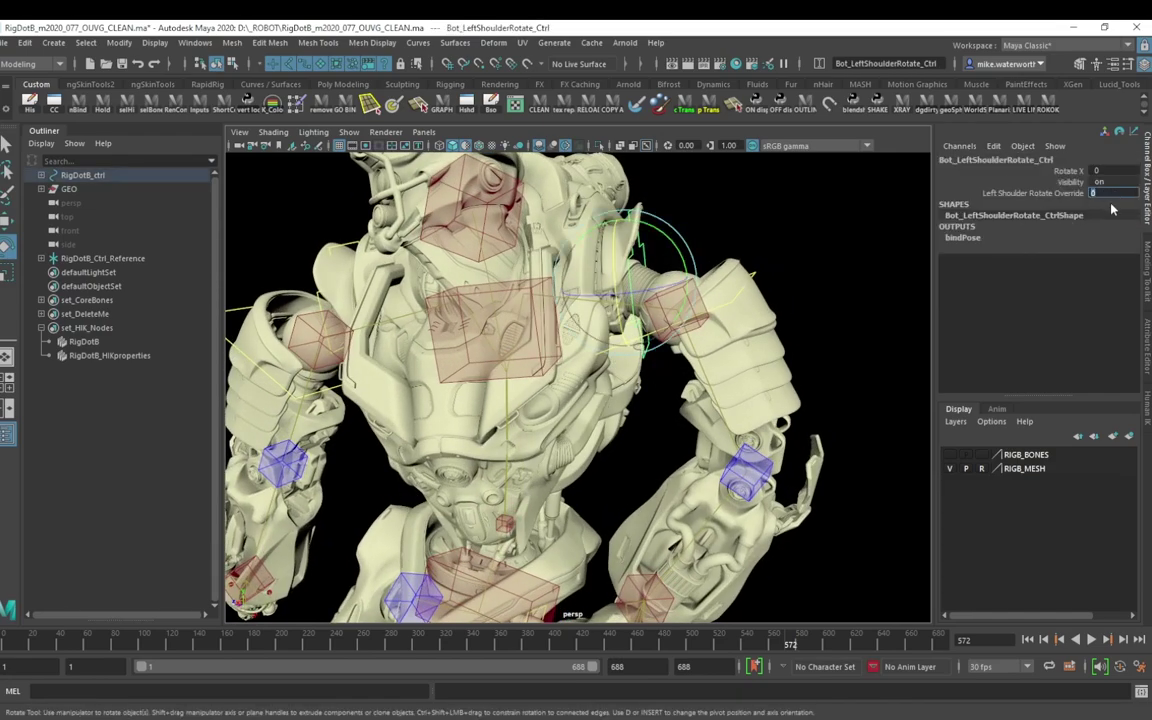
click(1061, 193)
click(1069, 171)
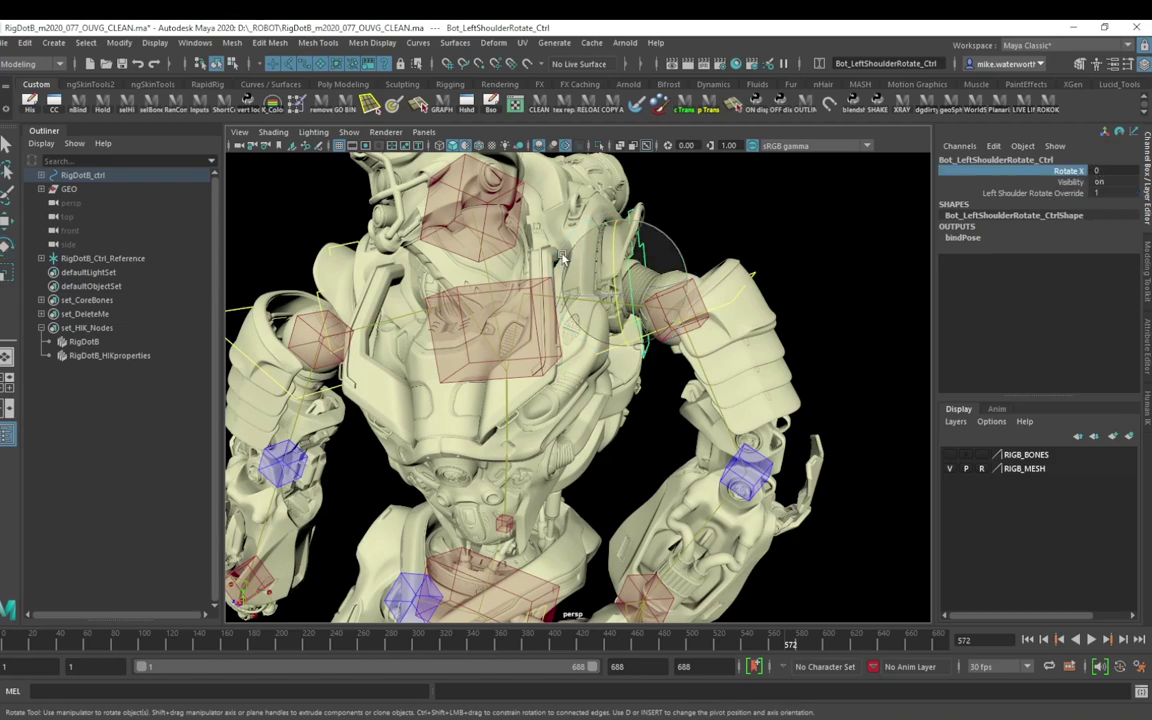
Step: Rotate the left shoulder override controller to about -18 in X
drag(613, 246, 430, 325)
alt+right_drag(430, 325, 560, 400)
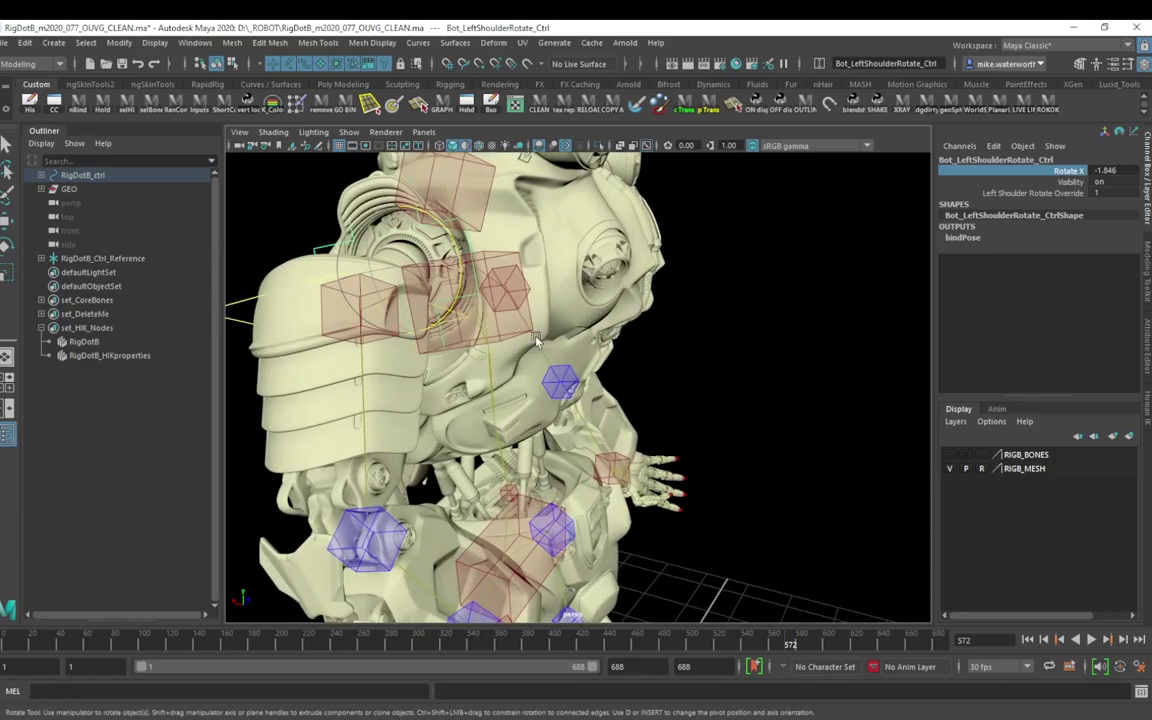
alt+drag(560, 400, 522, 341)
click(501, 308)
alt+drag(535, 348, 758, 419)
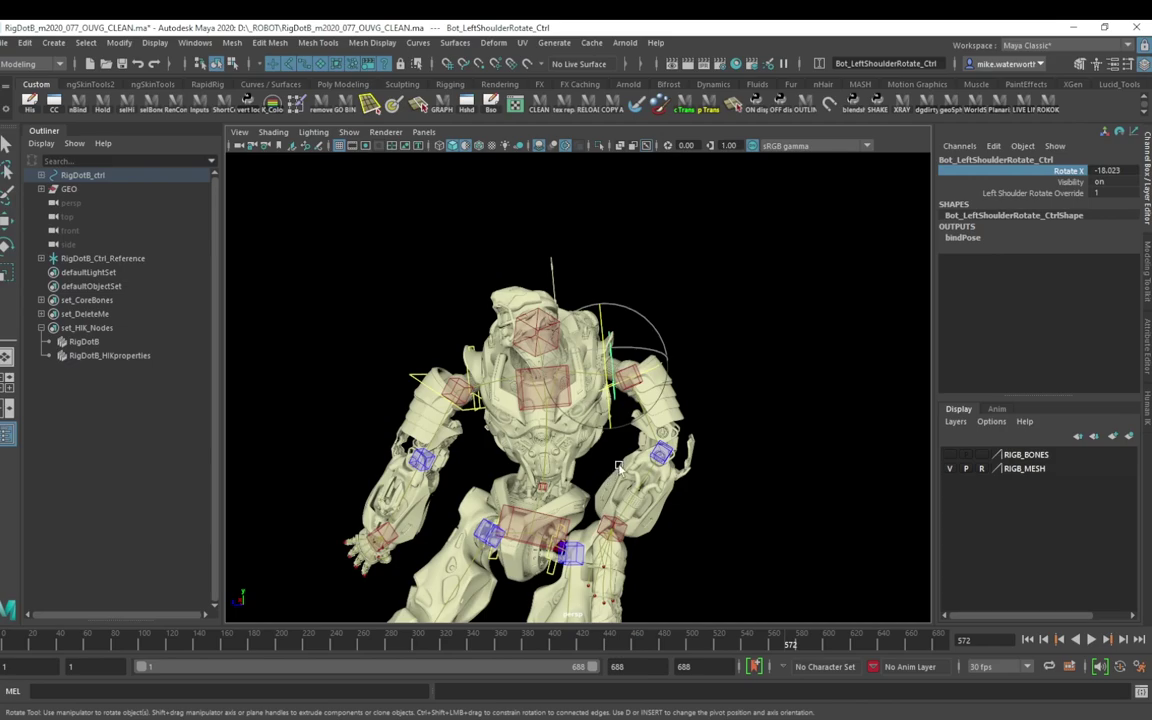
alt+right_drag(664, 580, 642, 553)
alt+middle_drag(642, 553, 704, 437)
alt+right_drag(704, 437, 634, 351)
alt+middle_drag(634, 351, 637, 345)
alt+drag(637, 344, 688, 453)
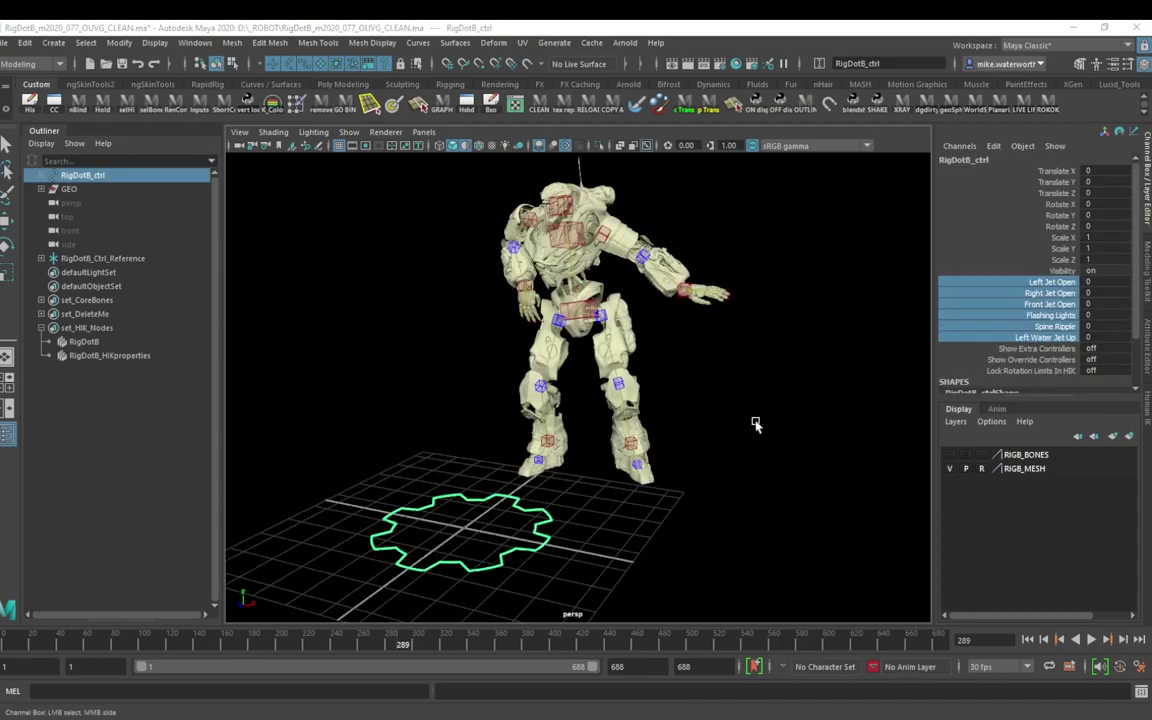
Step: Select the gear-shaped main controller on the ground and highlight its attributes from Left Jet Open through Left Water Jet Up
alt+drag(755, 425, 733, 450)
click(910, 367)
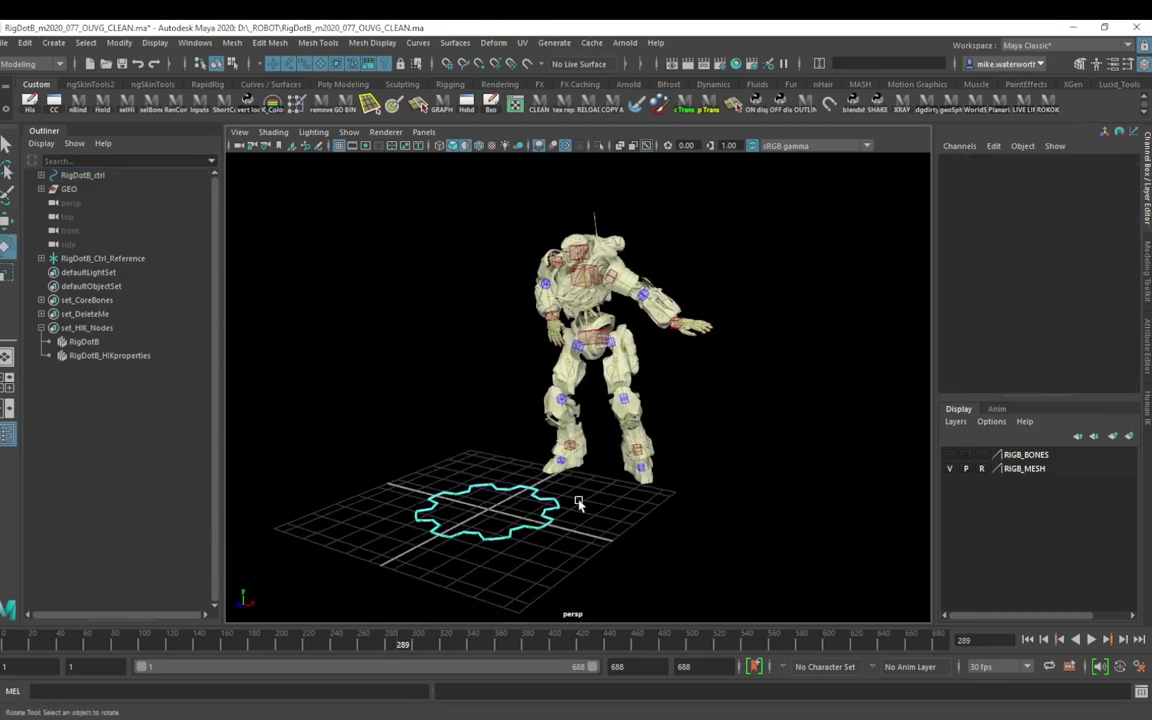
click(558, 544)
drag(1060, 283, 1045, 337)
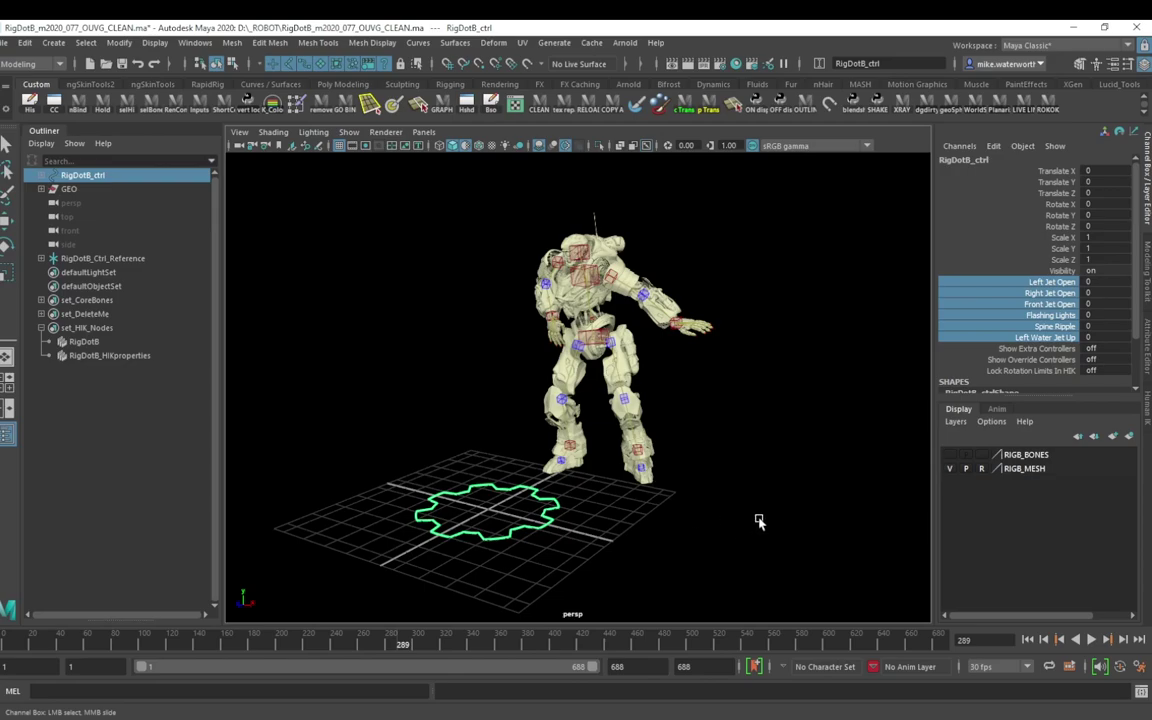
Step: Raise the main controller's Flashing Lights attribute to 1 and check the lights on the robot's upper body
click(1068, 316)
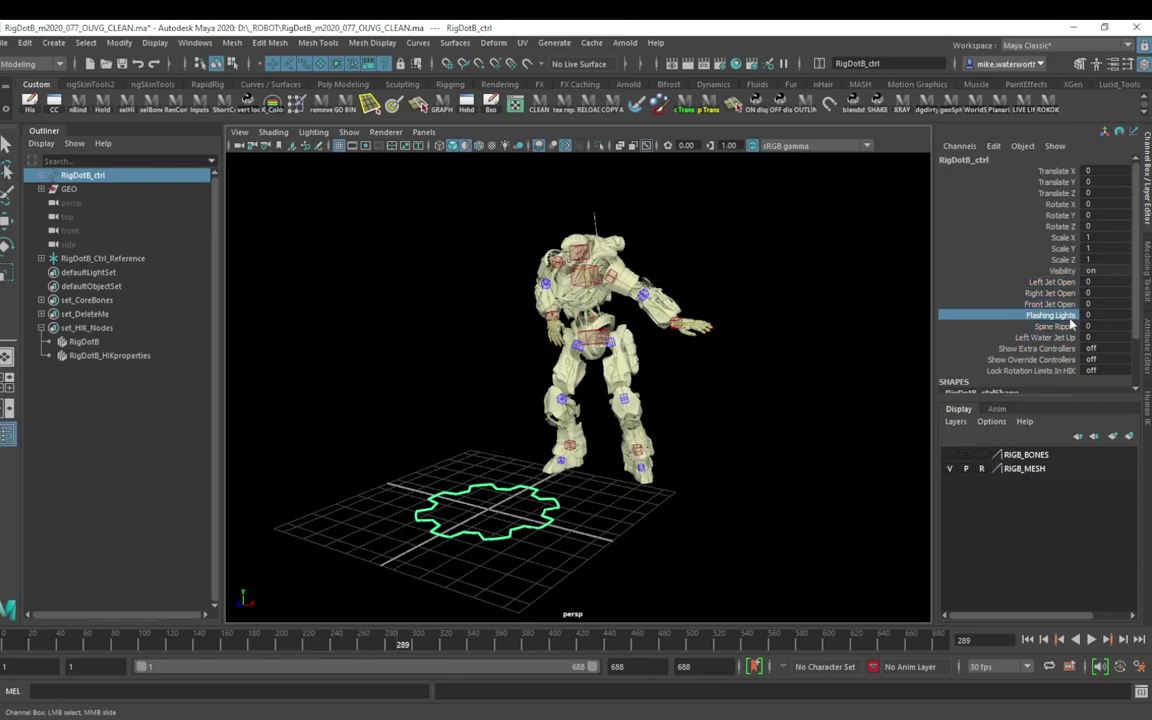
alt+middle_drag(654, 360, 668, 540)
alt+right_drag(668, 540, 745, 545)
alt+drag(745, 545, 746, 455)
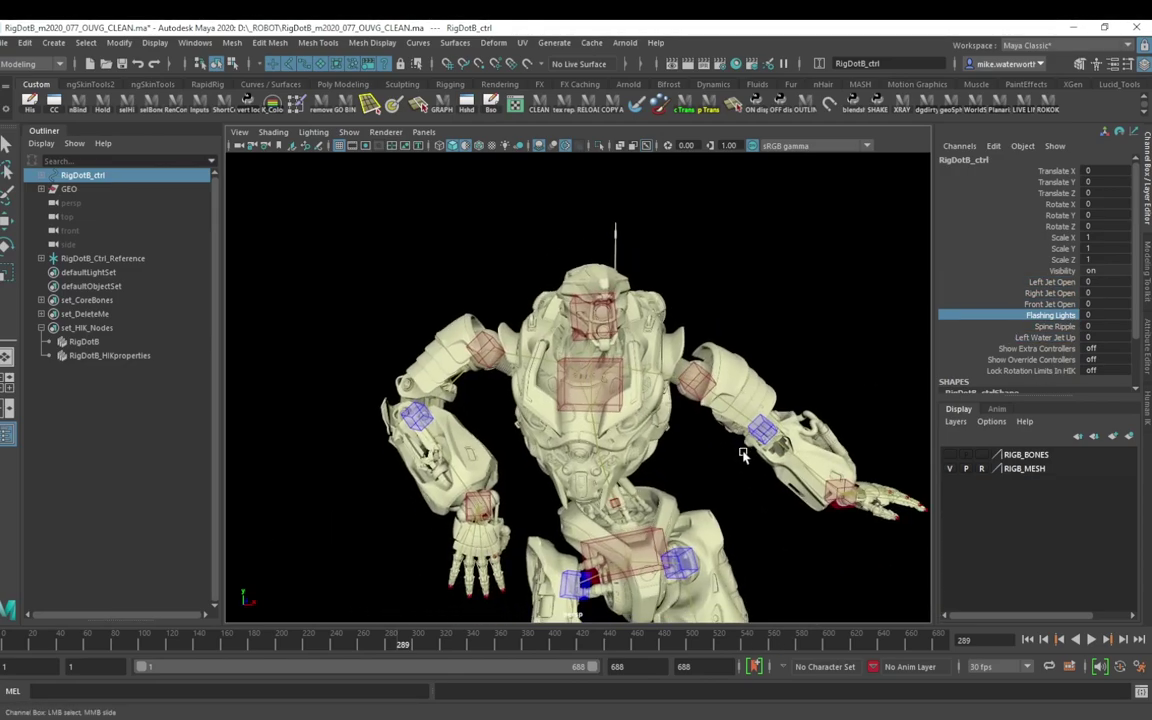
alt+right_drag(746, 455, 765, 500)
alt+drag(765, 500, 753, 525)
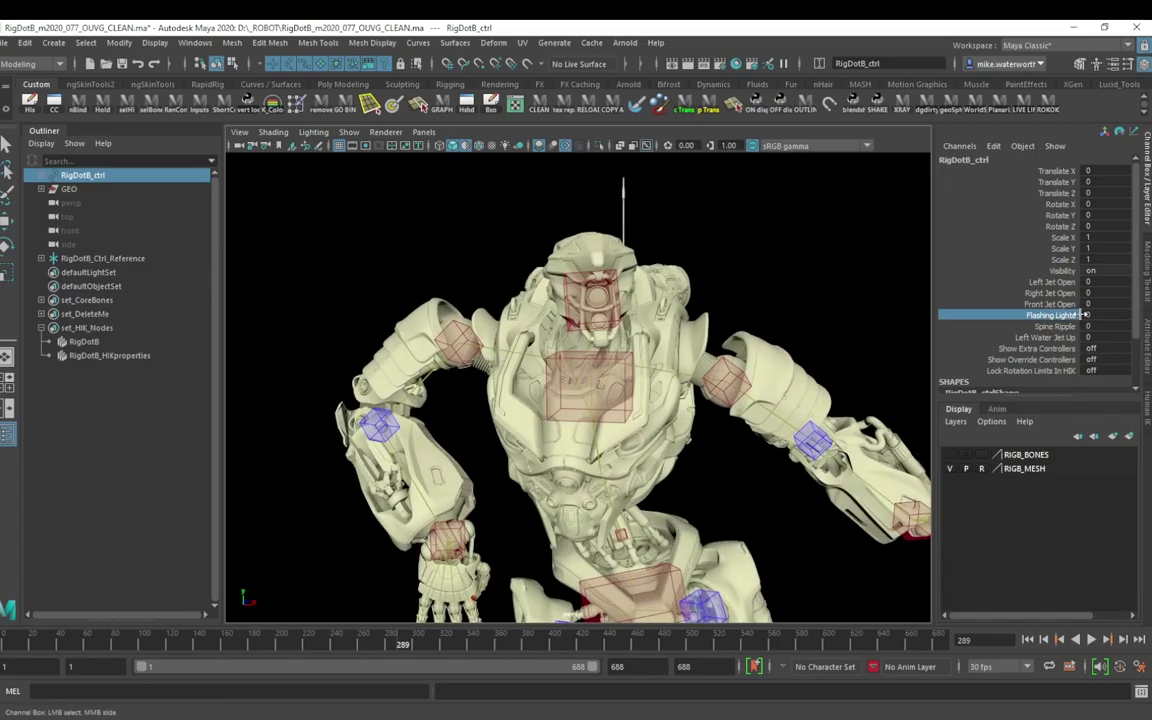
middle_drag(829, 311, 857, 318)
alt+drag(667, 368, 513, 258)
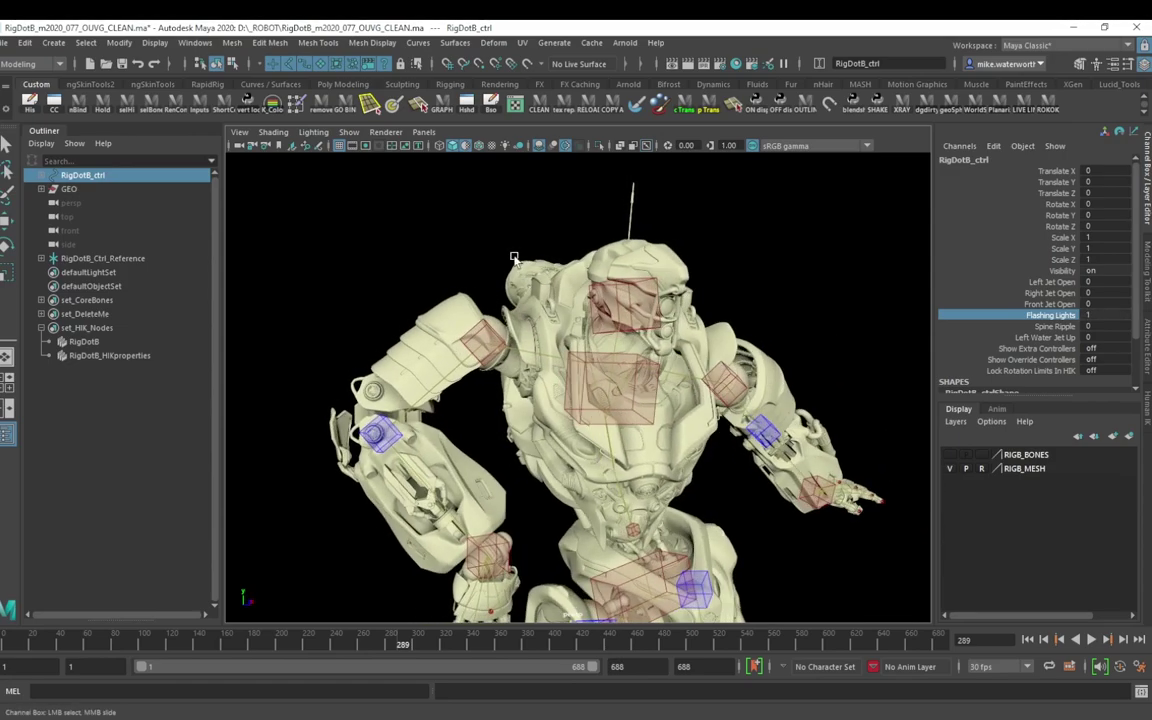
Step: Reset the main controller's Flashing Lights attribute to 0
double_click(1087, 316)
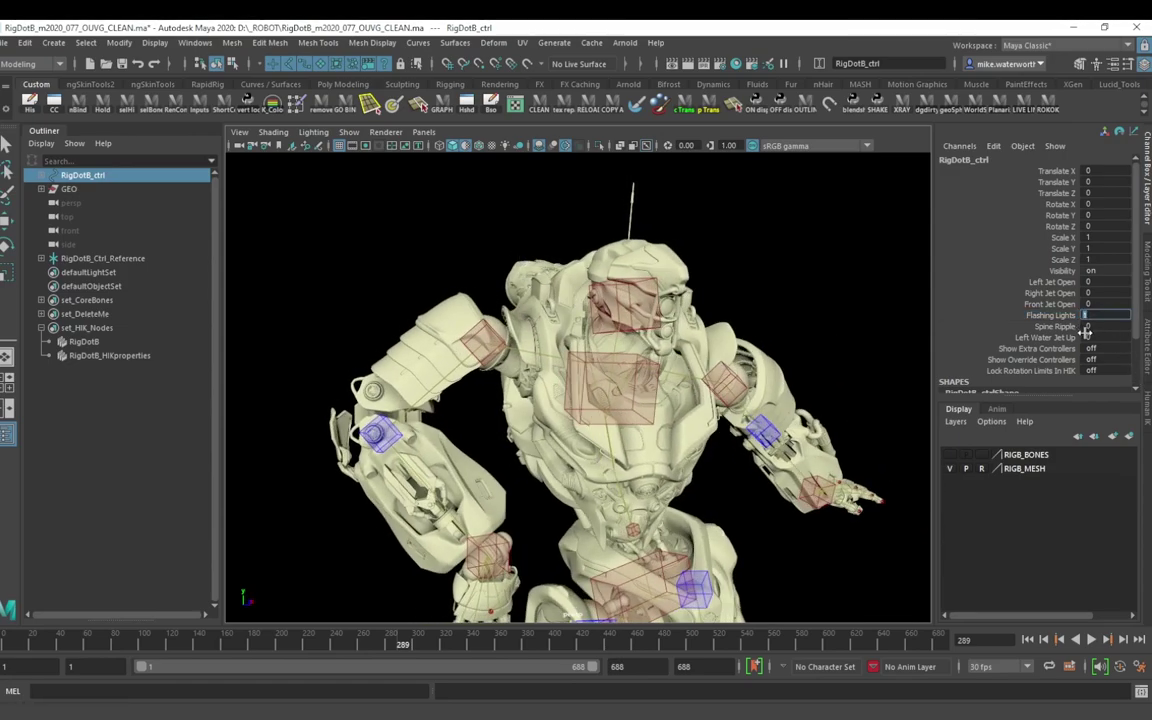
key(Return)
alt+drag(652, 439, 690, 430)
alt+right_drag(740, 385, 600, 418)
alt+drag(600, 418, 693, 372)
Step: Set the main controller's Spine Ripple attribute to 1 while viewing the robot's back
click(1048, 304)
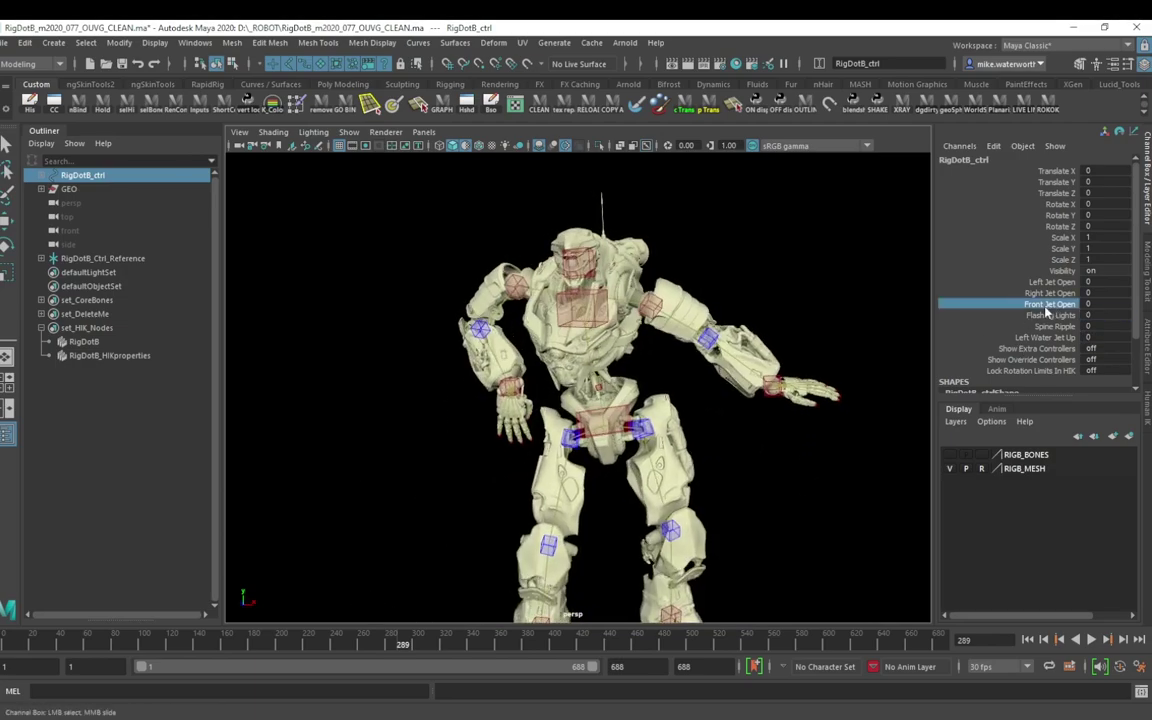
click(1056, 327)
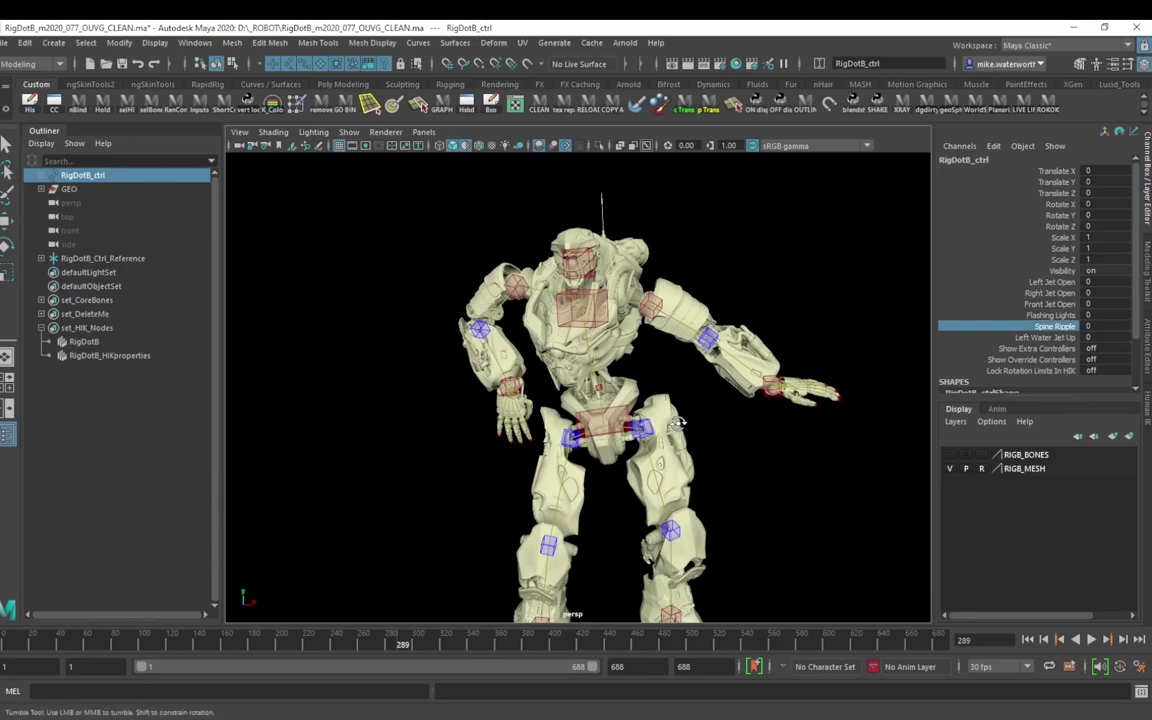
alt+drag(679, 419, 330, 445)
alt+right_drag(510, 460, 733, 471)
mouse_move(732, 470)
alt+middle_down()
mouse_move(744, 515)
mouse_move(743, 488)
mouse_move(727, 488)
mouse_move(742, 485)
alt+middle_up()
scroll(743, 484, up, 2)
Step: Try adjusting the main controller's Left Water Jet Up attribute while viewing the robot from the front
click(1065, 338)
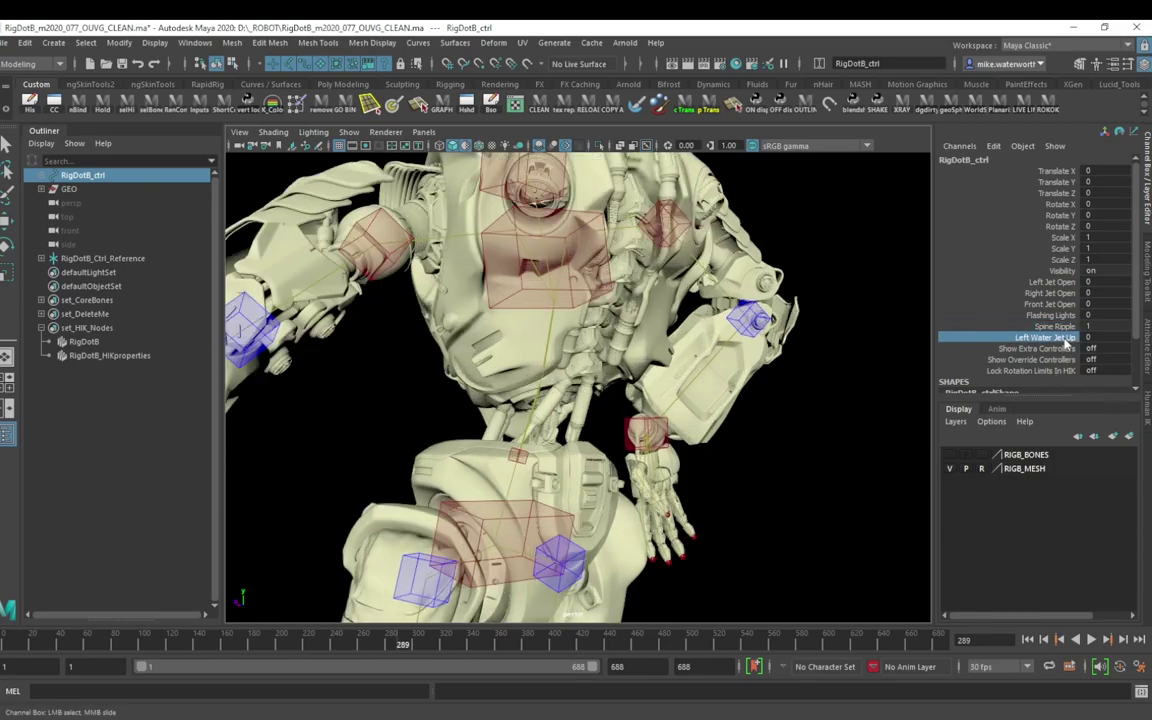
alt+right_drag(865, 566, 671, 347)
alt+drag(671, 347, 826, 461)
alt+drag(785, 420, 738, 424)
alt+middle_drag(738, 424, 702, 483)
alt+right_drag(702, 483, 699, 553)
alt+drag(699, 553, 777, 522)
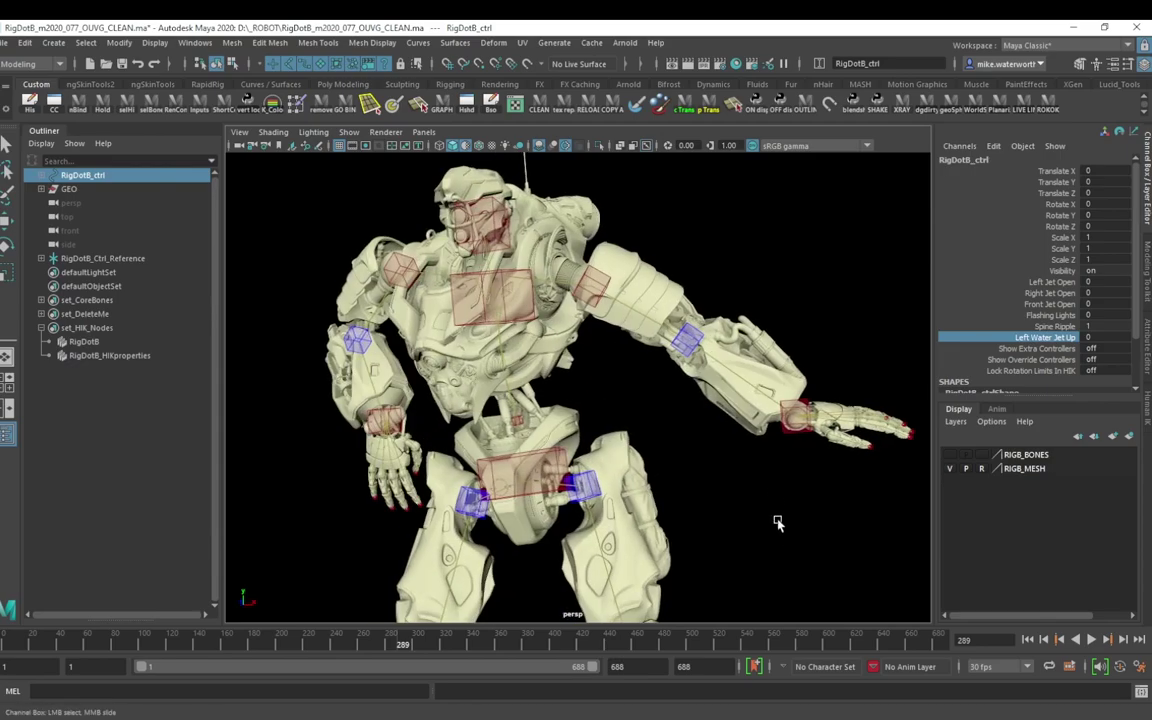
middle_drag(770, 488, 619, 490)
Step: Set the main controller's Right Jet Open and Front Jet Open attributes to 1
click(1062, 284)
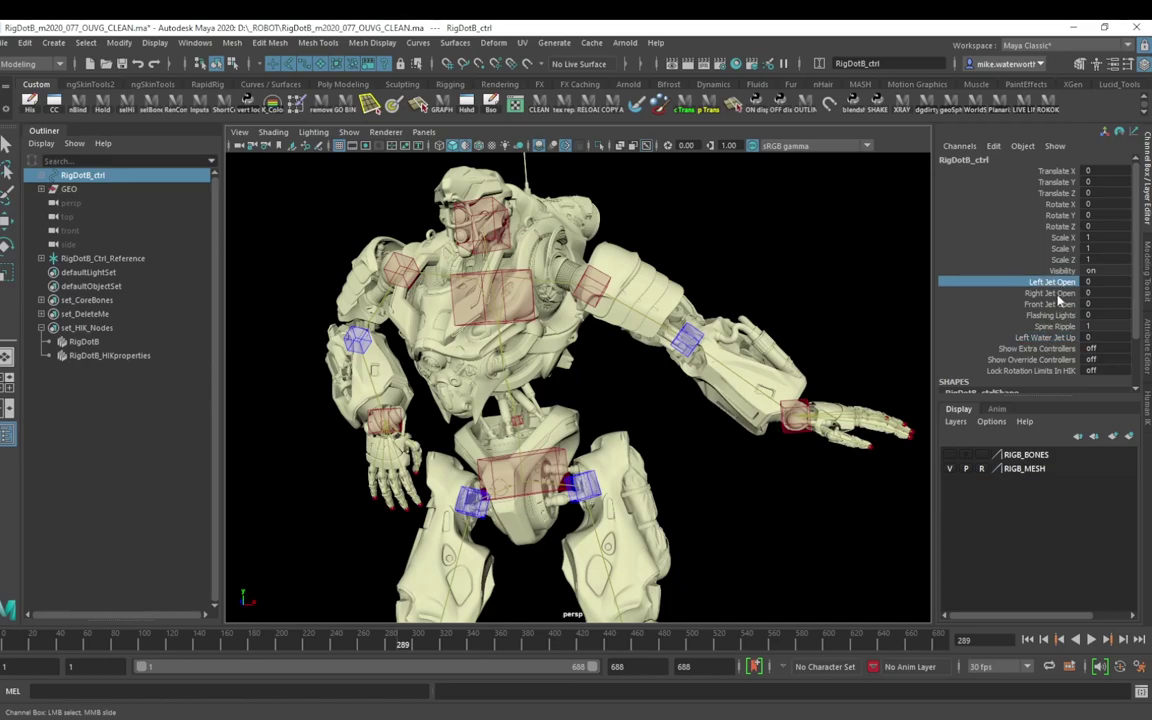
shift+click(1058, 304)
alt+right_drag(672, 404, 540, 404)
alt+drag(540, 404, 500, 412)
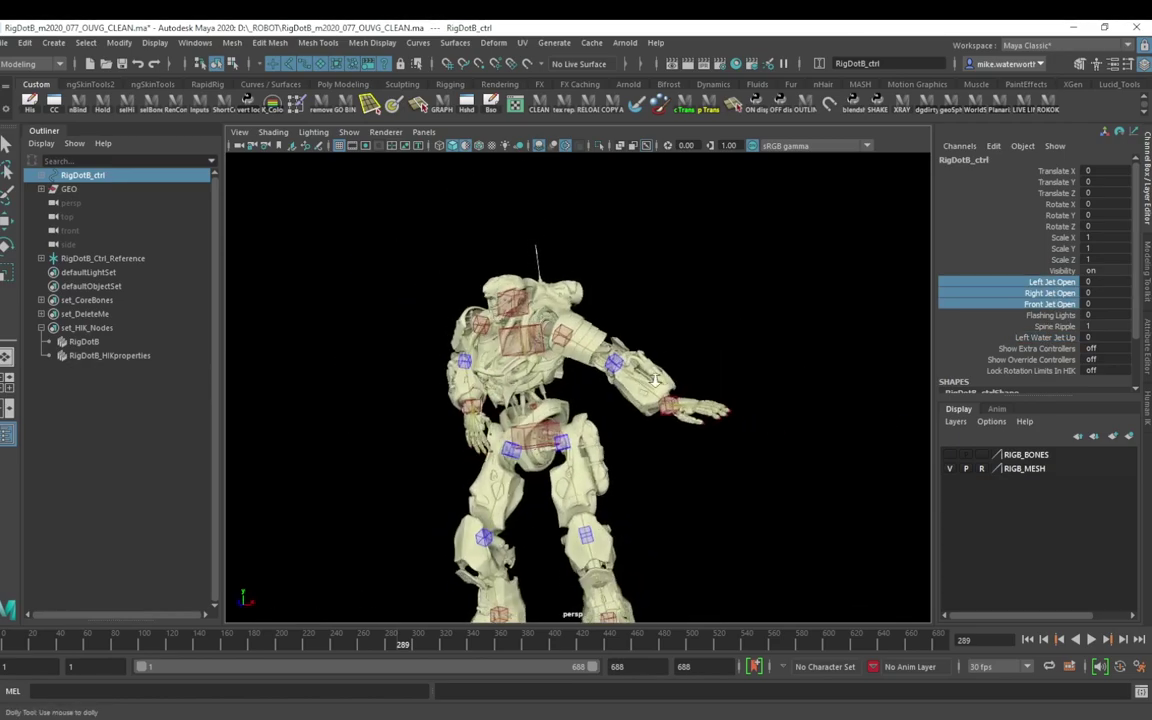
alt+right_drag(500, 412, 597, 419)
alt+middle_drag(597, 419, 760, 484)
alt+drag(760, 484, 535, 505)
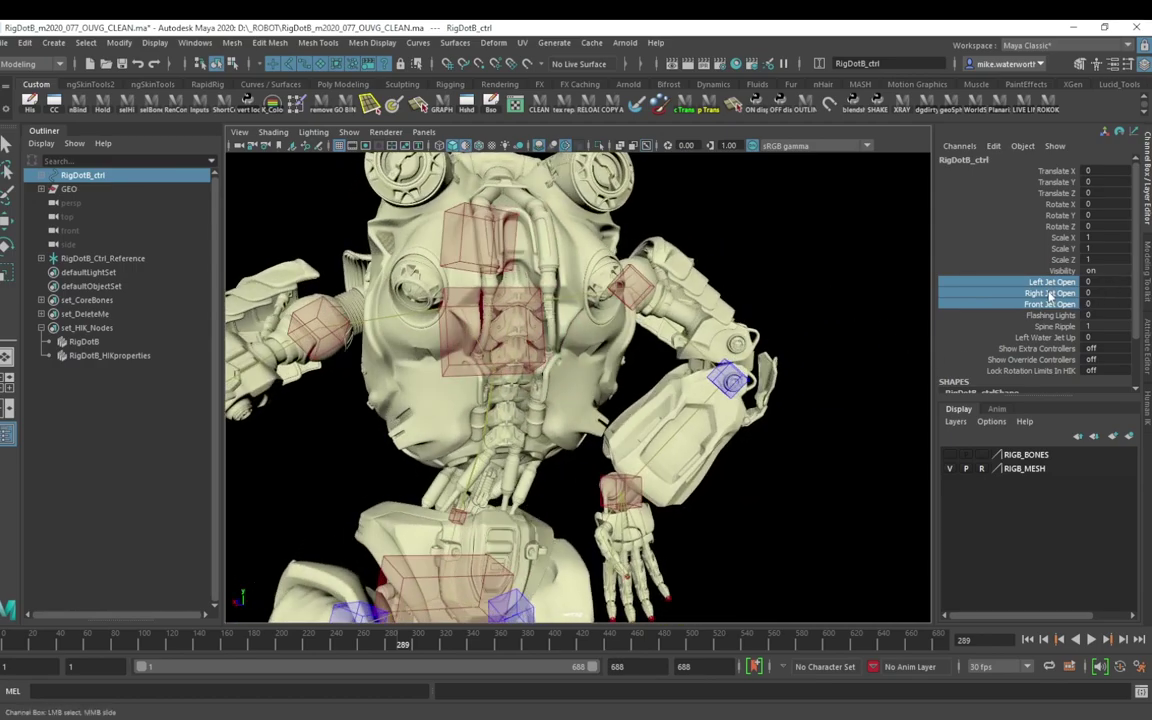
click(1050, 293)
middle_drag(685, 387, 765, 393)
click(1050, 304)
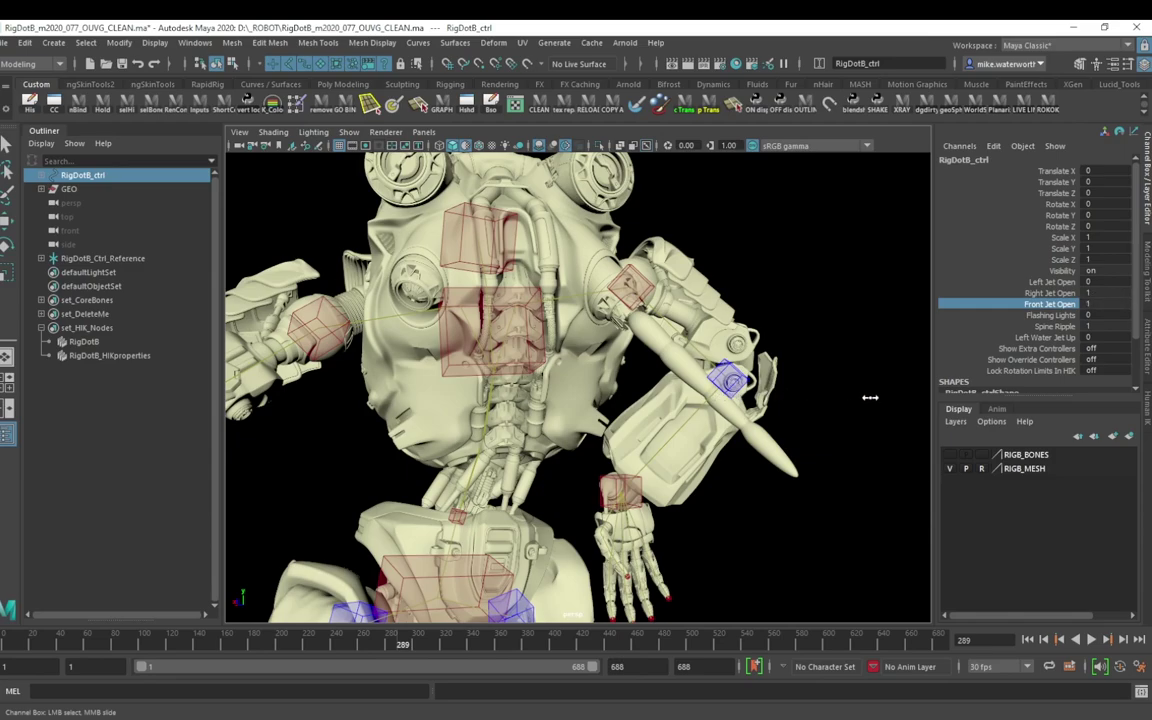
Step: Set the main controller's Left Jet Open attribute to 1 and view the opened jets from the side
click(1056, 283)
middle_drag(654, 362, 757, 369)
alt+right_drag(757, 369, 510, 405)
alt+drag(510, 405, 455, 413)
alt+drag(273, 445, 228, 401)
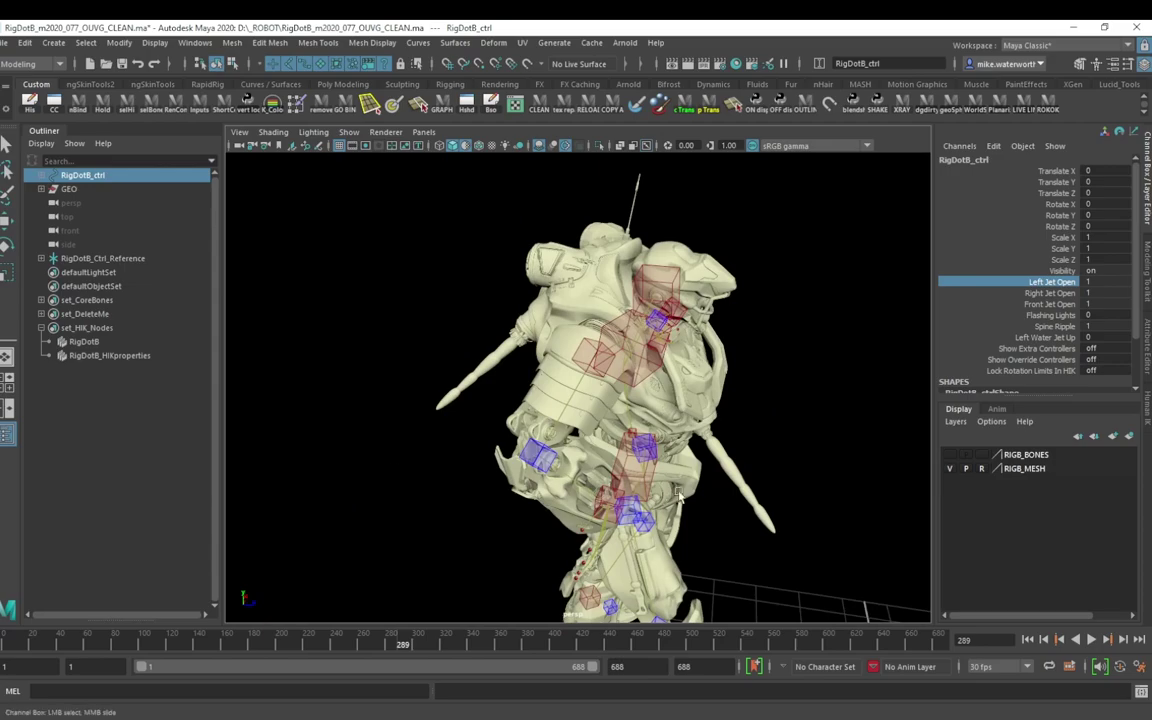
Step: Turn off the viewport's default material so the robot is shaded with its own materials
click(273, 132)
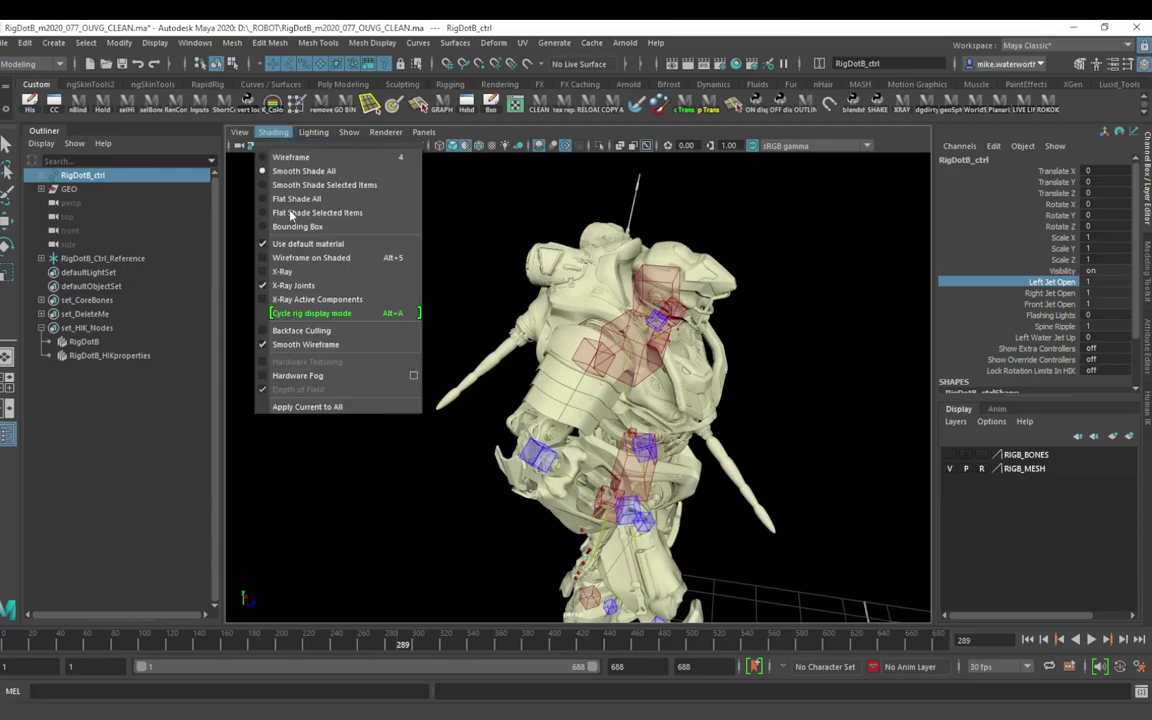
click(300, 244)
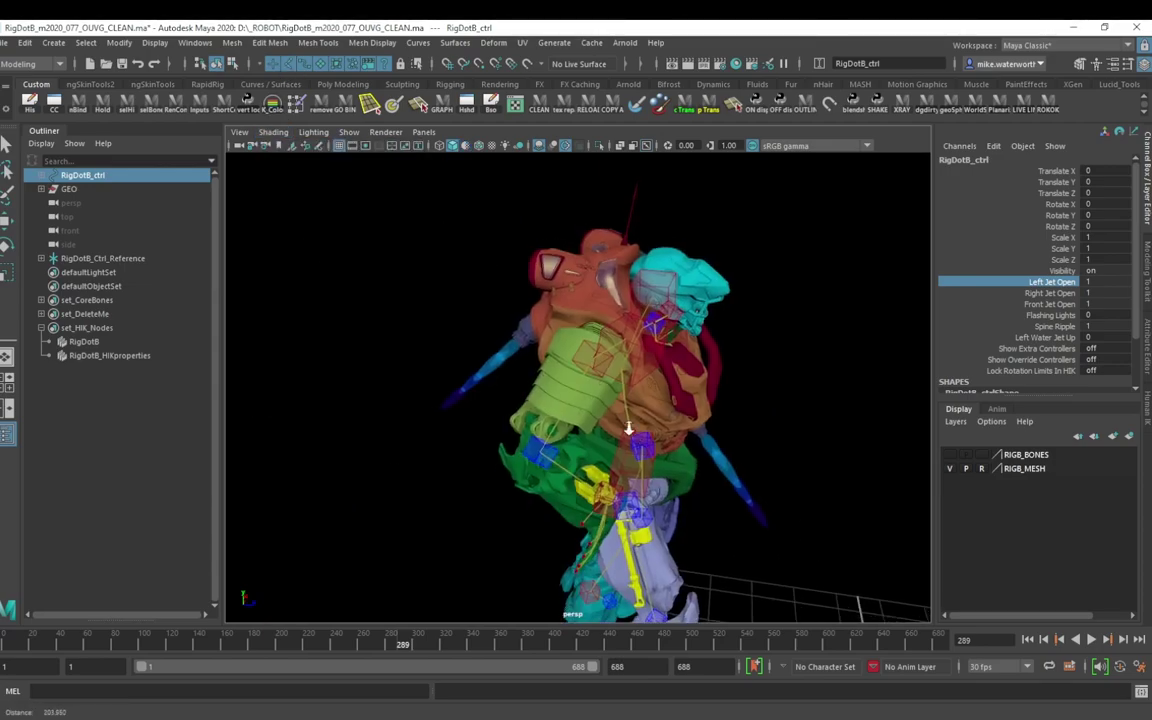
alt+drag(628, 428, 787, 450)
alt+right_drag(783, 449, 627, 356)
alt+middle_drag(640, 383, 590, 320)
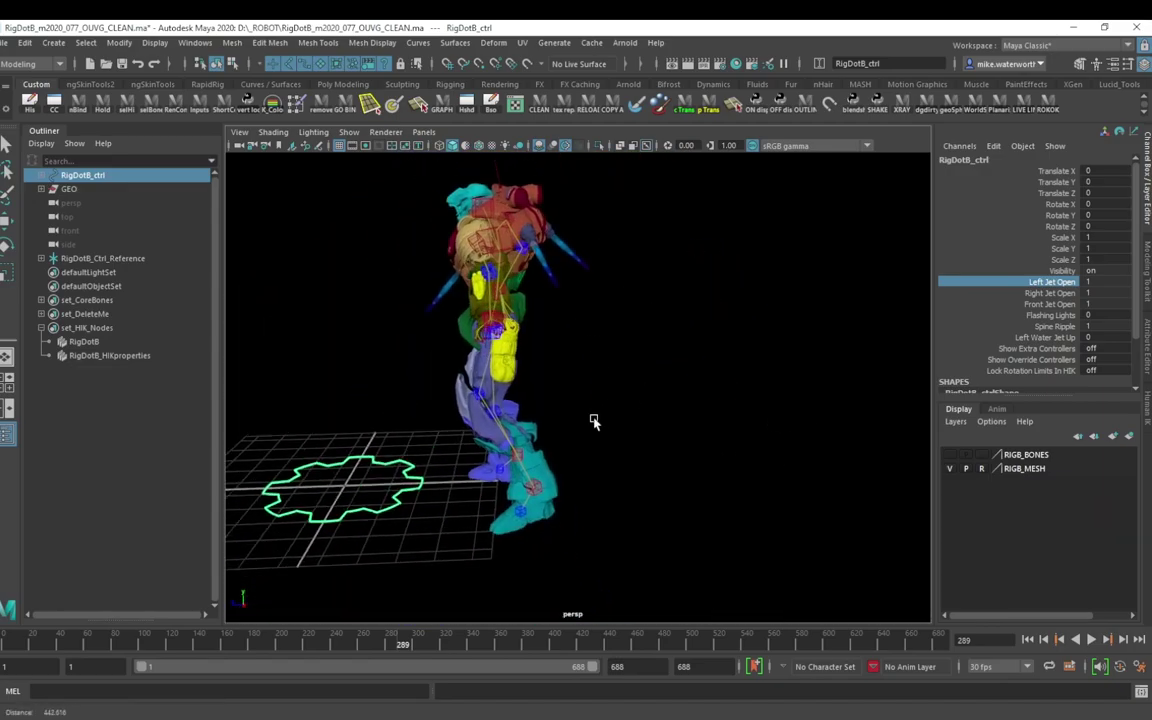
Step: Examine the robot's coloured parts and opened jets from several angles at frame 289
alt+drag(594, 422, 728, 411)
alt+right_drag(728, 411, 735, 375)
alt+middle_drag(735, 375, 690, 451)
alt+drag(690, 451, 652, 482)
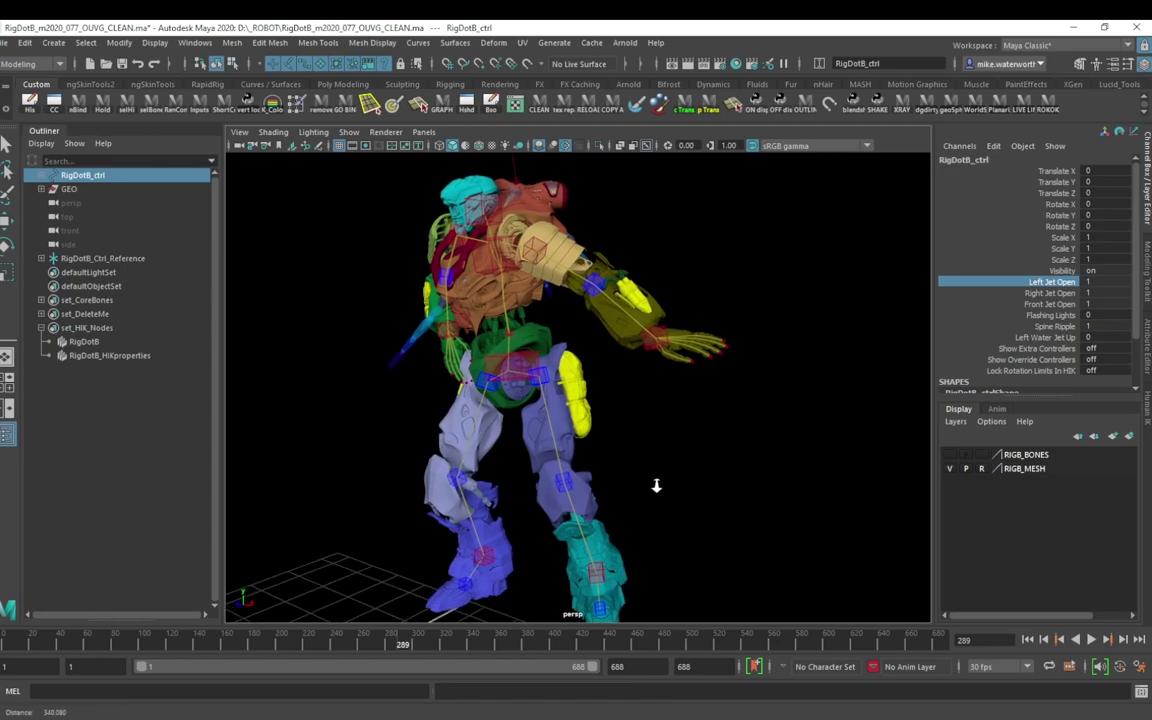
alt+right_drag(656, 486, 578, 434)
alt+drag(612, 458, 596, 452)
alt+middle_drag(596, 452, 627, 457)
alt+drag(627, 456, 884, 510)
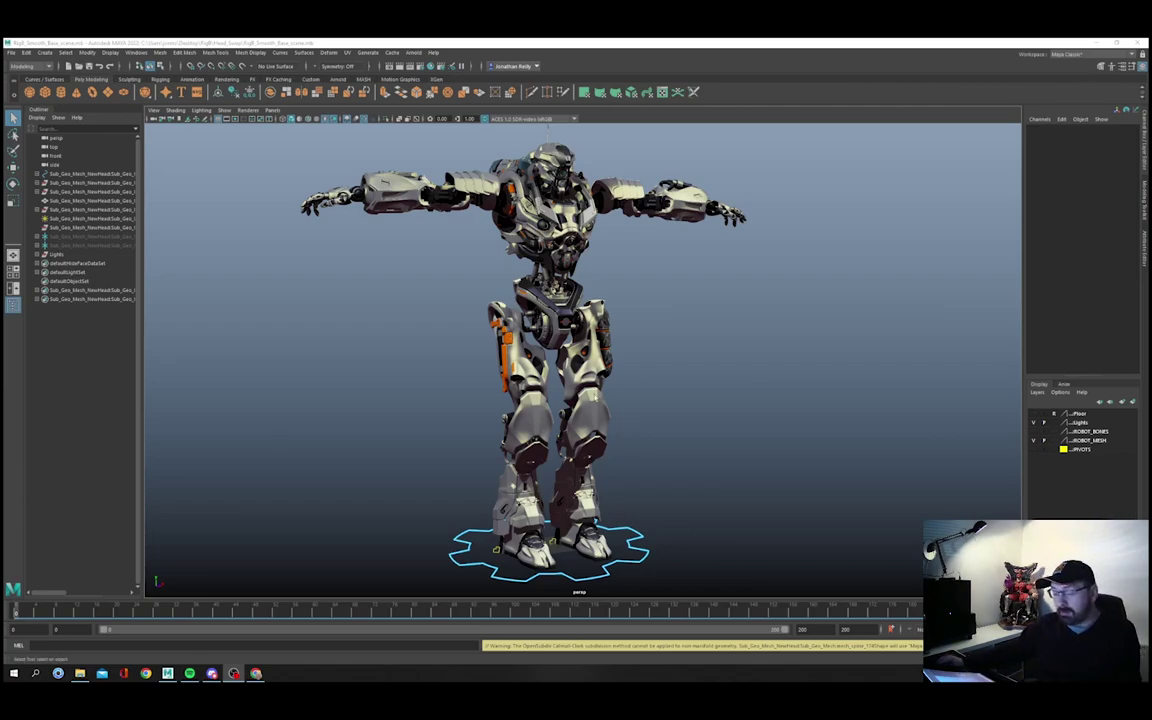
Step: Show the viewport full screen and frame the textured robot's head and upper torso
key(ctrl+space)
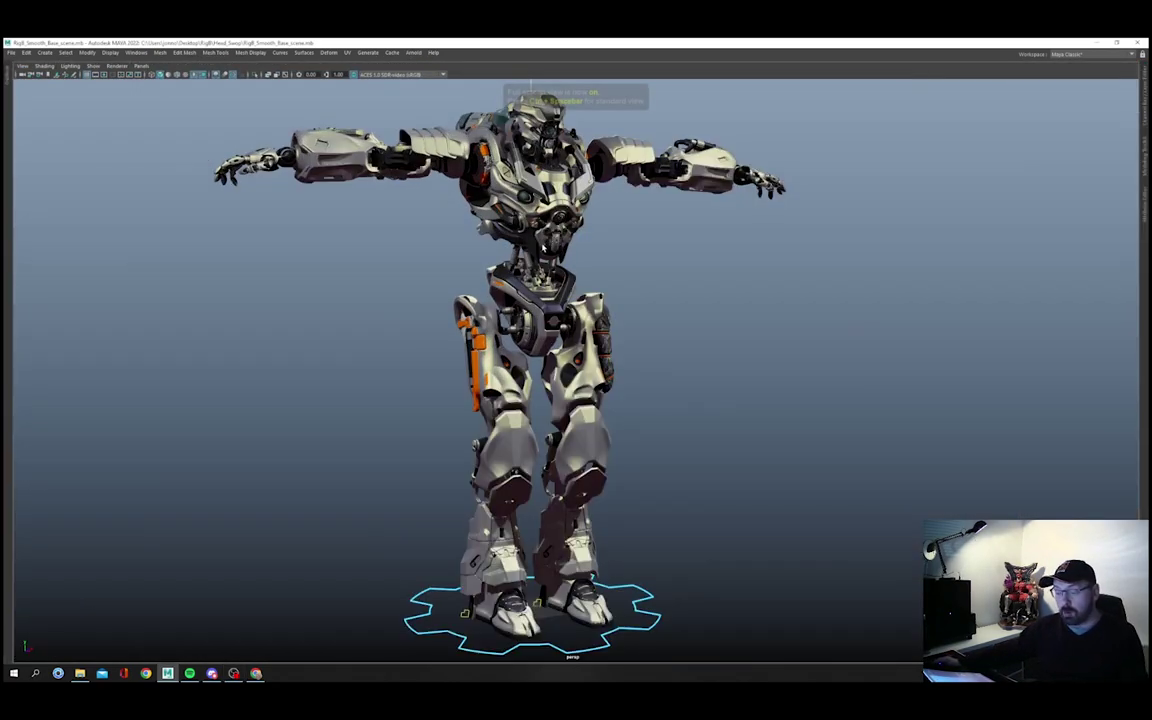
alt+right_drag(590, 227, 650, 170)
alt+middle_drag(650, 170, 740, 550)
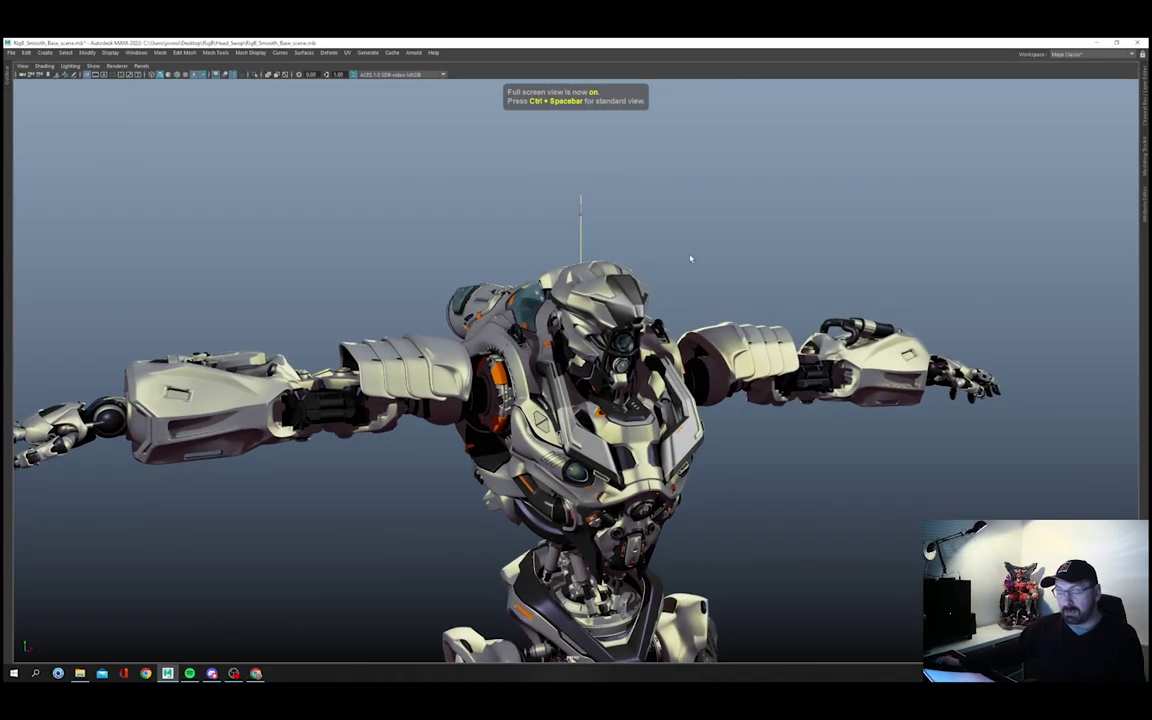
Step: Examine the robot's chest up close and pick the small vent trim beside the chest lamp
alt+drag(704, 233, 778, 402)
alt+right_drag(620, 270, 700, 260)
alt+middle_drag(553, 183, 529, 345)
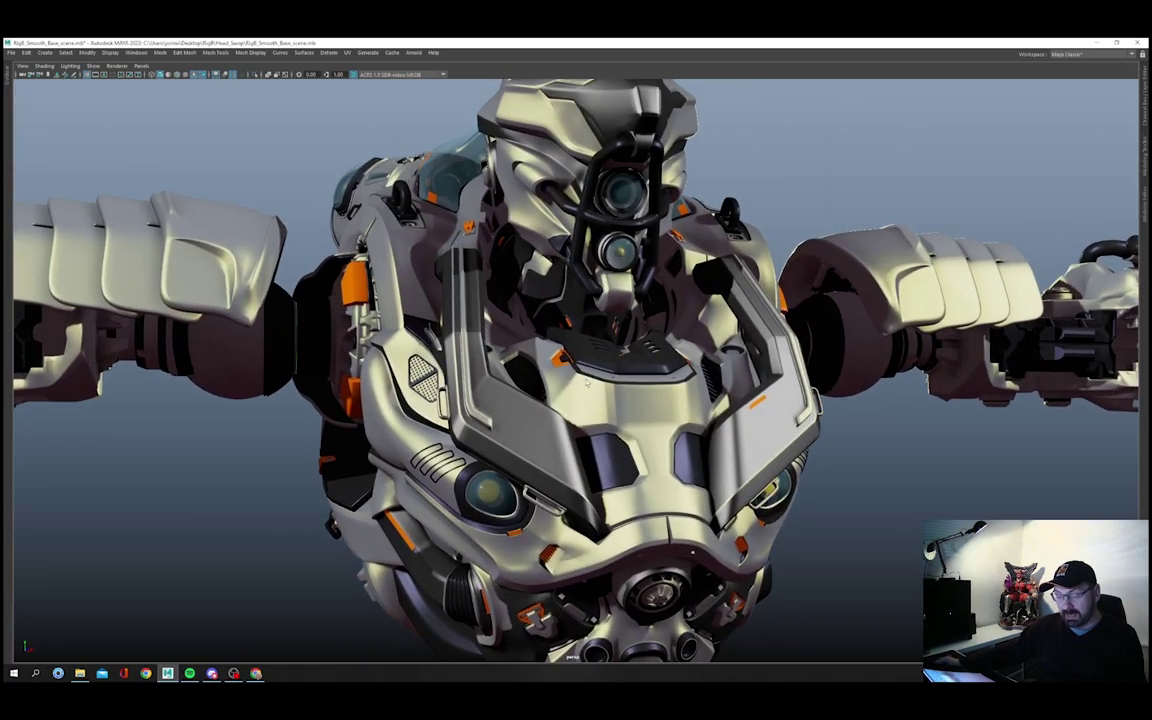
click(532, 428)
click(488, 492)
click(428, 460)
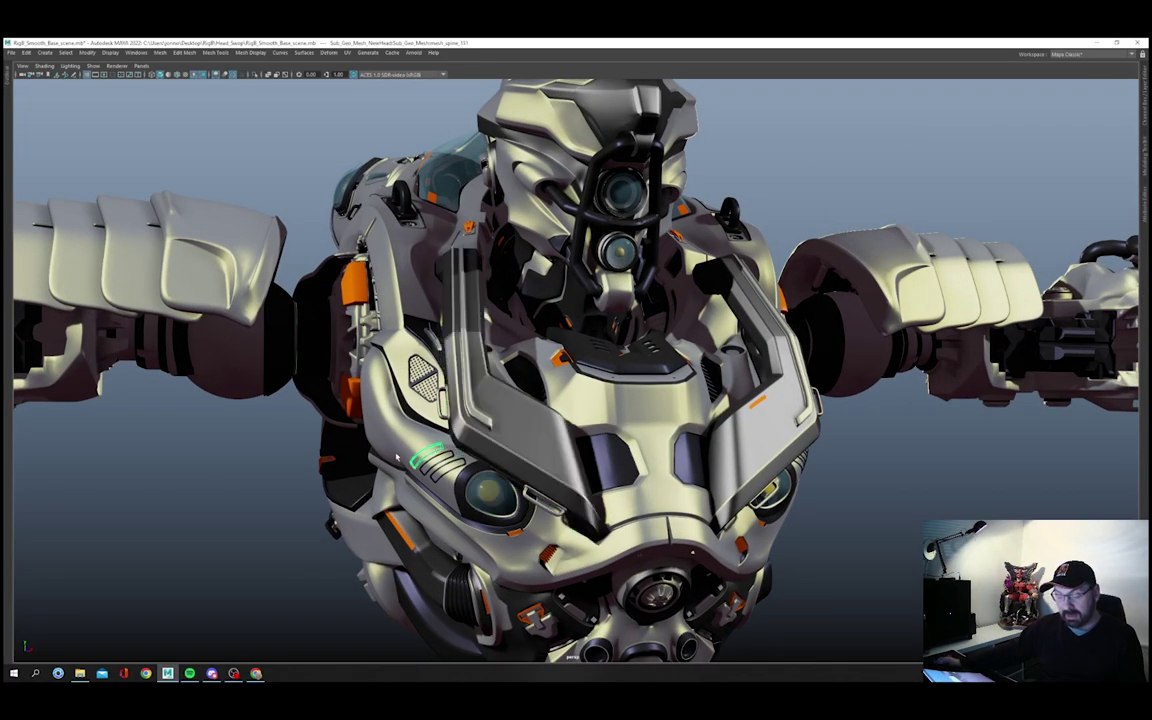
click(263, 482)
Step: Examine the robot's head, shoulders, arms and waist from several angles and distances
alt+right_drag(872, 503, 795, 465)
alt+drag(795, 465, 330, 450)
alt+right_drag(330, 450, 440, 430)
alt+drag(857, 609, 703, 453)
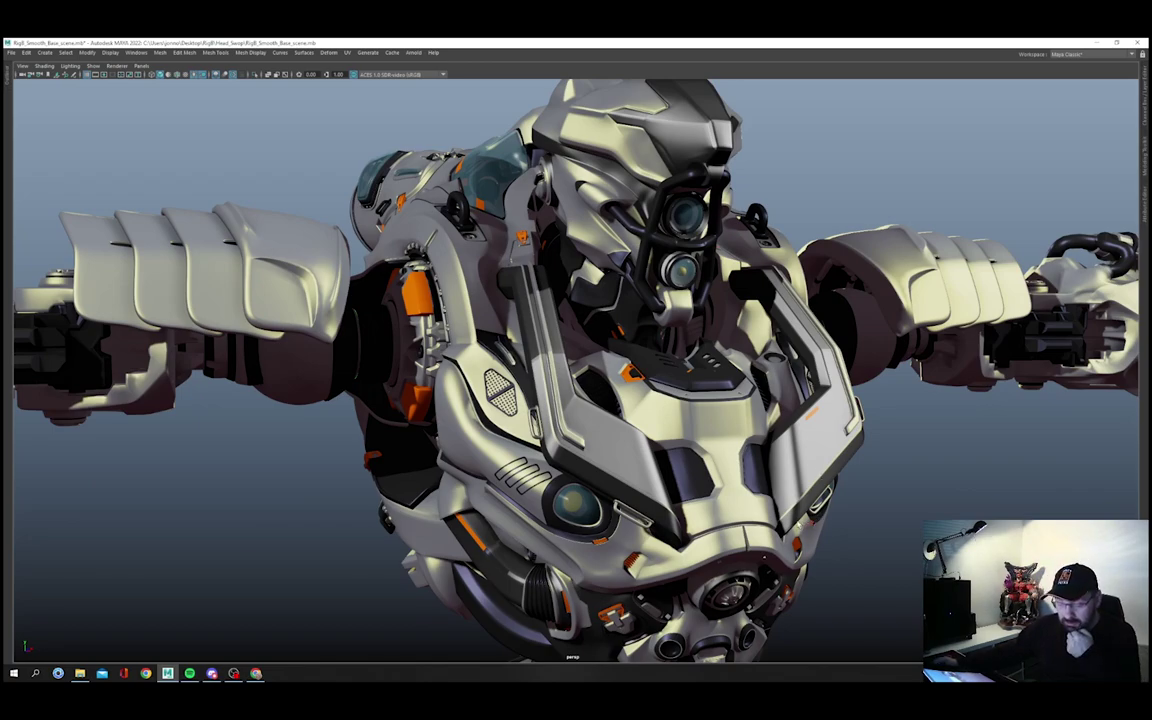
alt+right_drag(757, 545, 503, 524)
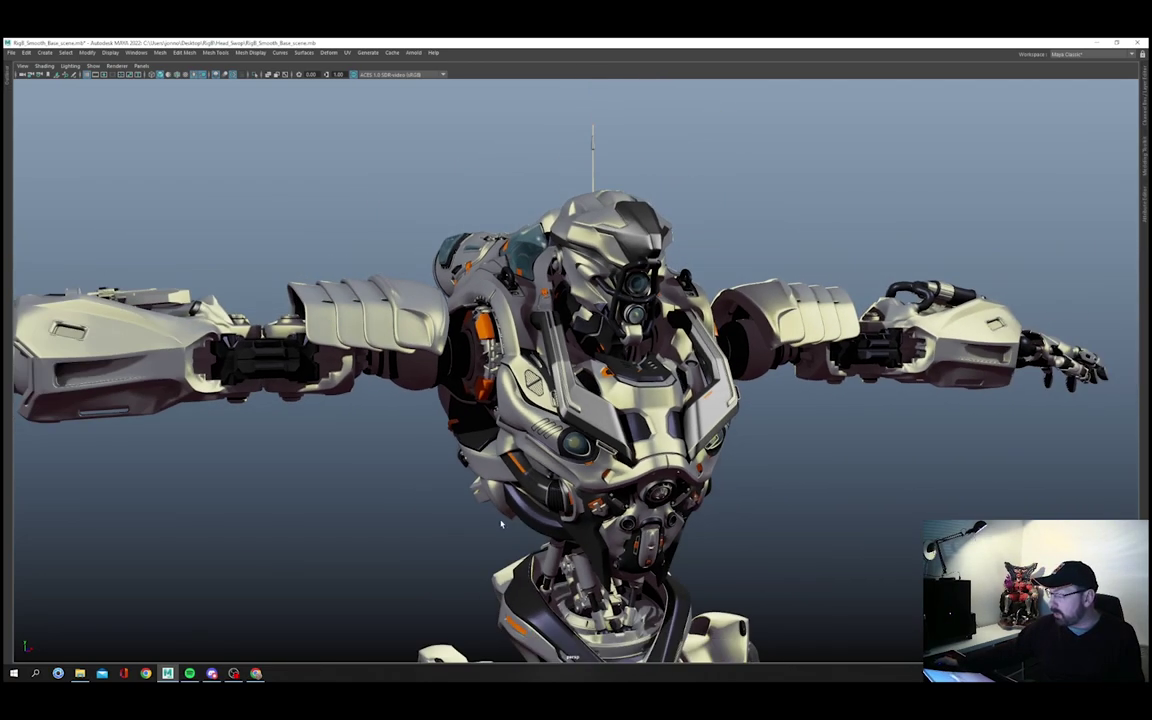
alt+middle_drag(503, 524, 515, 461)
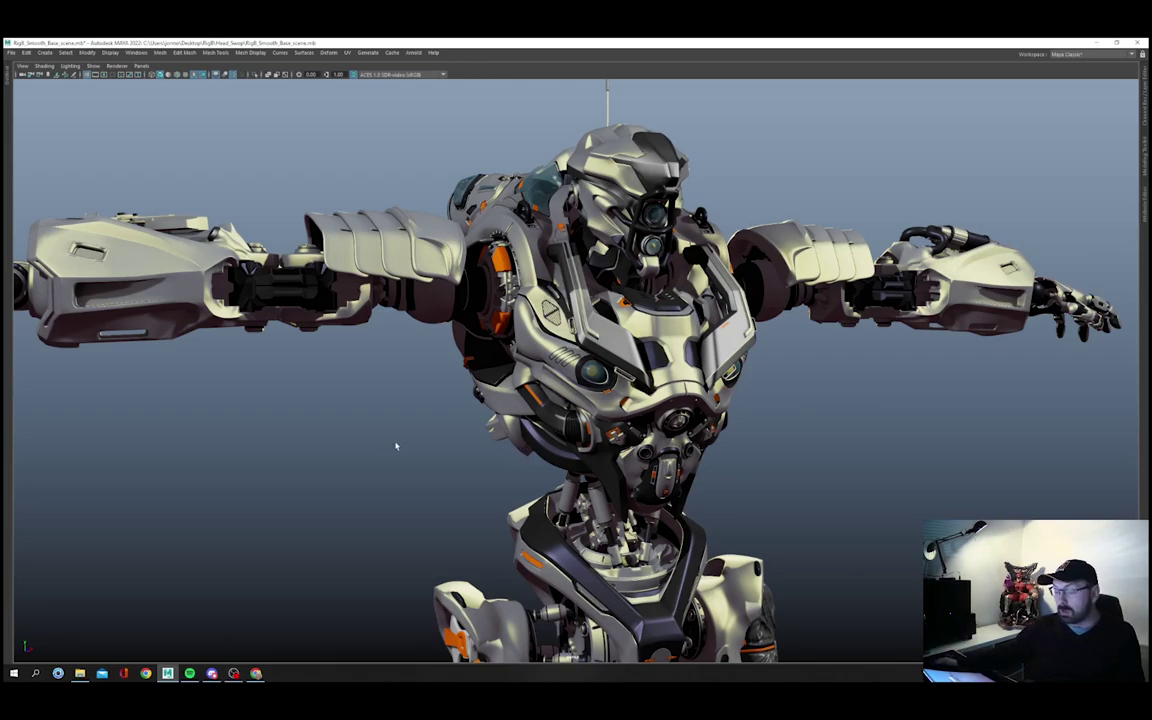
mouse_move(396, 446)
alt+mouse_down()
mouse_move(373, 440)
mouse_move(383, 442)
alt+mouse_up()
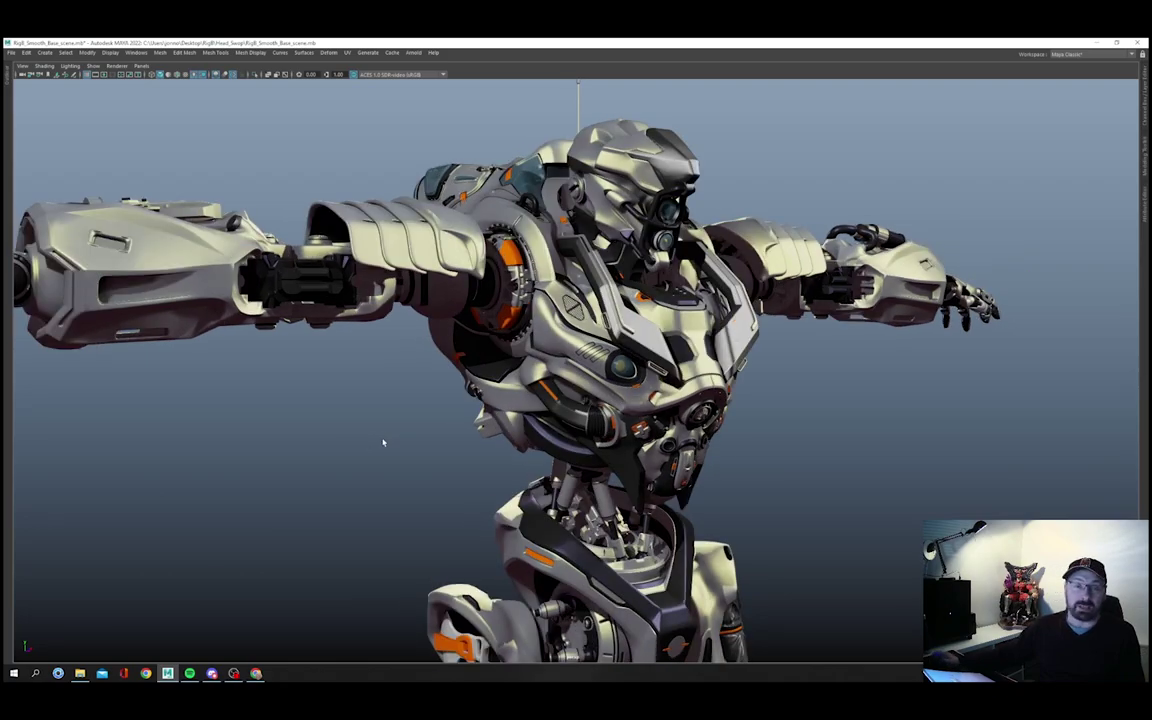
alt+right_drag(651, 458, 465, 427)
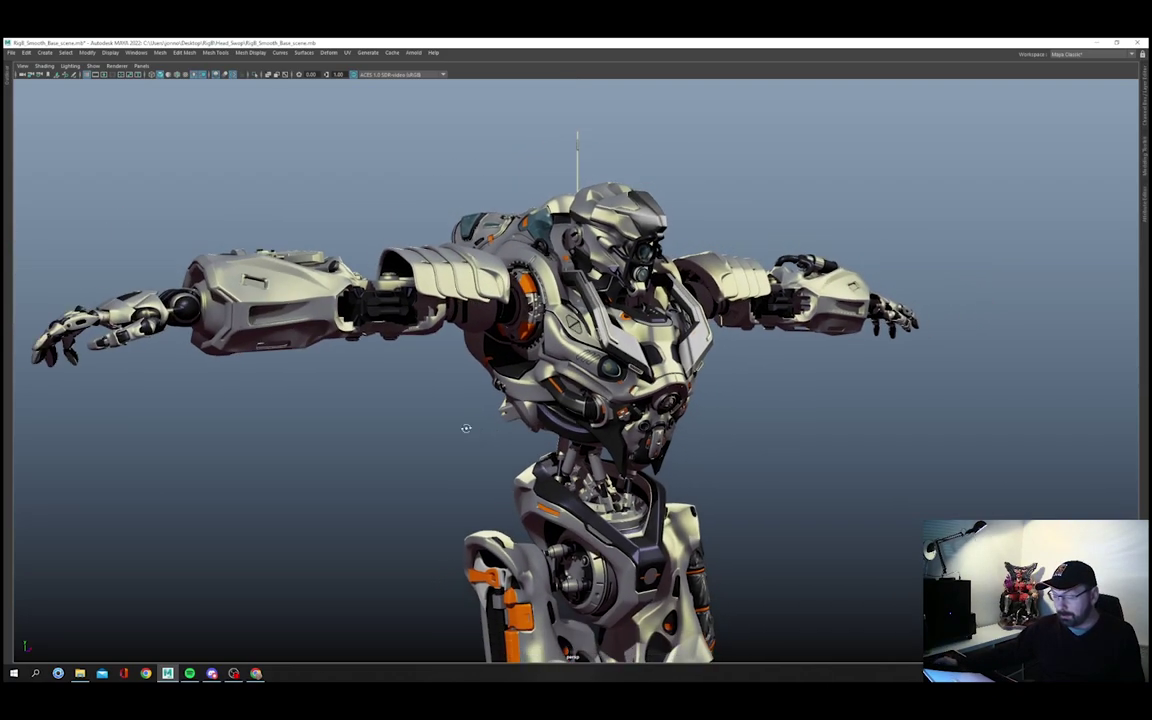
alt+drag(465, 427, 385, 430)
alt+right_drag(385, 430, 600, 445)
alt+drag(600, 445, 540, 456)
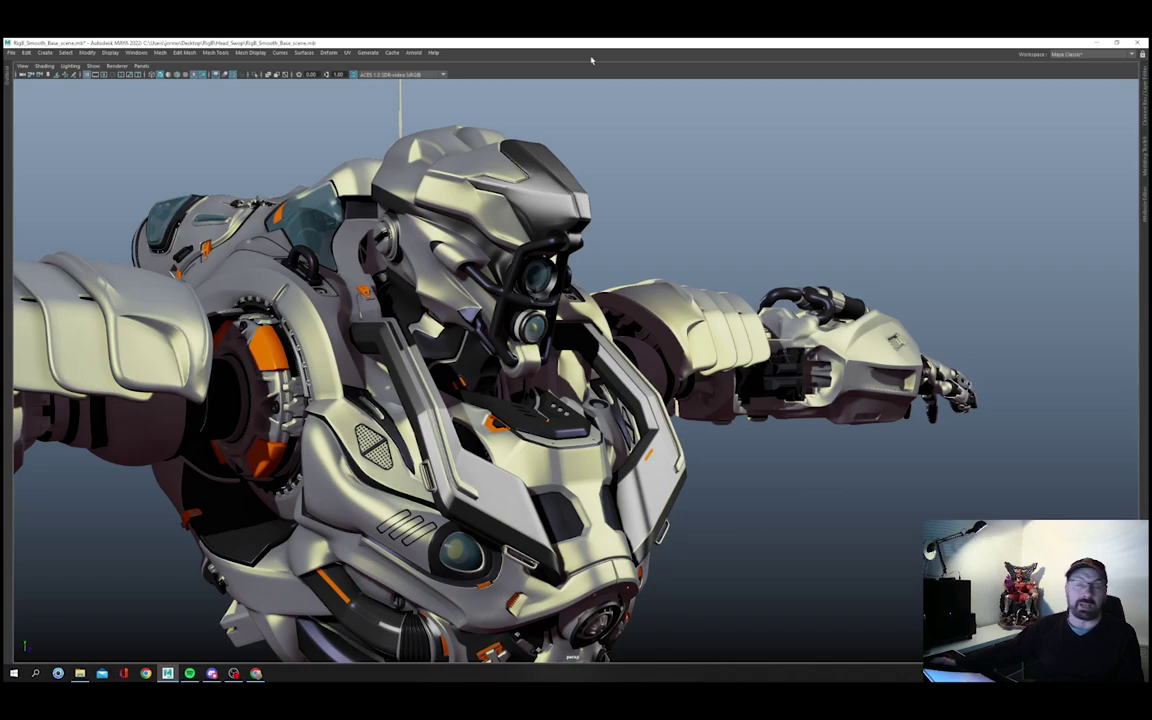
alt+right_drag(697, 512, 540, 540)
alt+middle_drag(540, 540, 581, 339)
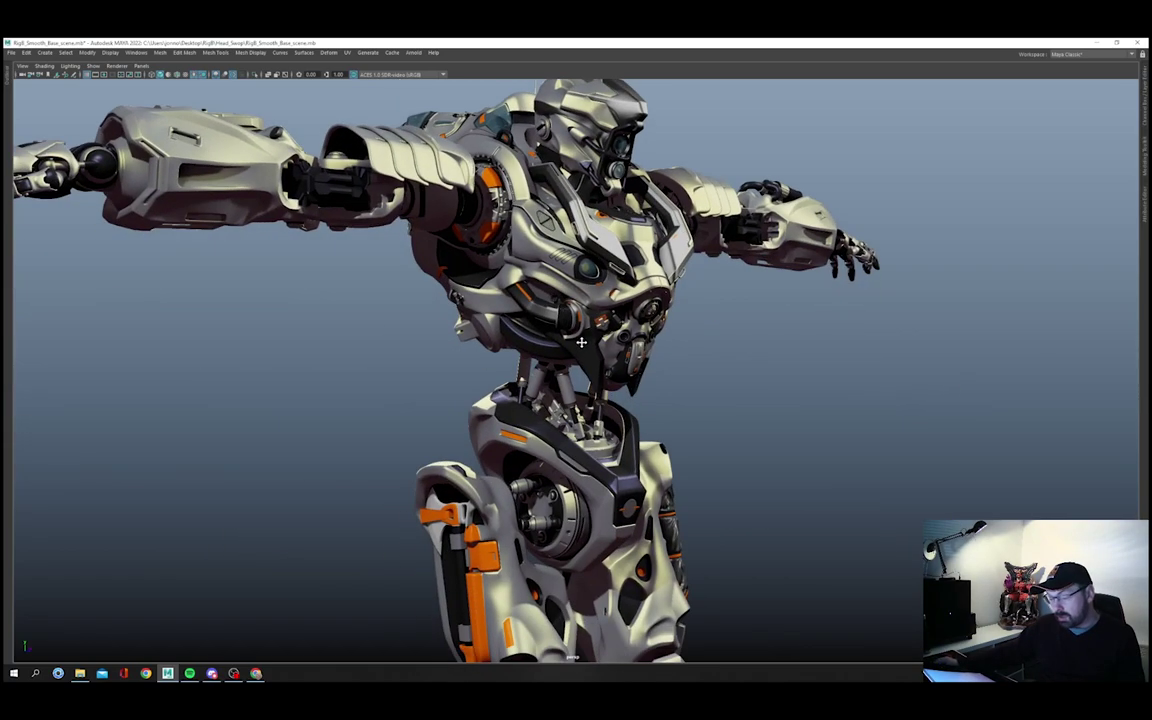
Step: Restore the standard layout and preview the full robot's animation
key(ctrl+space)
alt+right_drag(774, 496, 620, 480)
alt+drag(620, 480, 588, 476)
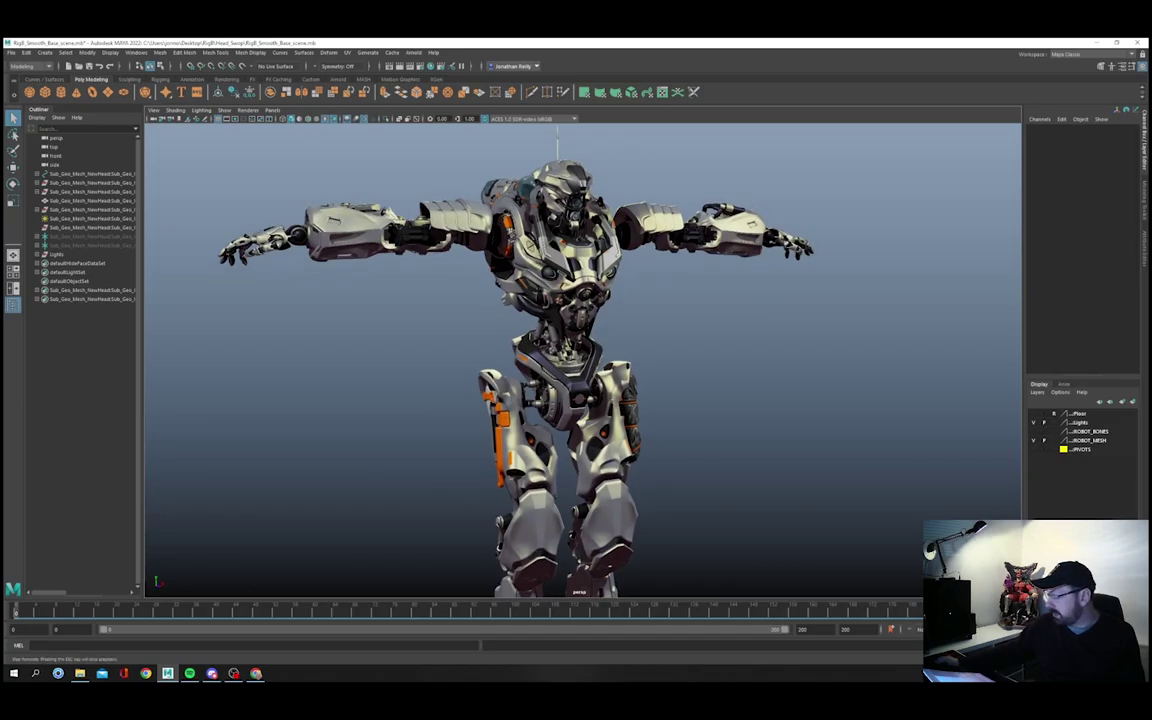
key(alt+v)
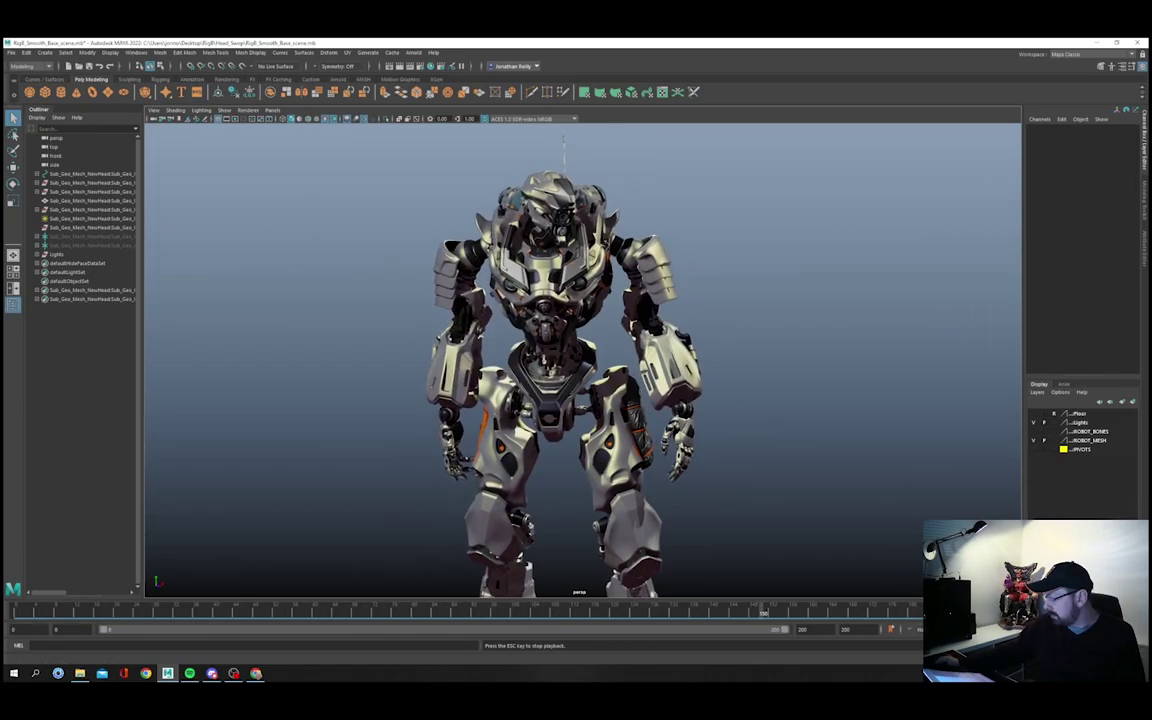
key(Escape)
Step: Set the playback speed to real-time and play the robot's walk animation from the front
right_click(997, 611)
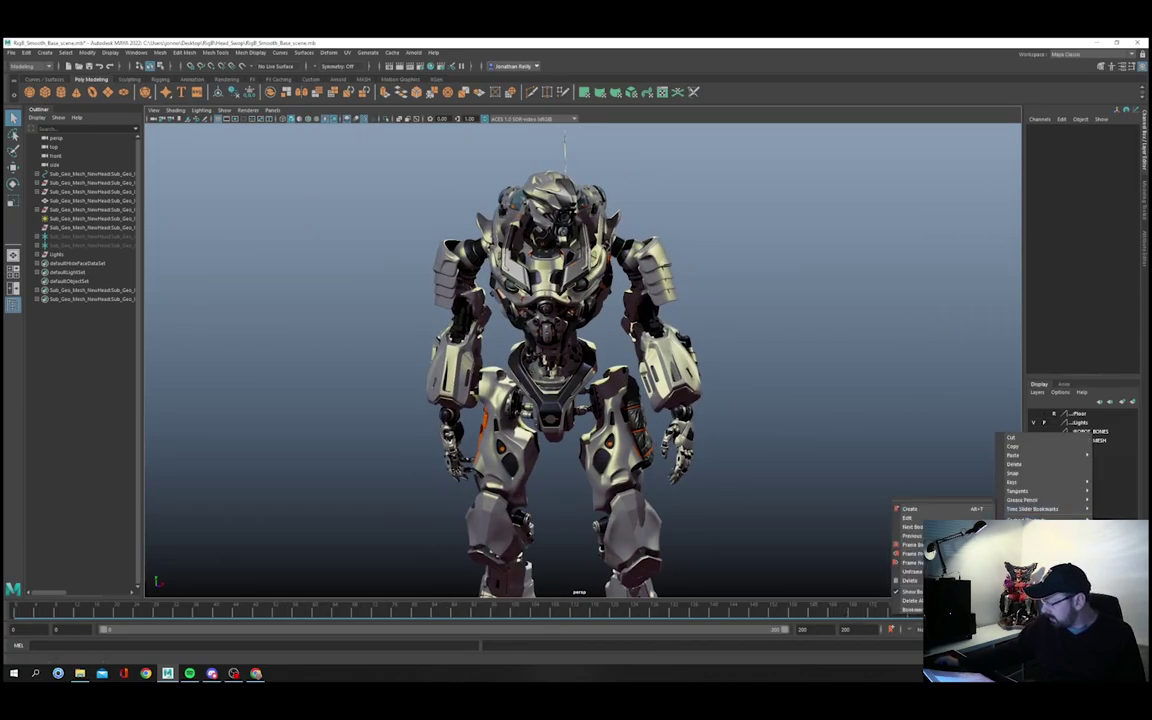
mouse_move(1030, 528)
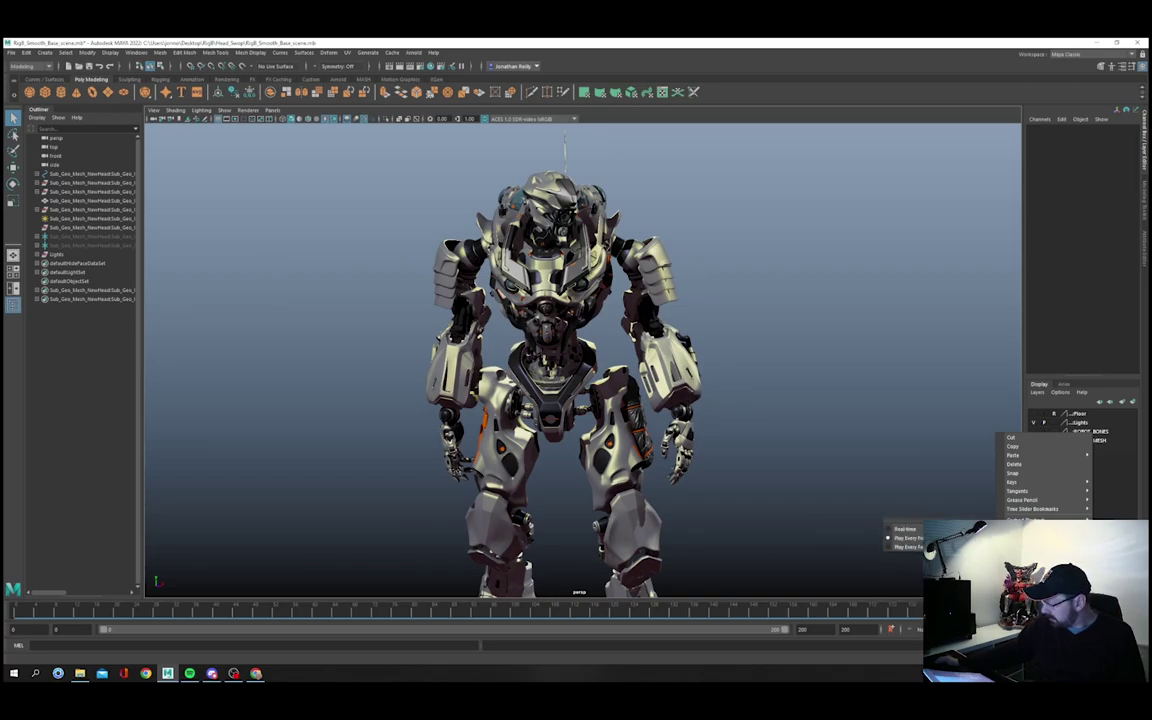
click(905, 528)
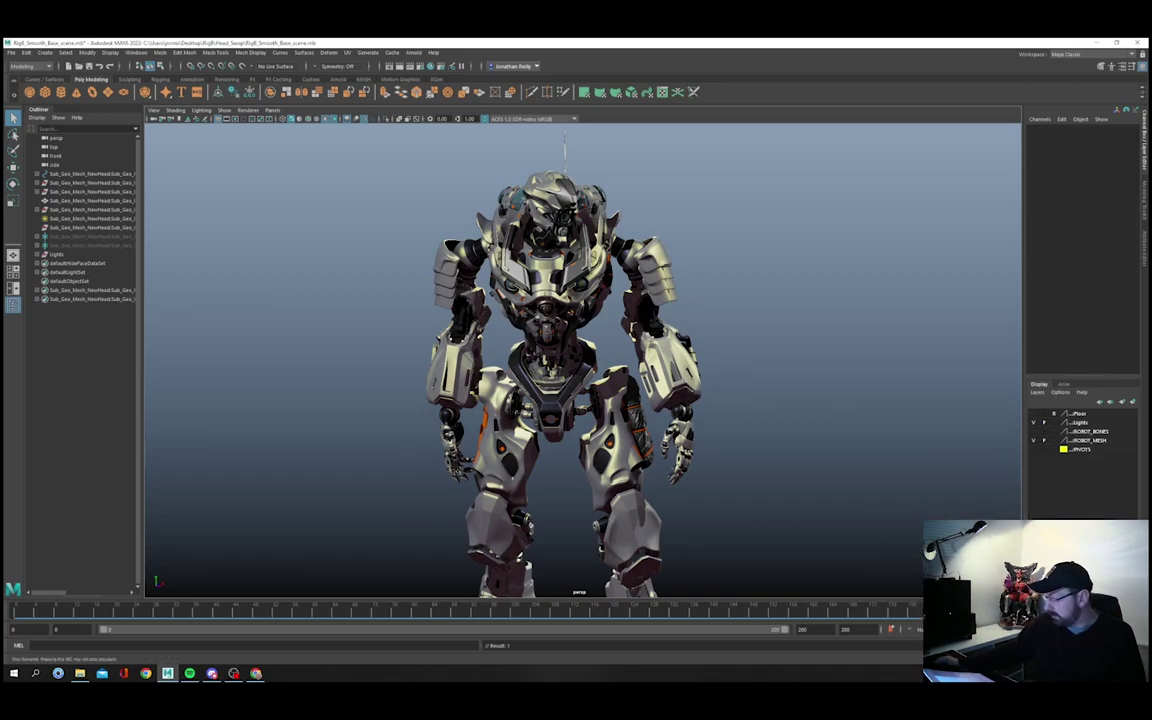
key(alt+v)
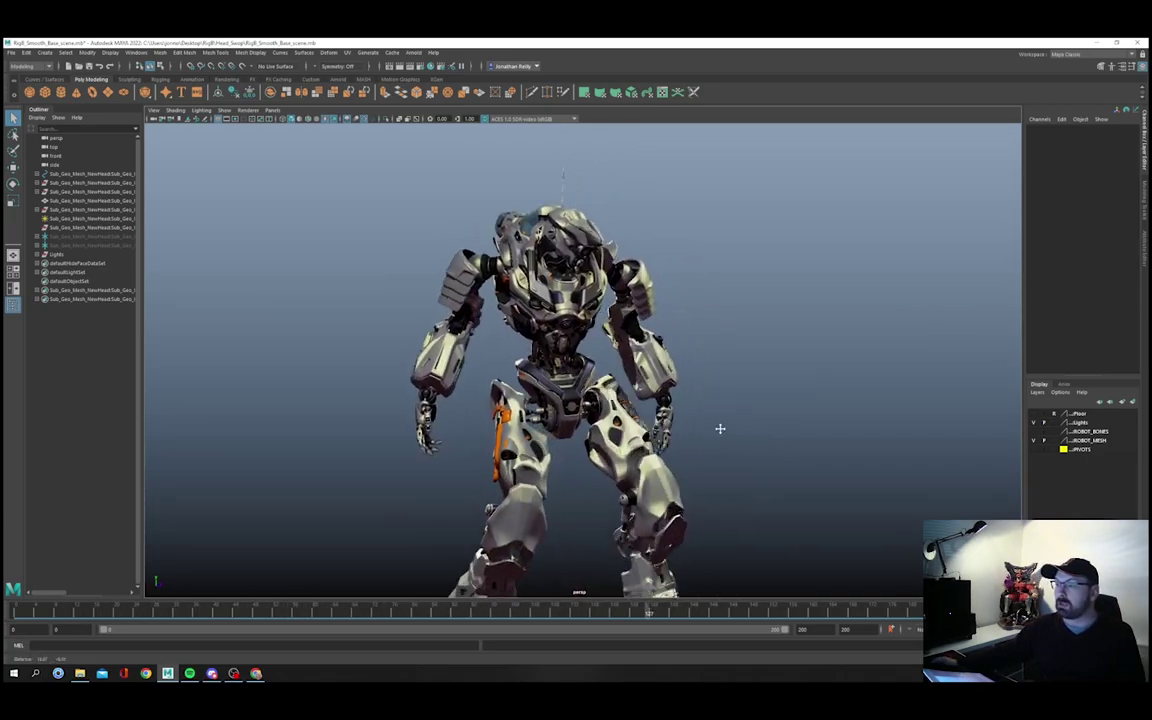
mouse_move(700, 411)
alt+mouse_down()
mouse_move(738, 411)
mouse_move(681, 409)
alt+mouse_up()
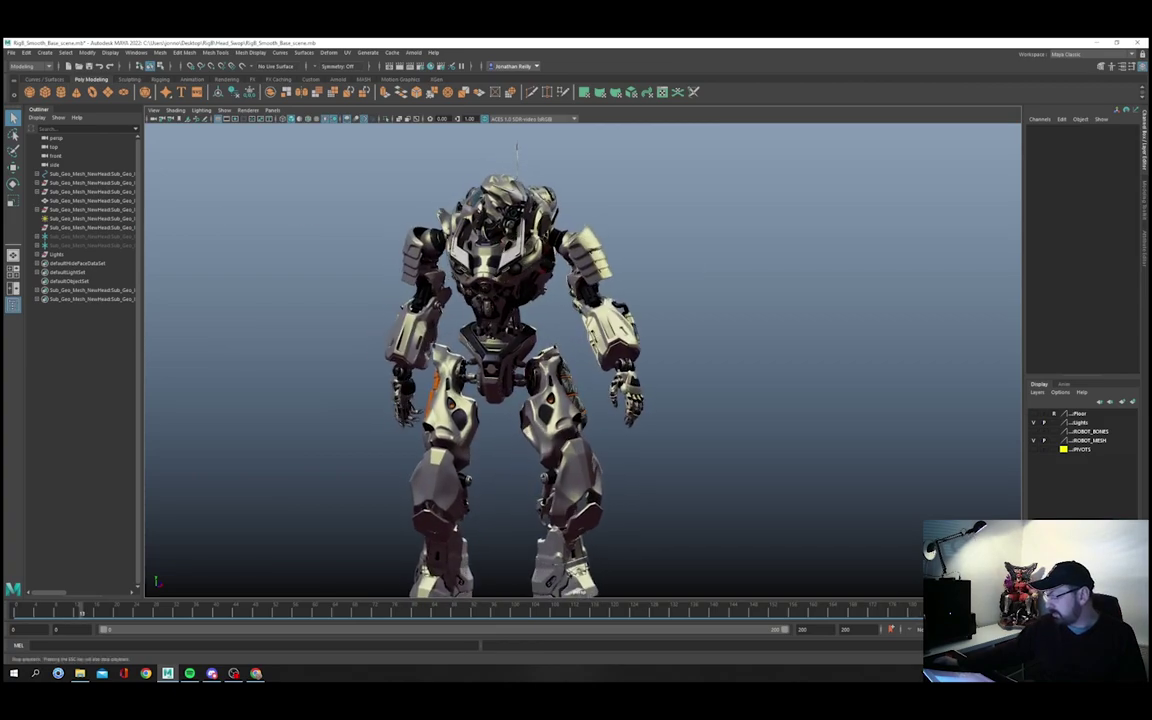
Step: Return the animation to frame 0 and view the robot's head and chest up close
key(ctrl+space)
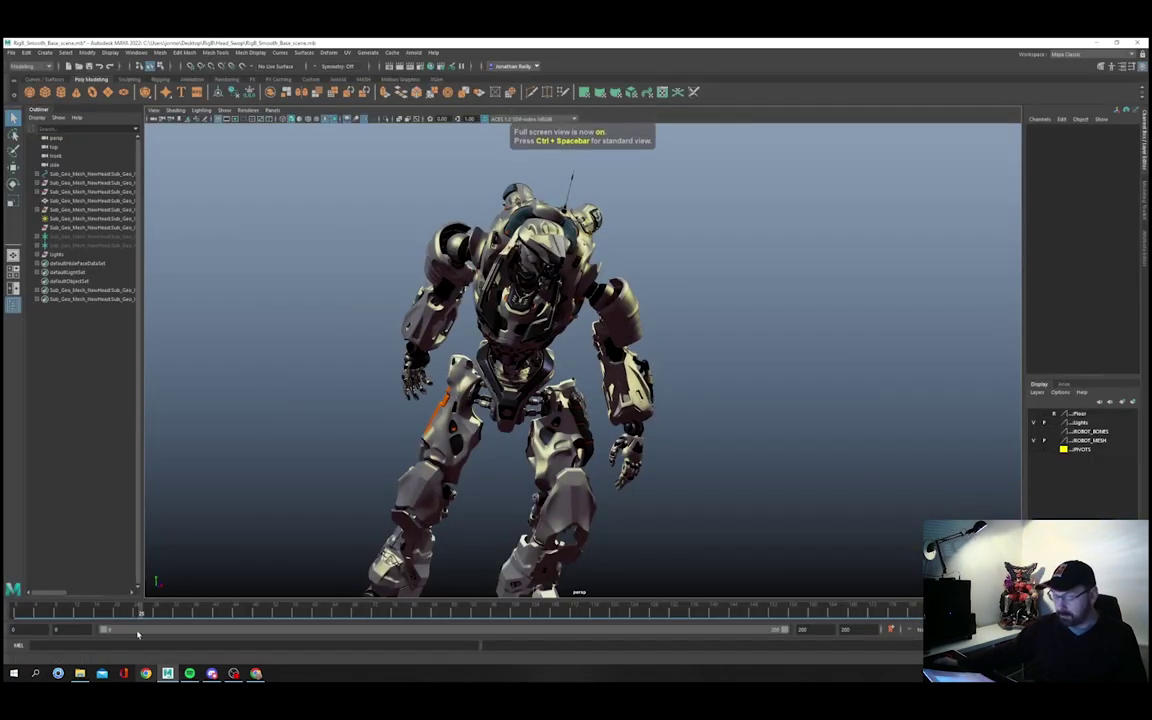
click(5, 613)
alt+middle_drag(610, 210, 640, 355)
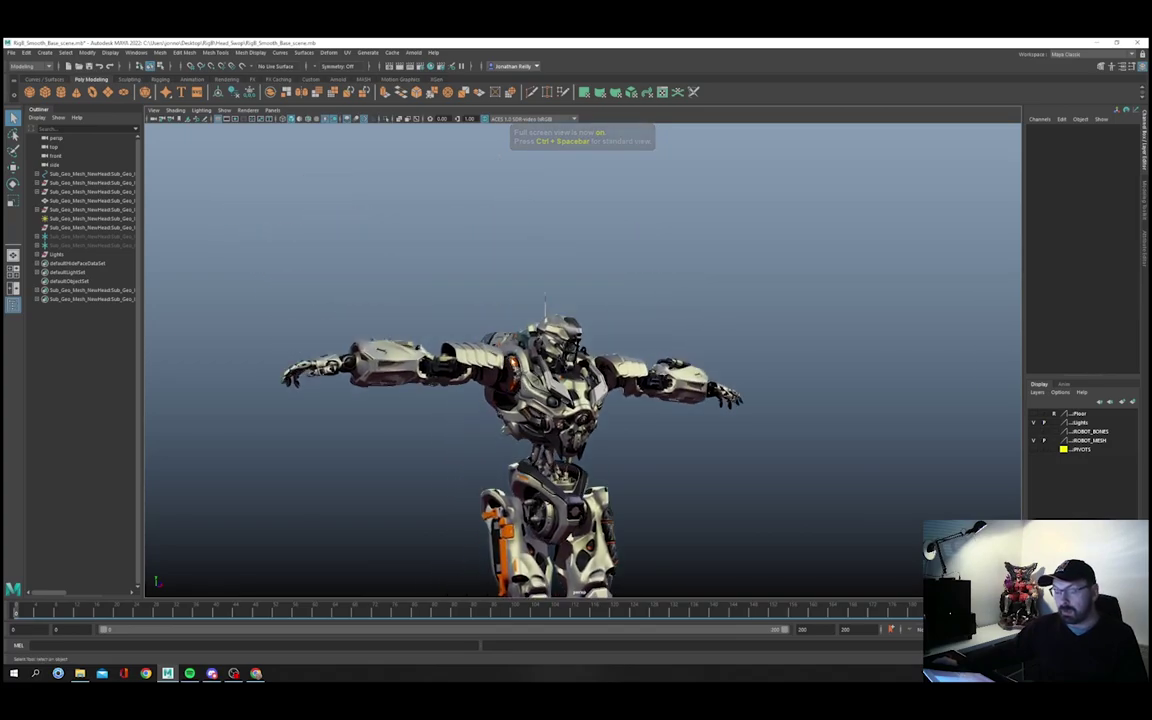
alt+drag(640, 355, 575, 350)
alt+right_drag(575, 320, 680, 290)
alt+middle_drag(680, 290, 664, 269)
alt+right_drag(664, 269, 598, 277)
mouse_move(598, 277)
alt+mouse_down()
mouse_move(695, 285)
mouse_move(600, 276)
mouse_move(594, 293)
alt+mouse_up()
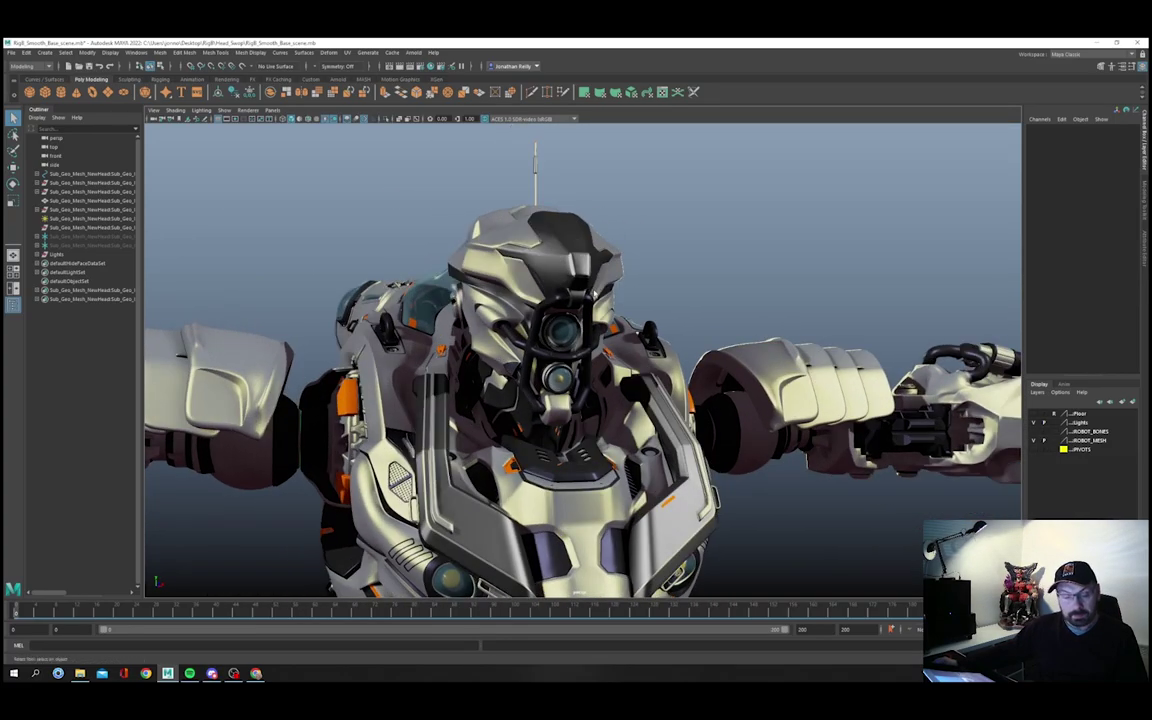
Step: Pick the robot's head mesh and locate it in the scene hierarchy
click(555, 272)
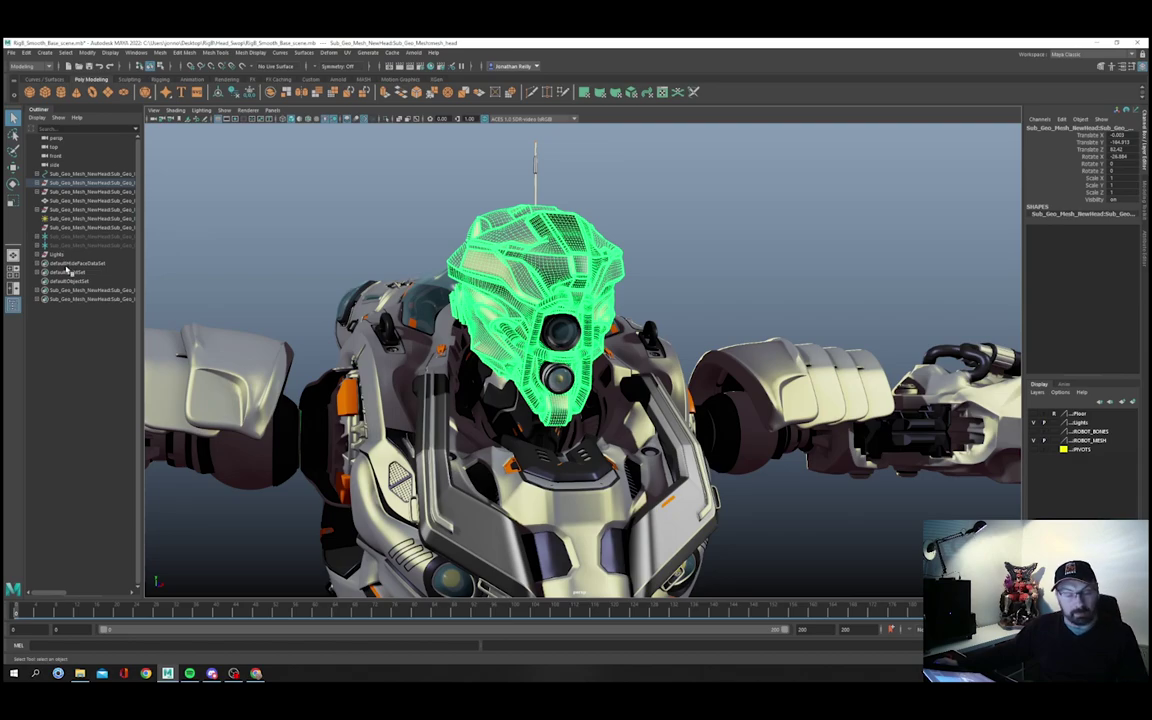
key(f)
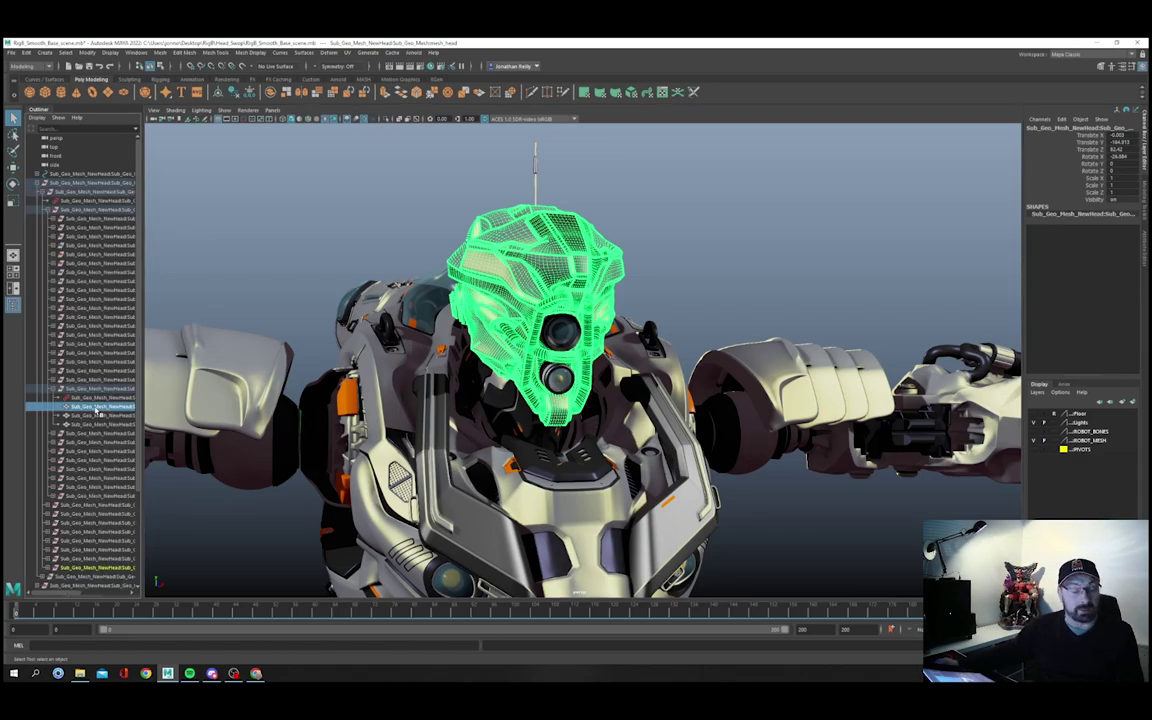
click(357, 188)
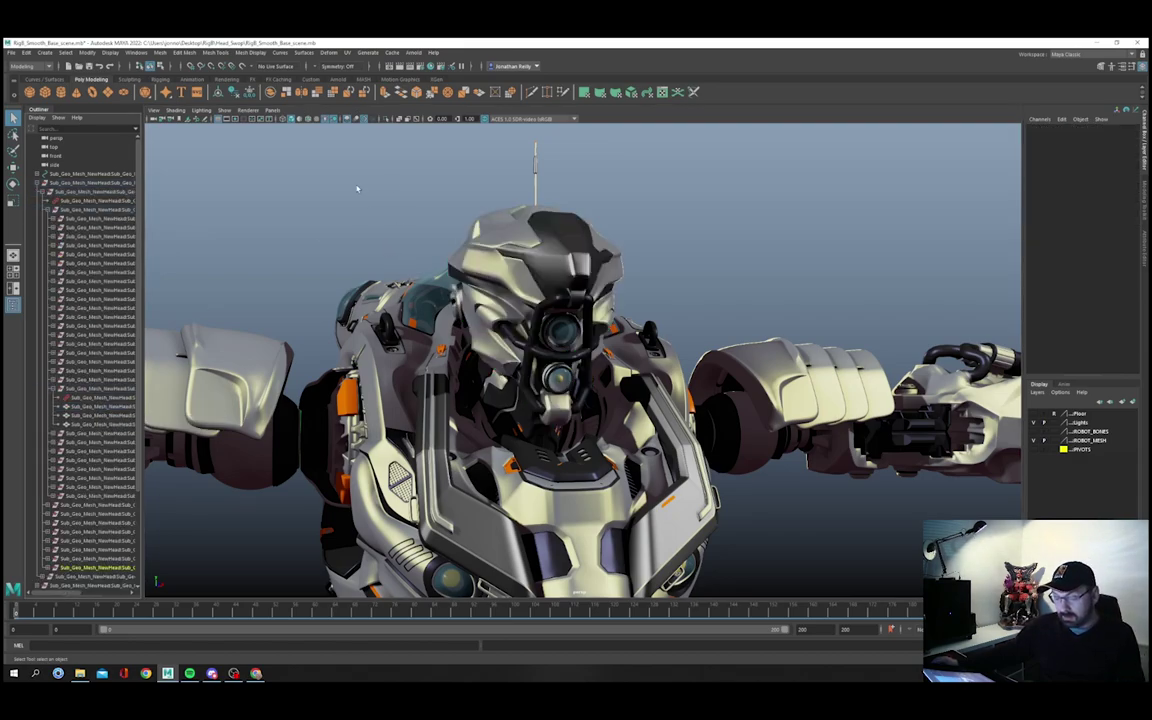
Step: Import the Maya Binary file "RigB_EX head.mb" from the Head_Swop folder into the scene
alt+right_drag(557, 424, 501, 437)
alt+middle_drag(501, 437, 532, 386)
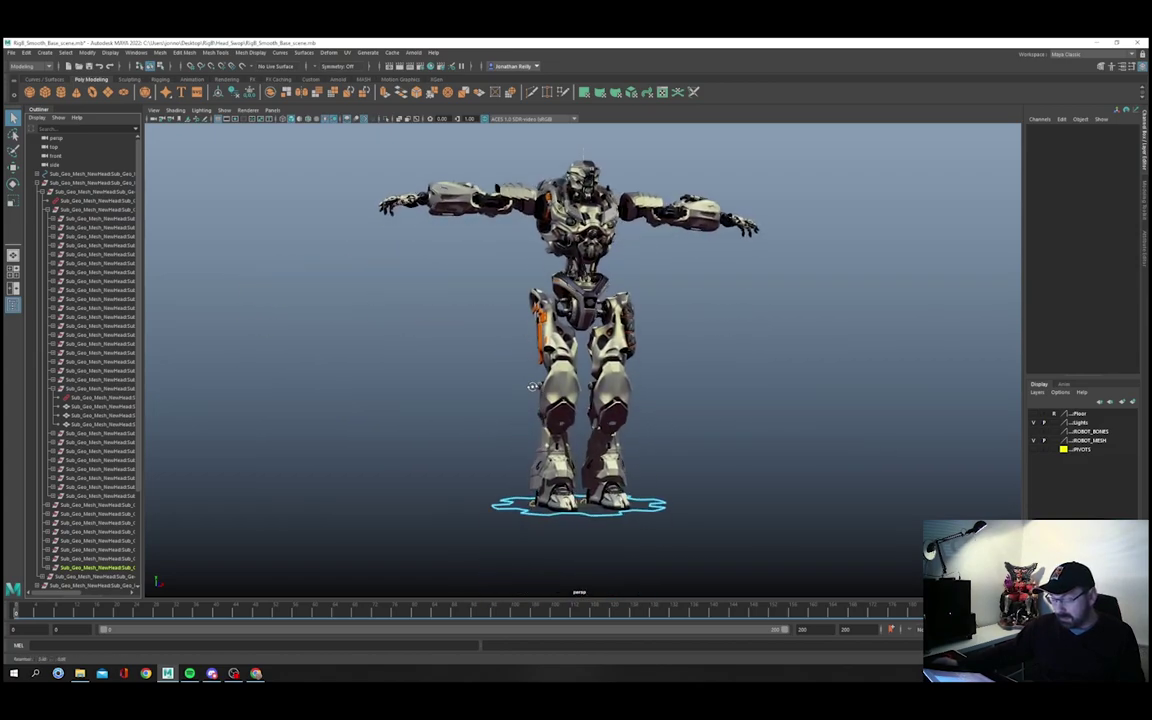
alt+drag(532, 386, 480, 382)
click(12, 52)
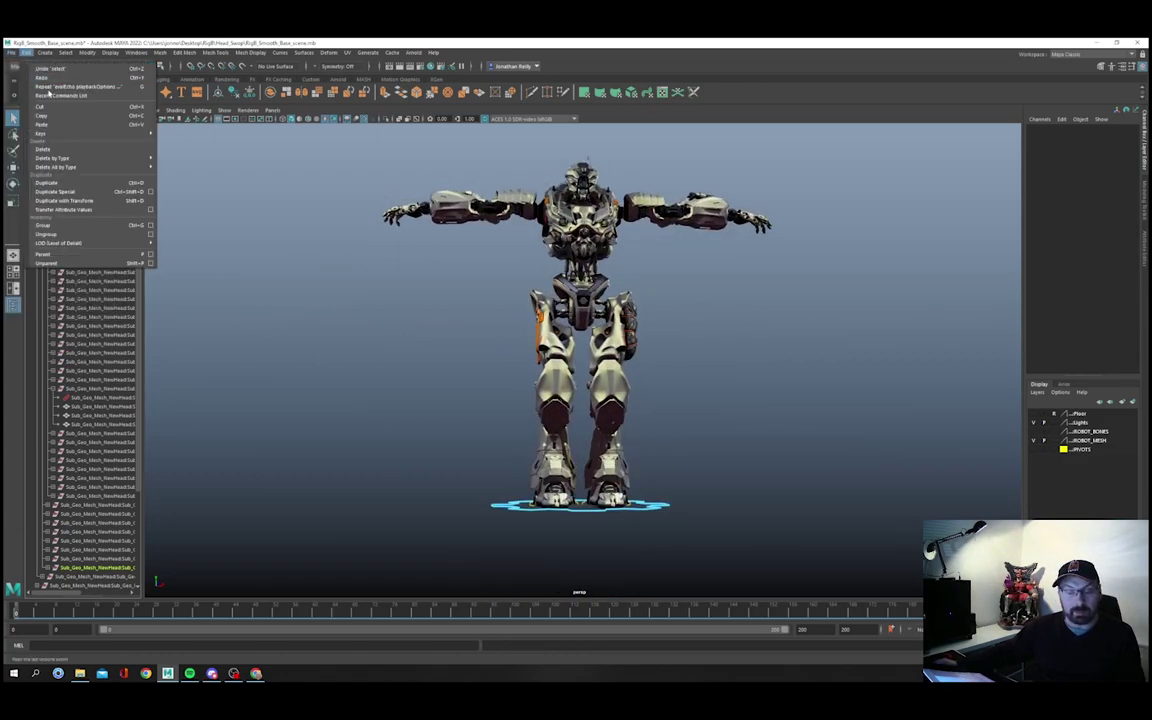
click(12, 52)
click(12, 52)
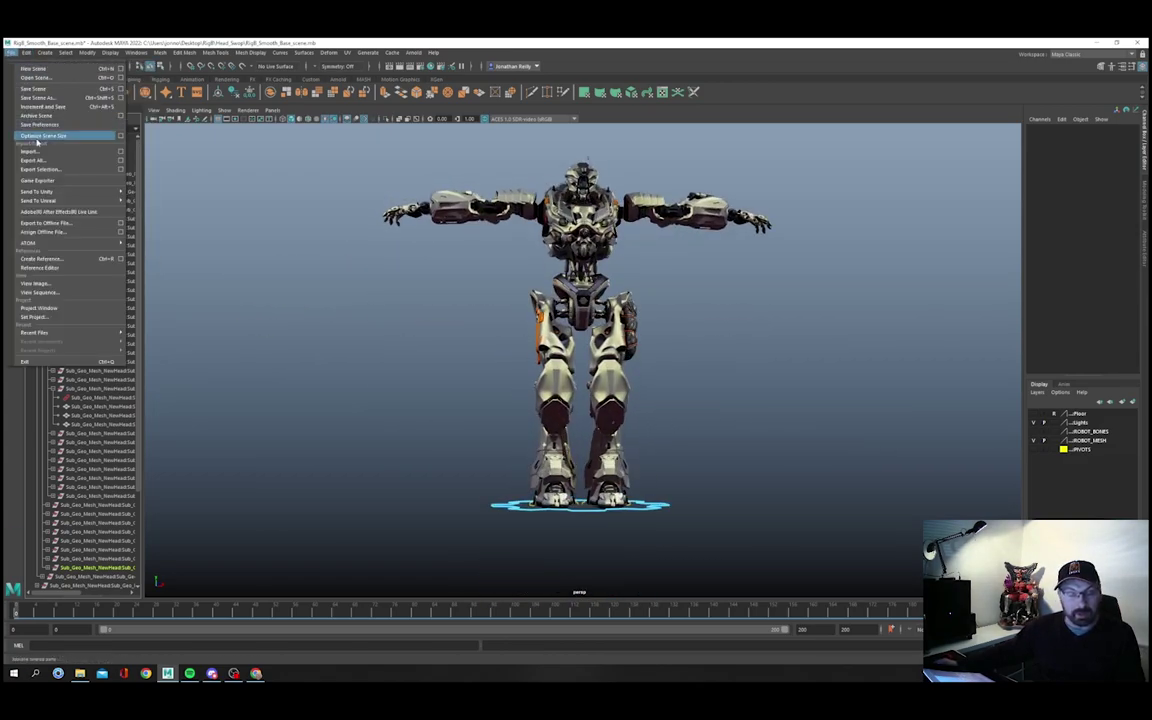
click(89, 153)
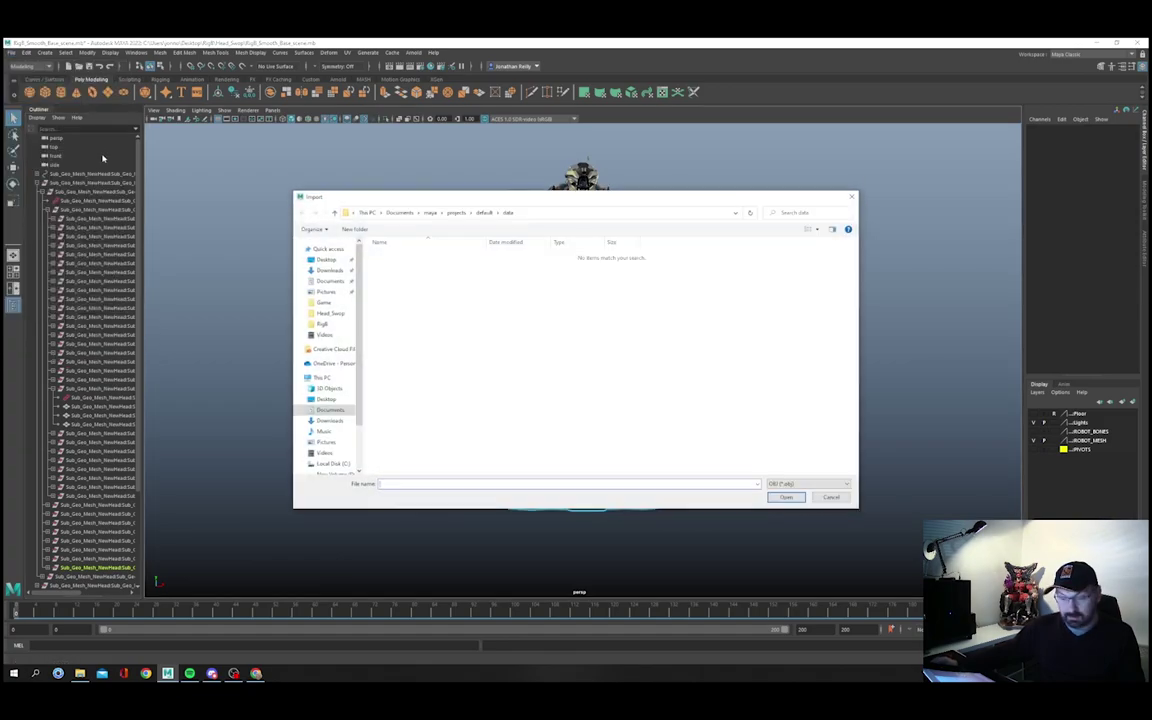
click(331, 314)
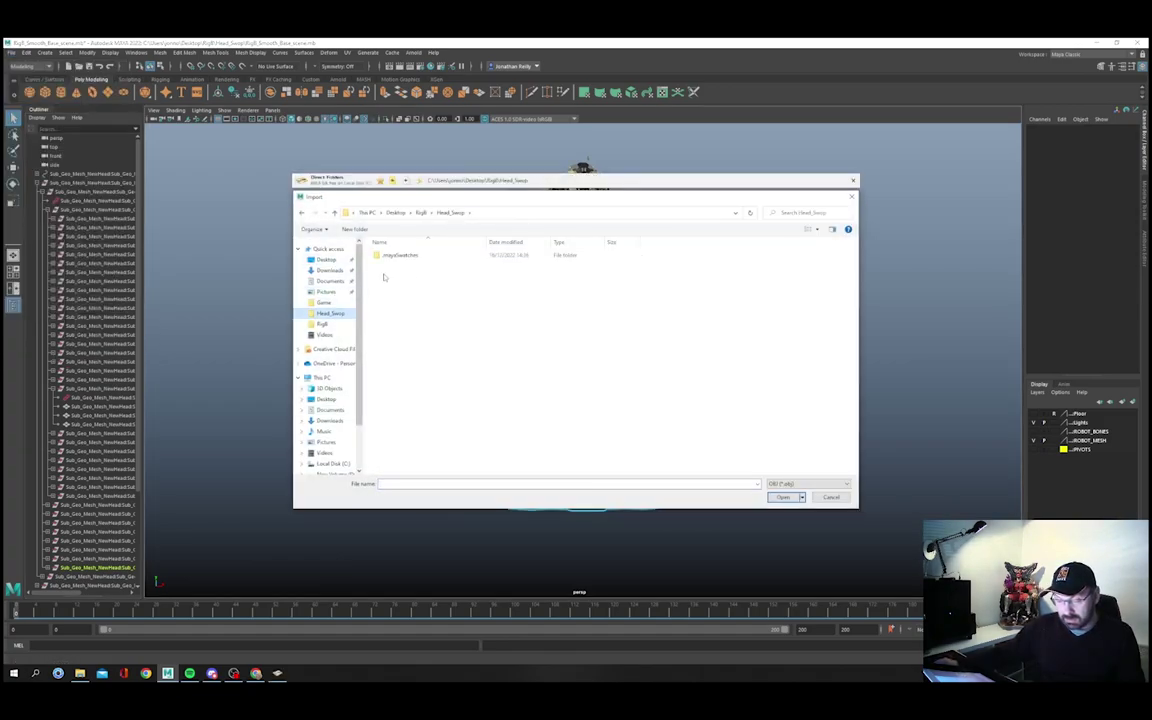
click(808, 484)
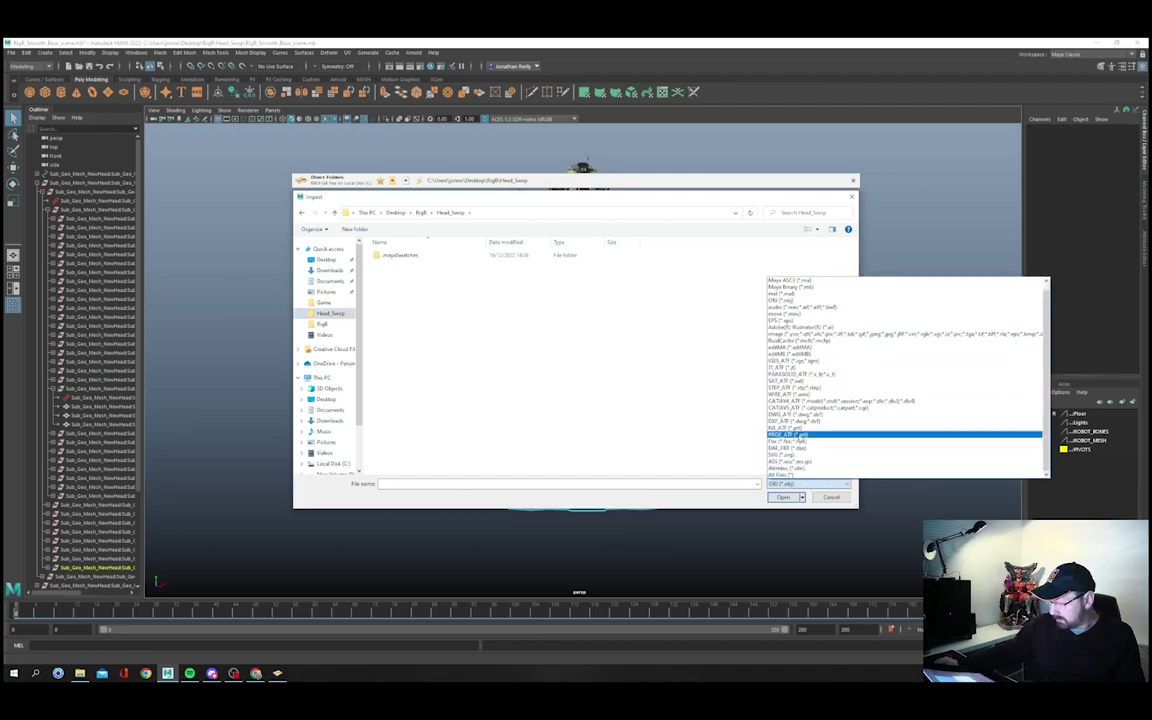
click(815, 288)
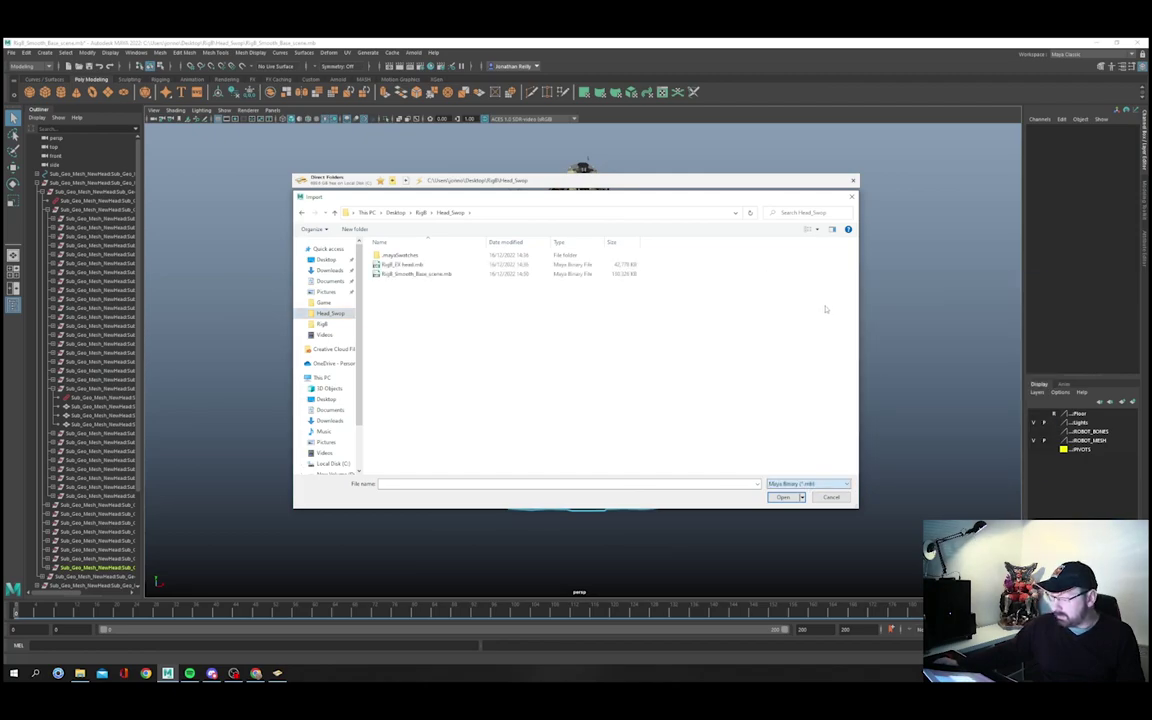
click(451, 264)
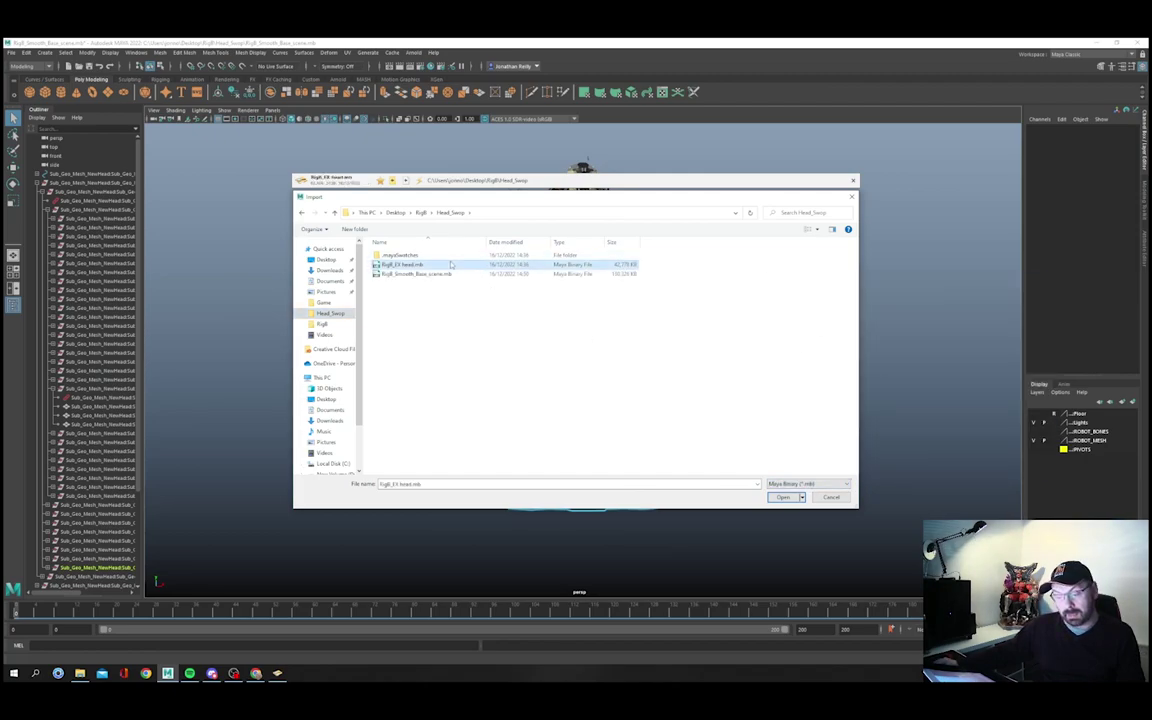
click(778, 497)
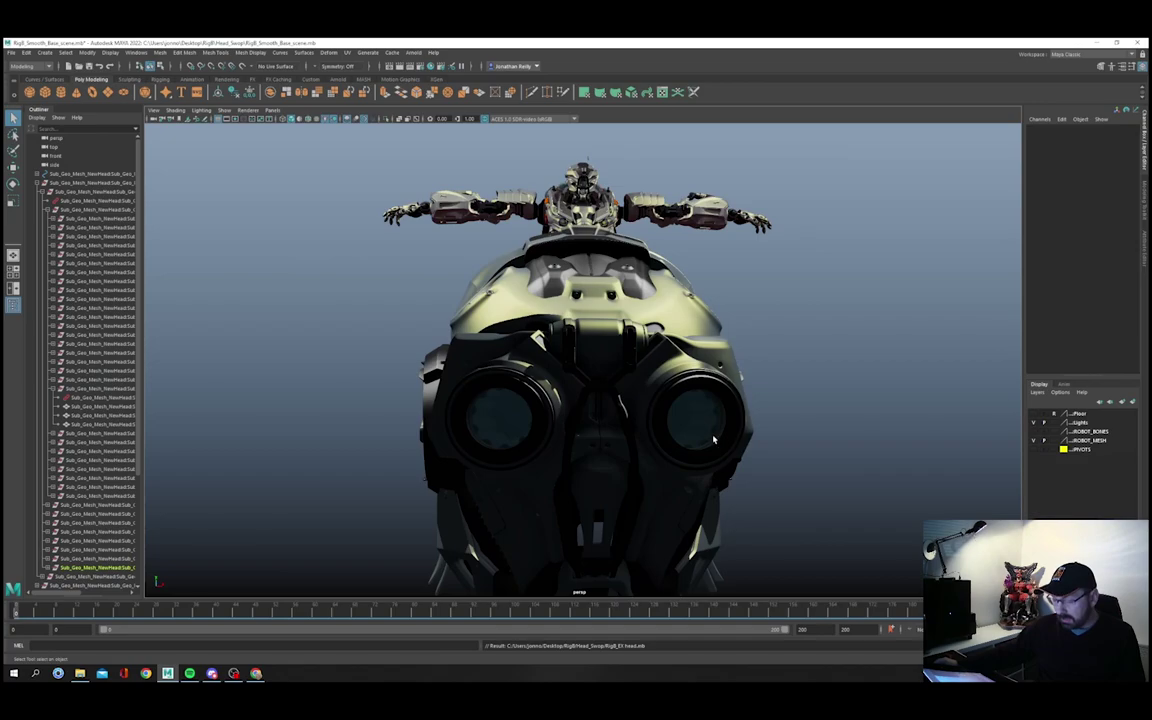
Step: Switch the viewport to plain shaded display and view the imported head from an angle
alt+right_drag(715, 440, 499, 428)
alt+drag(497, 428, 531, 437)
key(5)
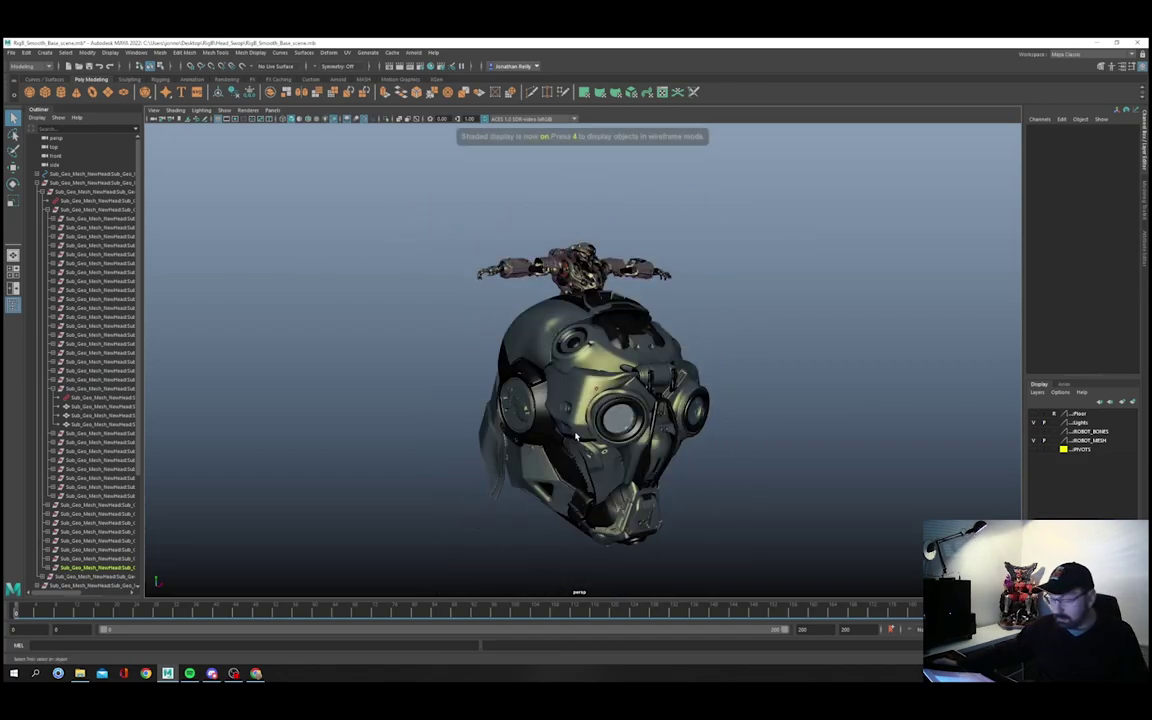
mouse_move(531, 437)
alt+middle_down()
mouse_move(496, 406)
mouse_move(486, 428)
alt+middle_up()
alt+right_drag(486, 428, 543, 380)
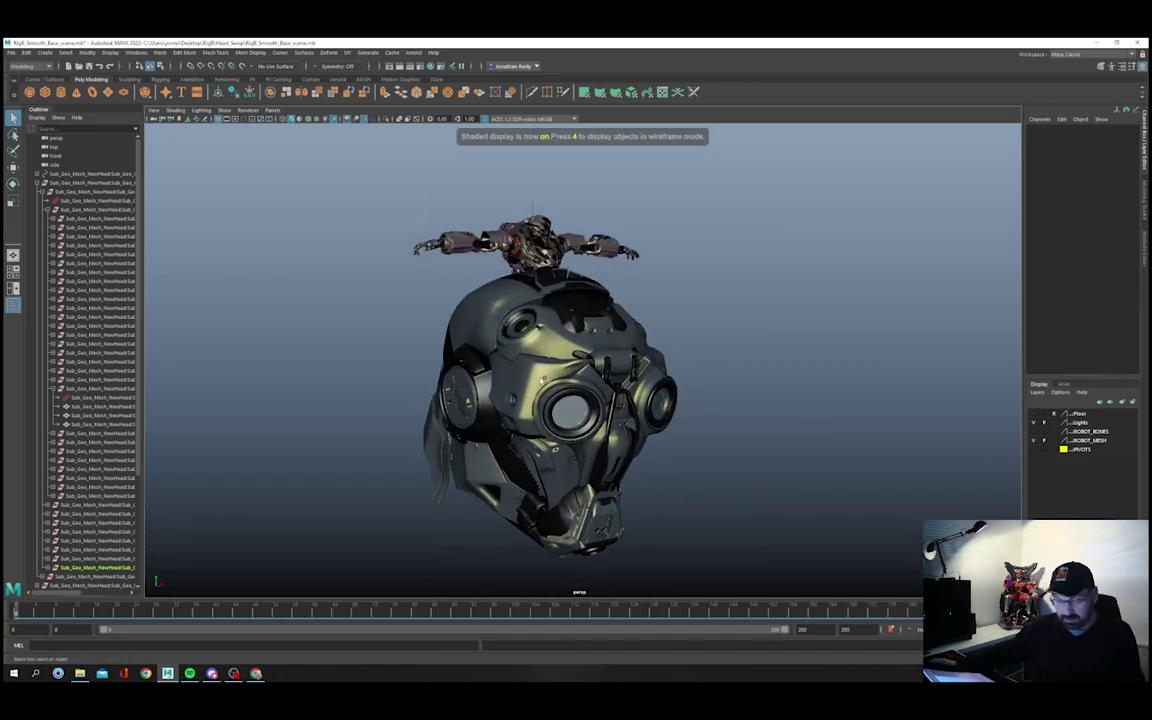
Step: Hide everything except the imported head and examine it up close and from the front
click(543, 381)
key(alt+h)
click(376, 404)
alt+right_drag(490, 440, 616, 470)
alt+middle_drag(616, 470, 628, 393)
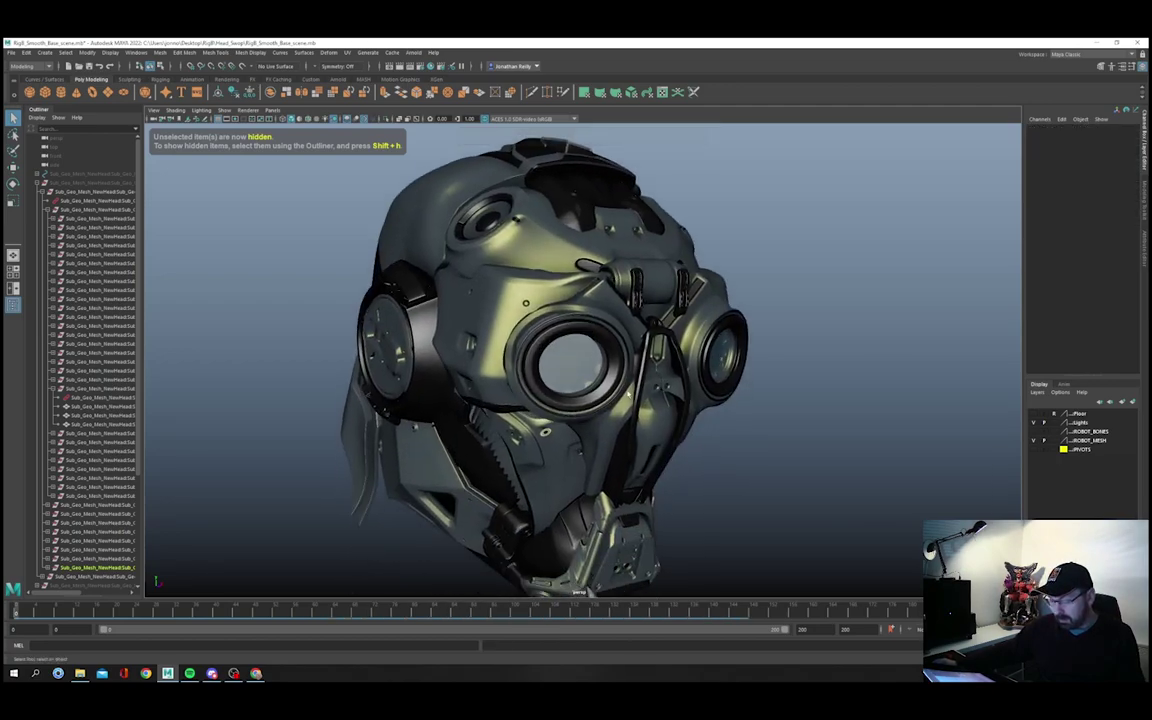
mouse_move(525, 302)
alt+mouse_down()
mouse_move(583, 425)
mouse_move(705, 419)
mouse_move(743, 442)
mouse_move(705, 404)
mouse_move(645, 394)
mouse_move(514, 307)
alt+mouse_up()
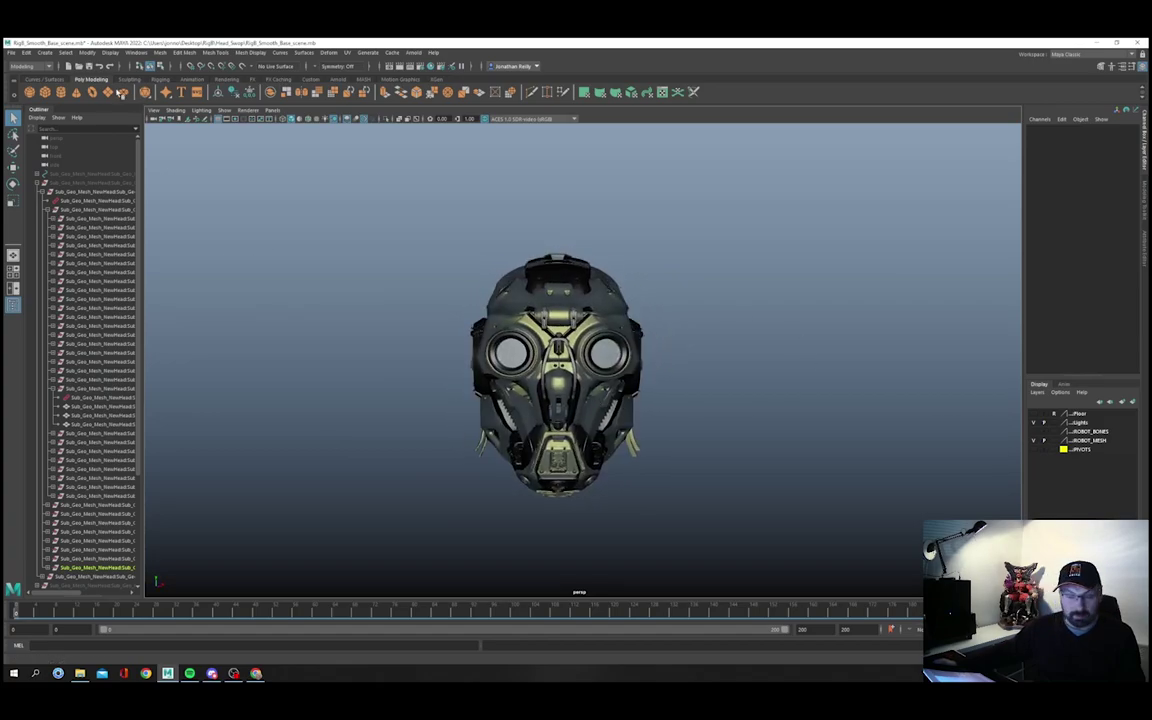
Step: Show all hidden objects in the scene and select the imported head mesh
click(110, 52)
mouse_move(150, 108)
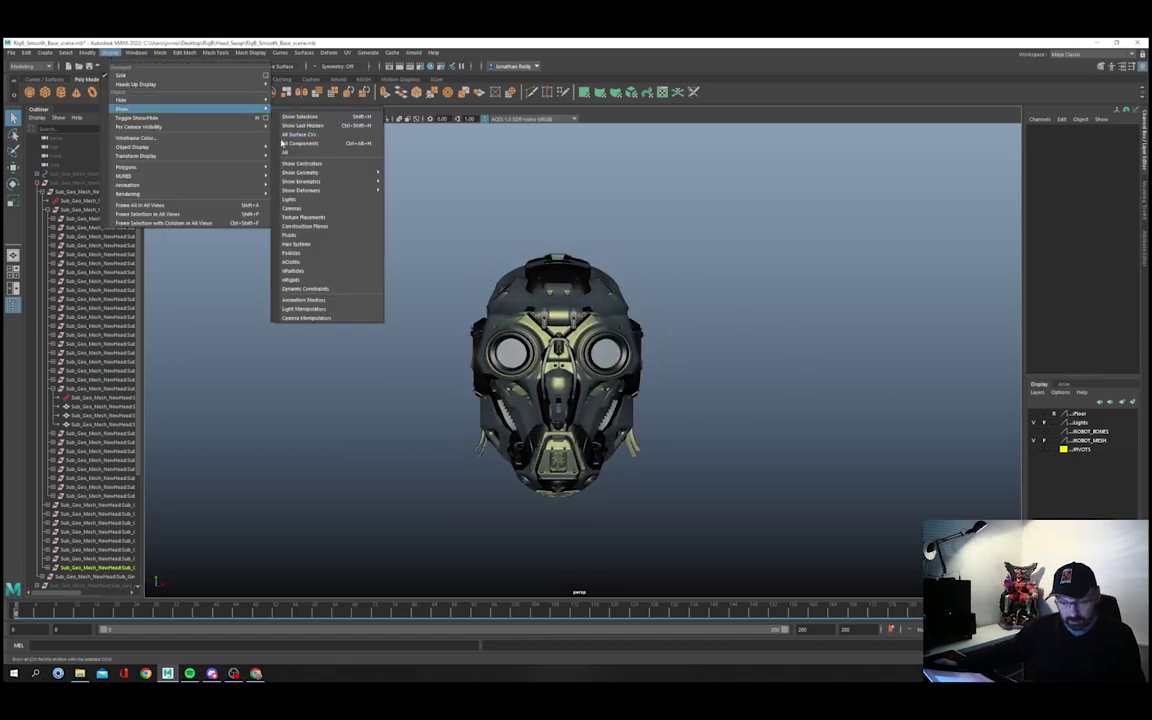
click(285, 153)
click(505, 335)
alt+drag(415, 308, 475, 339)
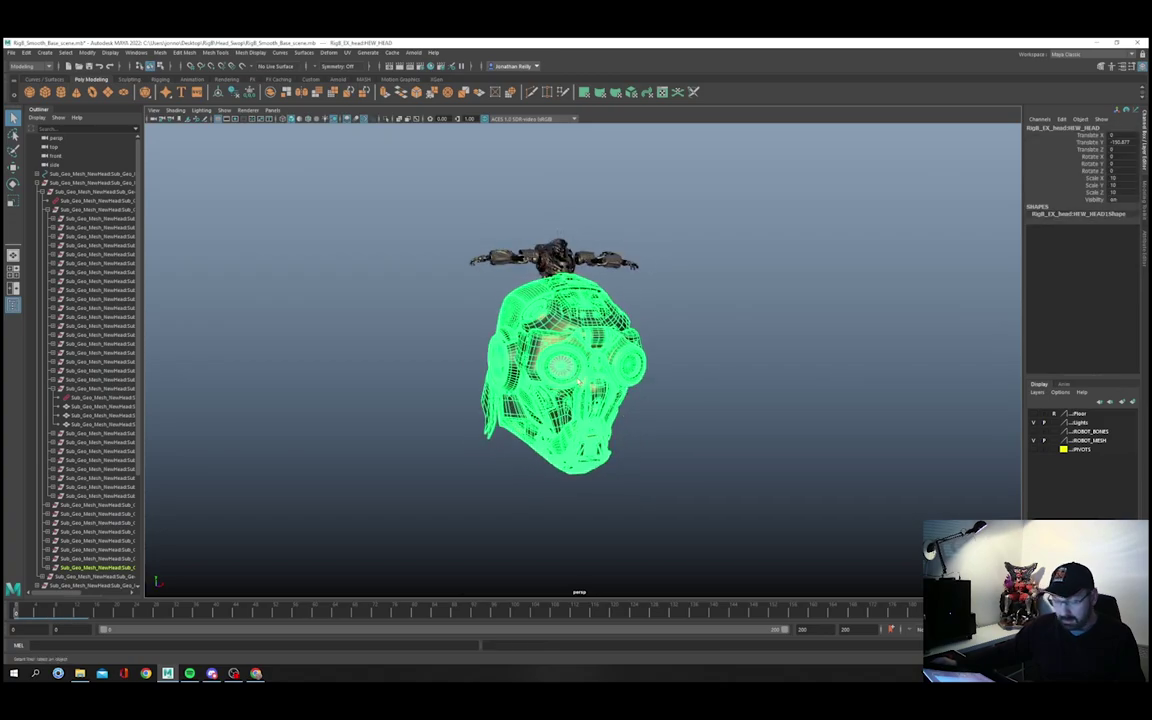
Step: Scale the imported head down uniformly to about 1.46 and raise it to the height of the robot's head
key(r)
drag(560, 370, 427, 329)
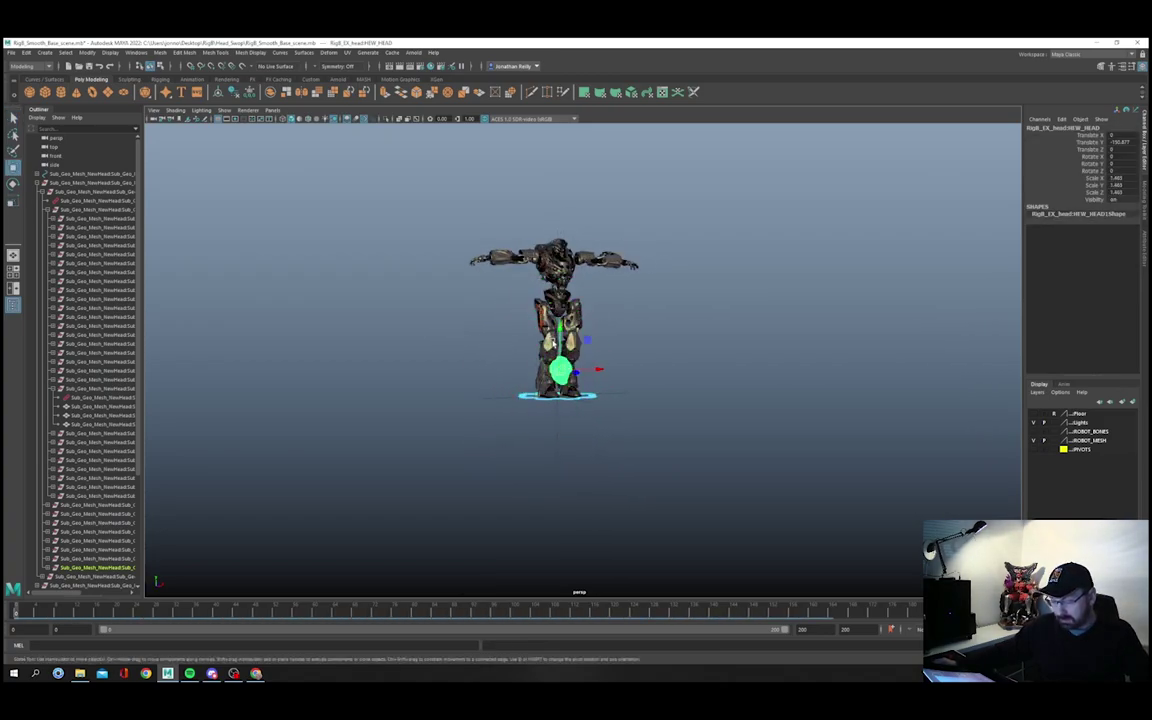
drag(560, 338, 551, 217)
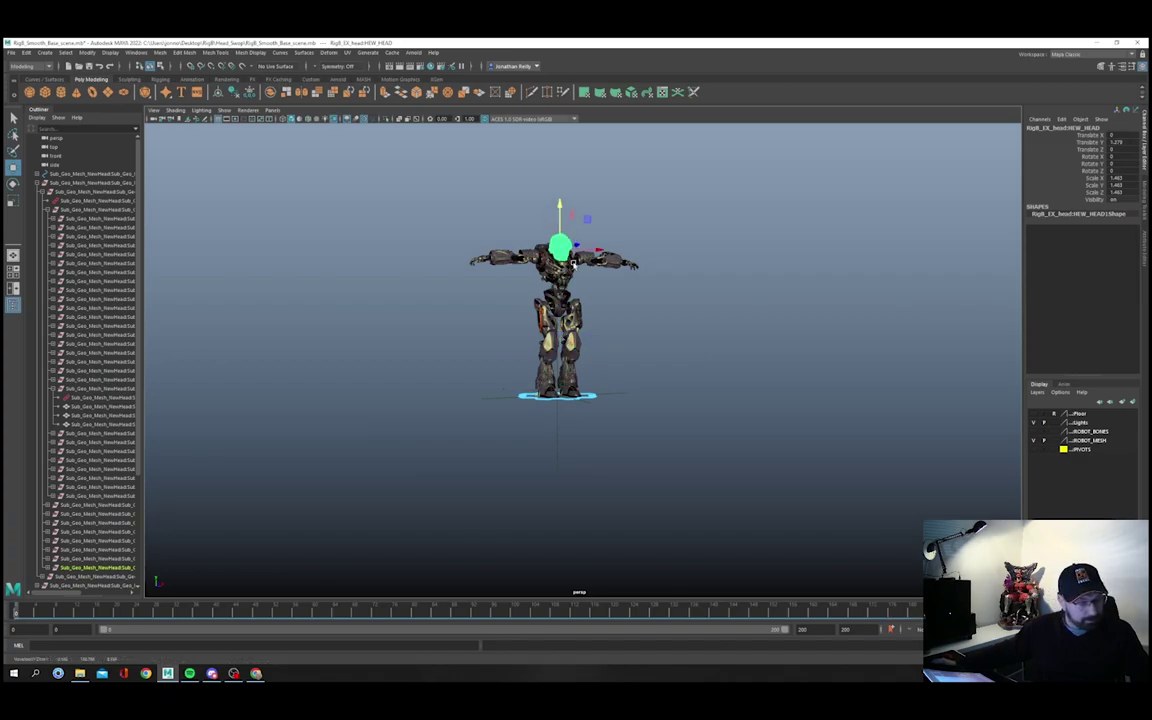
Step: Set the imported head's Scale X, Y and Z to 1 and its Translate Y to 0, and deselect it
key(f)
alt+drag(634, 374, 503, 357)
key(r)
drag(1122, 178, 1118, 192)
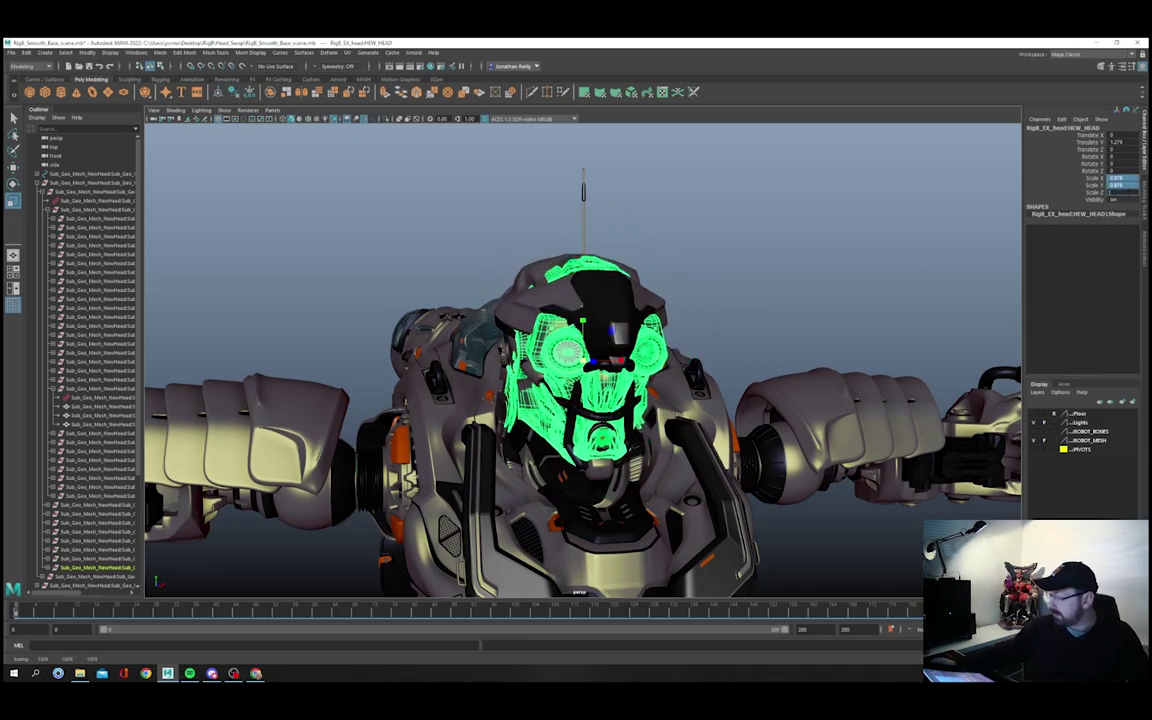
key(Return)
double_click(1117, 142)
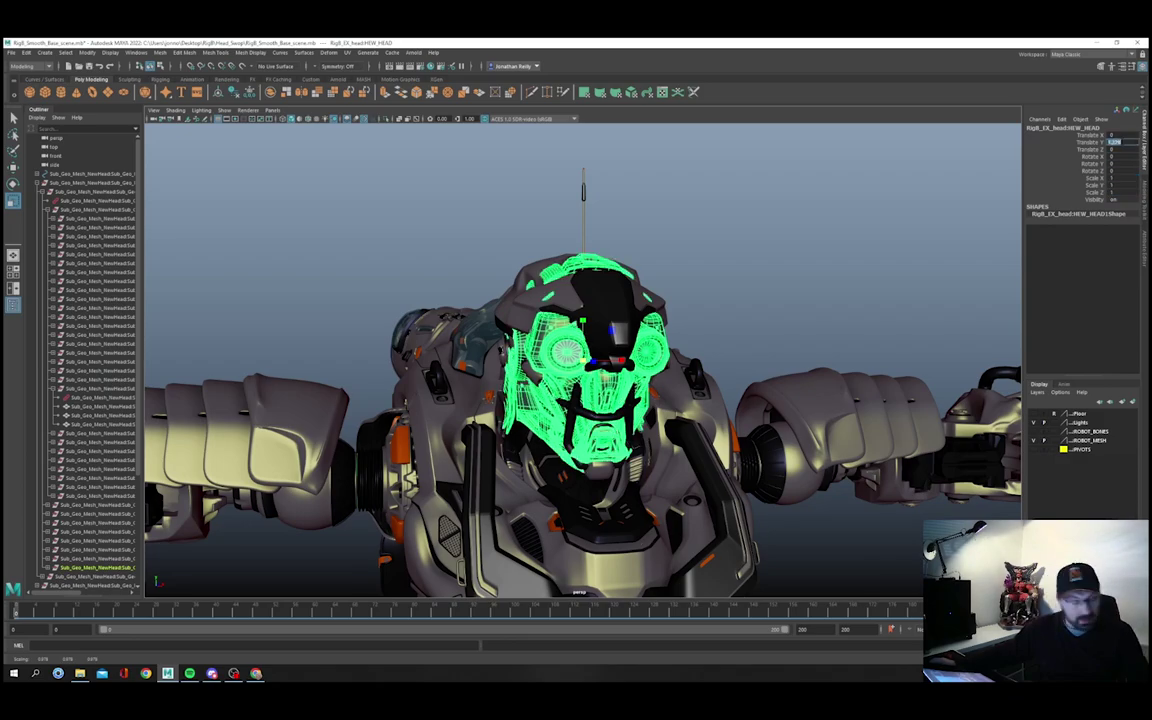
key(Return)
click(738, 267)
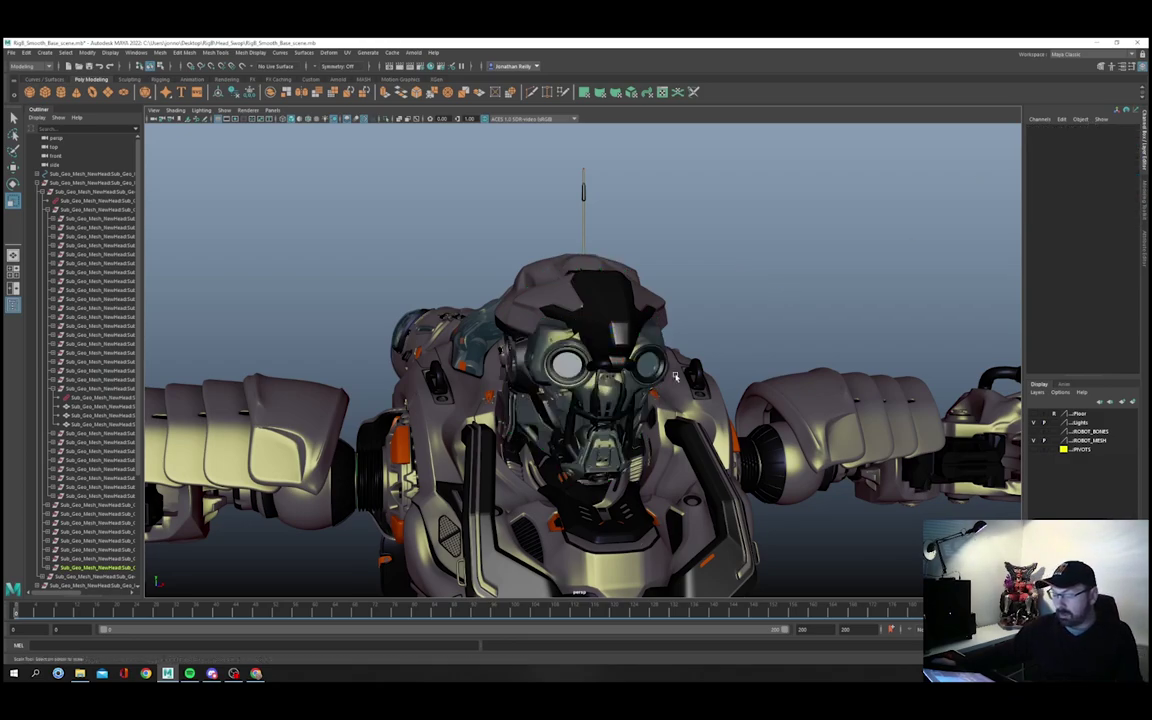
Step: Parent the imported NEW_HEAD mesh into the robot's head group in the scene hierarchy, alongside the original head meshes
alt+drag(700, 330, 535, 425)
alt+right_drag(535, 425, 559, 447)
alt+drag(558, 447, 720, 345)
alt+drag(686, 387, 624, 382)
click(854, 222)
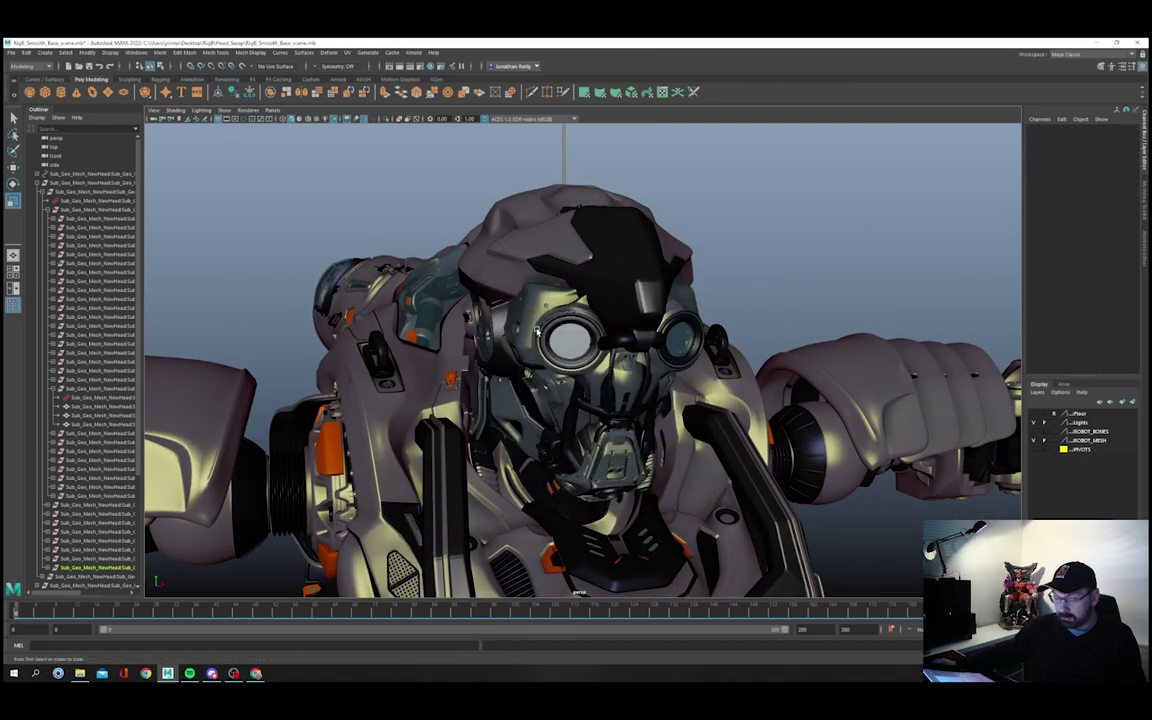
click(537, 332)
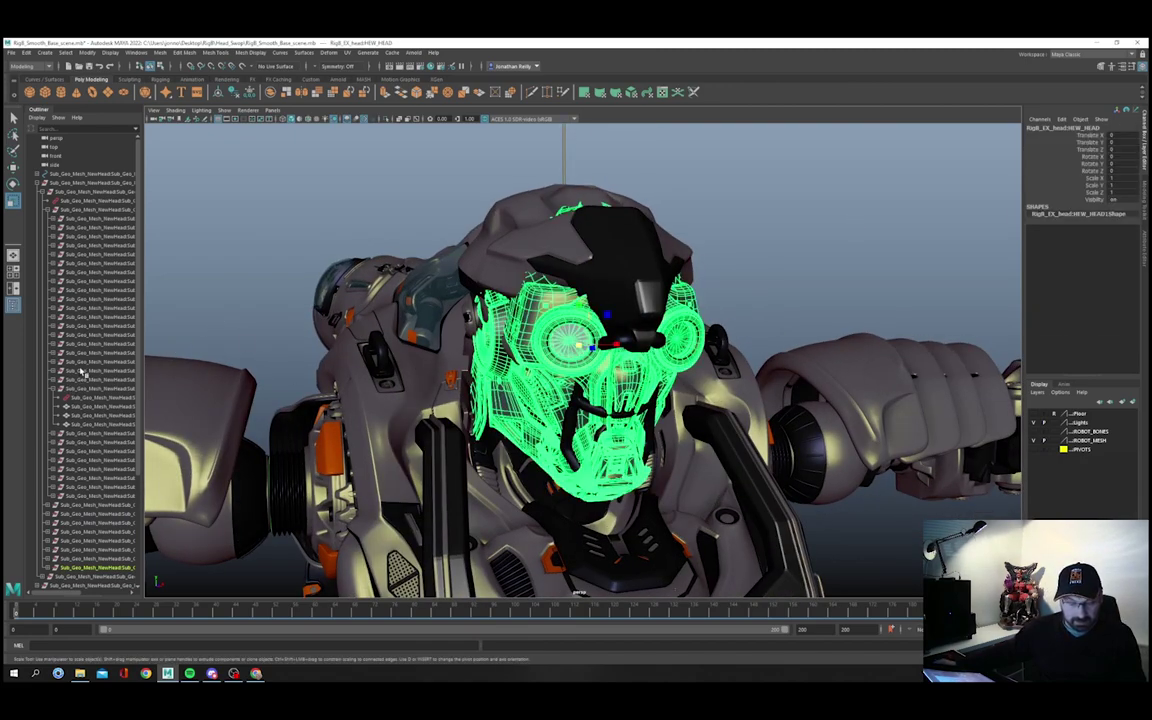
scroll(83, 371, down, 5)
scroll(97, 487, down, 3)
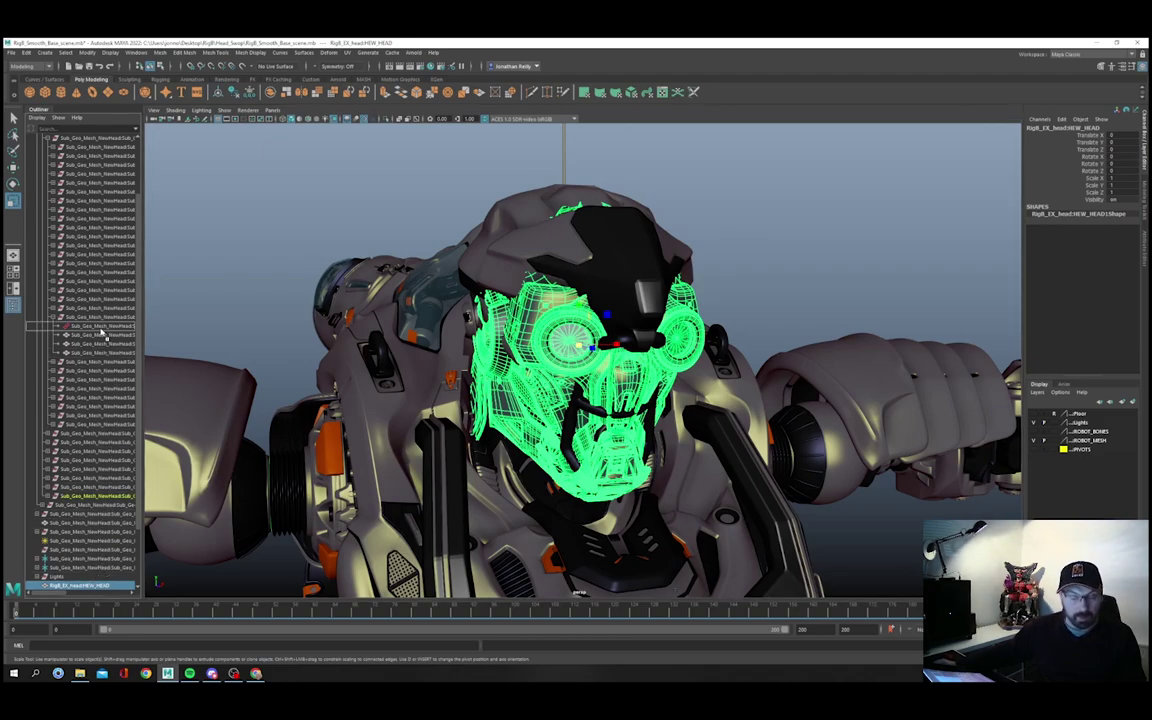
middle_drag(101, 335, 102, 336)
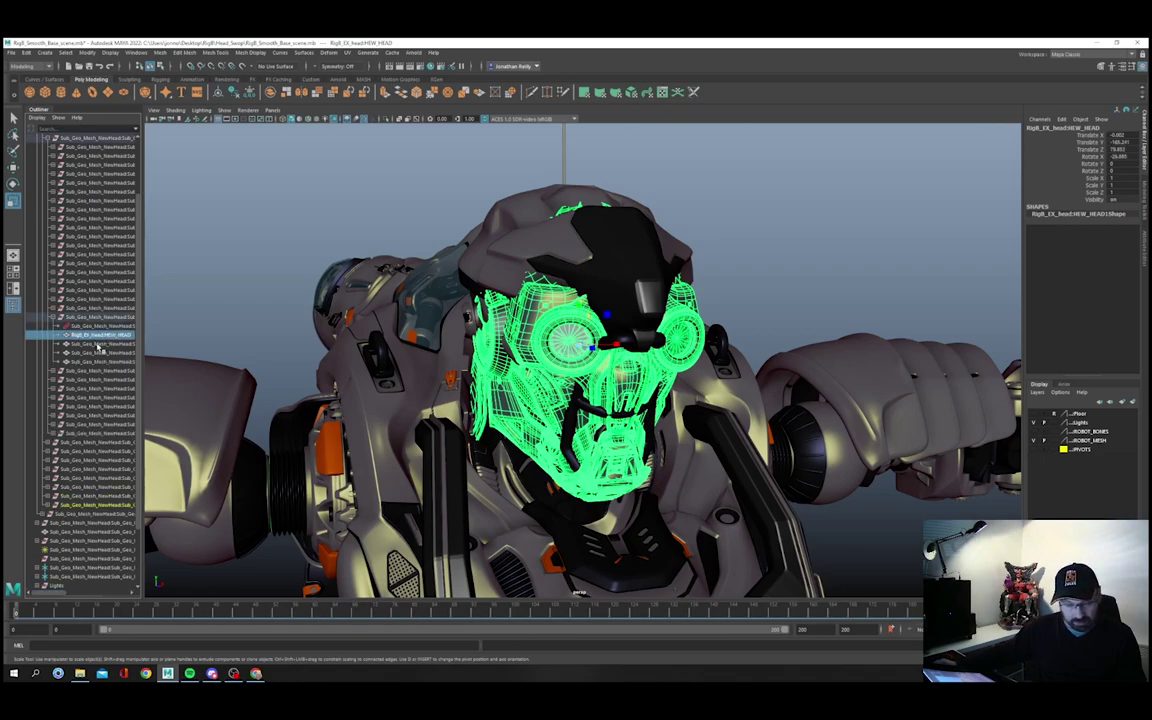
Step: Hide the three original head meshes listed below the imported head, leaving the new head on the robot
click(101, 344)
ctrl+click(105, 353)
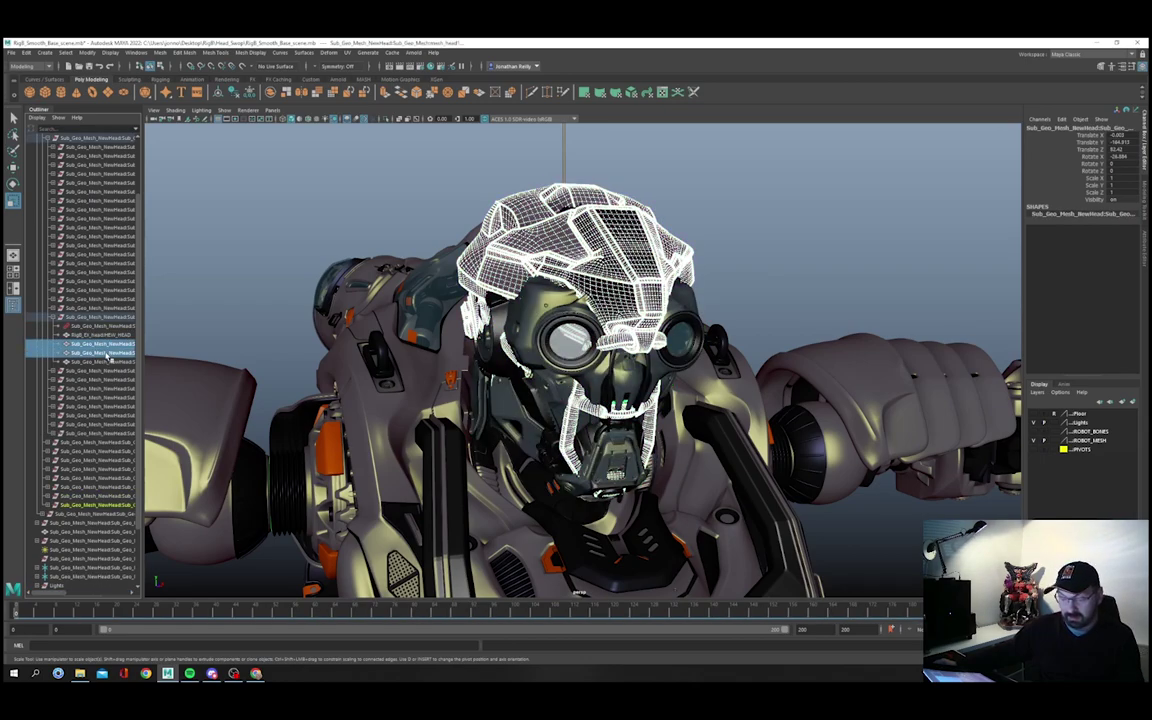
ctrl+click(105, 361)
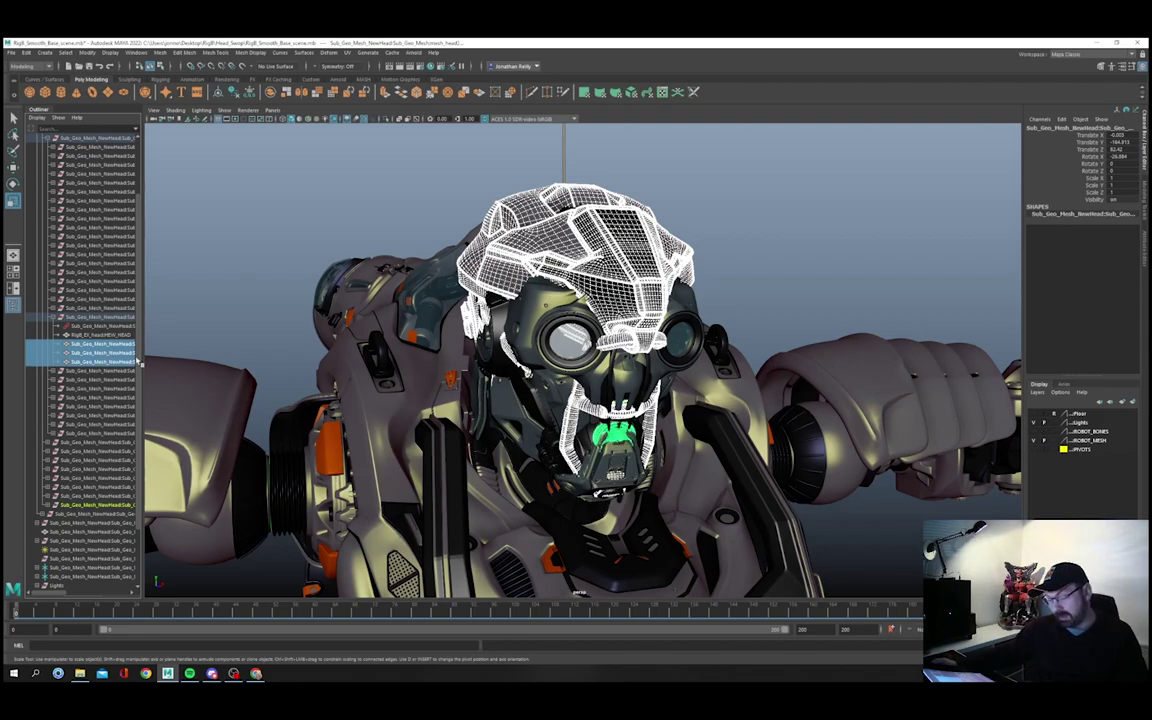
key(ctrl+h)
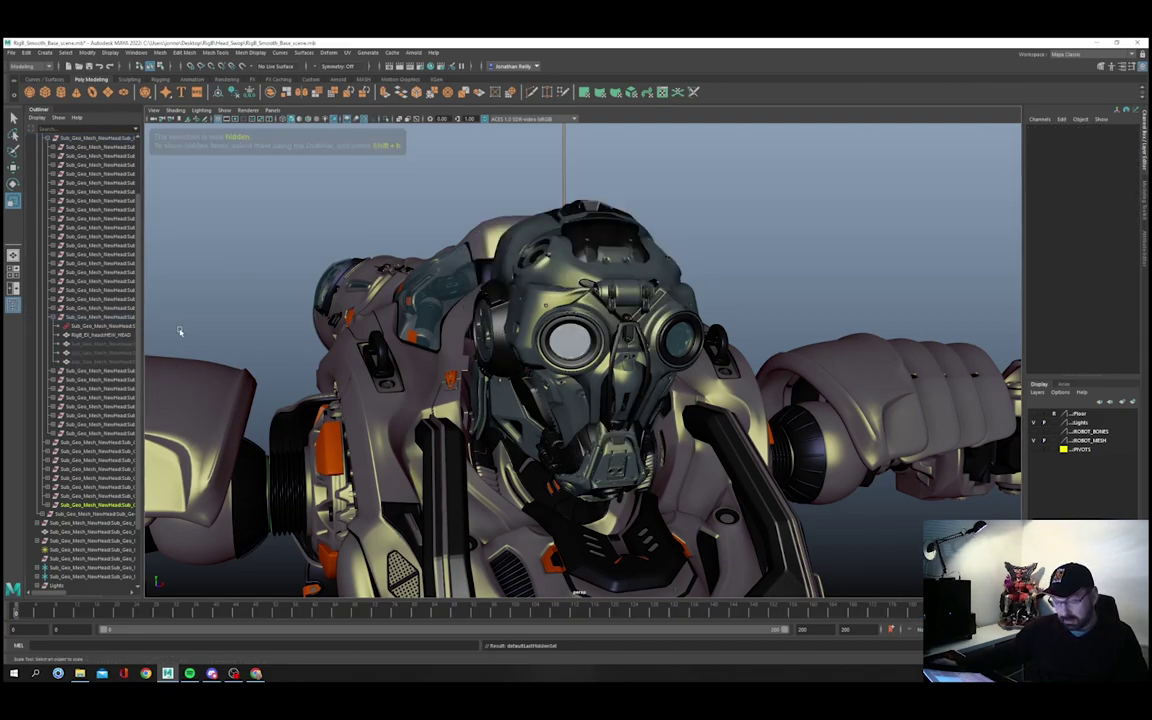
alt+drag(806, 234, 680, 255)
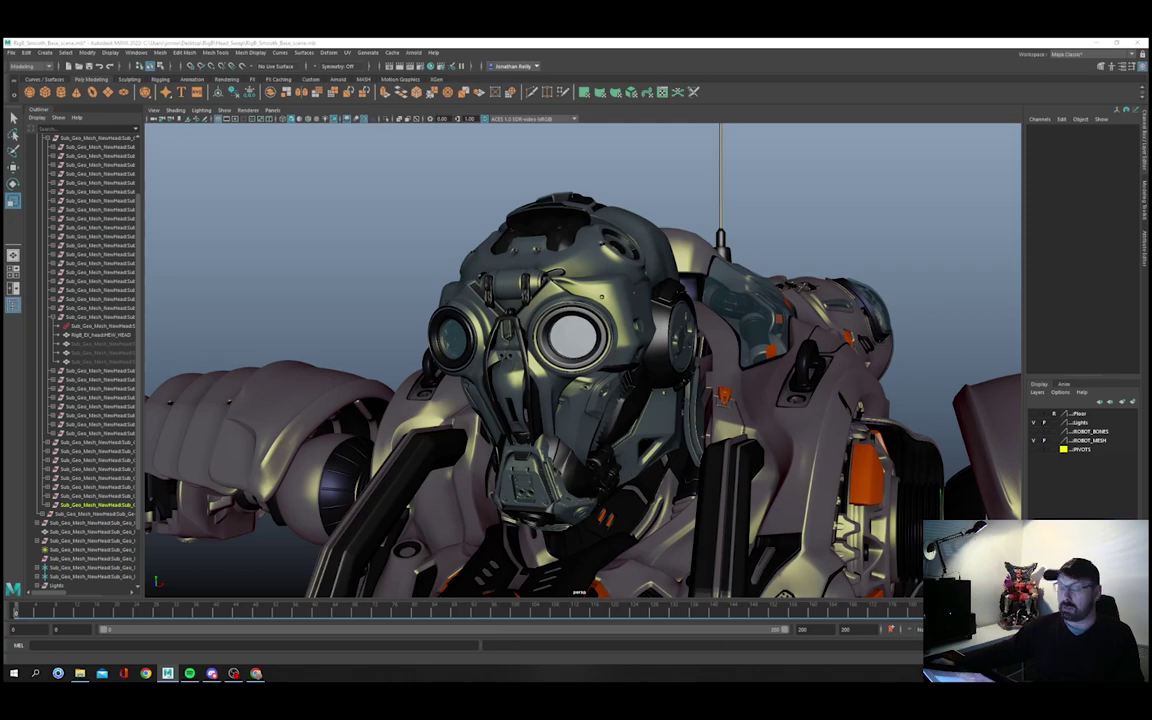
Step: In the Hypershade, select the faces using the imported head's phong material and assign one of the robot's existing metal materials to them
drag(706, 41, 918, 394)
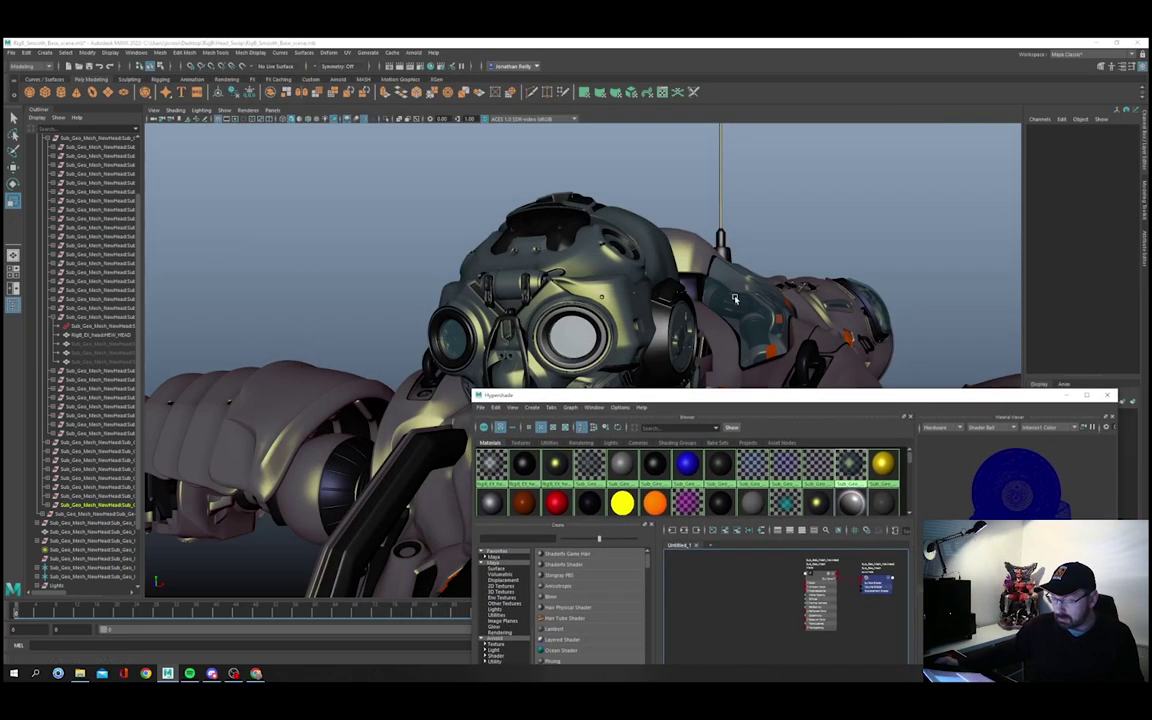
alt+drag(734, 298, 410, 272)
click(555, 463)
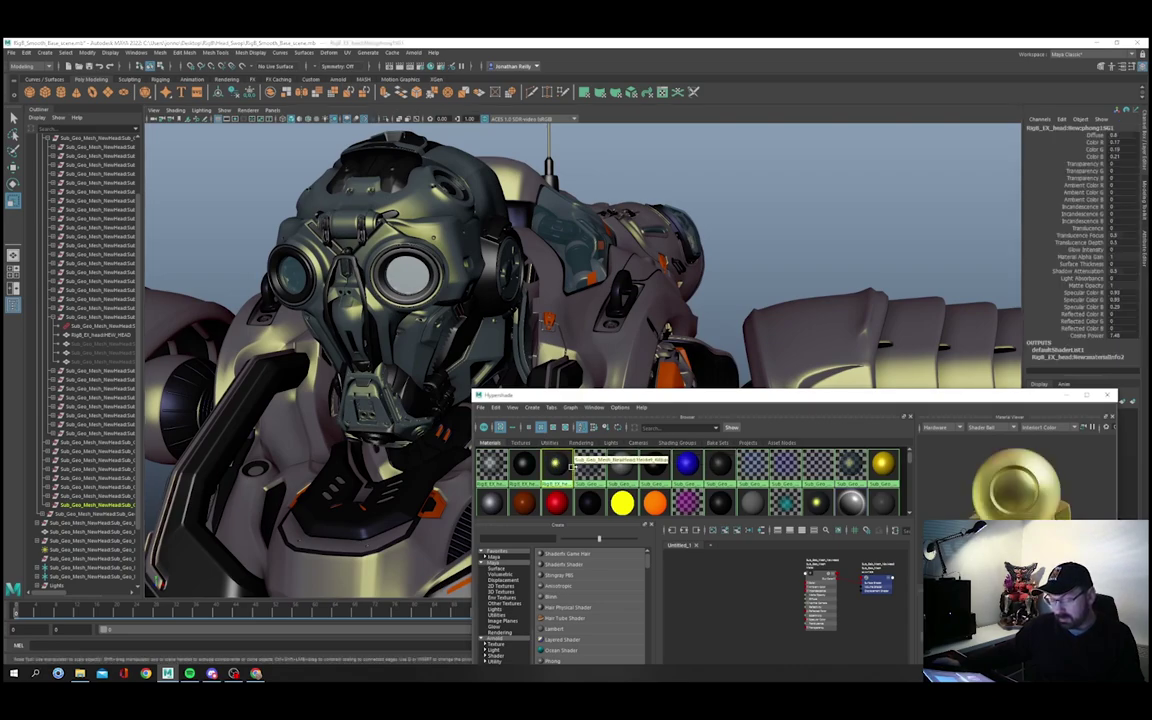
right_click(549, 463)
click(588, 462)
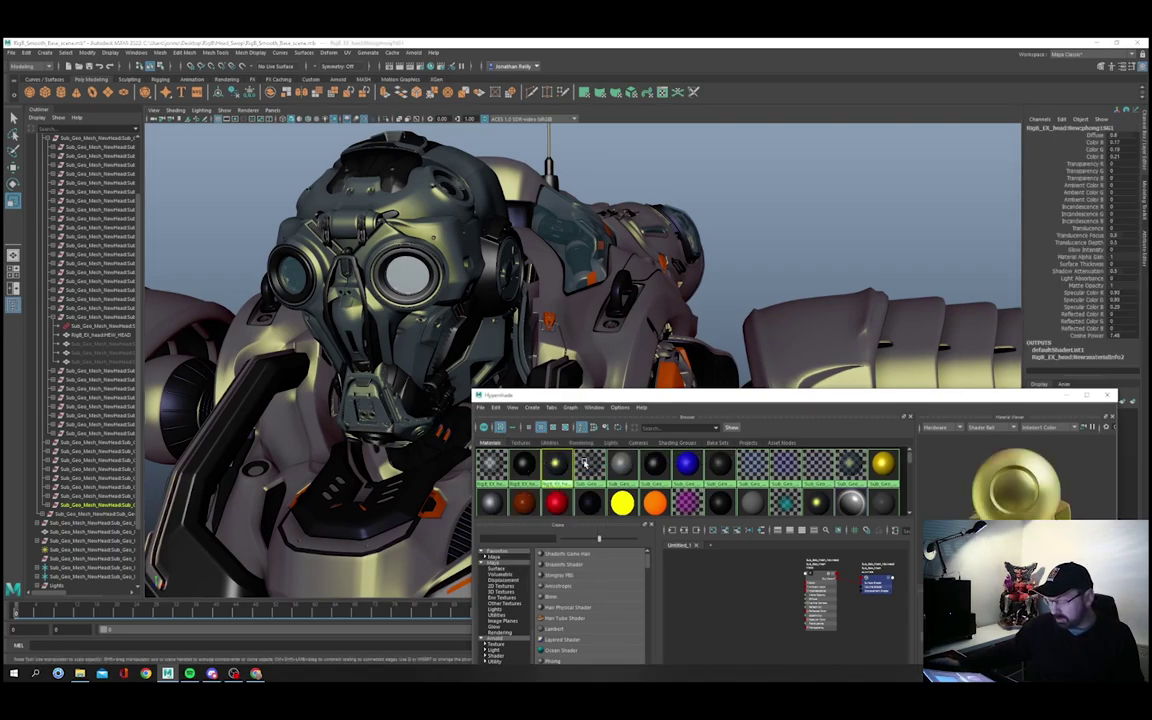
right_click(817, 500)
click(814, 474)
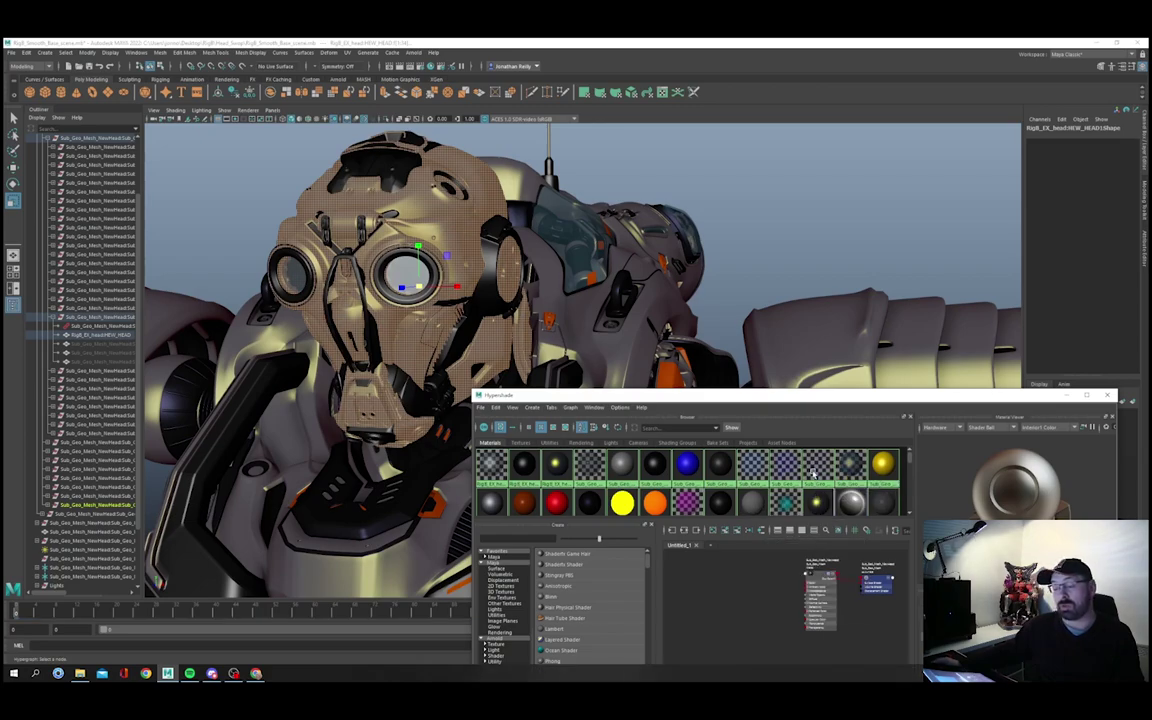
click(1108, 396)
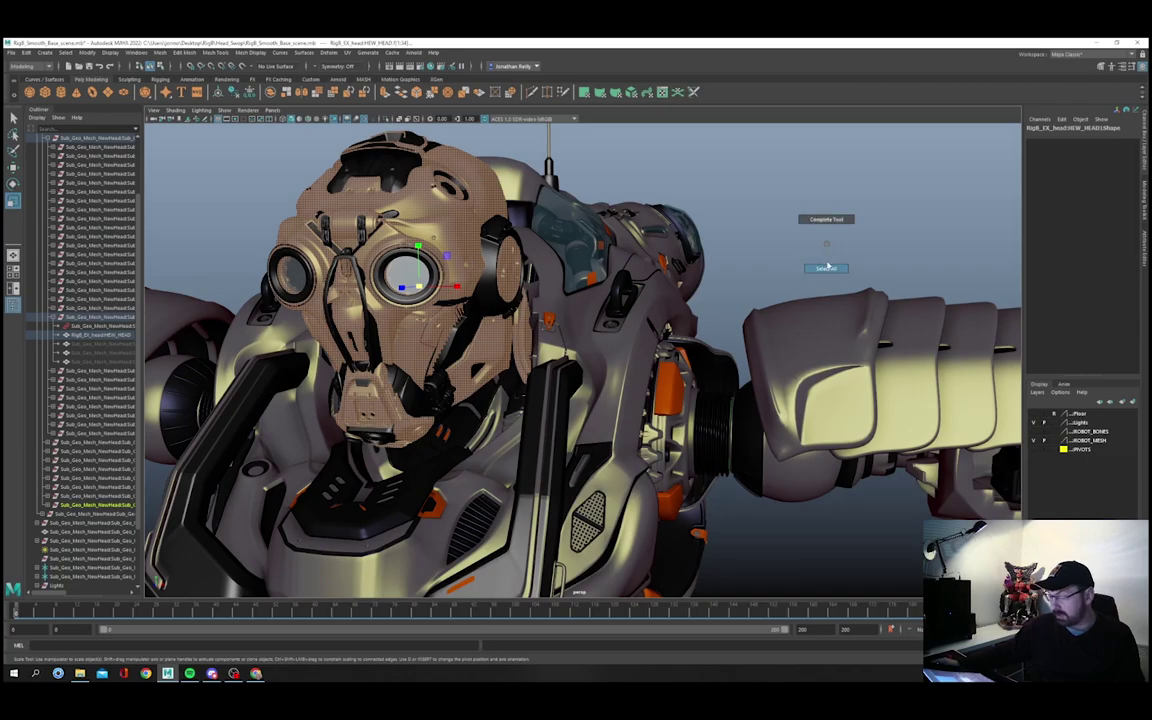
right_drag(828, 266, 579, 255)
click(832, 261)
Step: Play the robot's animation, stop it, and examine the new head and upper body up close
alt+middle_drag(608, 376, 620, 306)
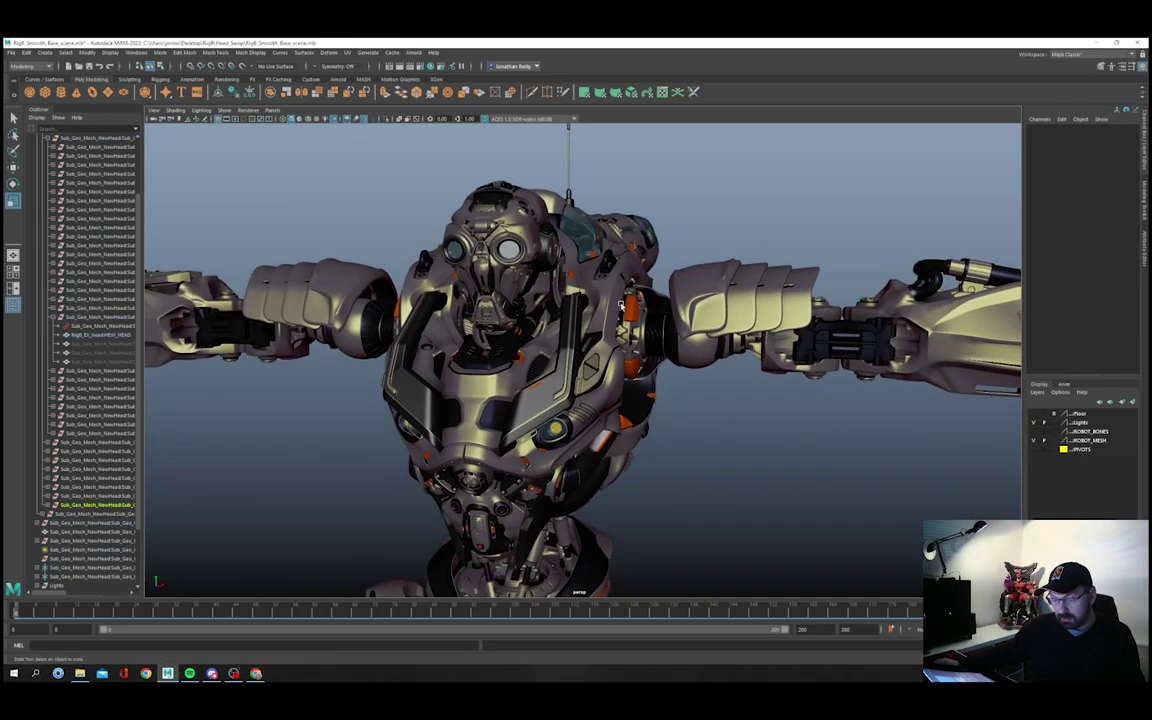
alt+drag(620, 304, 556, 330)
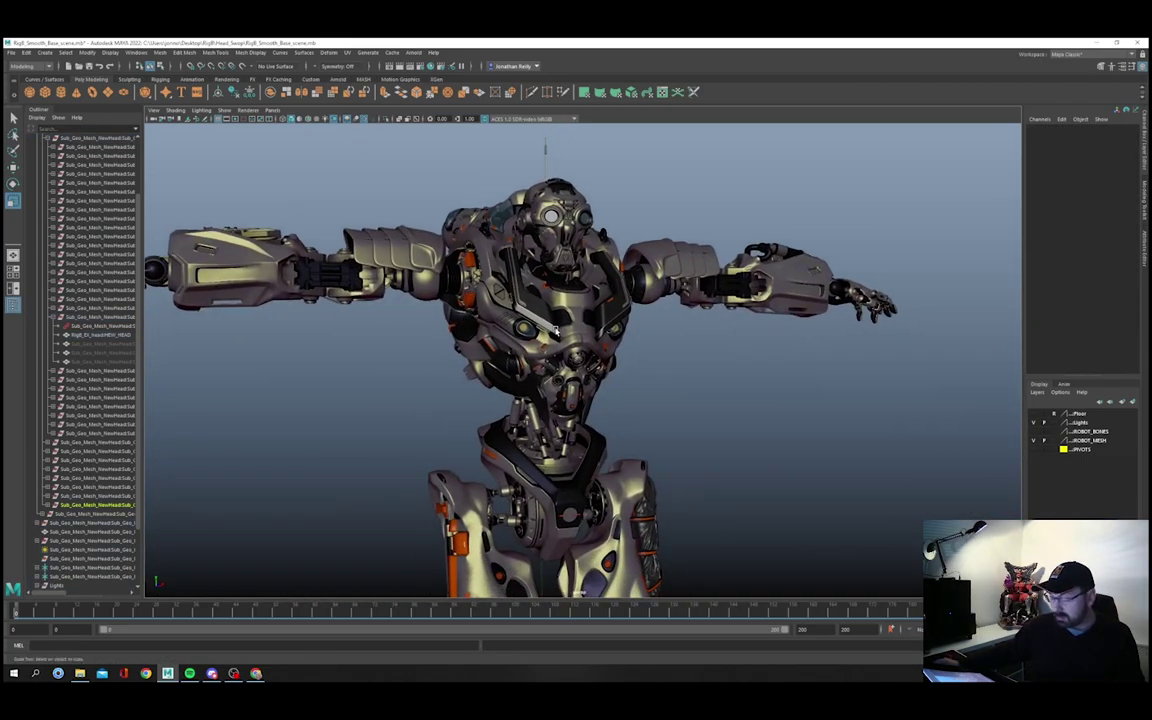
key(alt+v)
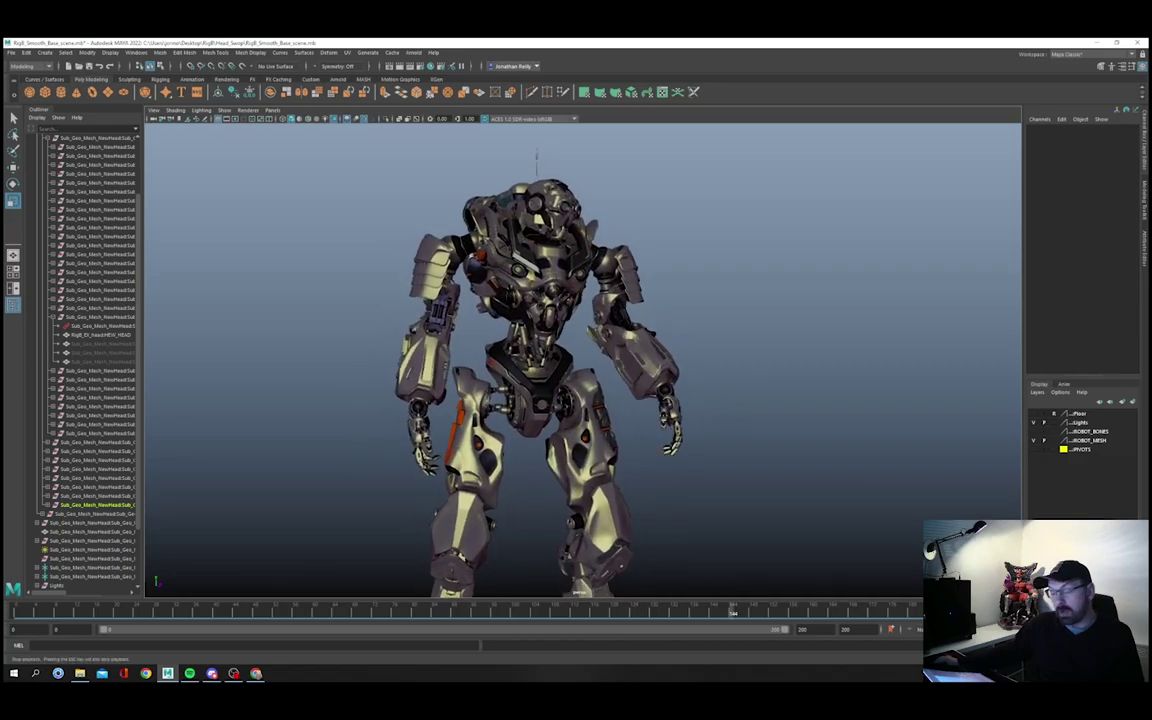
key(Escape)
alt+right_drag(520, 400, 640, 400)
alt+middle_drag(580, 240, 620, 430)
alt+drag(620, 430, 573, 429)
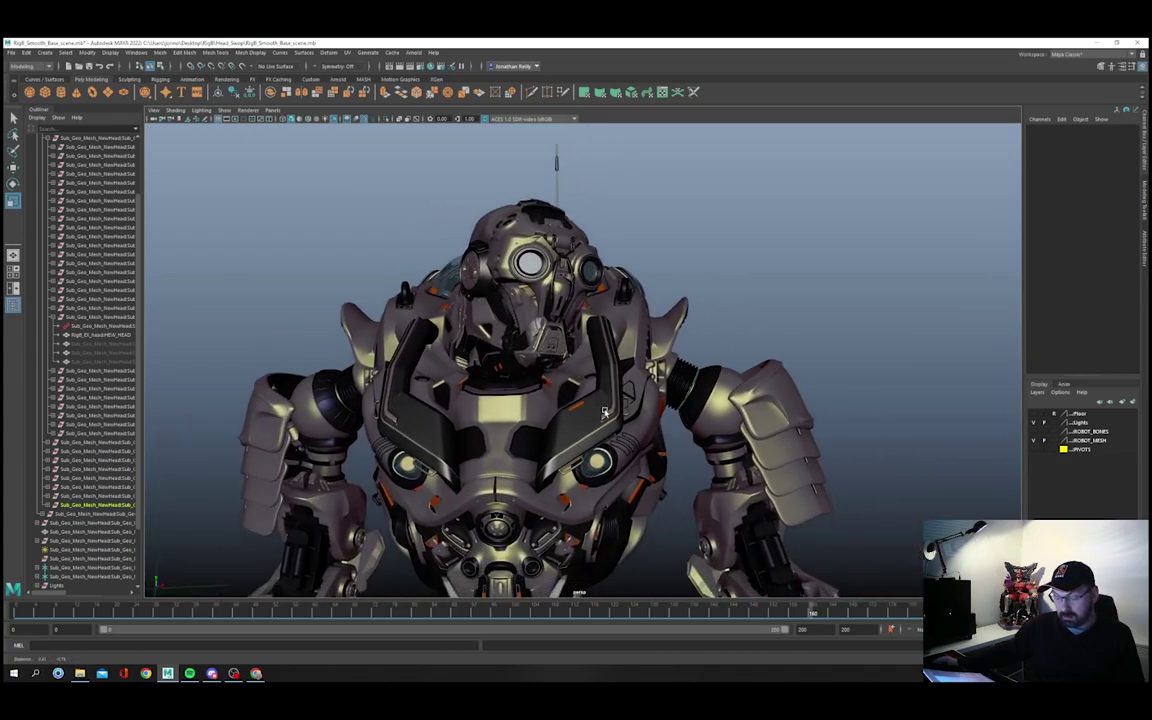
Step: Show all hidden objects again and hide the imported head so that the robot wears its original head
click(104, 53)
mouse_move(147, 112)
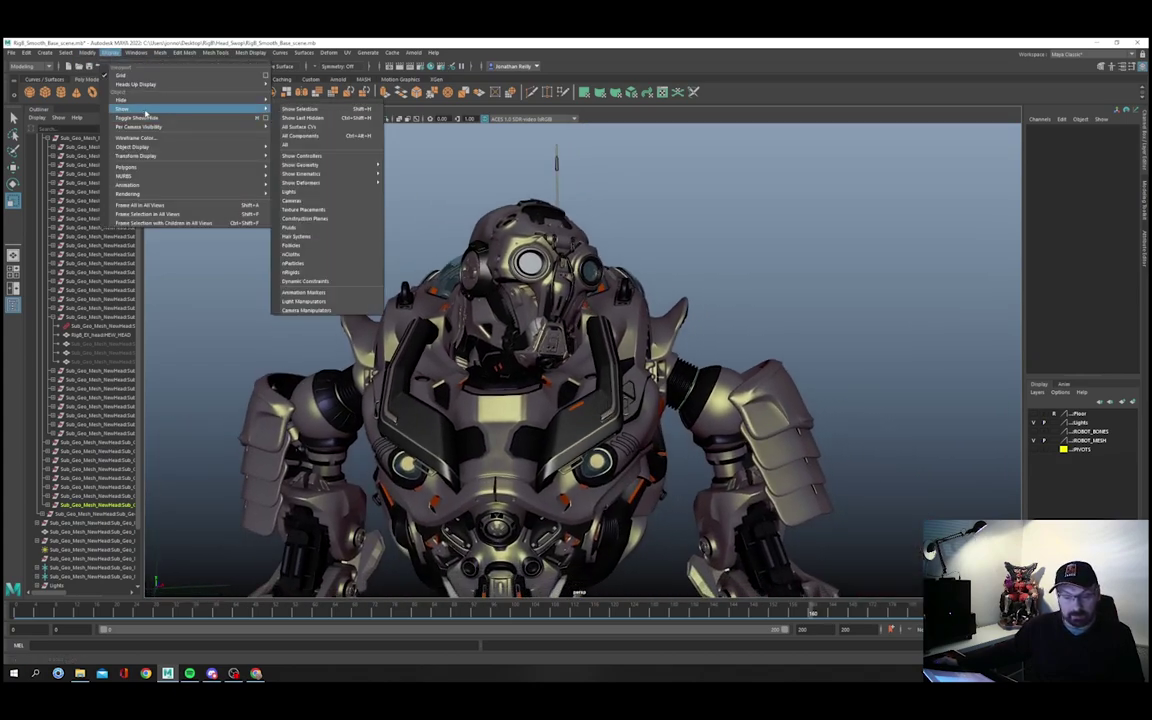
click(303, 147)
click(519, 261)
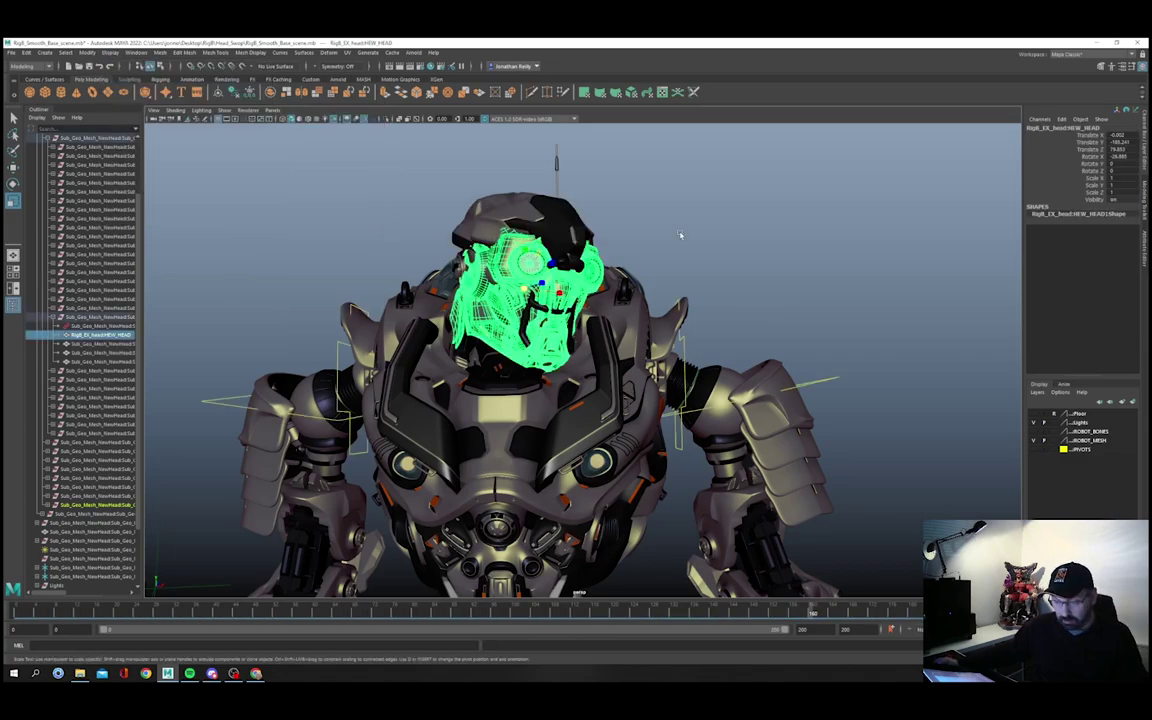
key(ctrl+h)
alt+drag(779, 218, 752, 221)
alt+right_drag(752, 221, 710, 222)
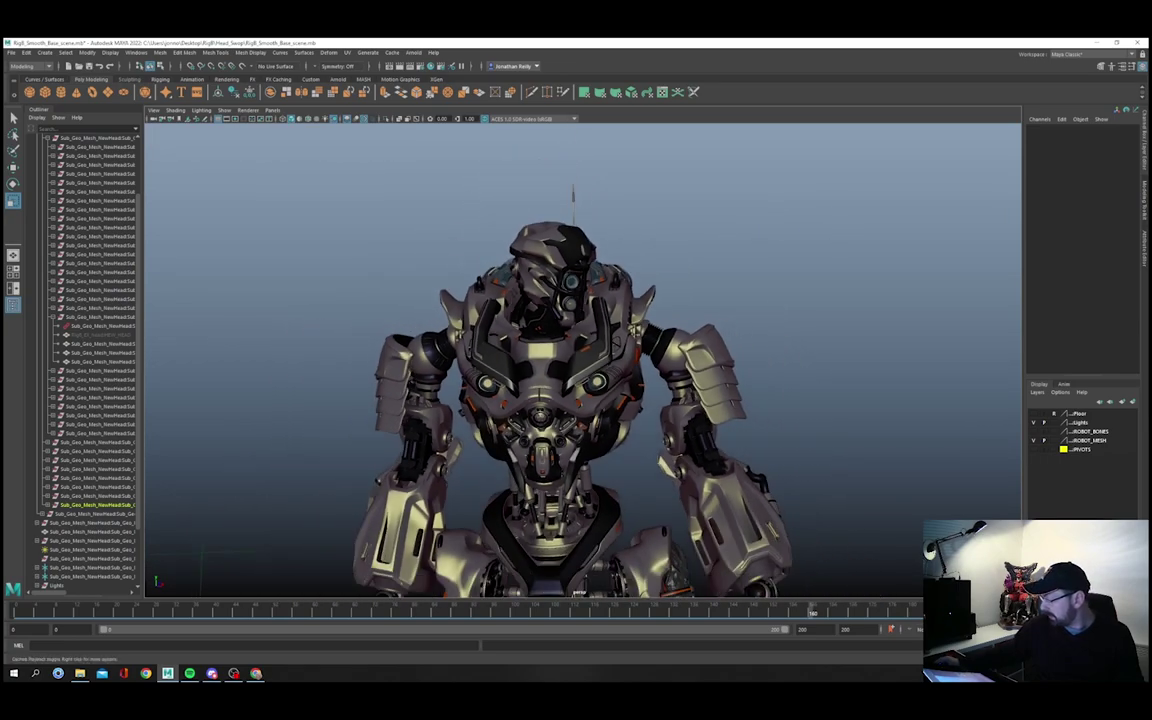
alt+drag(869, 428, 730, 360)
alt+drag(724, 298, 811, 355)
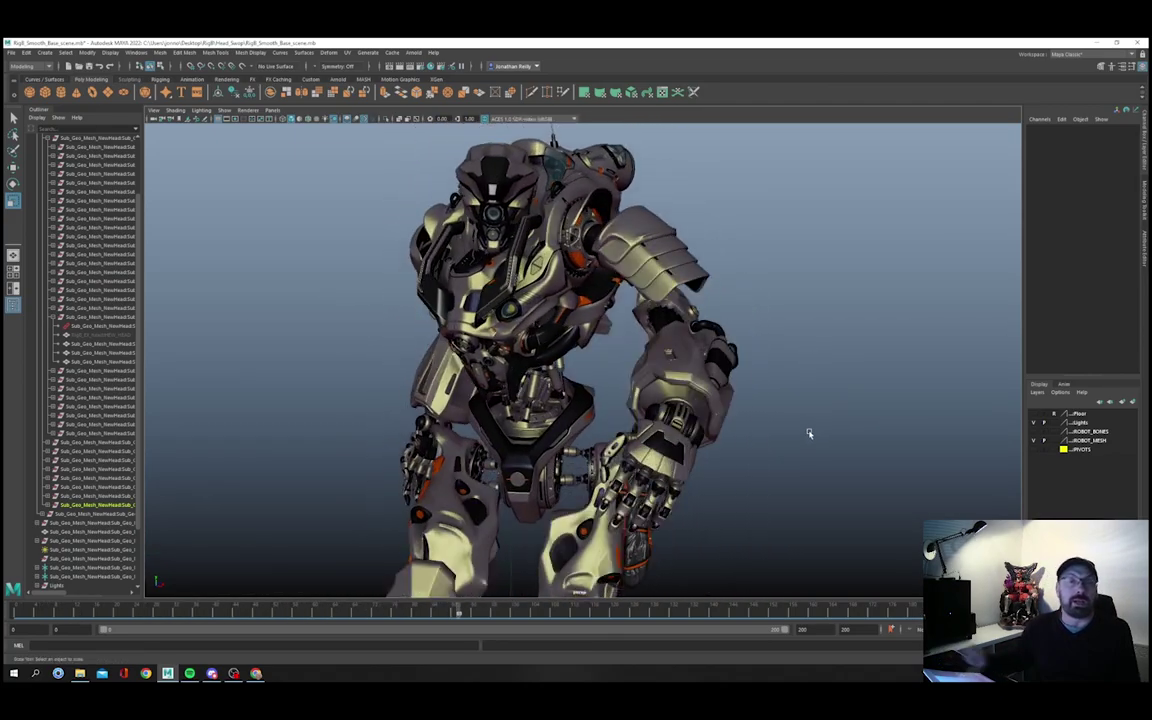